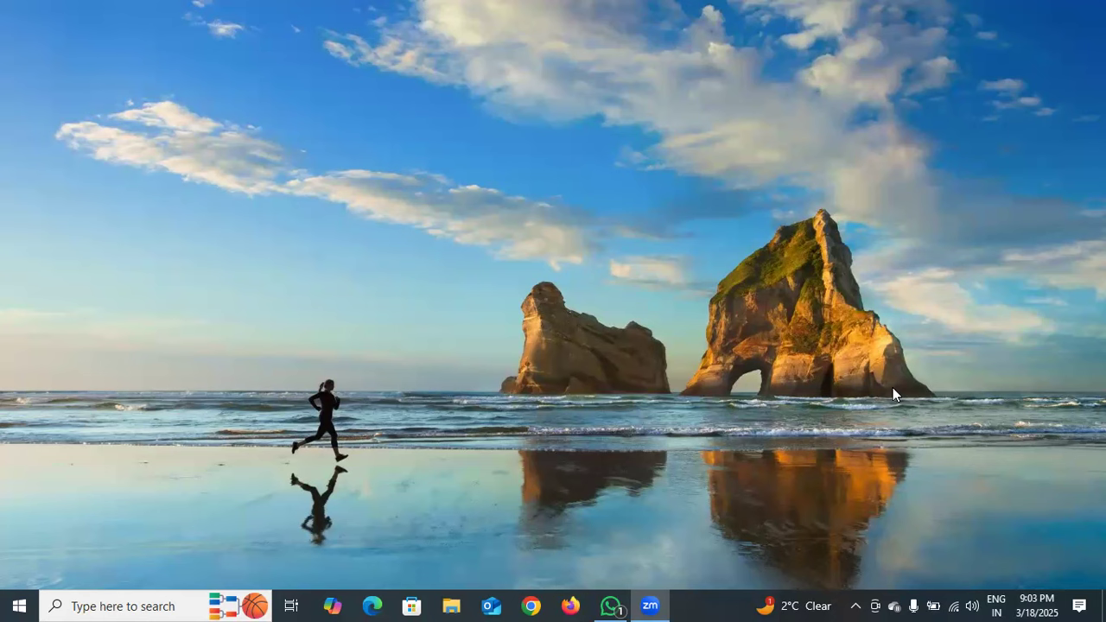
Search for excel and launch Microsoft Excel 2010 with a blank workbook.
left_click(4, 603)
type("e")
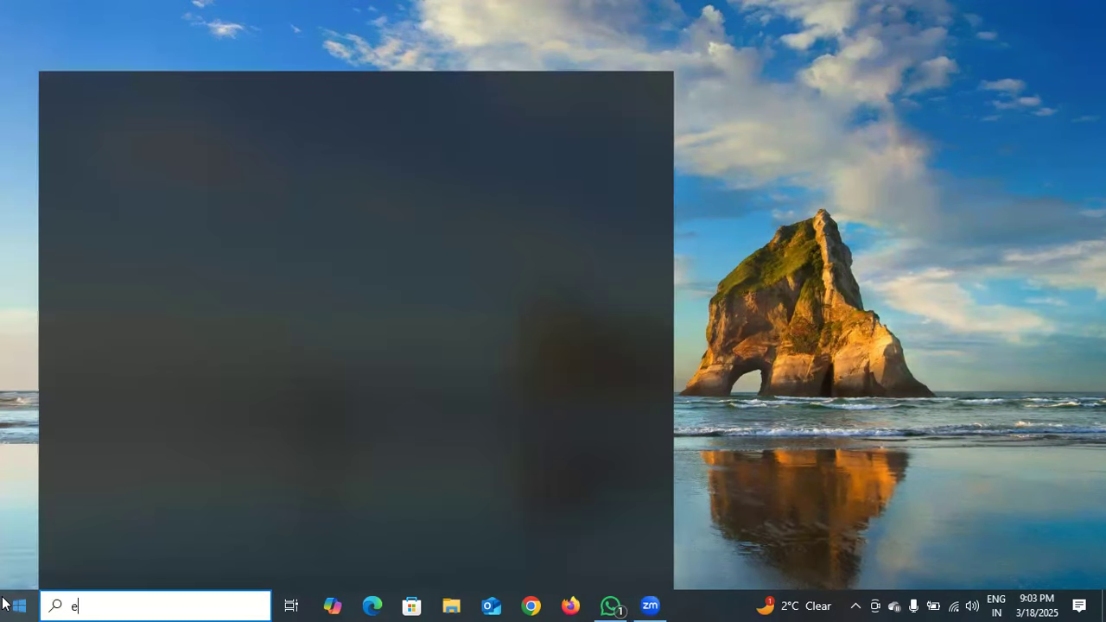
type("xcel")
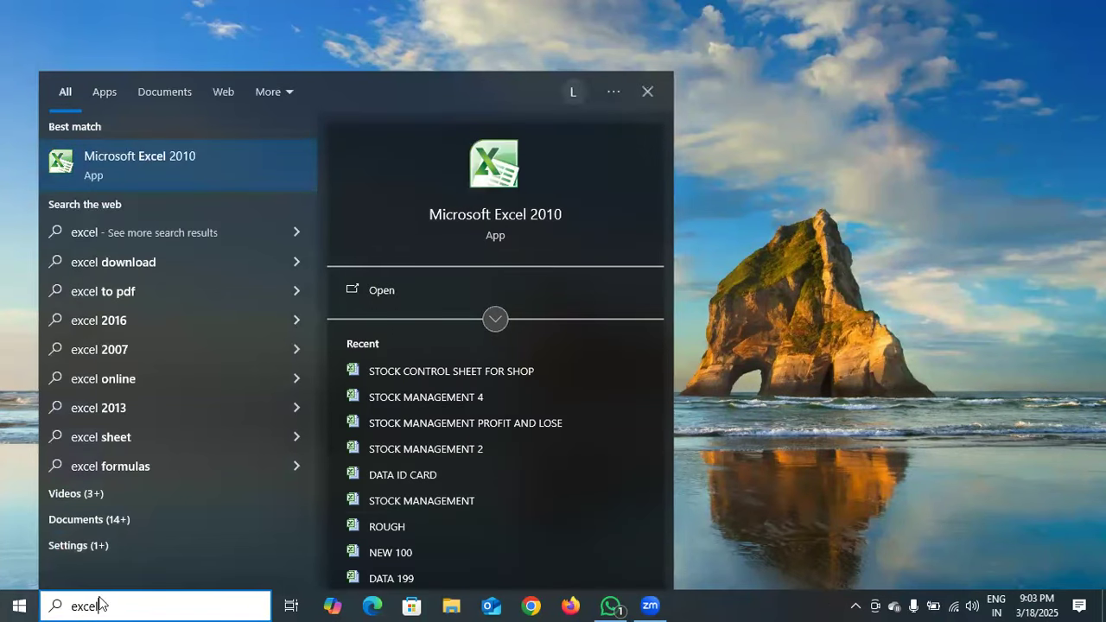
left_click(440, 298)
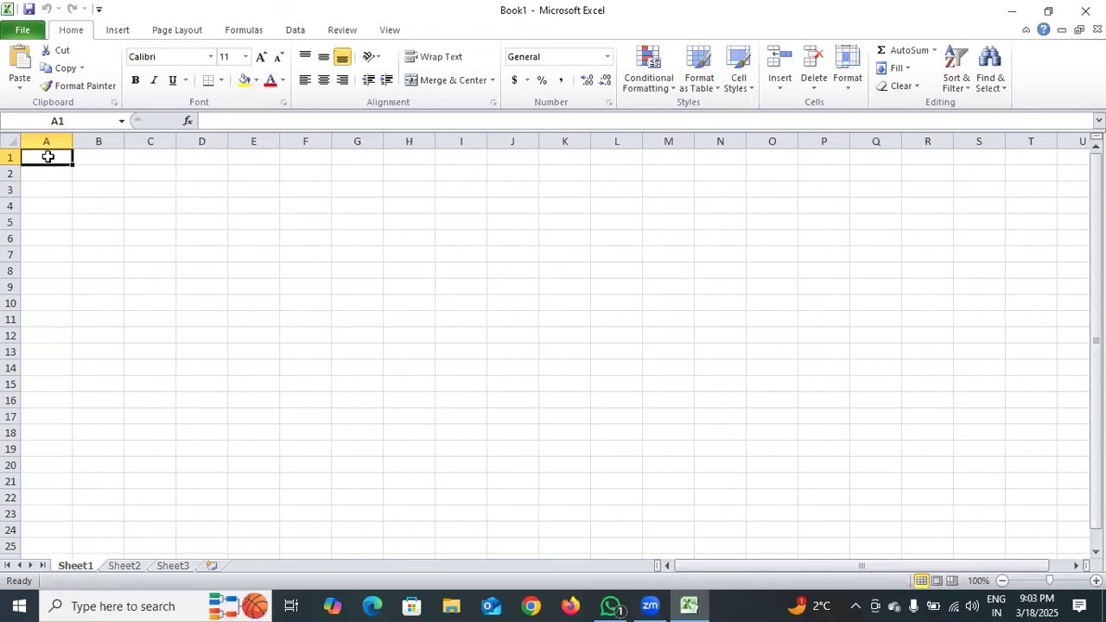
Enter the headers Sr NO. in cell A4 and DATE in cell B4.
double_click(46, 204)
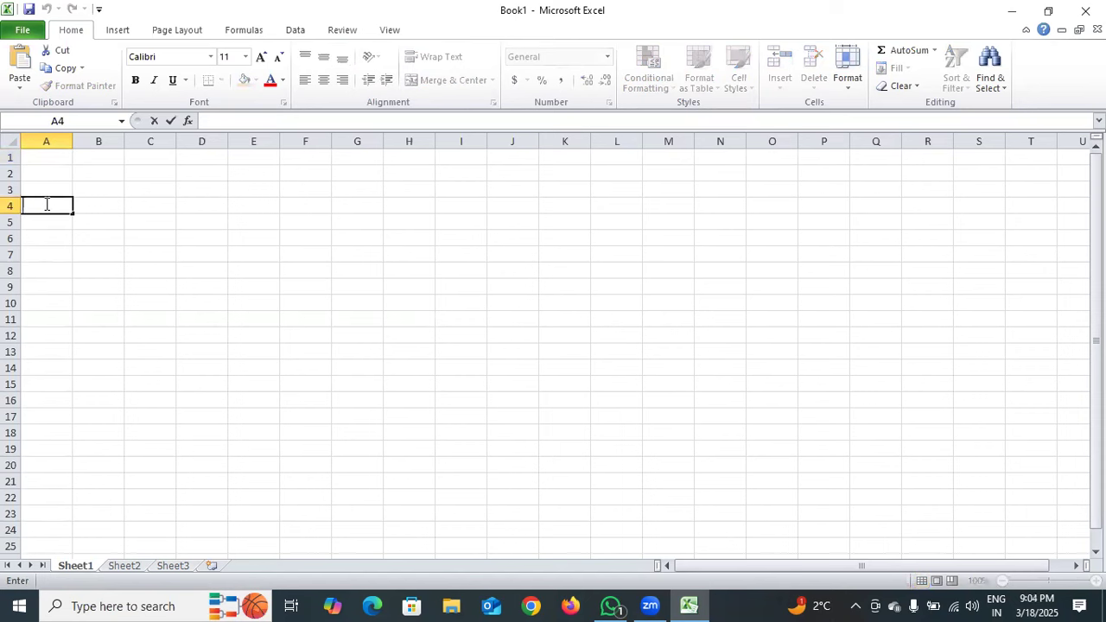
type("Sr NO.")
double_click(95, 205)
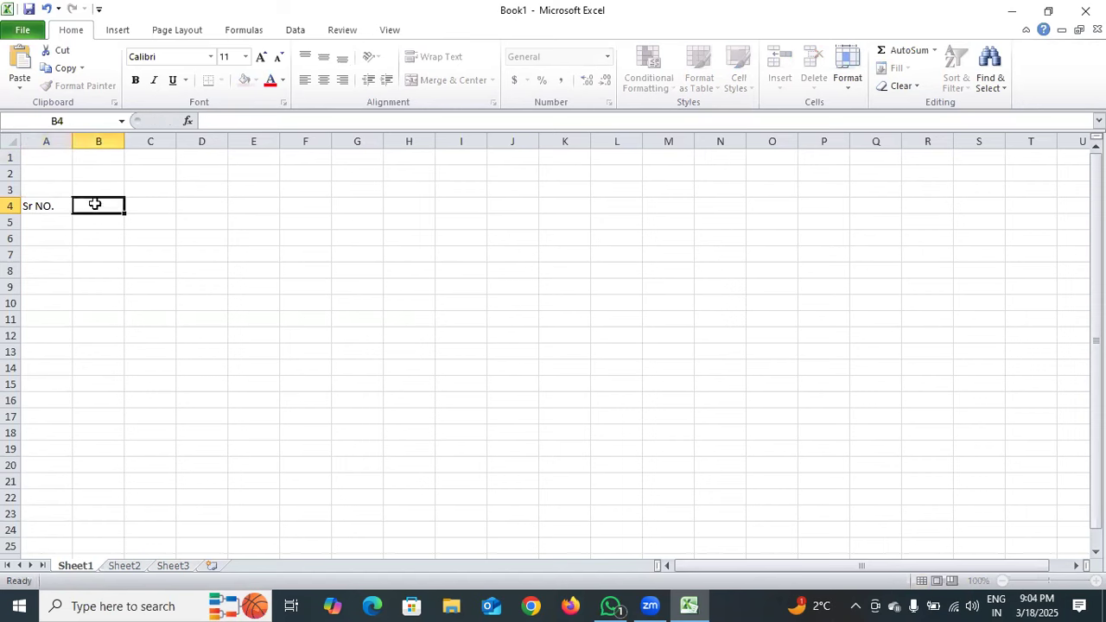
type("DATE")
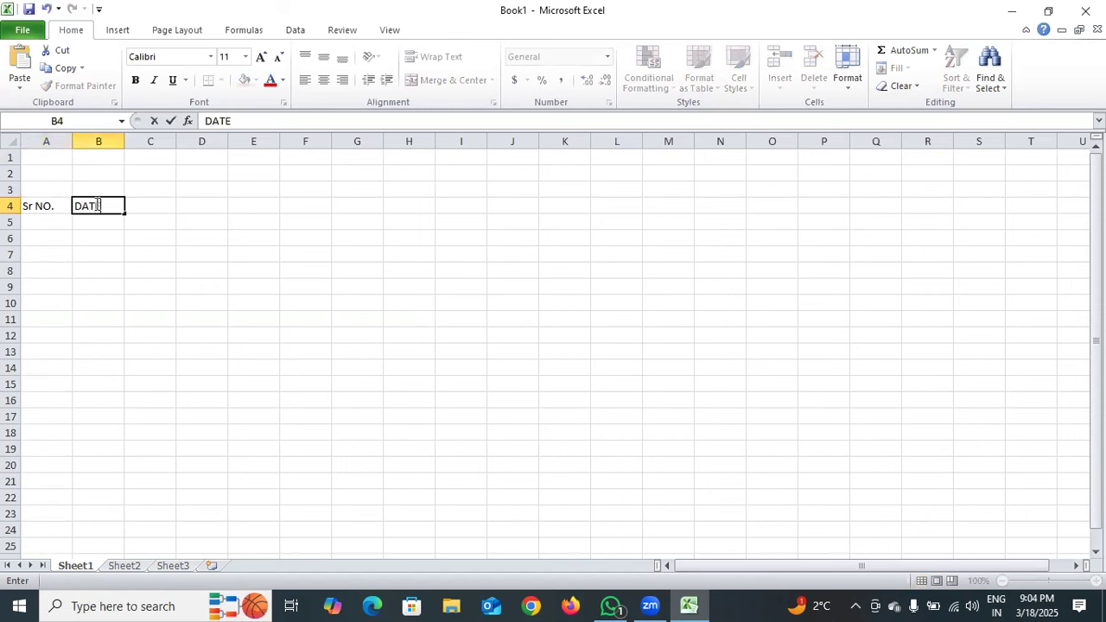
Enter the header DESCRAPTION in cell C4 and widen column C to fit it.
left_click(153, 206)
double_click(153, 206)
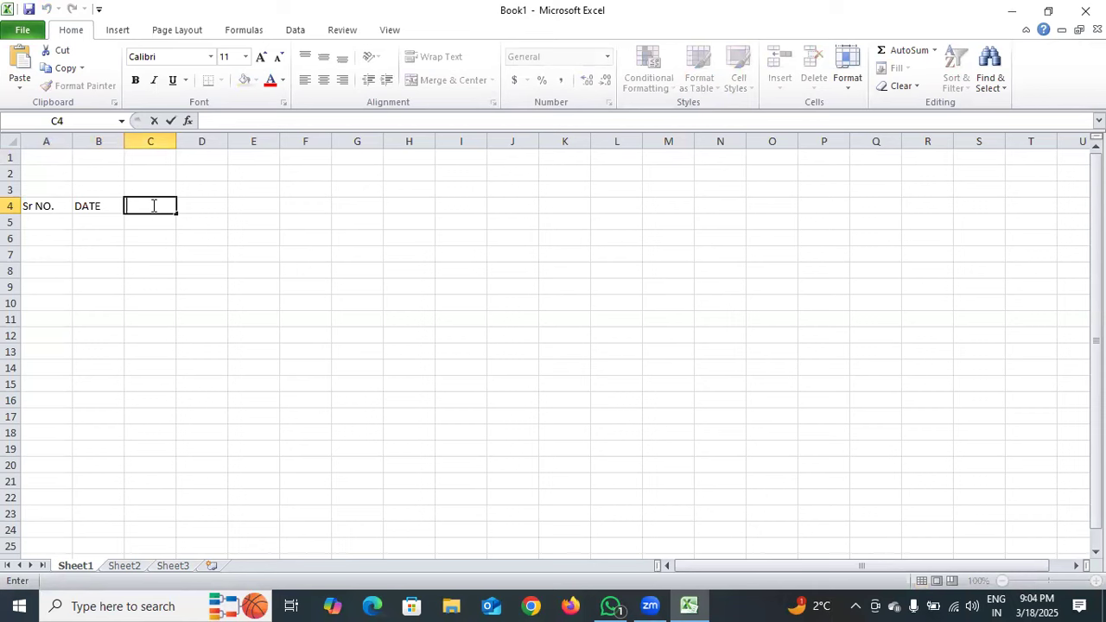
type("DESCRA")
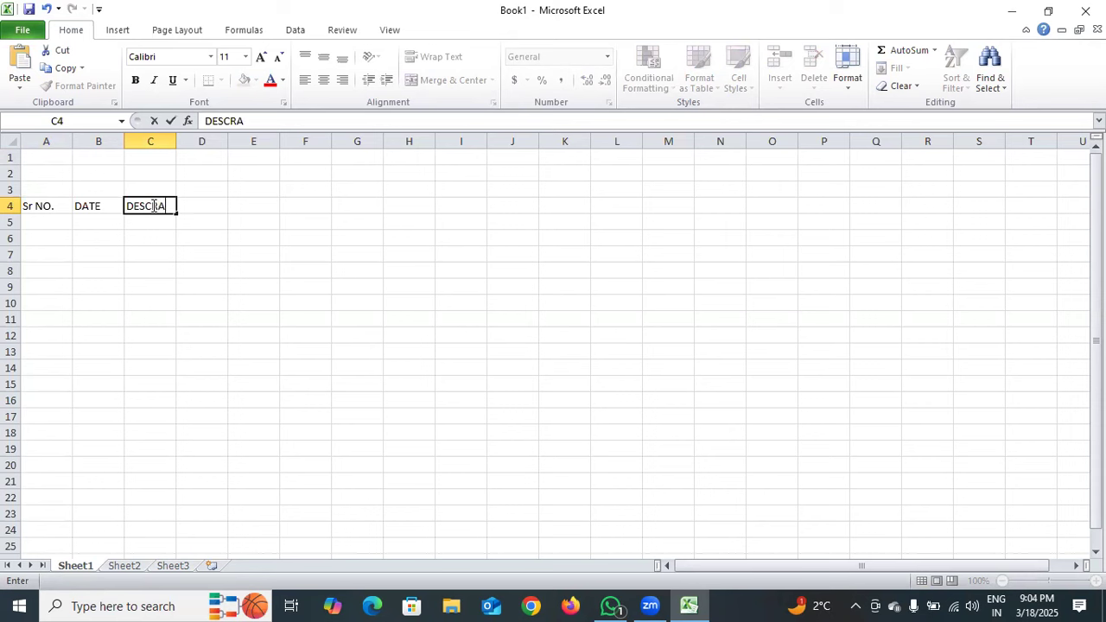
type("PTION")
key("BackSpace")
type("N")
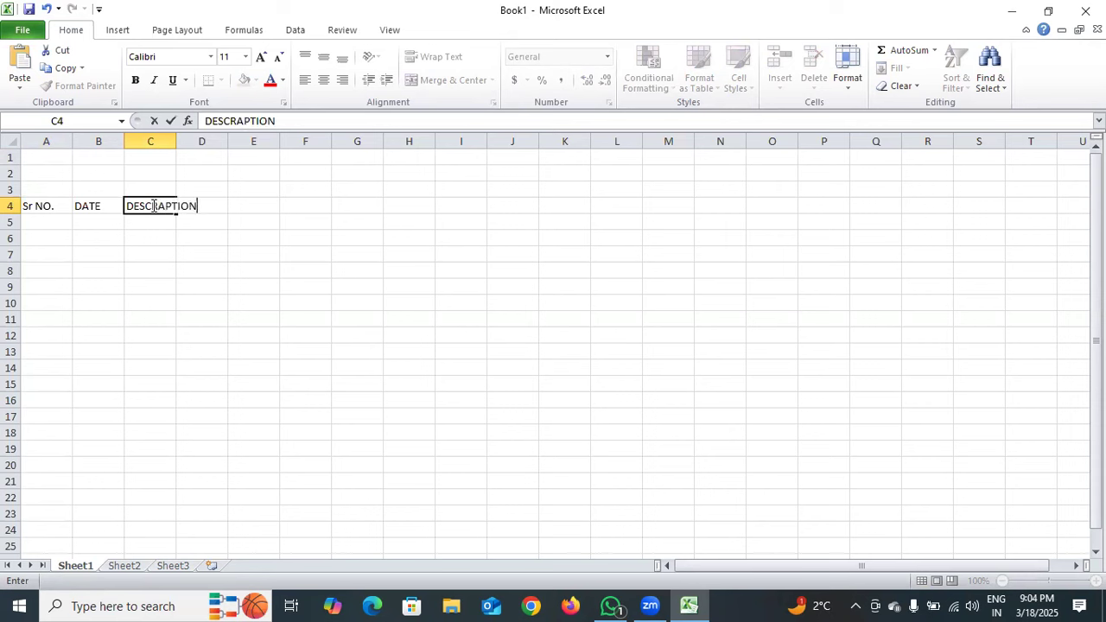
left_click(172, 141)
left_click_drag(175, 145, 212, 204)
Enter the headers DEBIT, CREDIT and BALANCE in cells D4, E4 and F4.
double_click(234, 206)
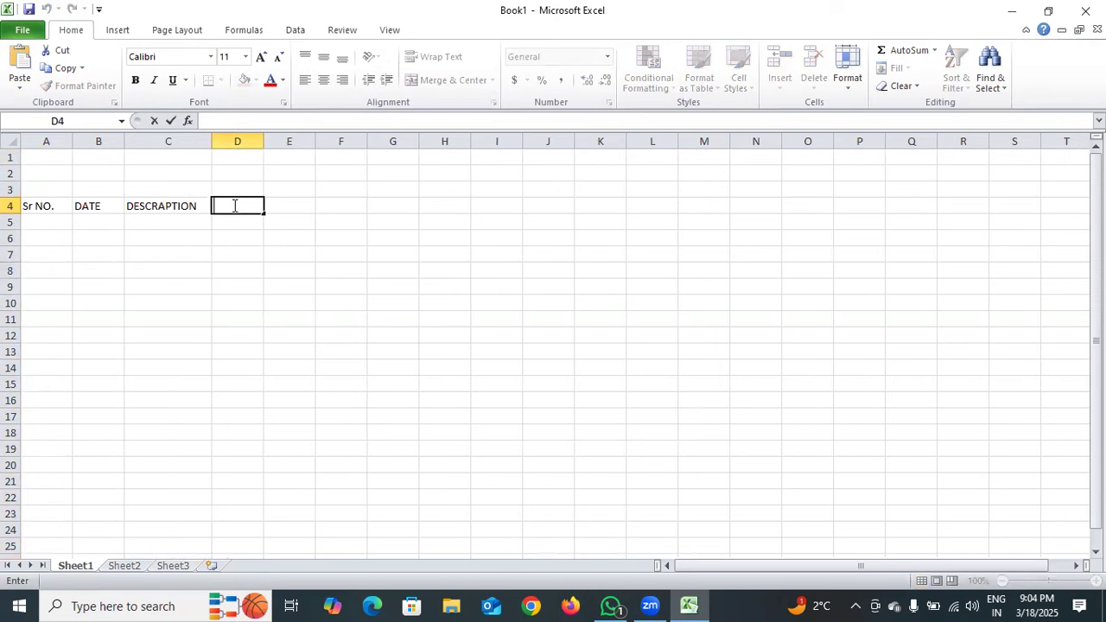
type("DEBIT")
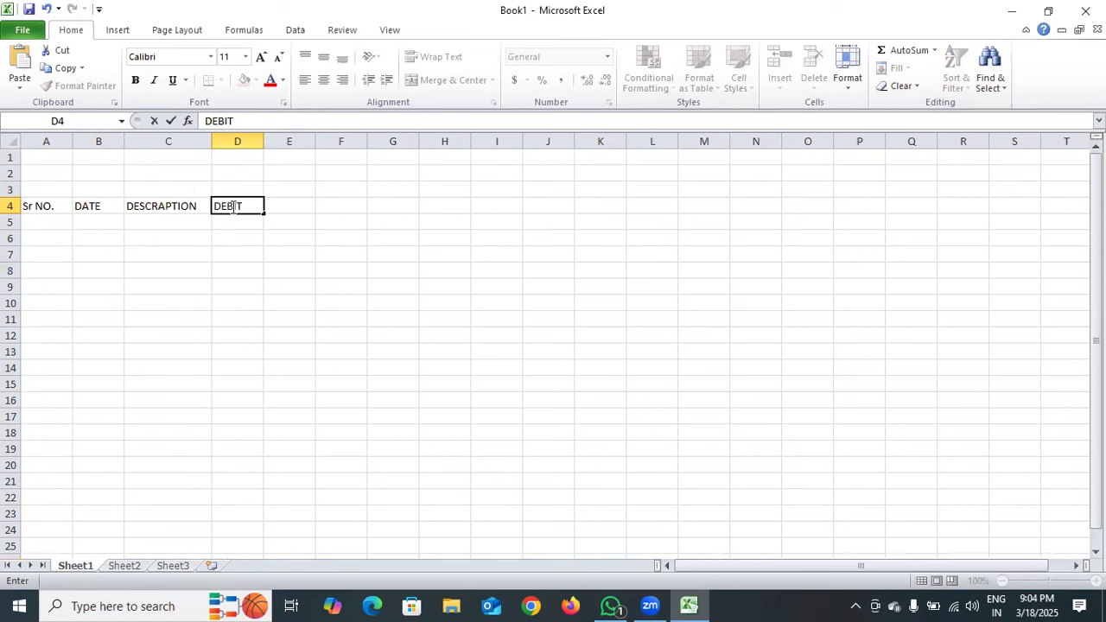
double_click(288, 204)
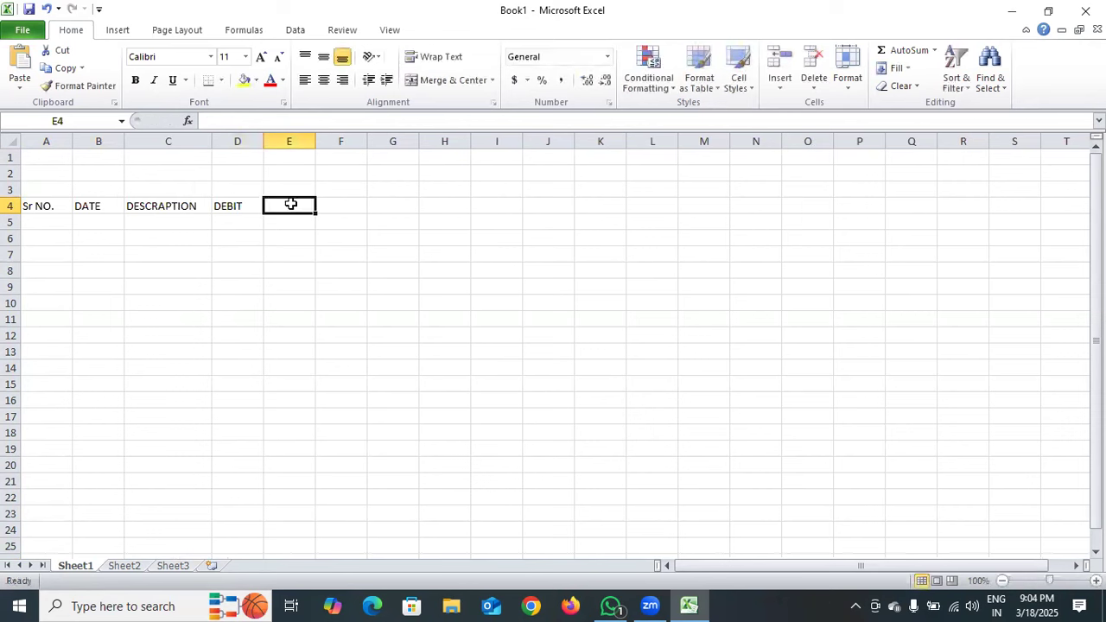
type("CREDIT")
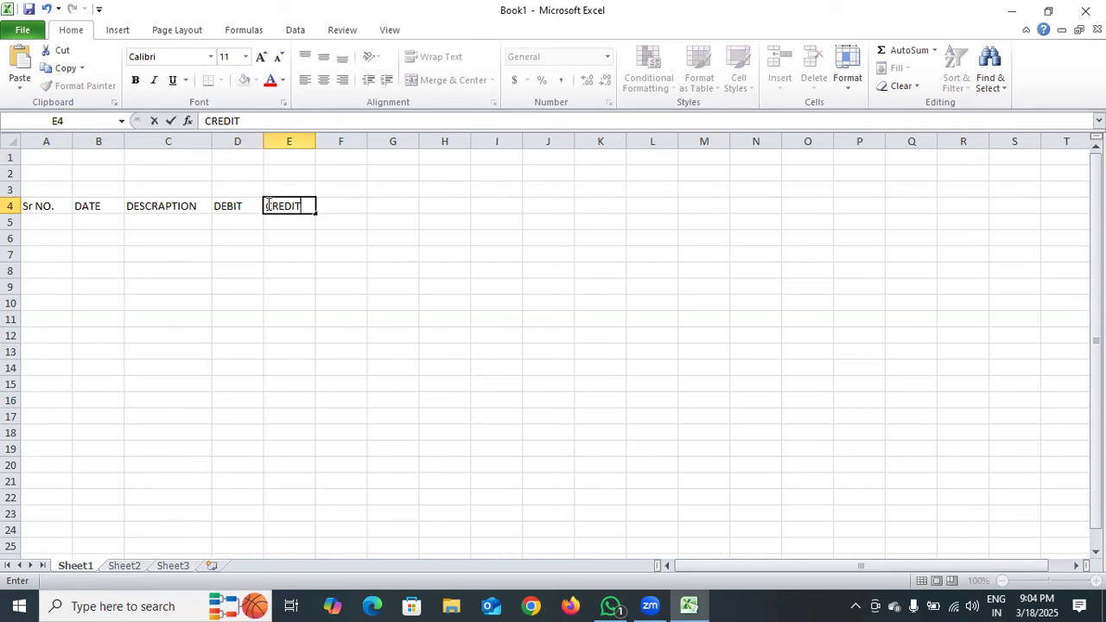
left_click(347, 205)
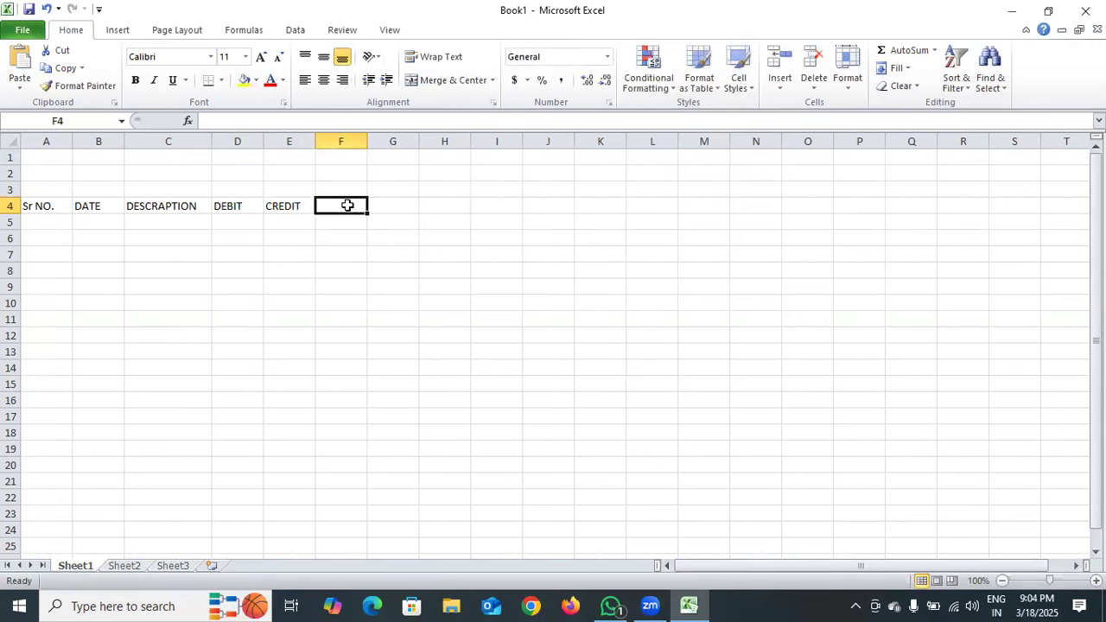
type("BALANCE")
left_click(247, 303)
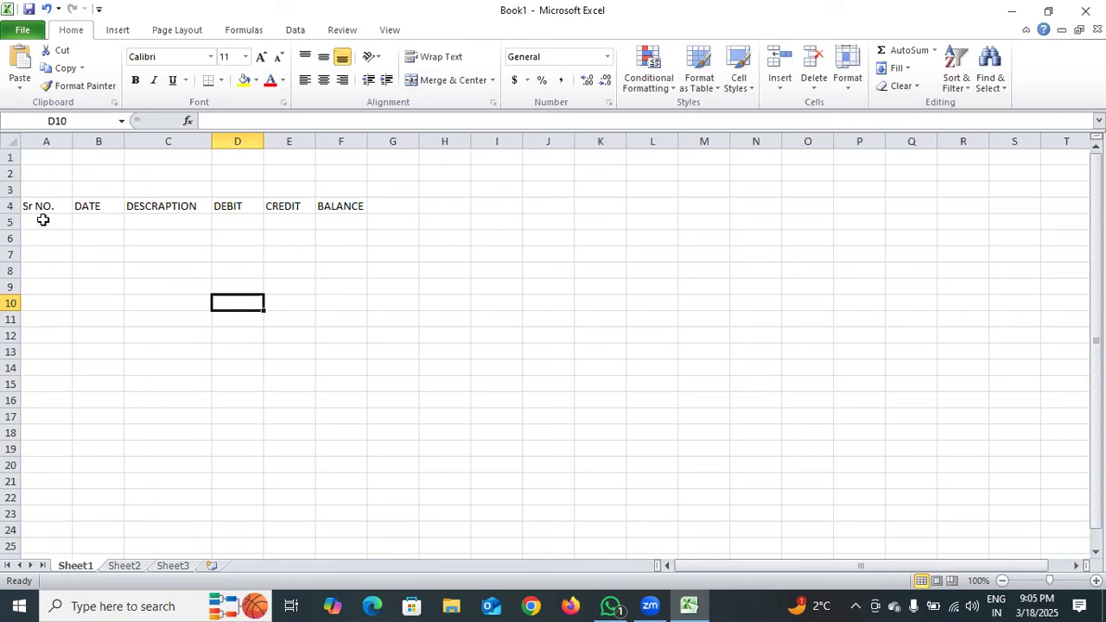
Number the rows from 1 in A5, using the formula =A5+1 in A6 and filling it down to A19.
double_click(42, 221)
type("1")
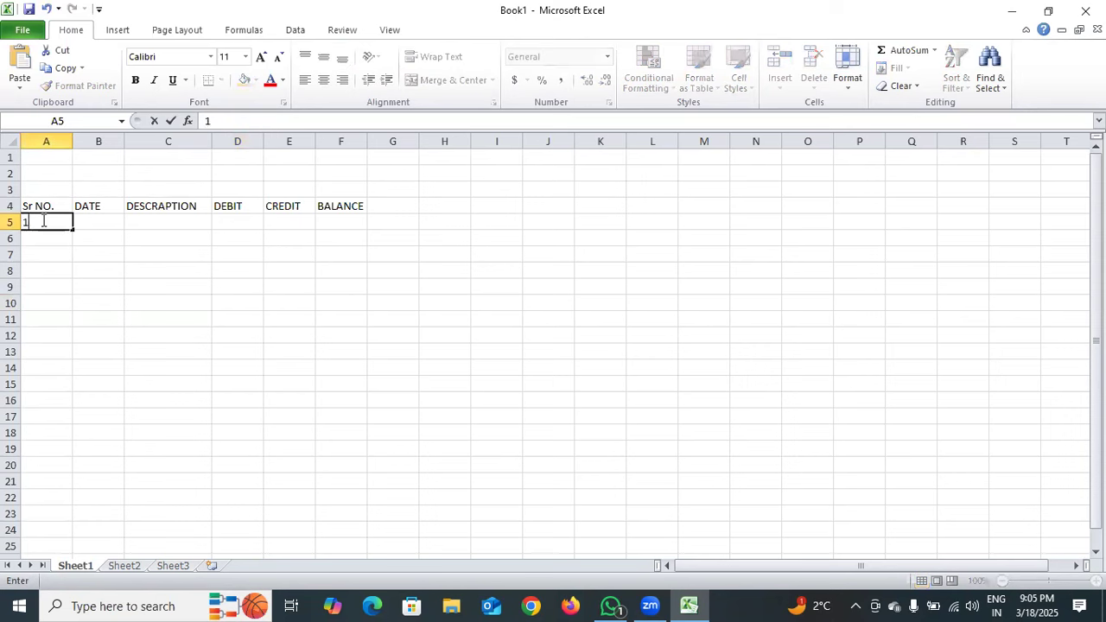
left_click(47, 237)
type("=")
left_click(61, 222)
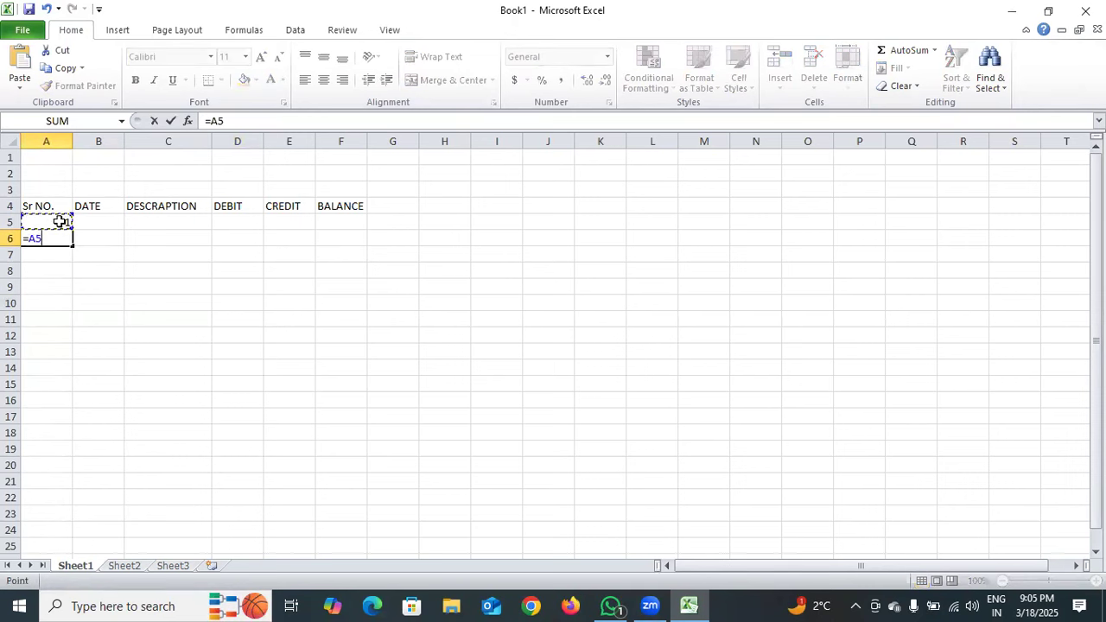
type("+1")
key("Return")
left_click(57, 238)
left_click_drag(70, 243, 74, 449)
left_click(117, 420)
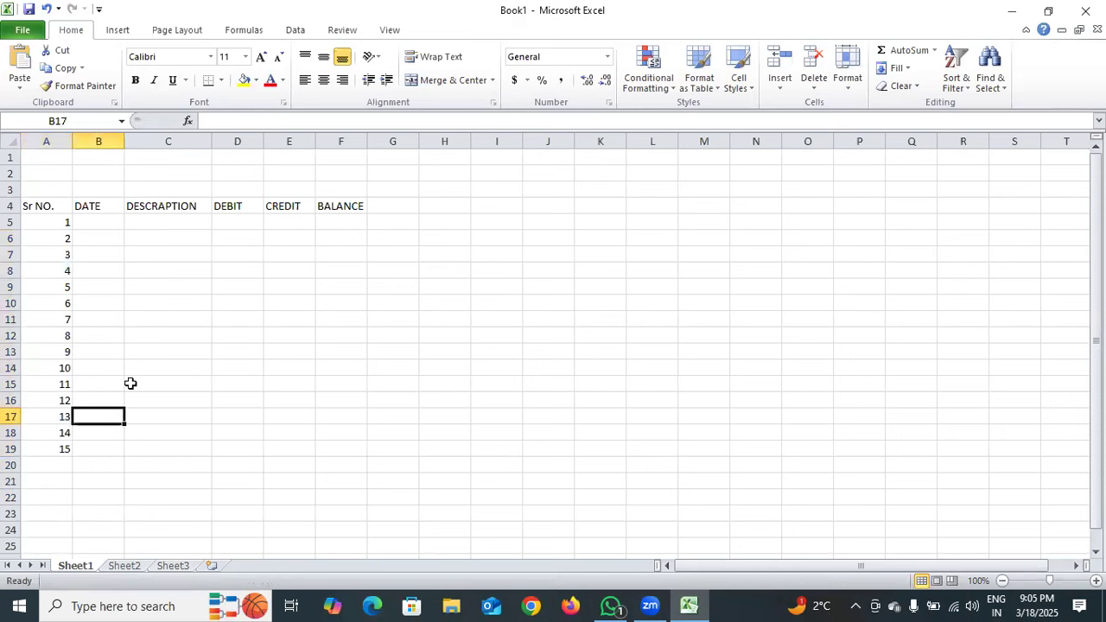
Enter the date 01-MARCH-2024 in cell B5 and widen column B to fit it.
double_click(99, 220)
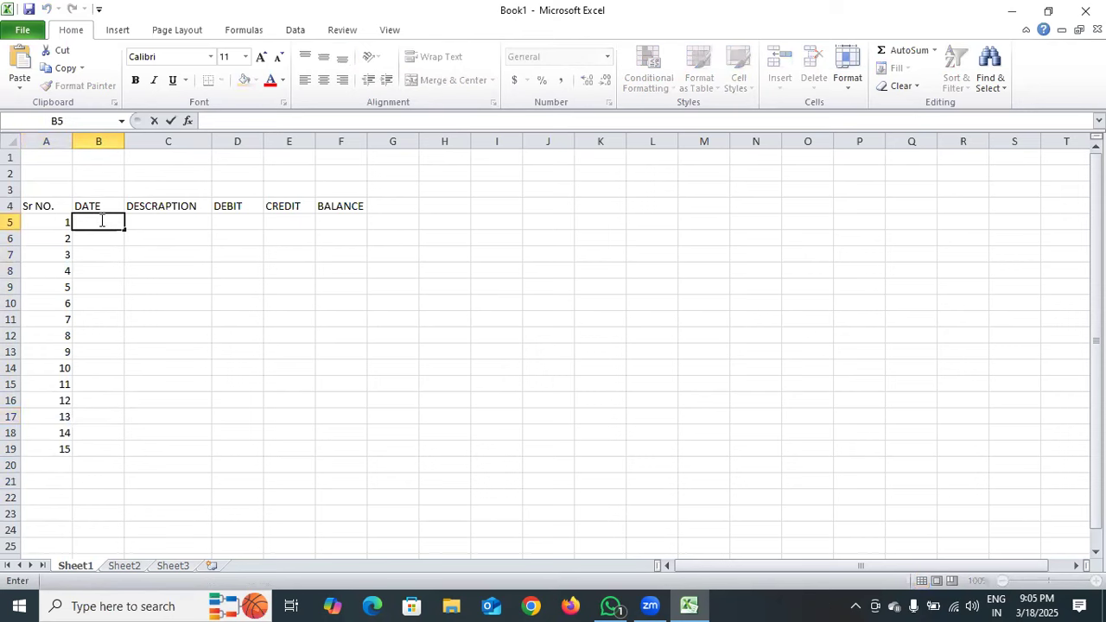
type("01-MARC")
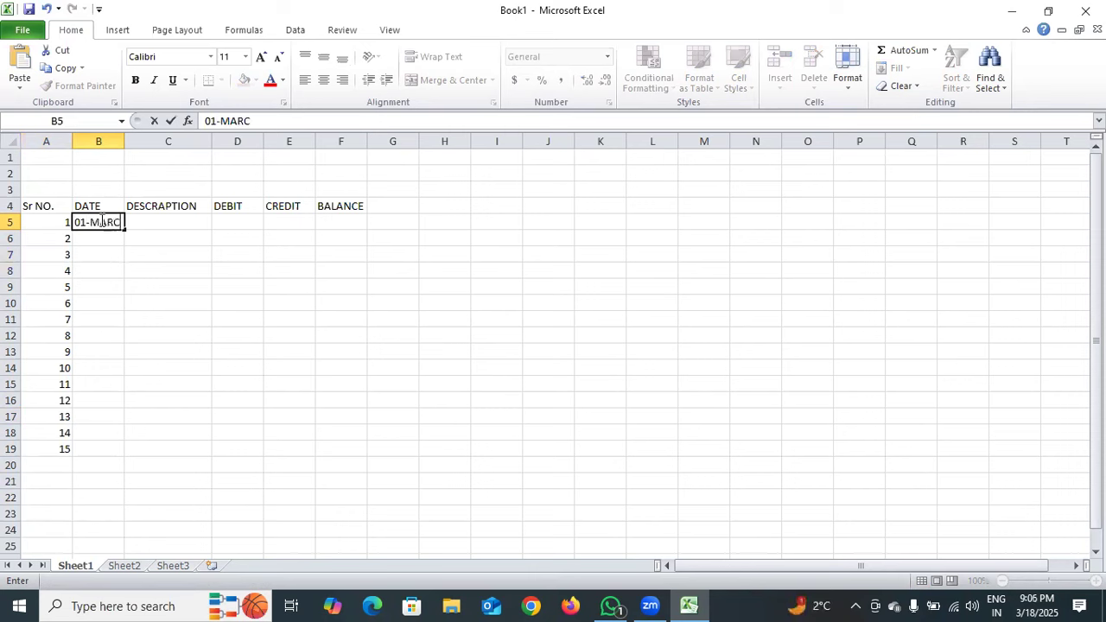
type("H-2024")
left_click(128, 142)
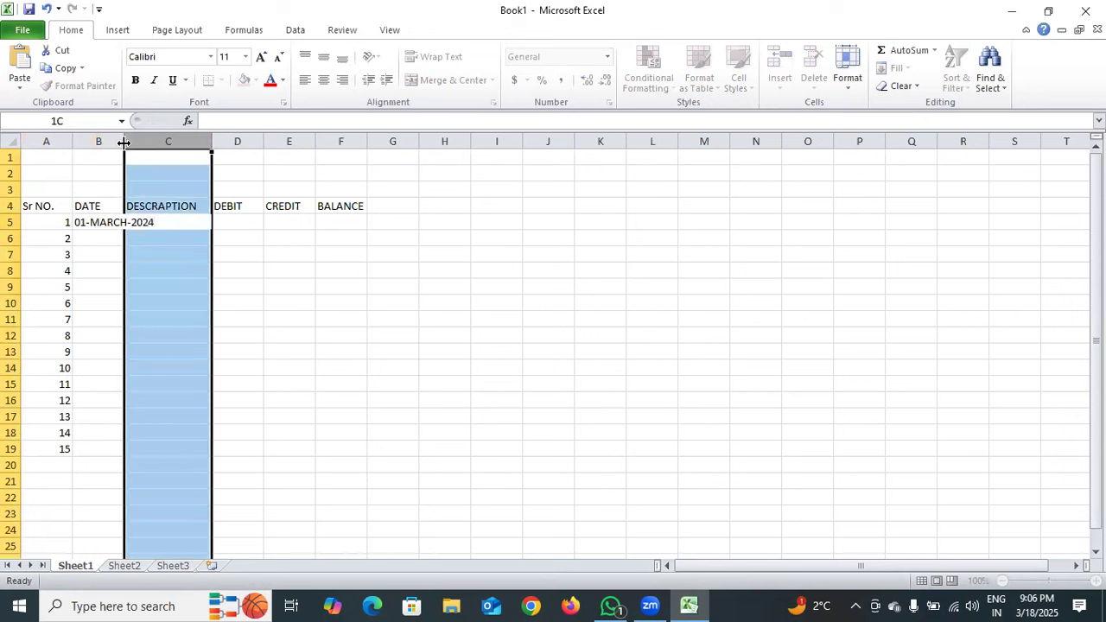
left_click_drag(124, 142, 151, 145)
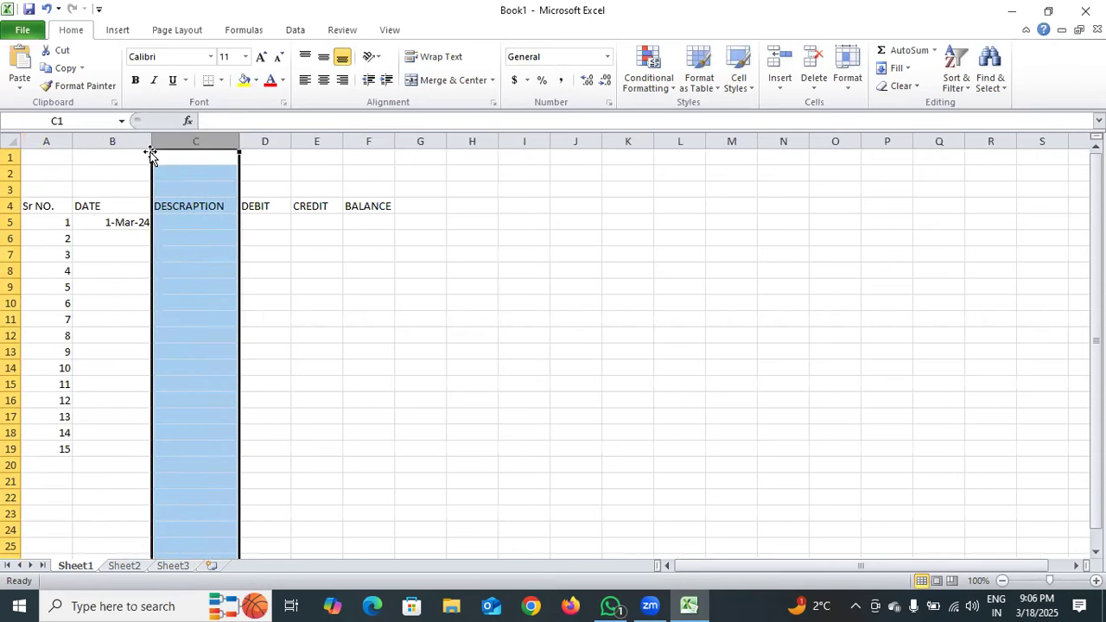
Apply the custom number format DD/MM/YYYY to the date cells B5:B19.
left_click(127, 225)
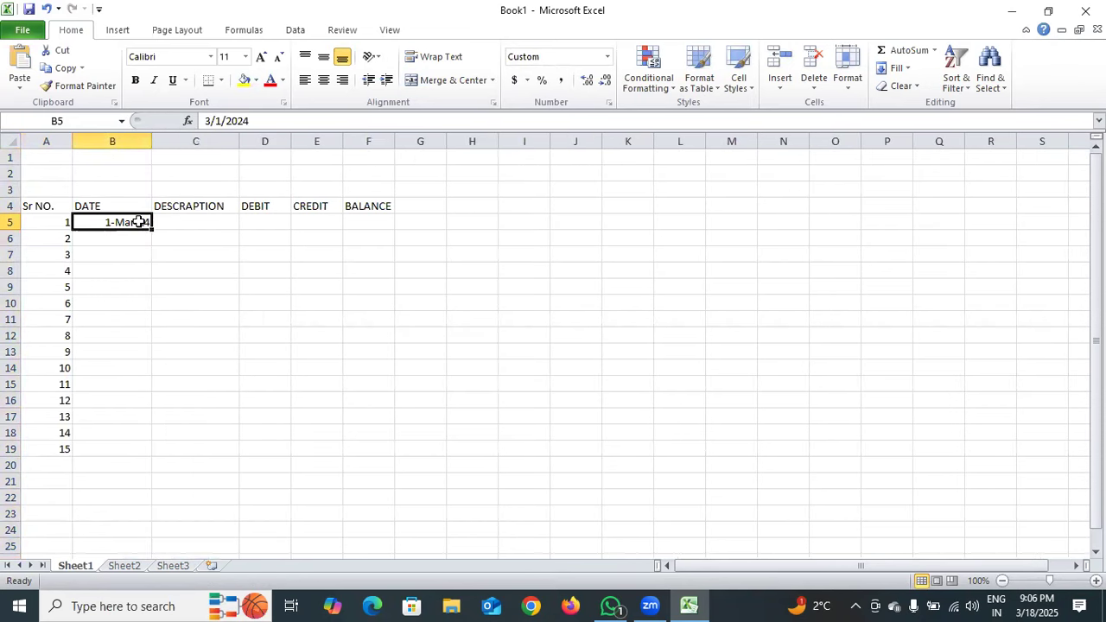
left_click_drag(138, 223, 125, 442)
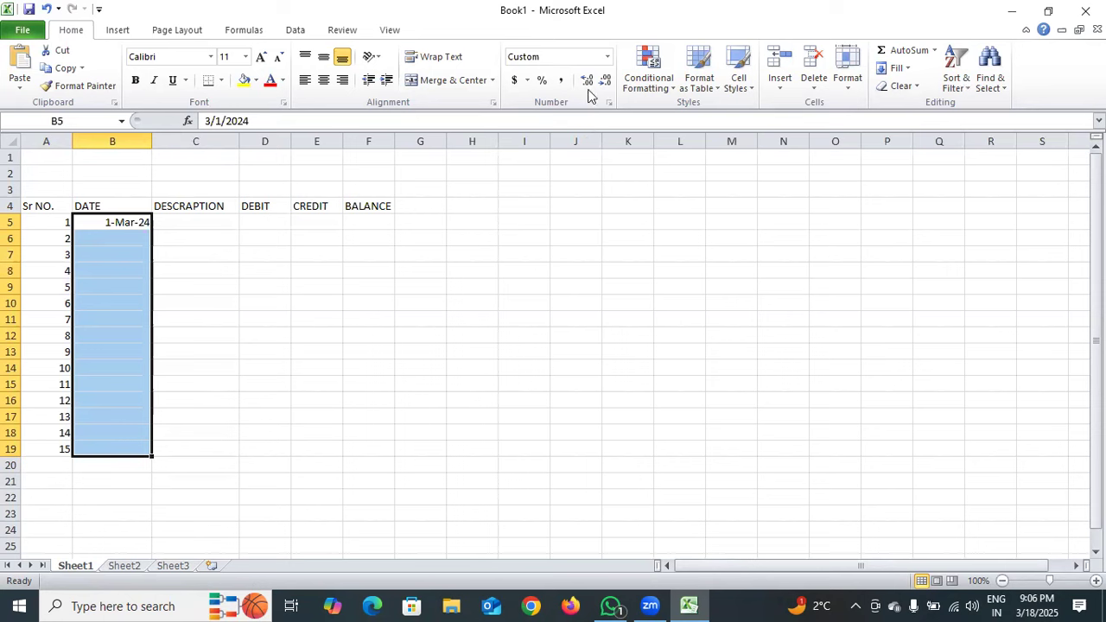
left_click(607, 59)
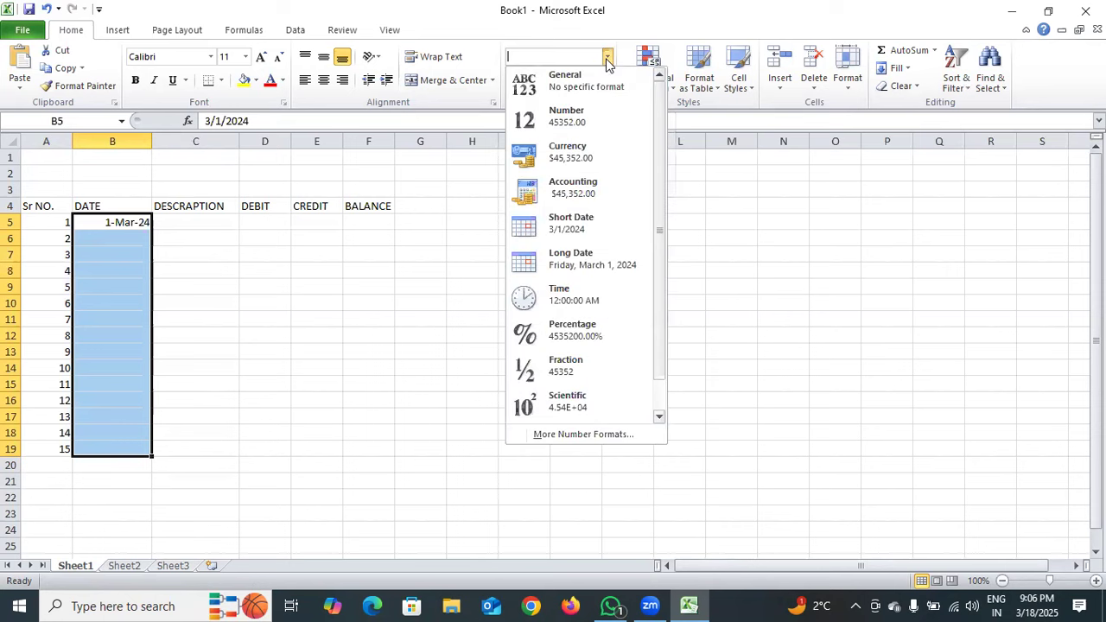
left_click(585, 434)
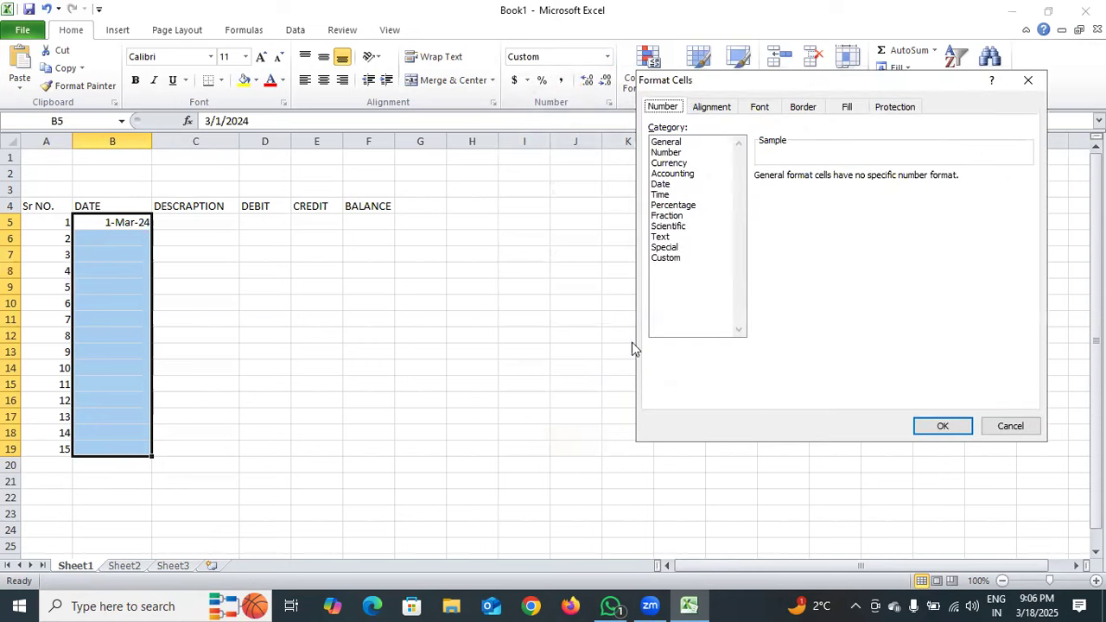
left_click(666, 259)
left_click(799, 189)
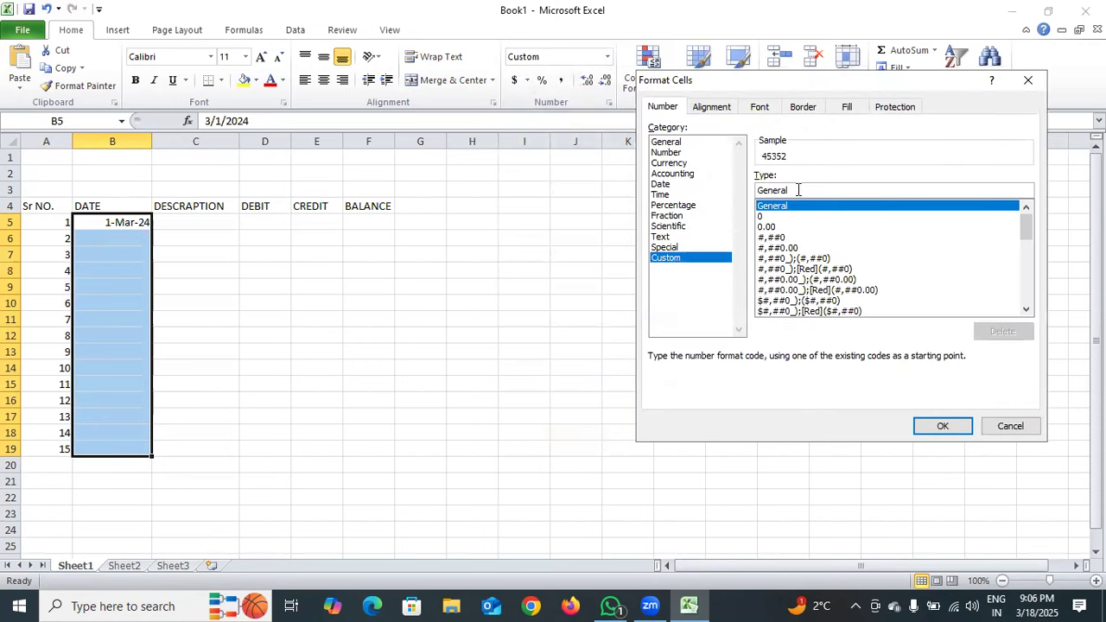
key("BackSpace")
key("BackSpace")
key("BackSpace")
key("BackSpace")
key("BackSpace")
key("BackSpace")
key("BackSpace")
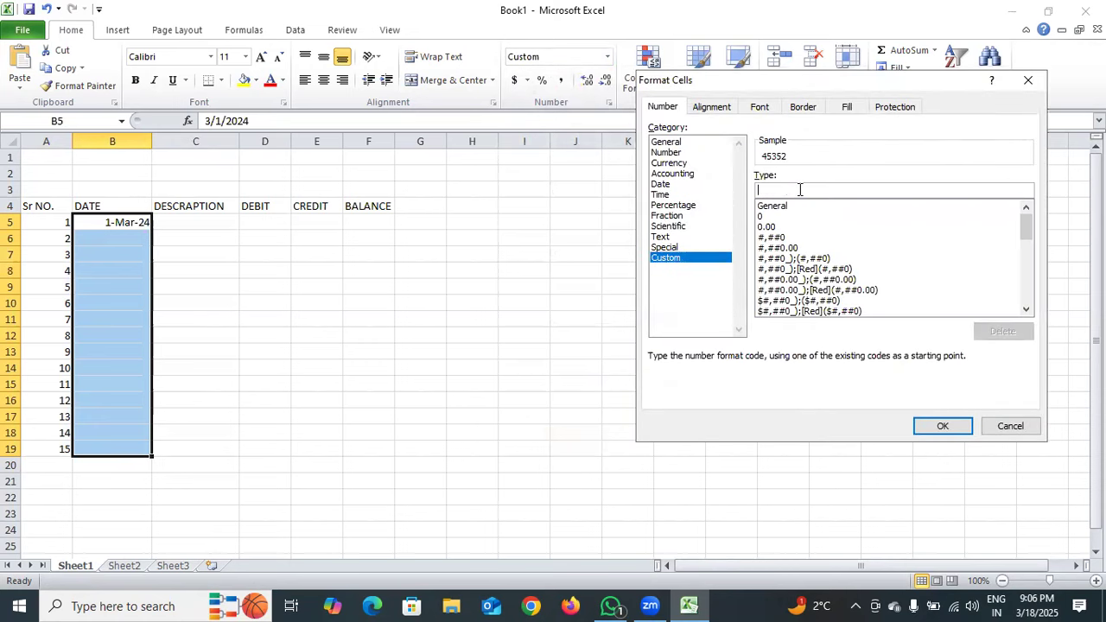
type("DD")
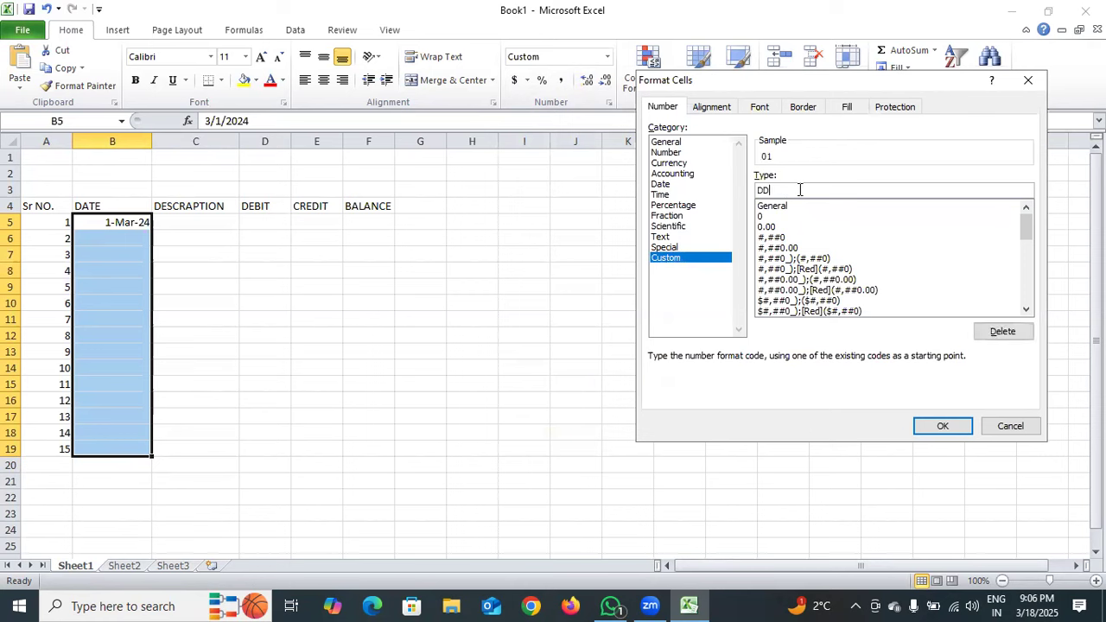
type("/MM/YYYY")
left_click(934, 424)
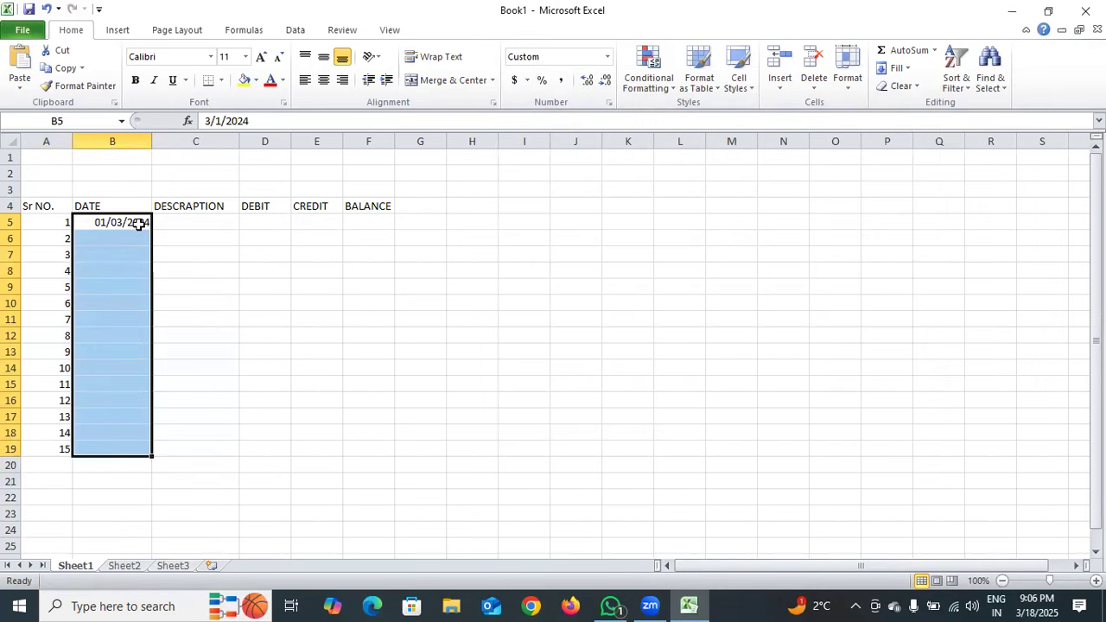
Fill the date in B5 down to B19 as a series of consecutive days.
left_click(139, 223)
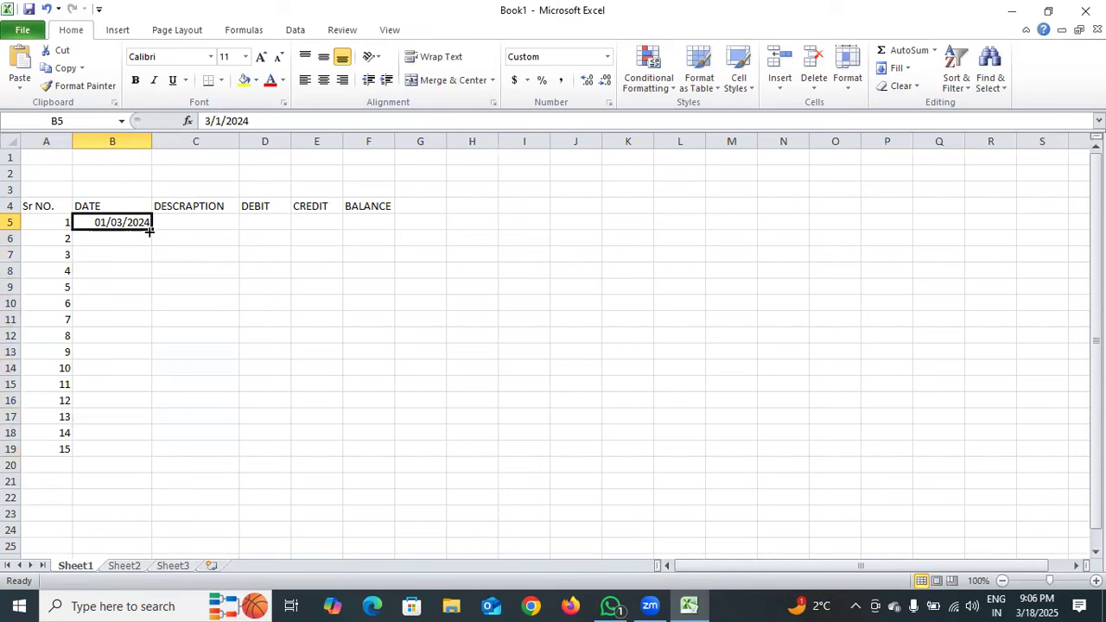
left_click_drag(152, 229, 149, 273)
left_click_drag(128, 444, 129, 451)
left_click(186, 418)
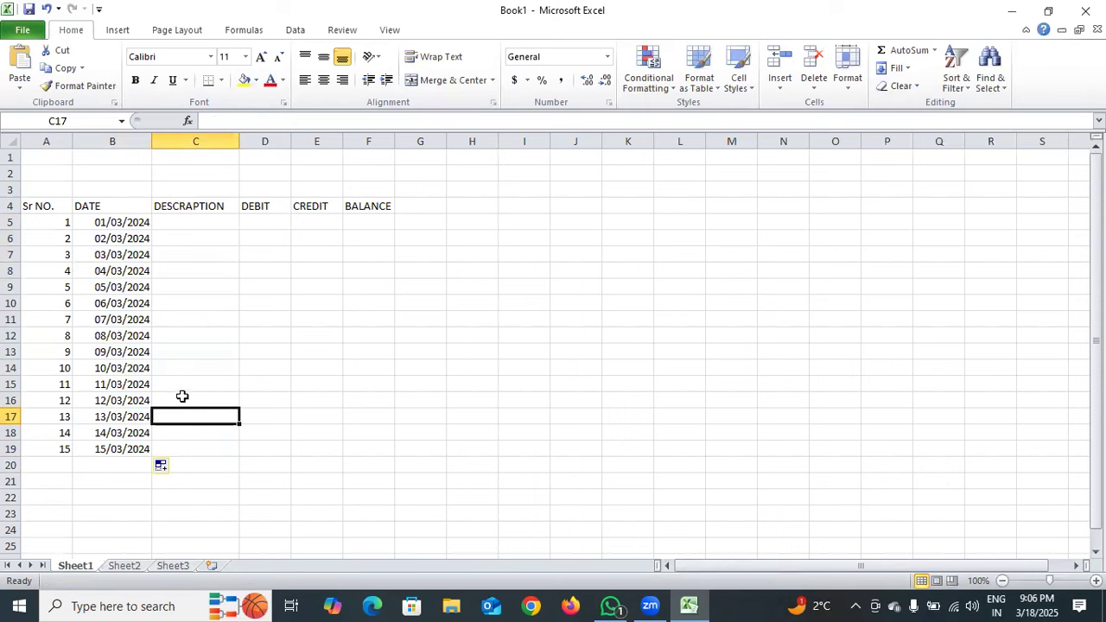
Set the data validation of the description cells C5:C19 to allow only a List.
left_click_drag(219, 222, 215, 441)
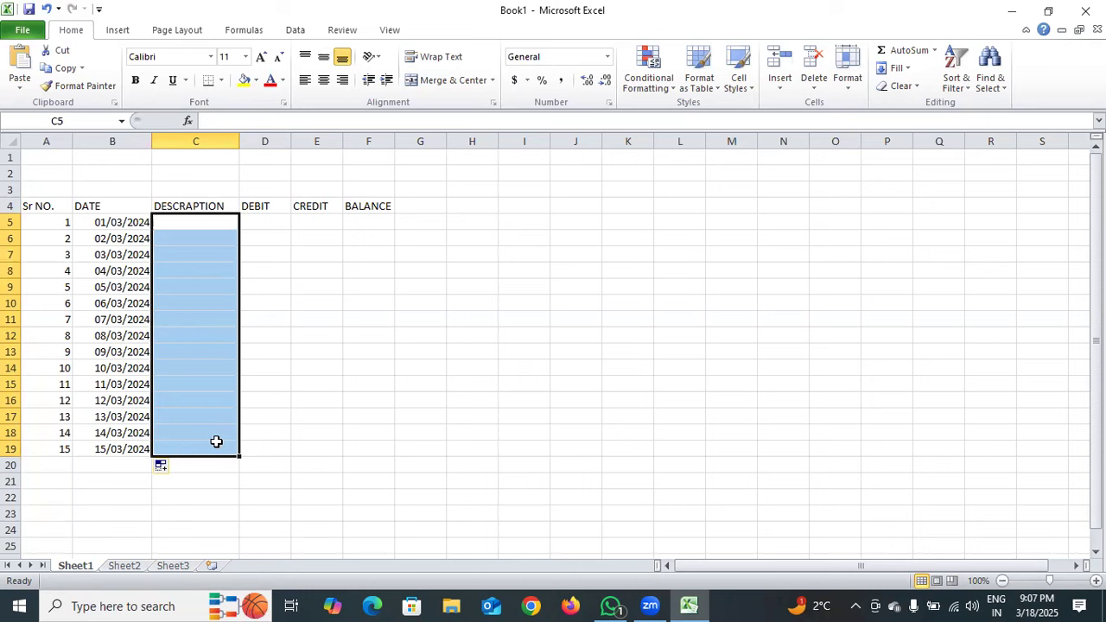
left_click(283, 31)
left_click(615, 86)
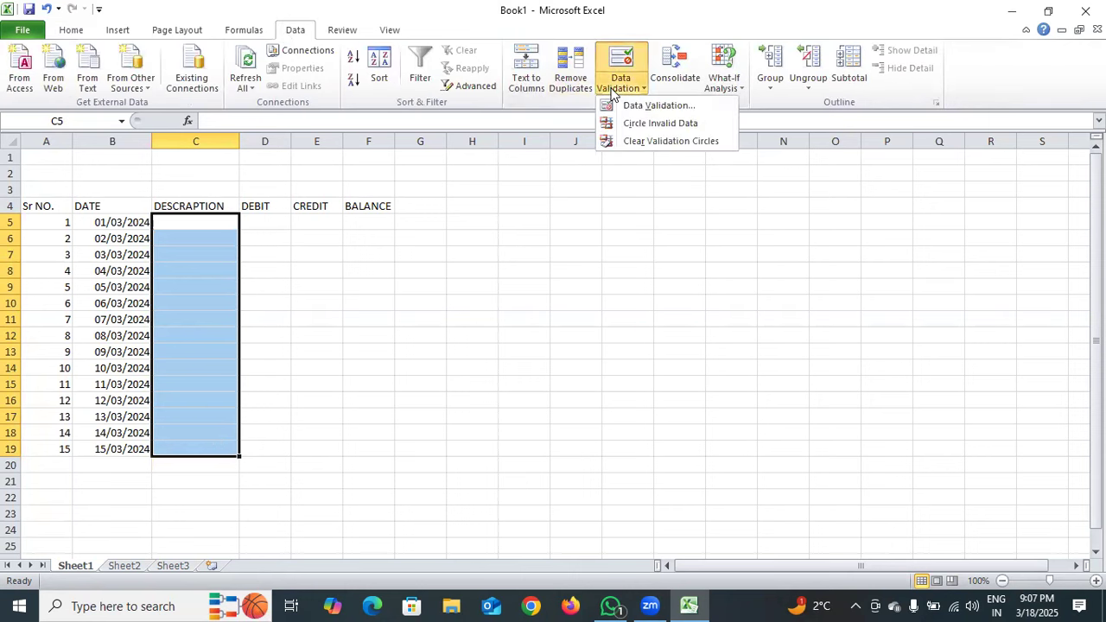
left_click(615, 105)
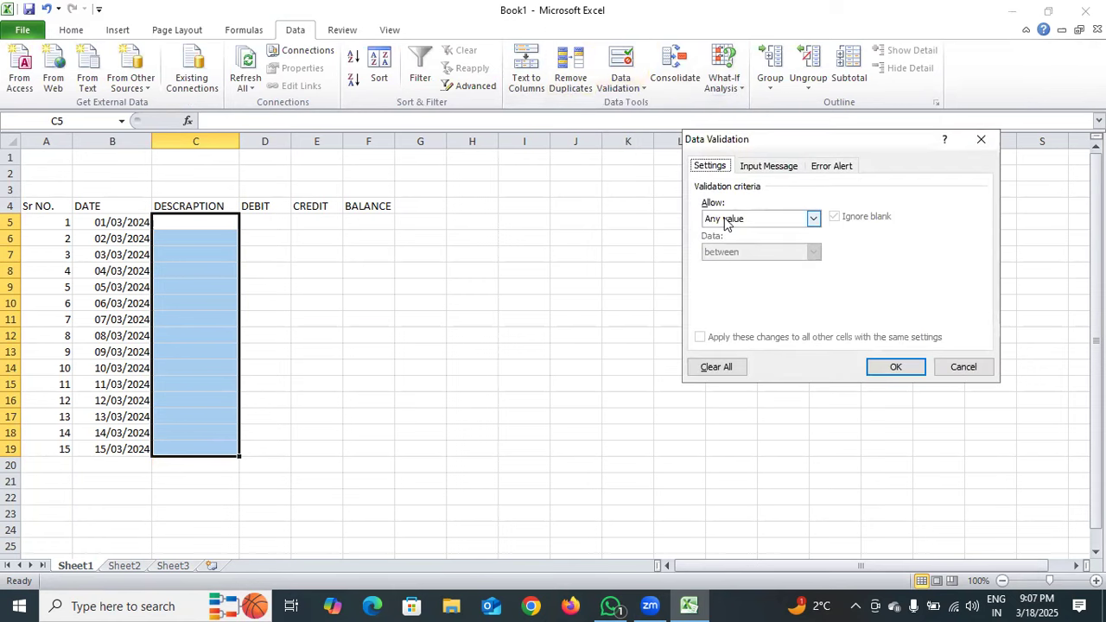
left_click(727, 220)
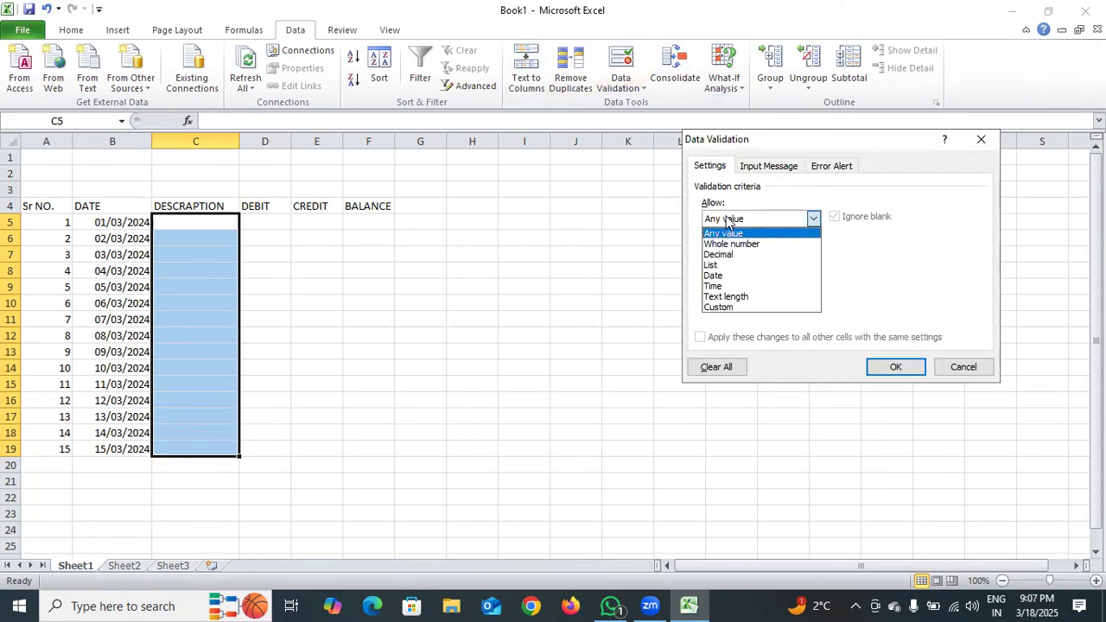
left_click(717, 265)
Enter INCOME,EXPENSE as the source of the validation list and apply it to the description cells.
left_click(728, 284)
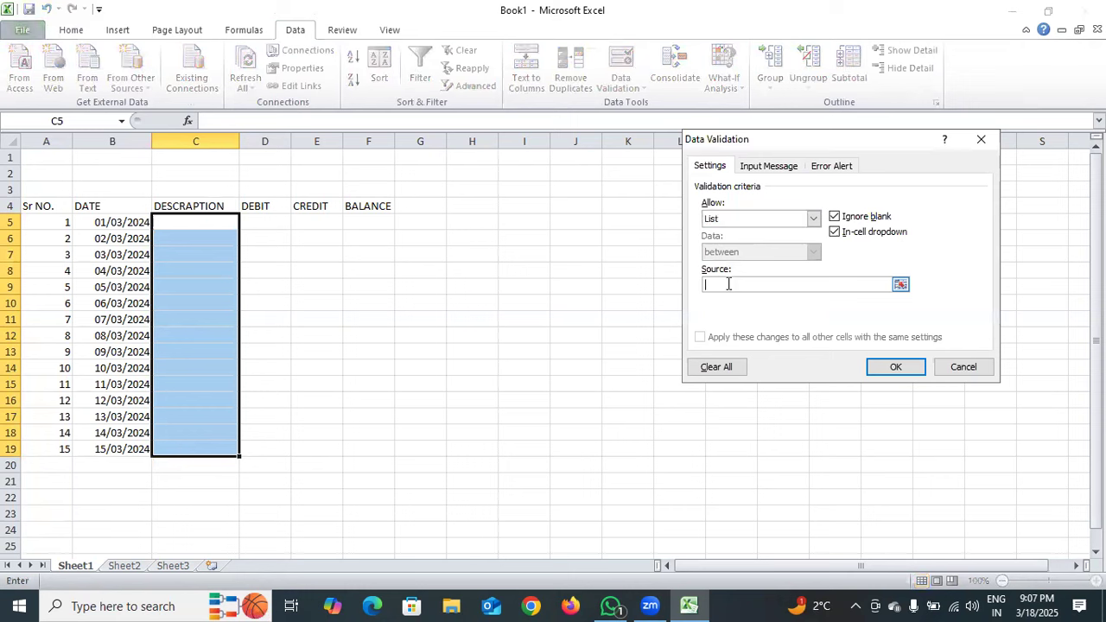
type("I9NCOME")
key("BackSpace")
key("BackSpace")
key("BackSpace")
key("BackSpace")
key("BackSpace")
key("BackSpace")
type("NCOME,")
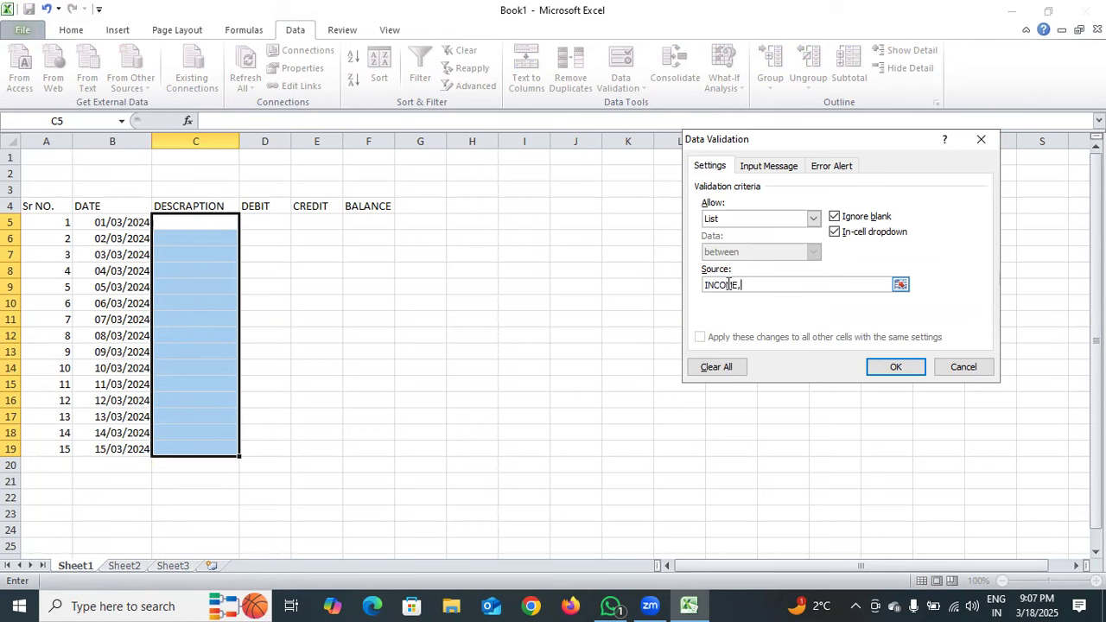
type("EXPENSE")
left_click(893, 367)
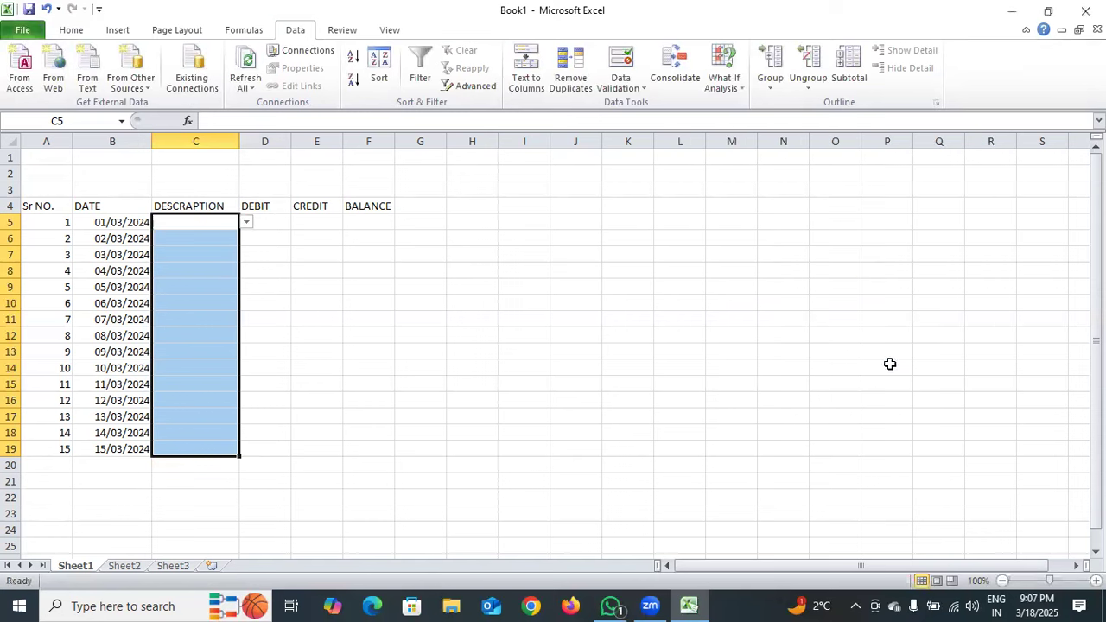
Choose INCOME as the description in C5 and enter a debit of 500000 in D5.
left_click(246, 222)
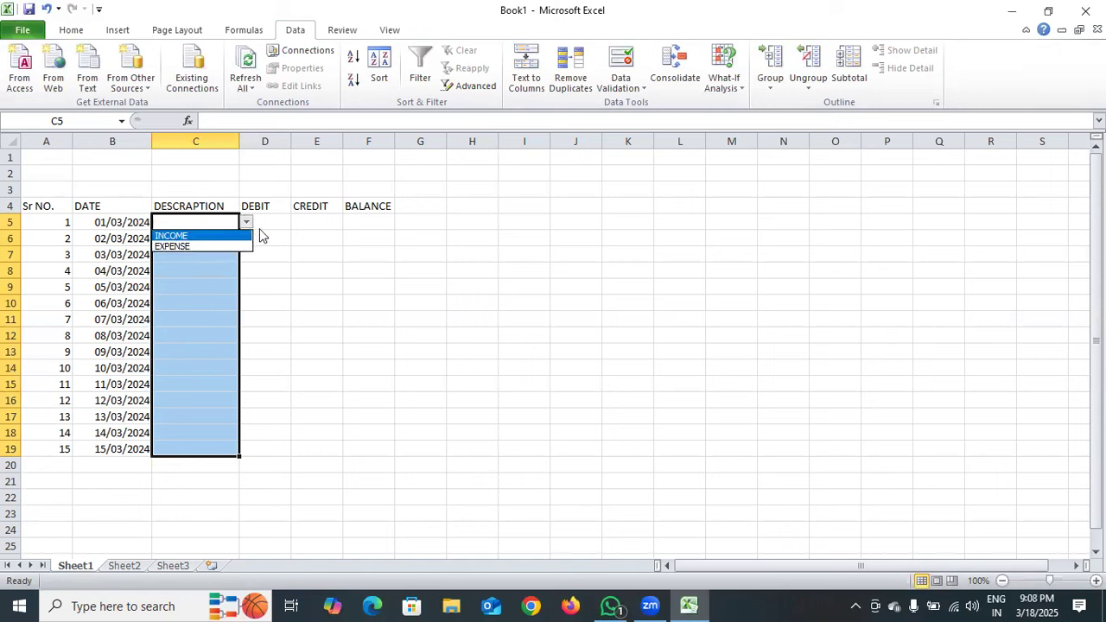
left_click(272, 221)
left_click(247, 222)
left_click(246, 235)
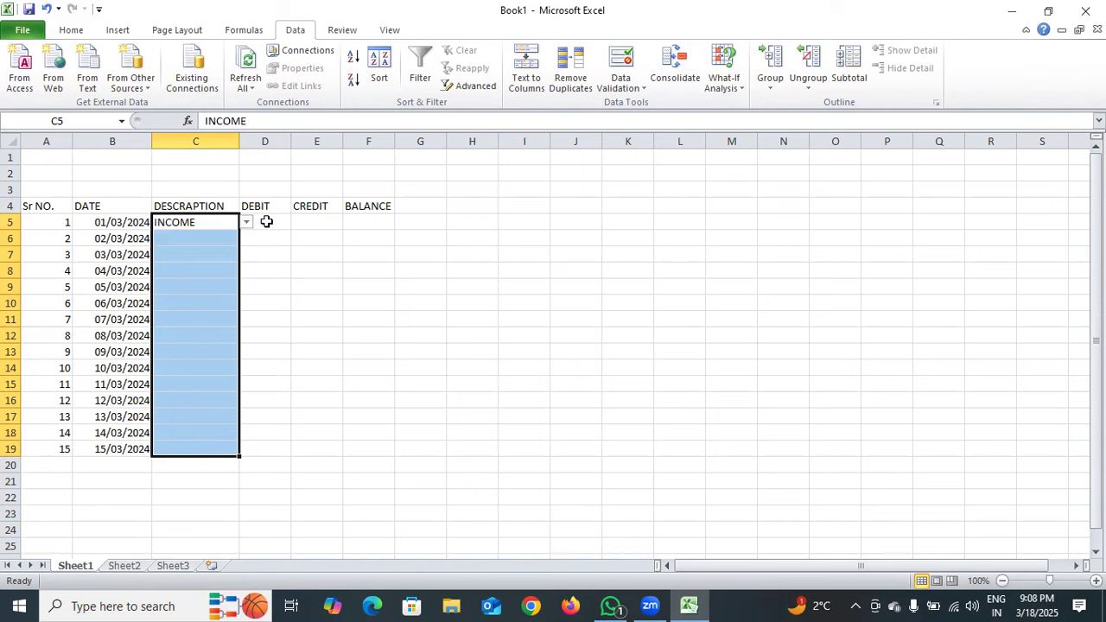
double_click(267, 222)
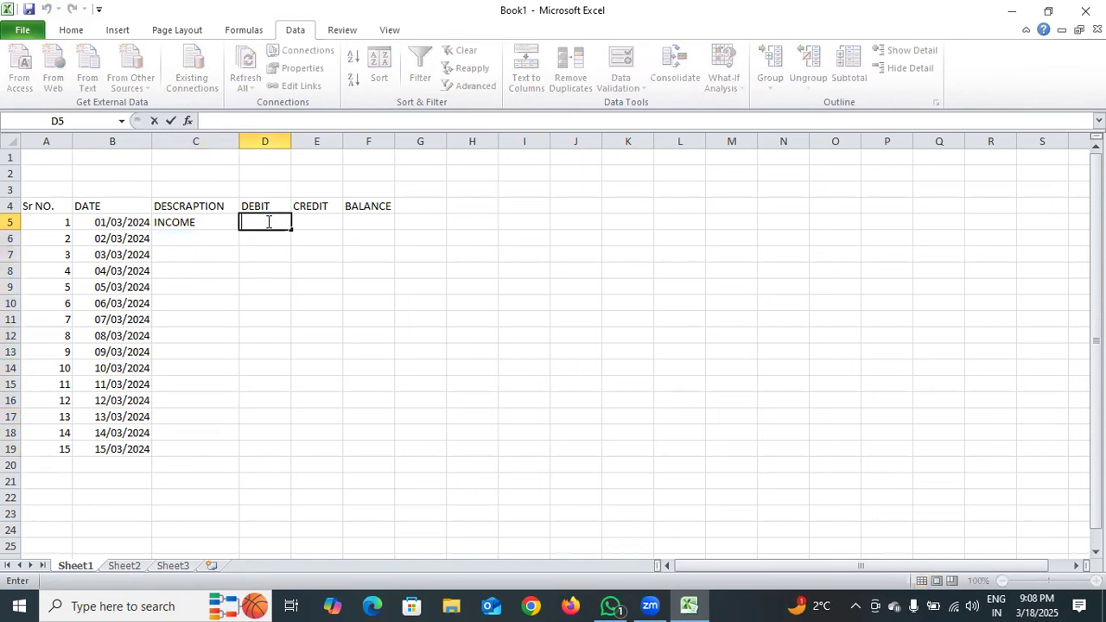
type("500000")
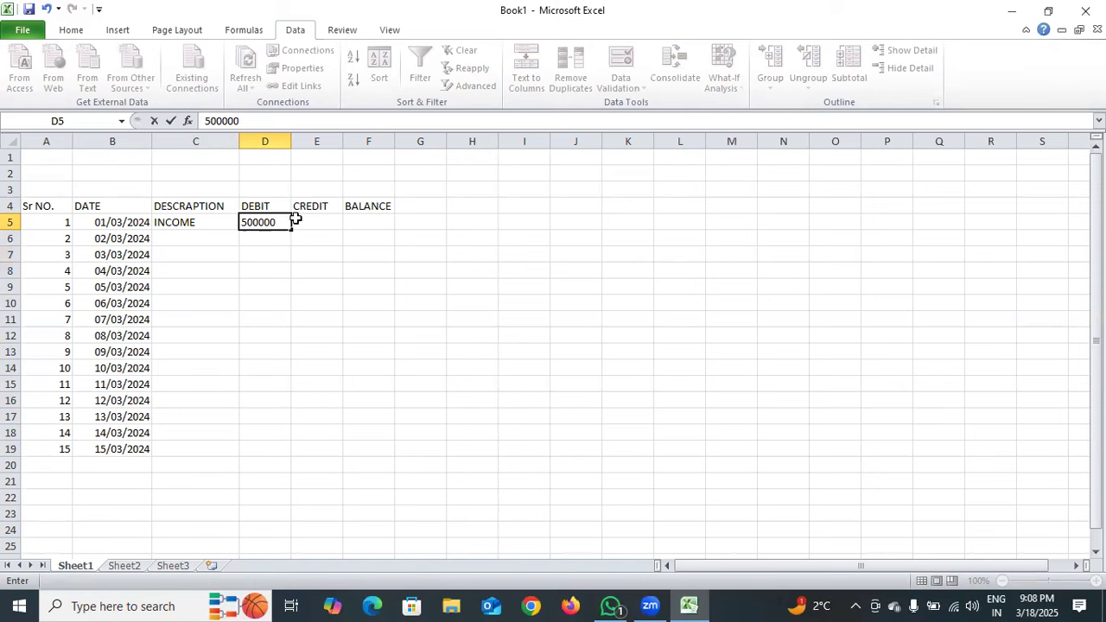
Enter the formula =D5 in the first balance cell, F5.
double_click(368, 224)
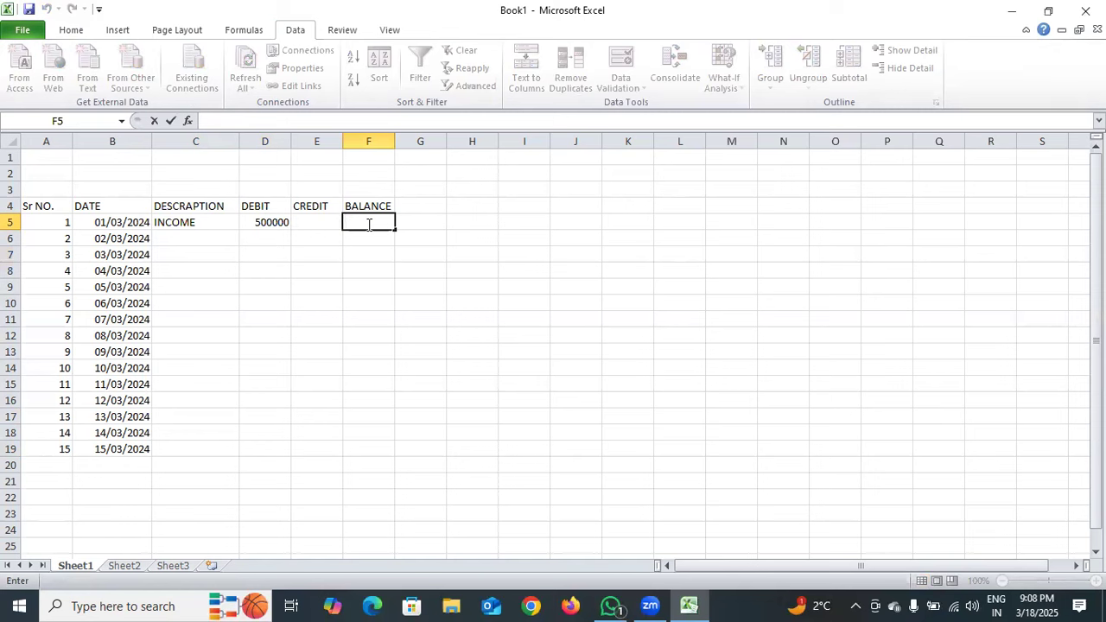
type("=")
left_click(279, 222)
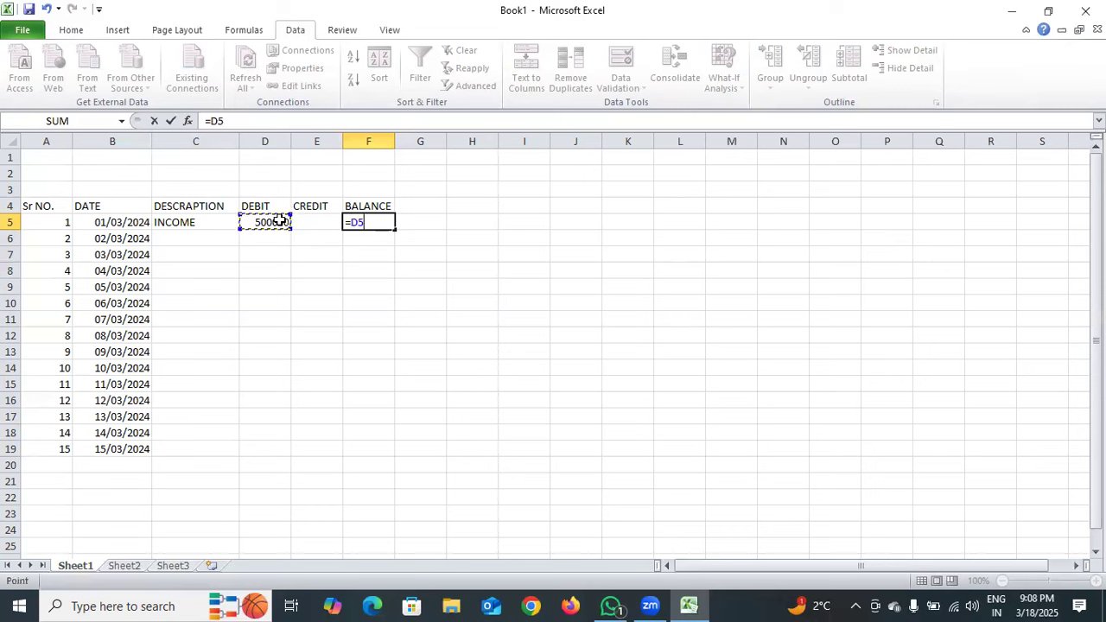
key("Return")
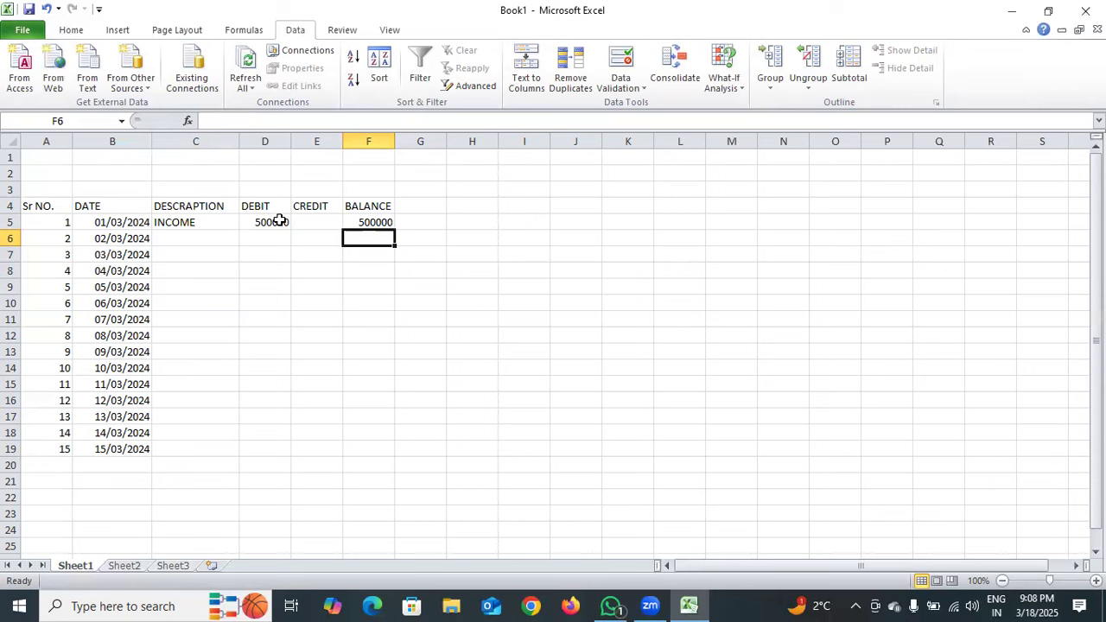
Choose EXPENSE as the description in C6 and enter a credit of 100000 in E6.
left_click(223, 235)
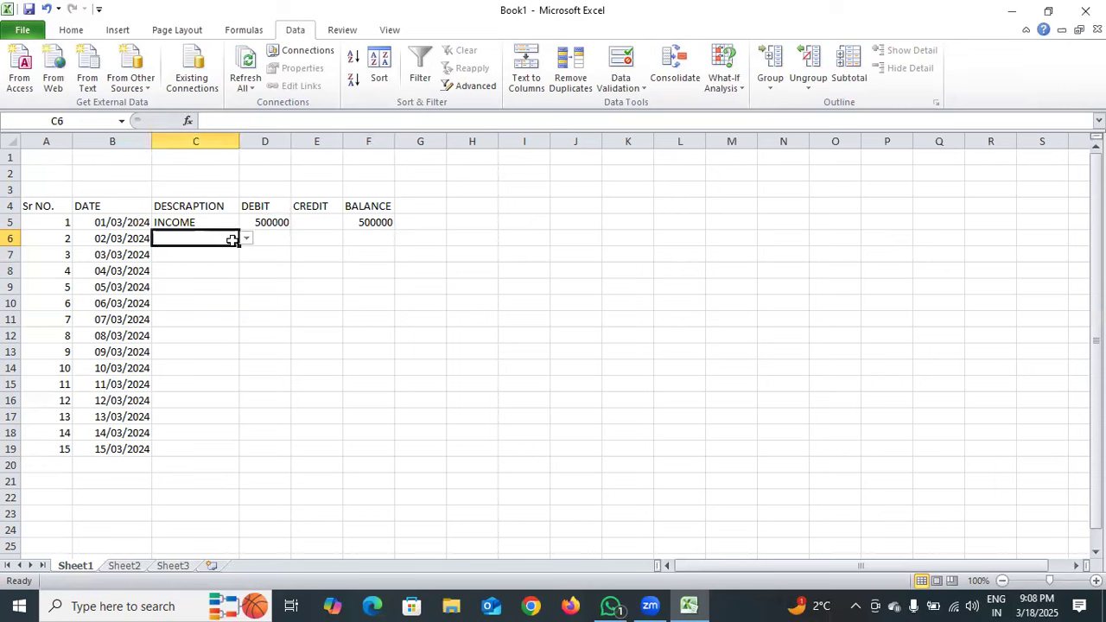
left_click(246, 241)
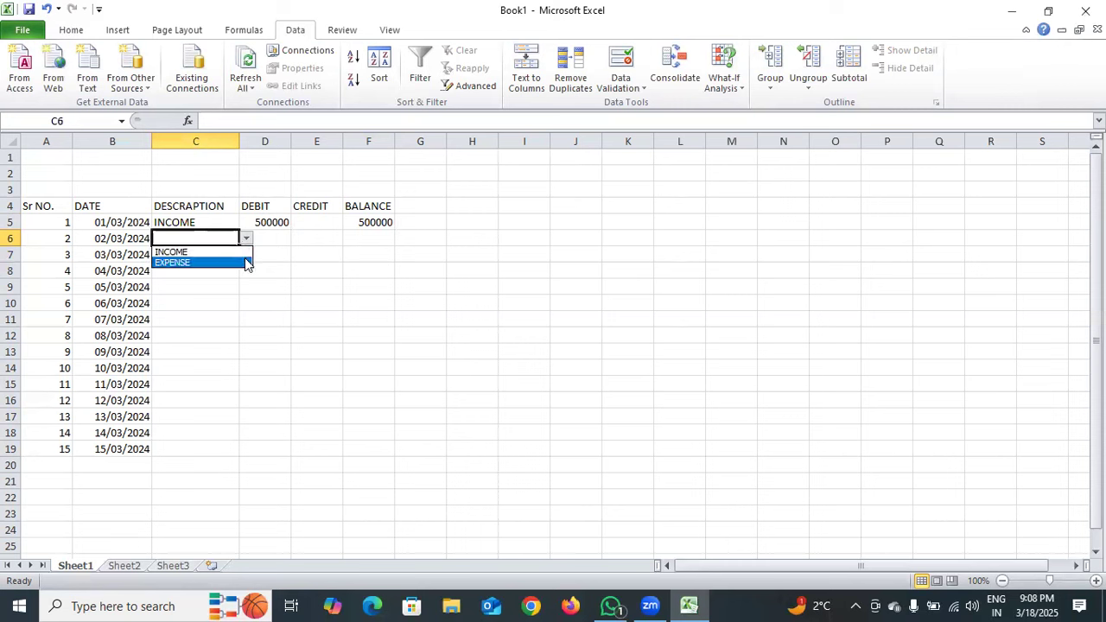
left_click(245, 261)
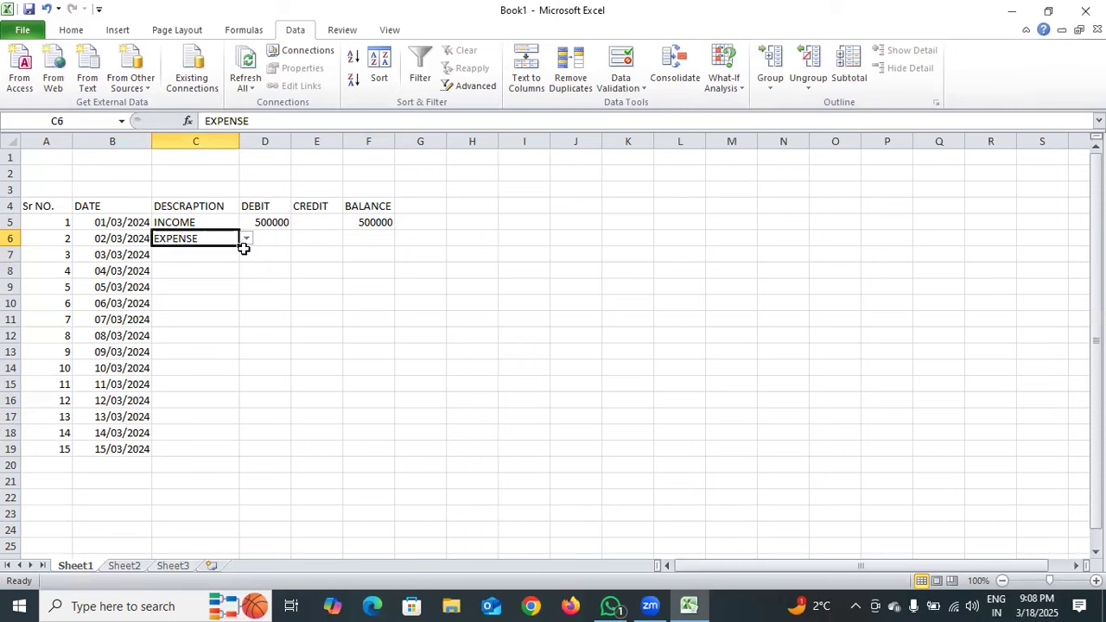
double_click(313, 237)
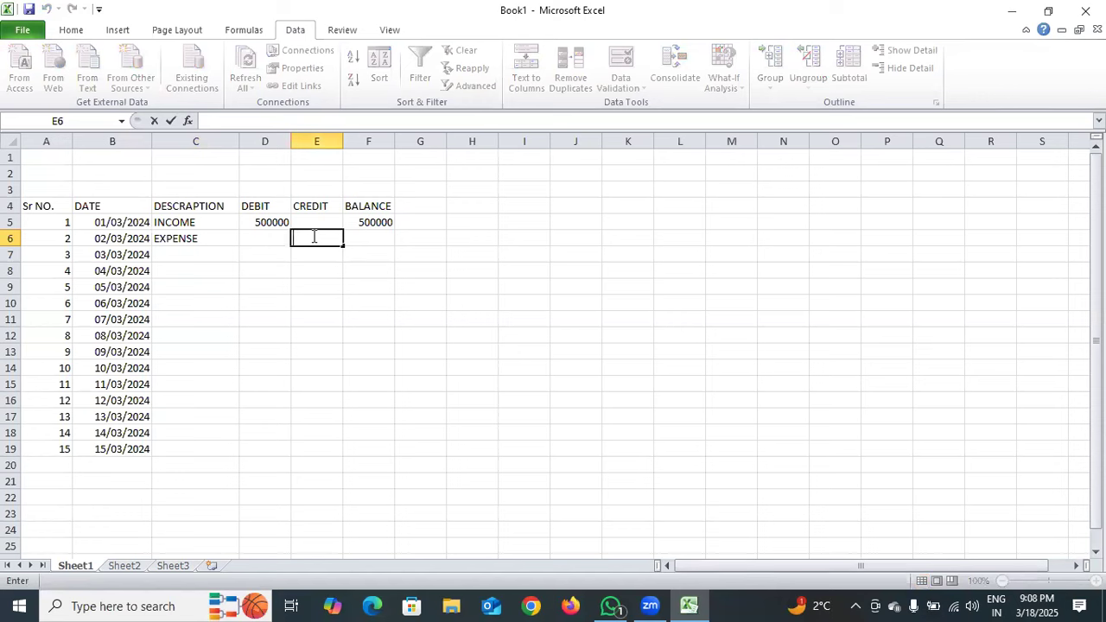
type("1000")
type("00")
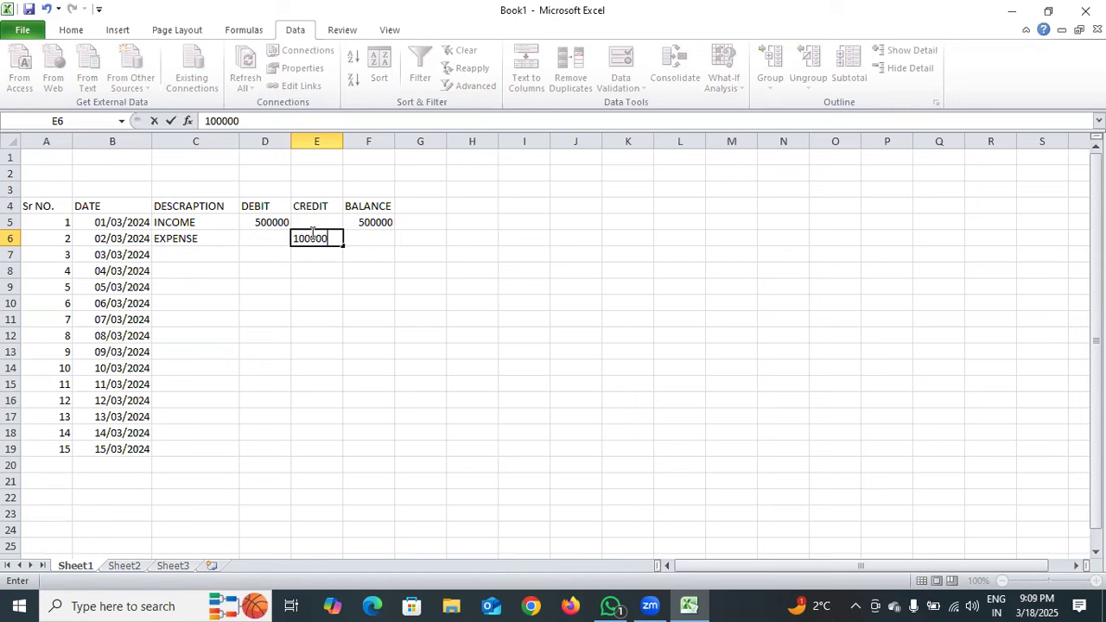
Enter the running balance formula =F5+D6-E6 in cell F6.
left_click(365, 236)
double_click(367, 238)
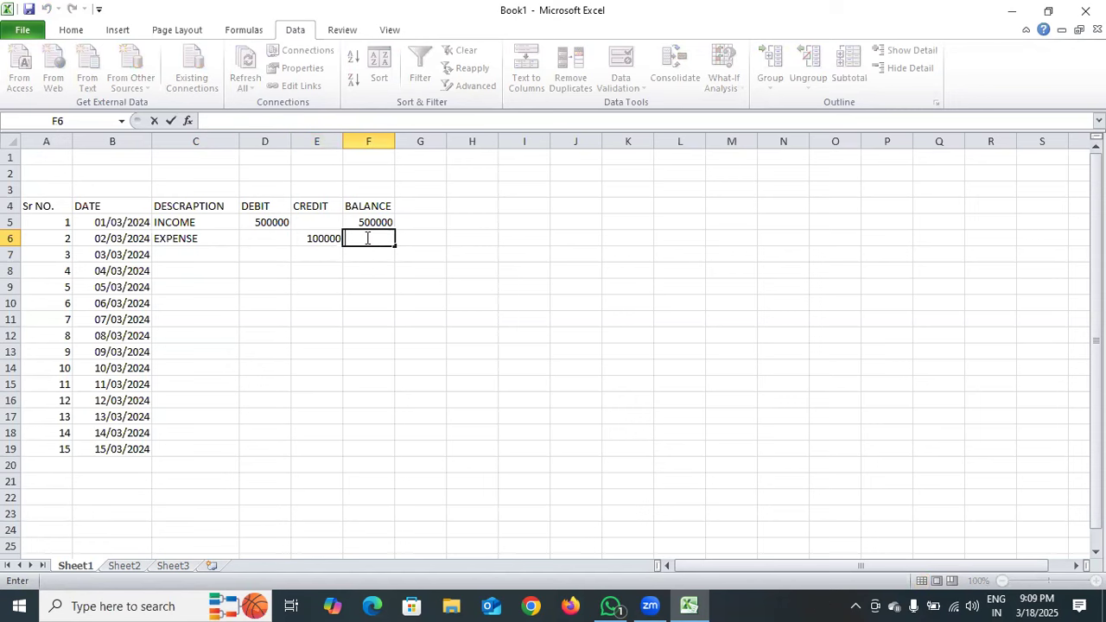
type("=")
left_click(371, 220)
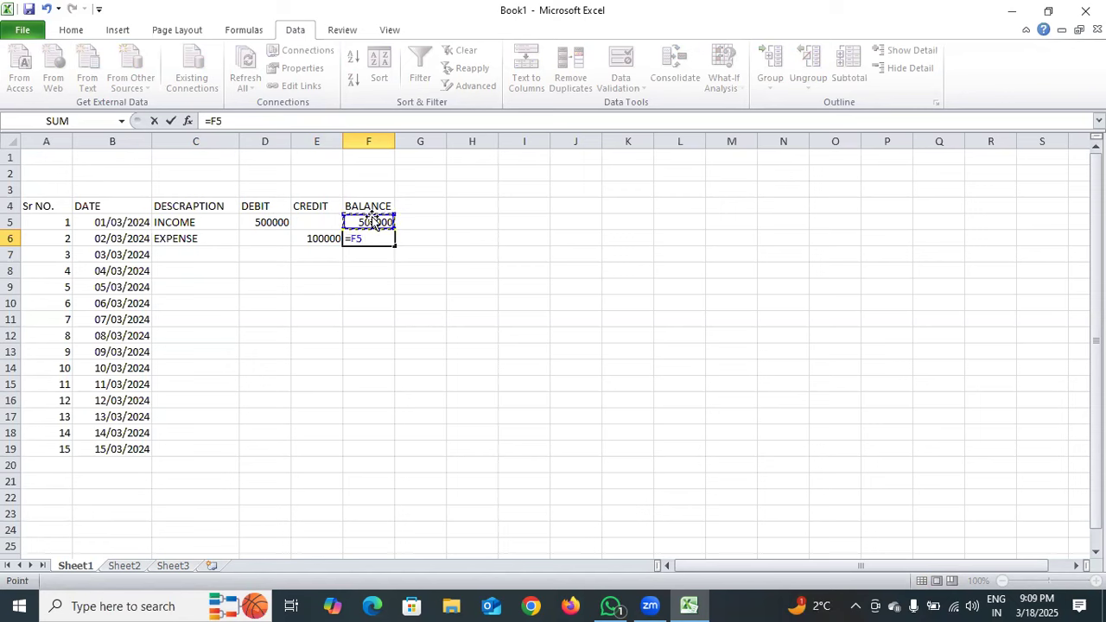
type("+")
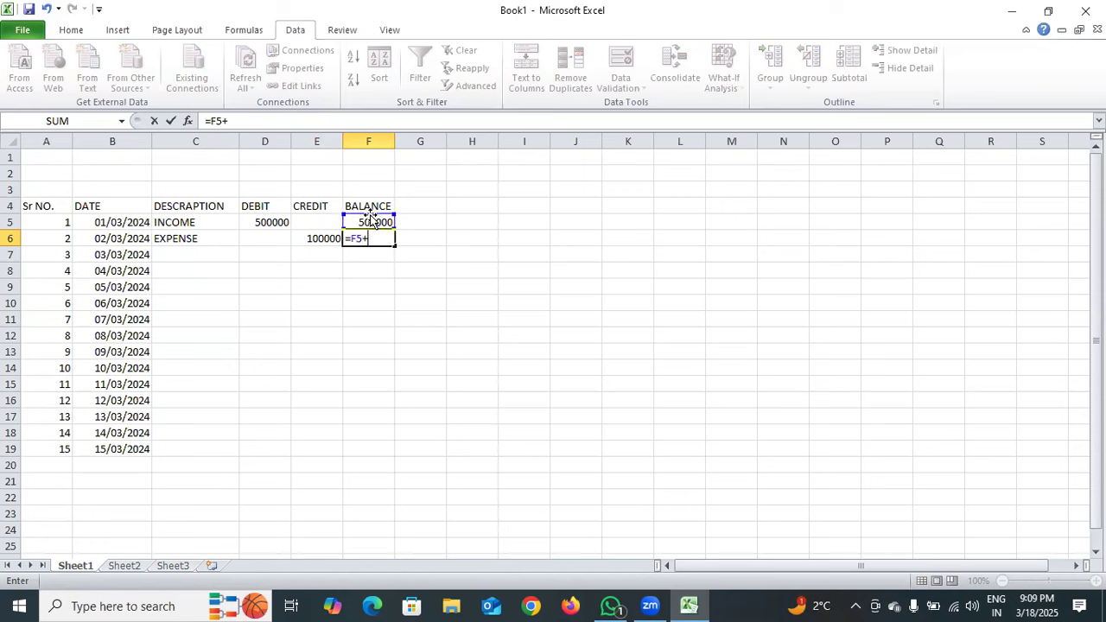
left_click(256, 242)
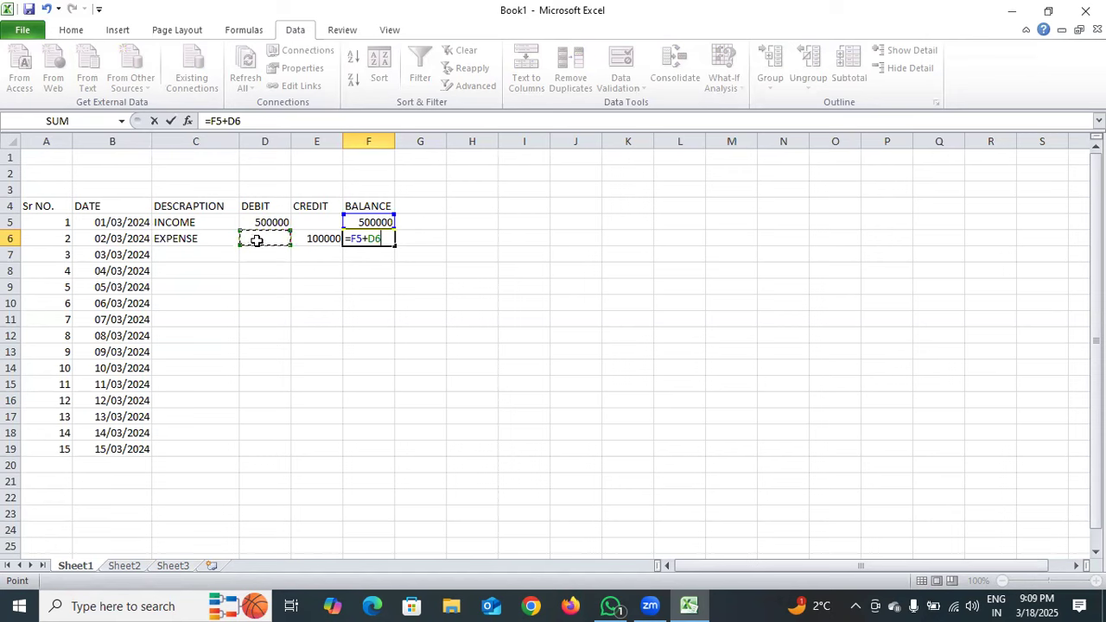
type("-")
left_click(309, 240)
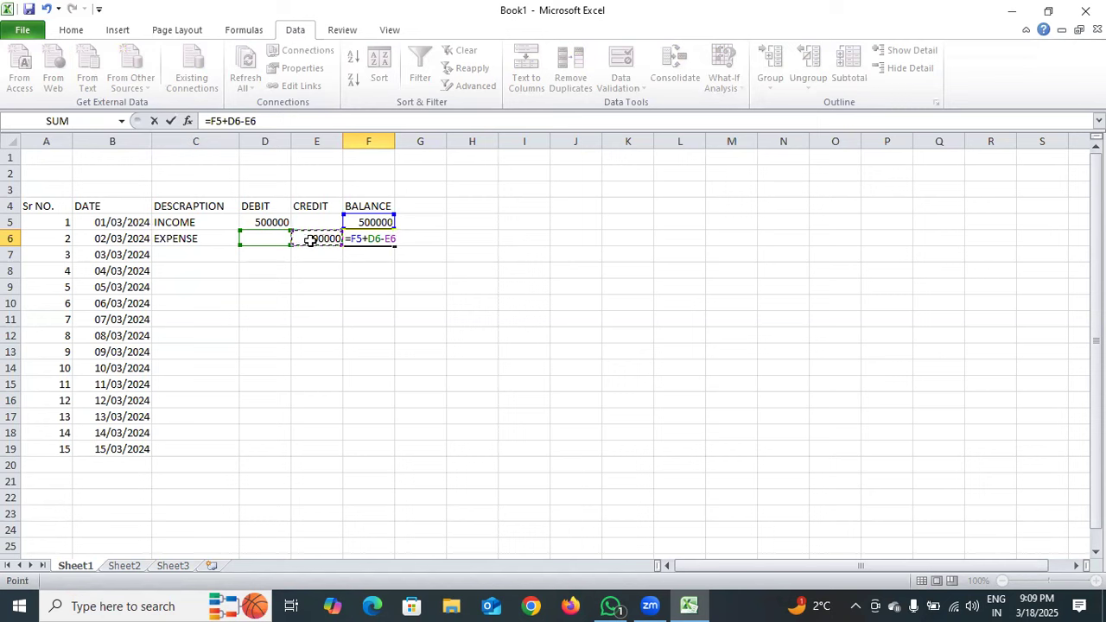
key("Return")
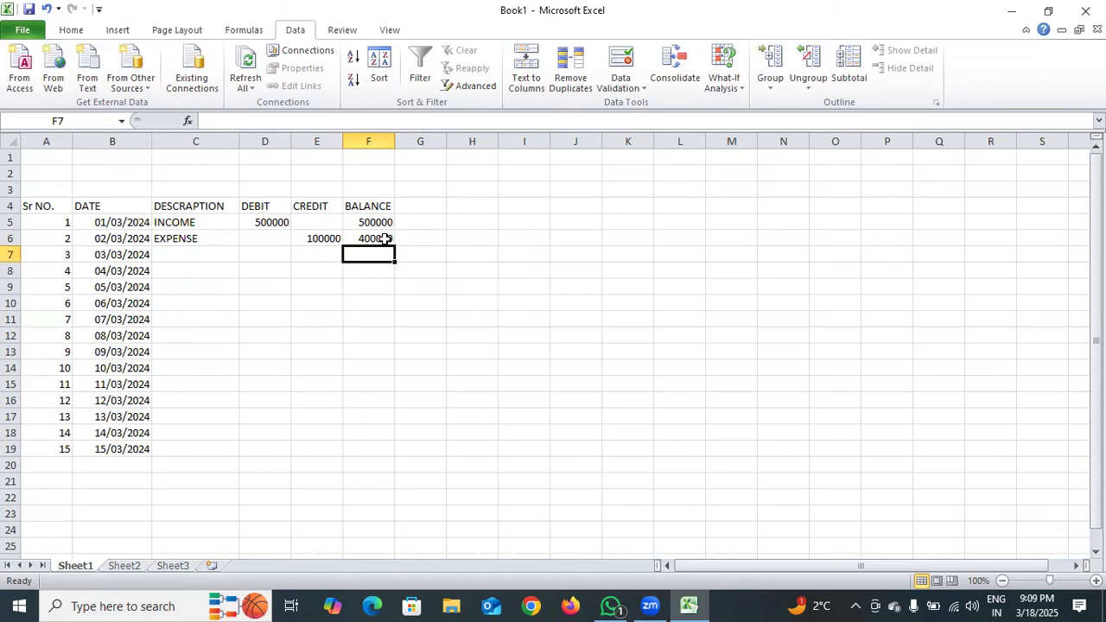
Choose INCOME from the validation list as the description in cells C7, C8 and C9.
left_click(189, 254)
left_click(247, 256)
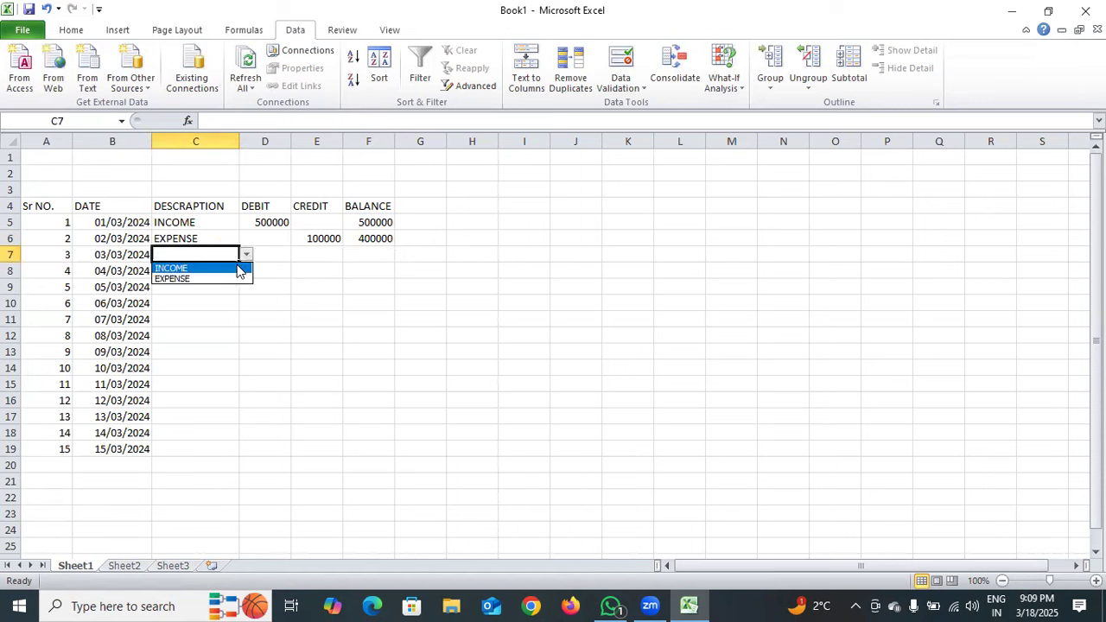
left_click(237, 265)
left_click(232, 270)
left_click(246, 270)
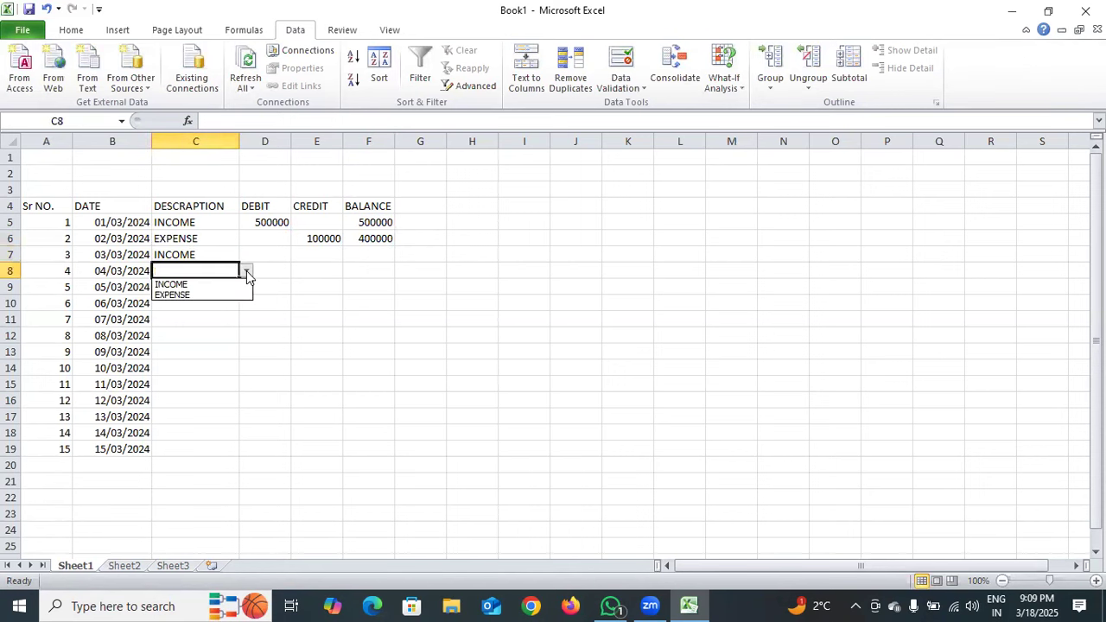
left_click(231, 283)
left_click(233, 287)
left_click(246, 287)
left_click(231, 298)
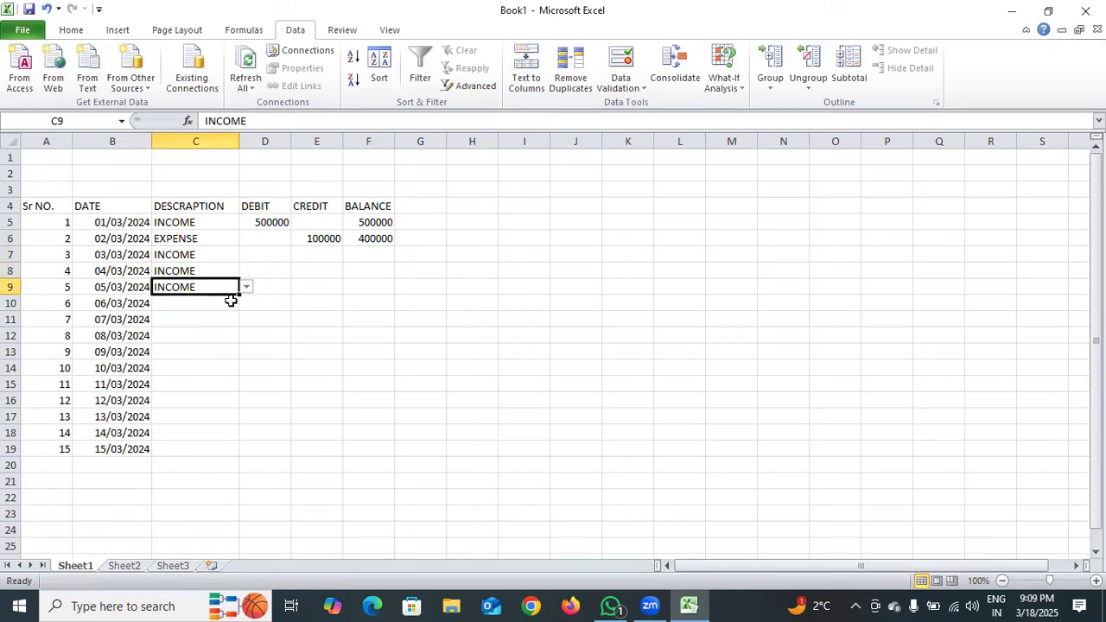
Choose EXPENSE from the validation list as the description in cells C10 and C11.
left_click(229, 301)
left_click(246, 302)
left_click(231, 327)
left_click(230, 319)
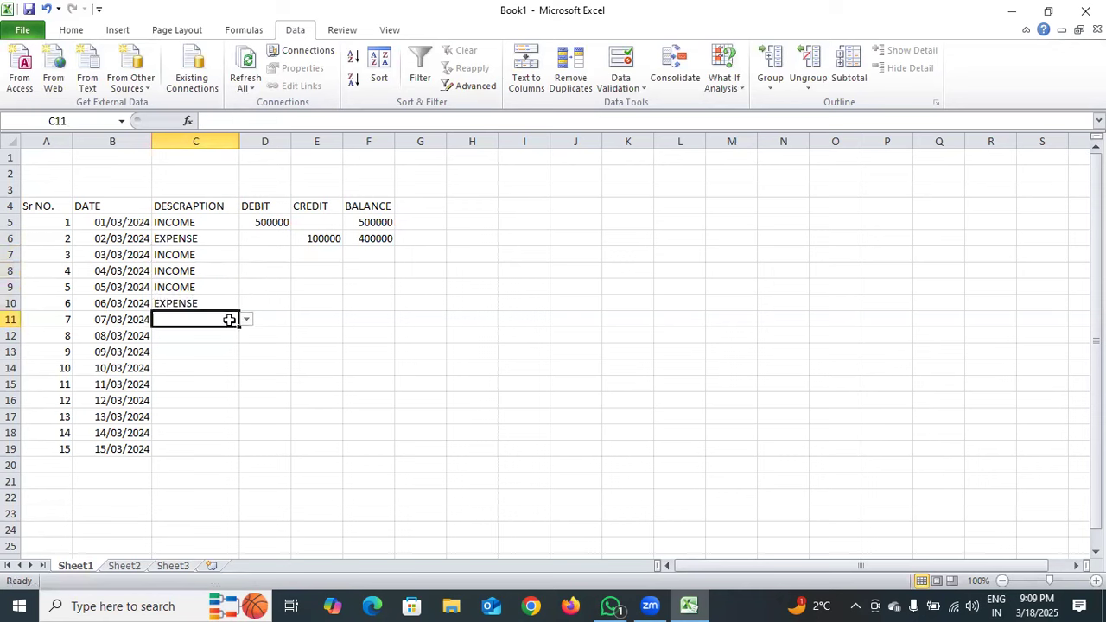
left_click(247, 320)
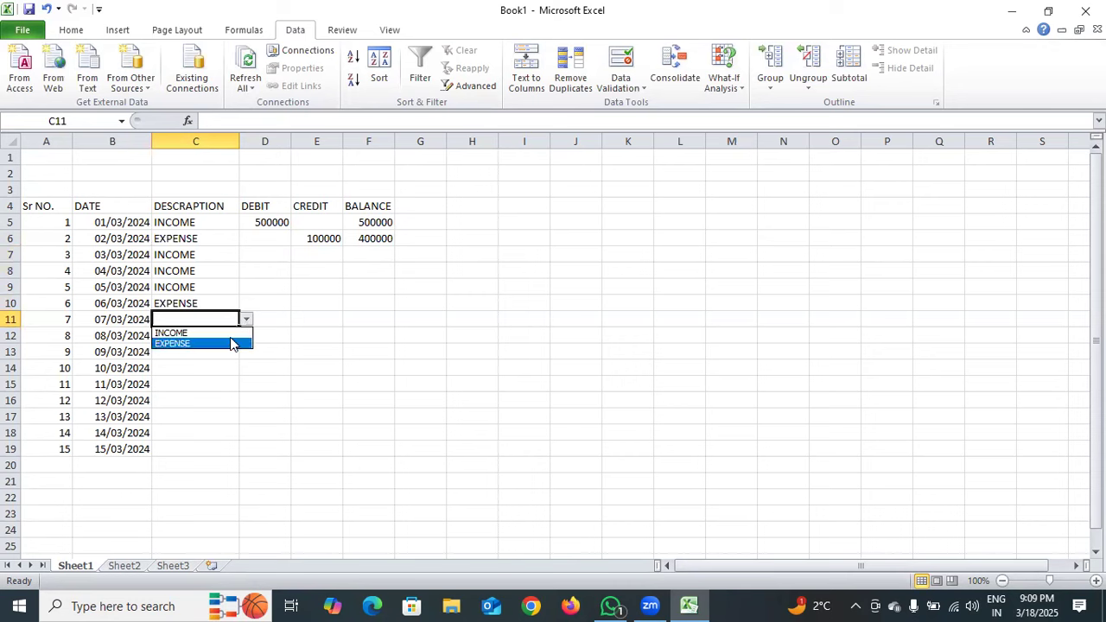
left_click(234, 343)
Fill the running balance formula in F6 down to F19.
left_click(280, 254)
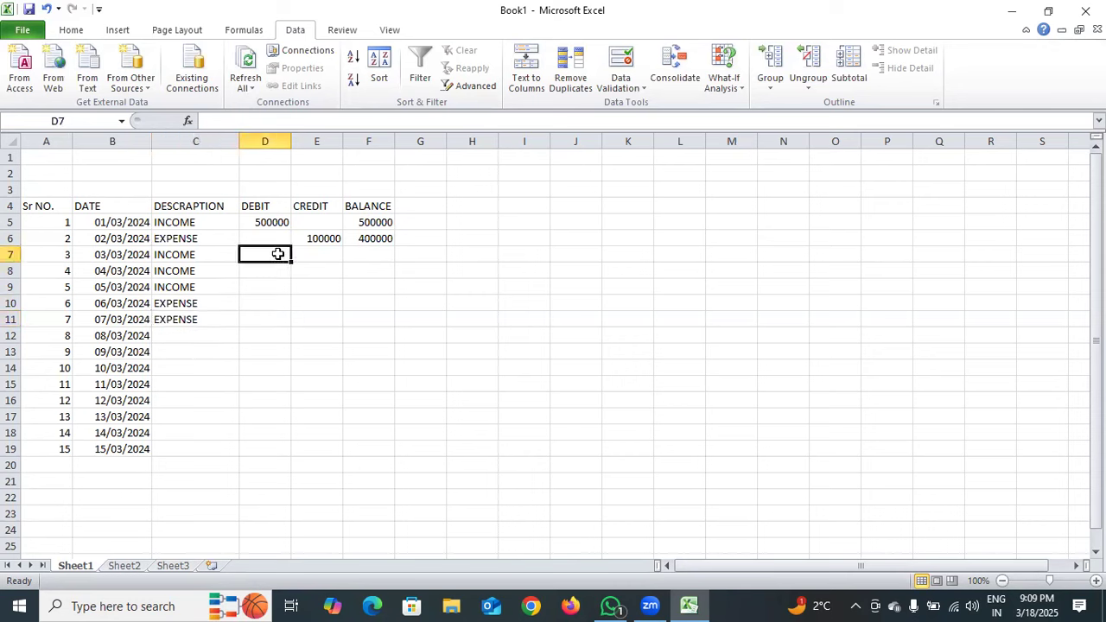
left_click(367, 239)
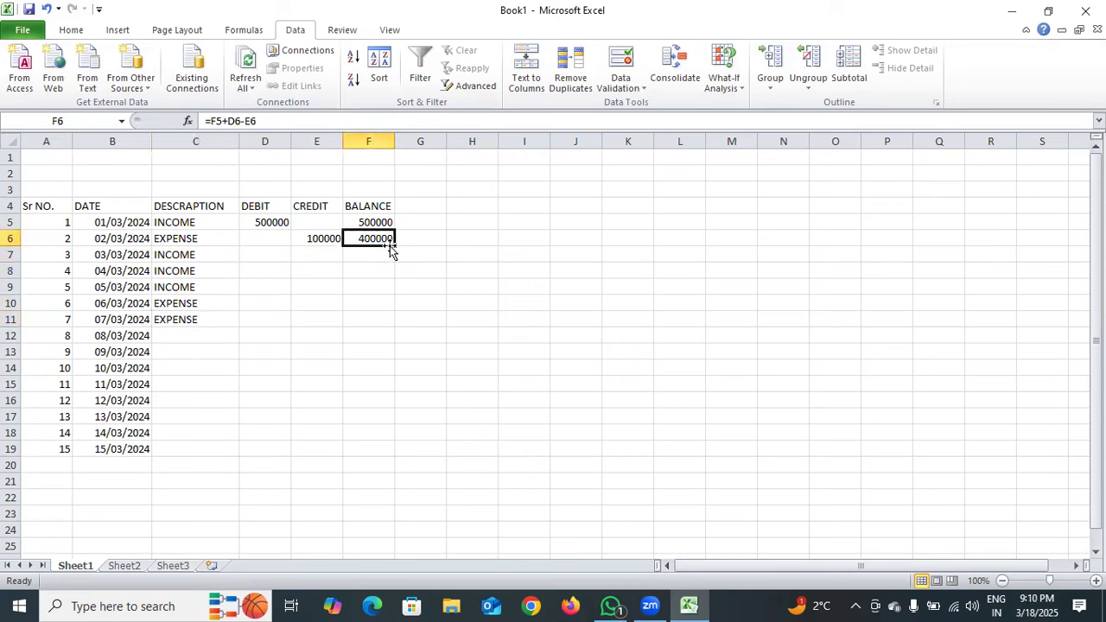
left_click_drag(394, 247, 370, 452)
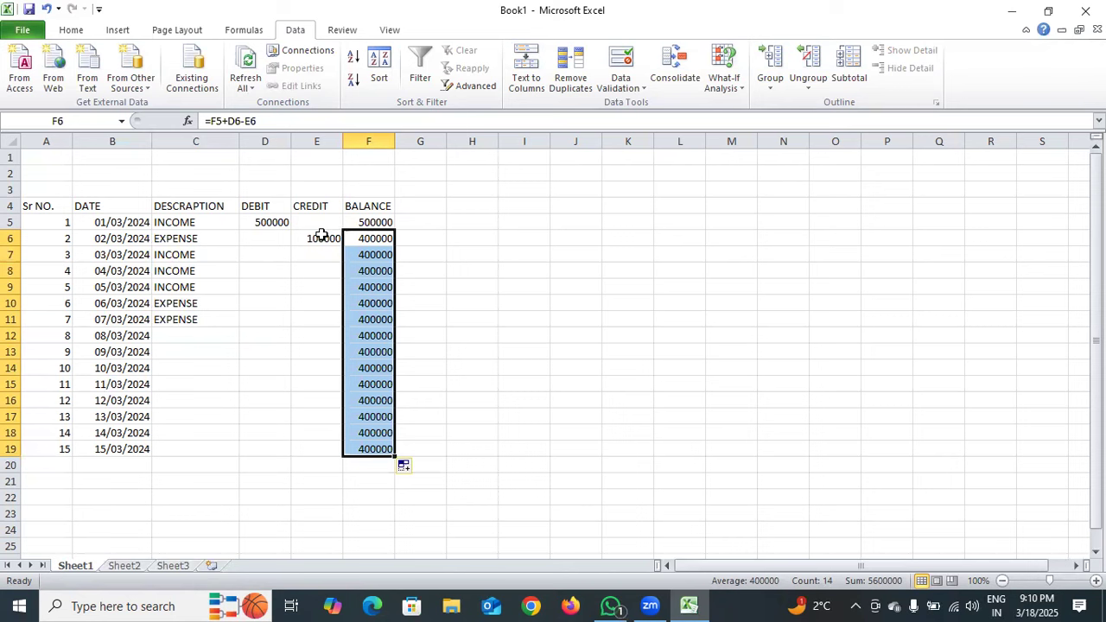
Enter a debit of 50000 in D7 for the third entry.
double_click(273, 254)
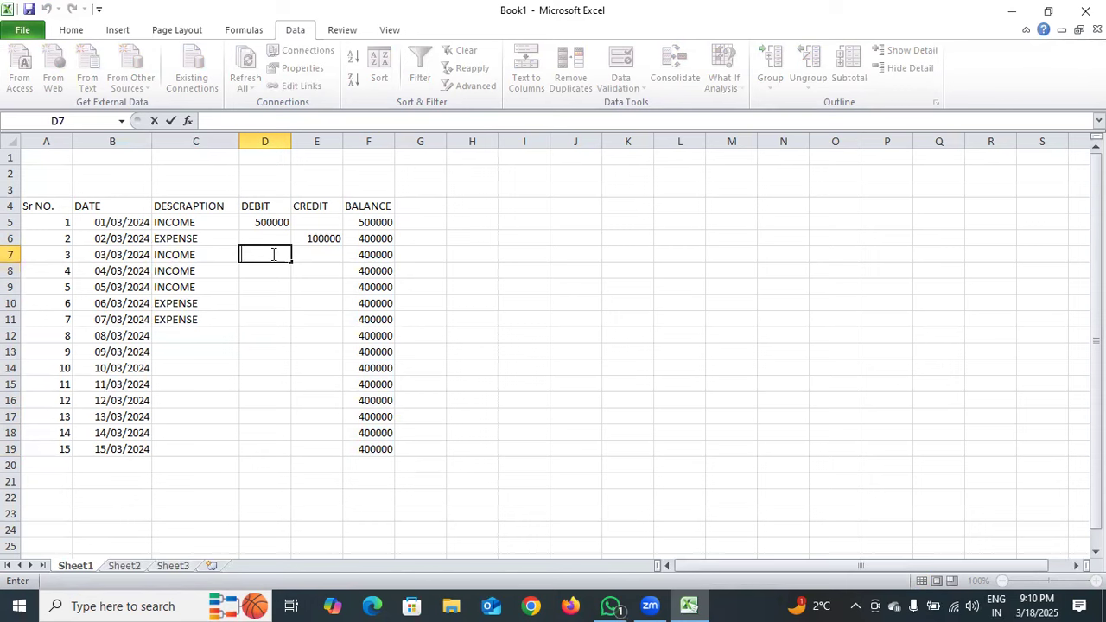
type("50000")
key("Tab")
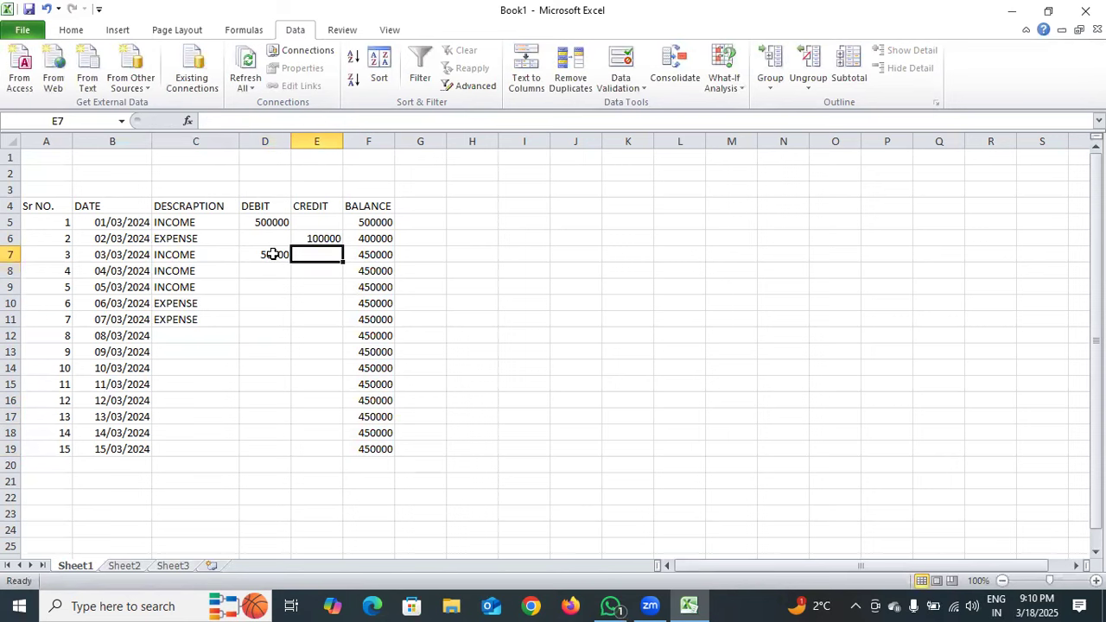
Enter a debit of 100000 in D8 for the fourth entry.
left_click(265, 258)
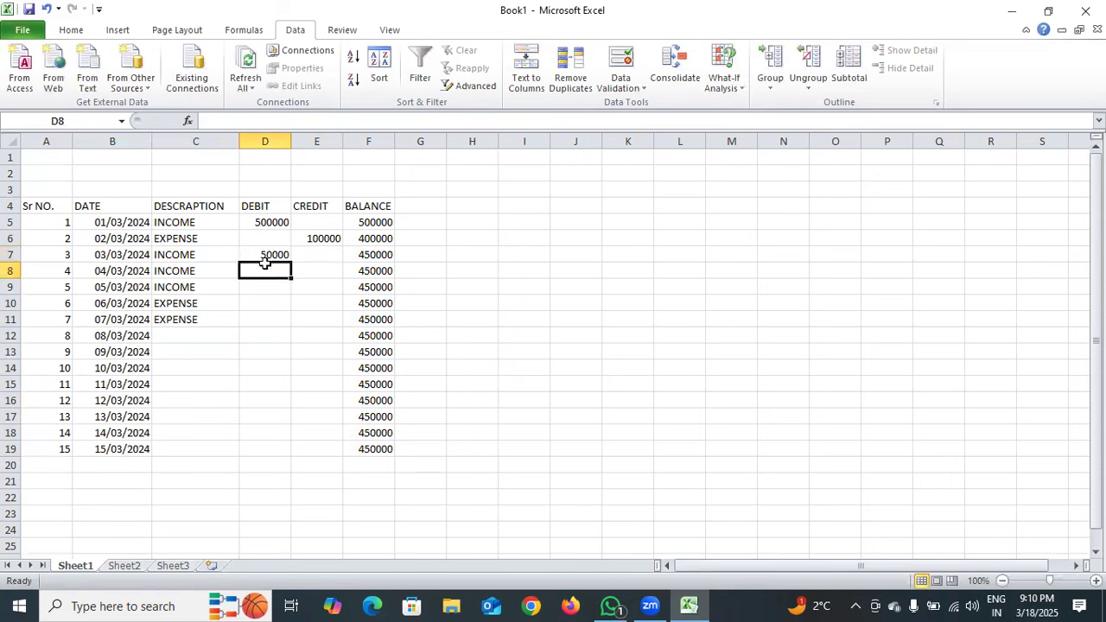
left_click(265, 270)
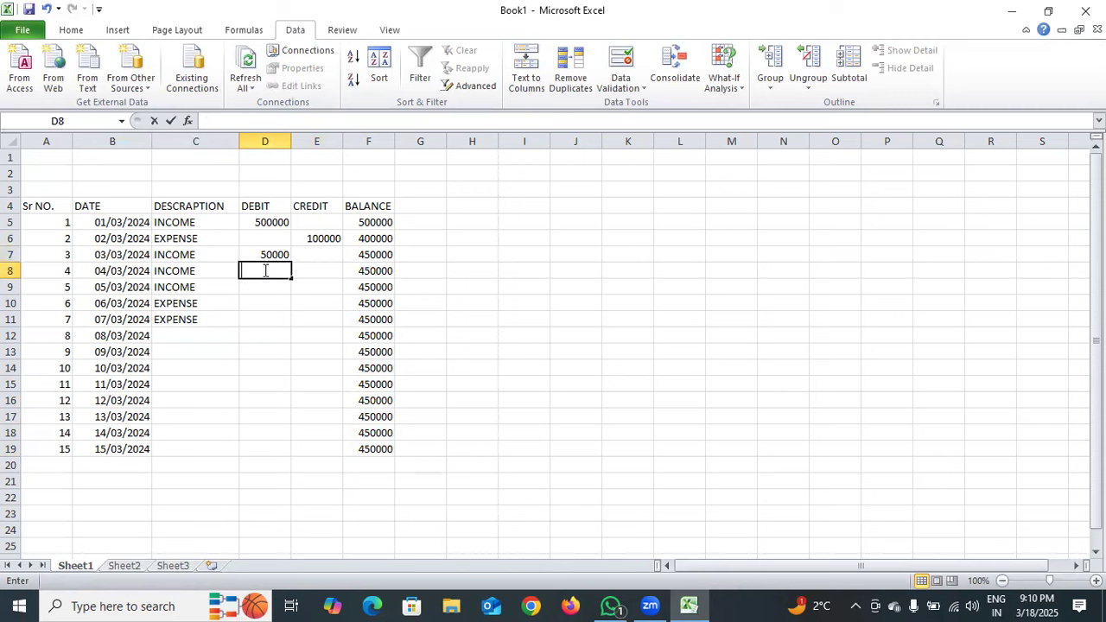
type("1000")
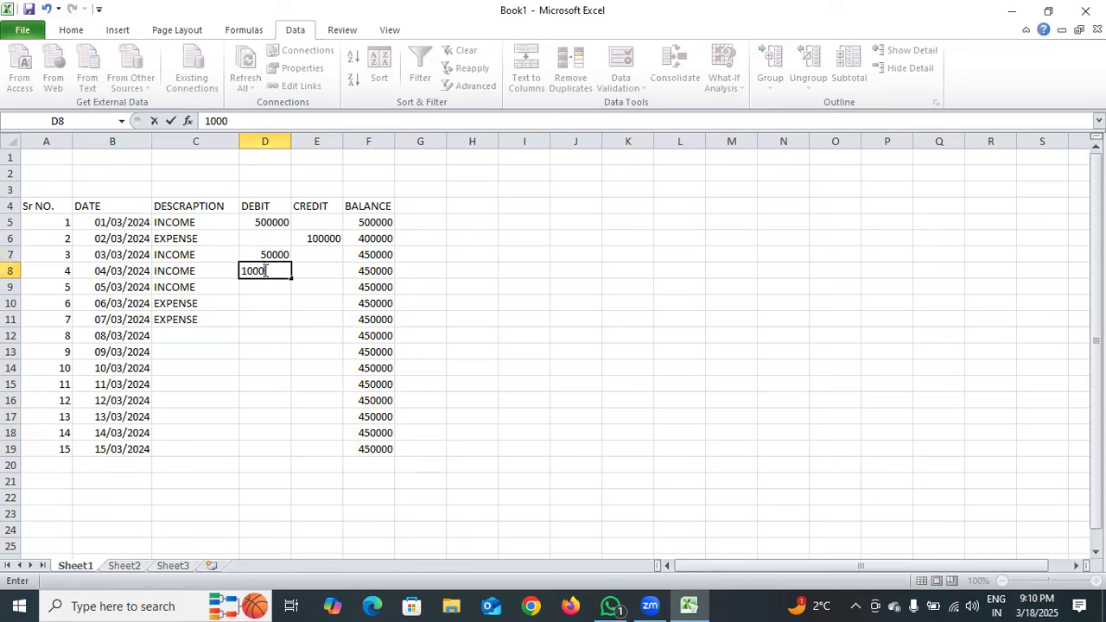
type("0")
key("Tab")
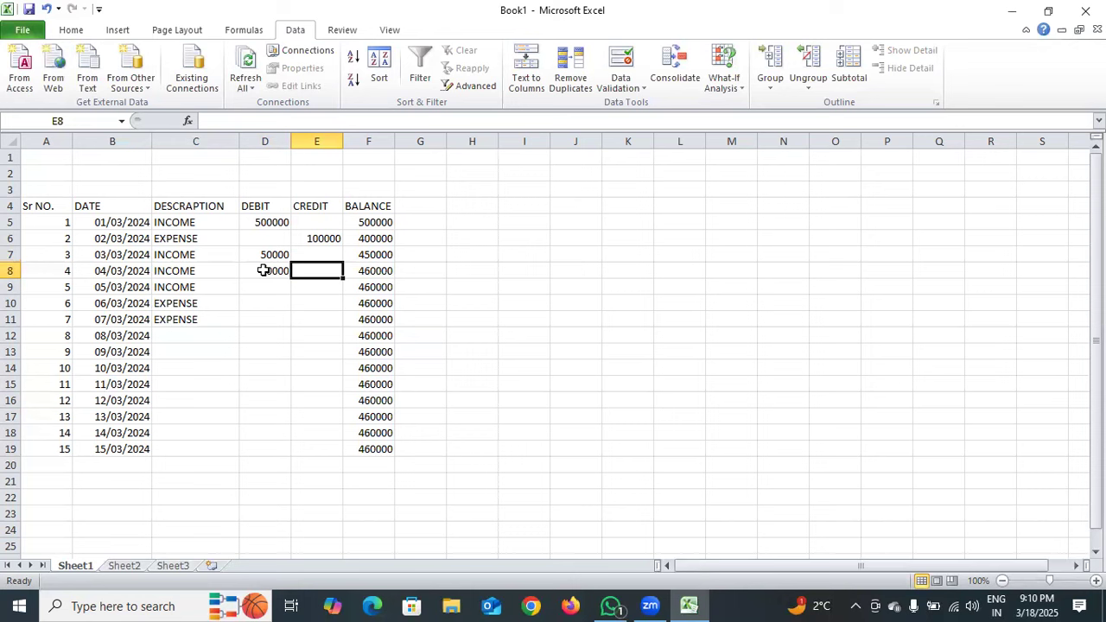
double_click(268, 270)
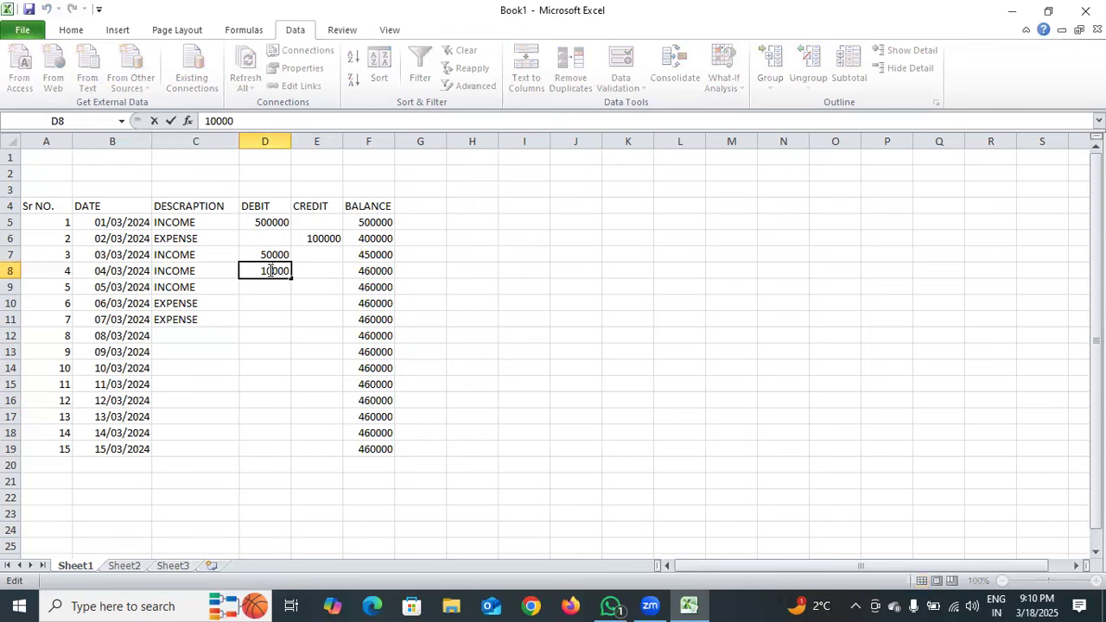
type("0")
key("Tab")
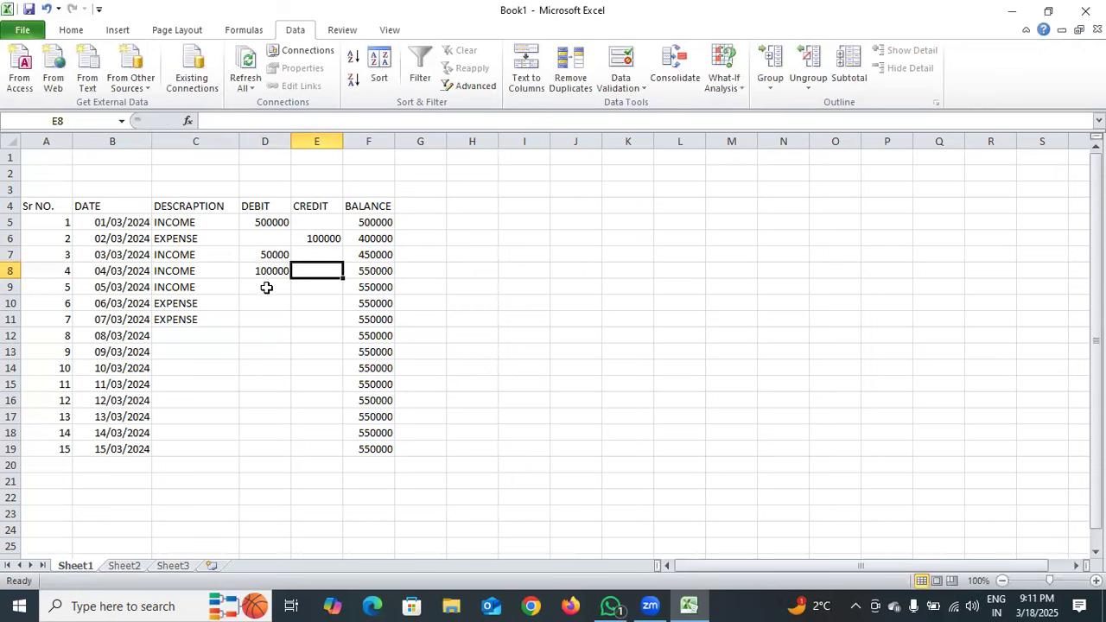
Enter a debit of 90000 in D9 for the fifth entry.
double_click(267, 287)
type("9000")
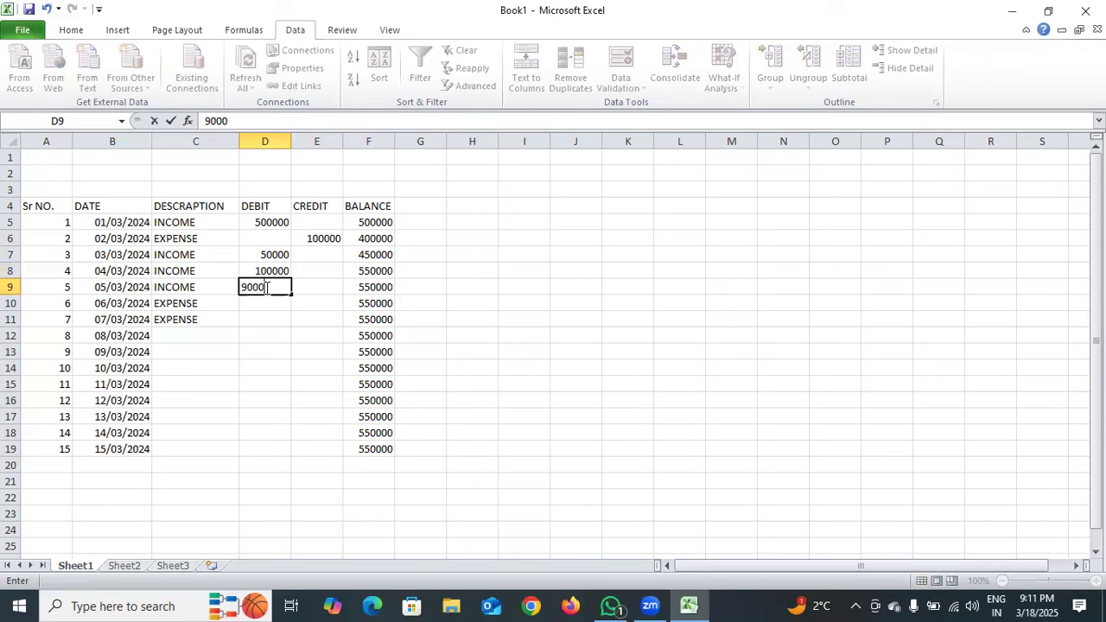
type("0")
key("Tab")
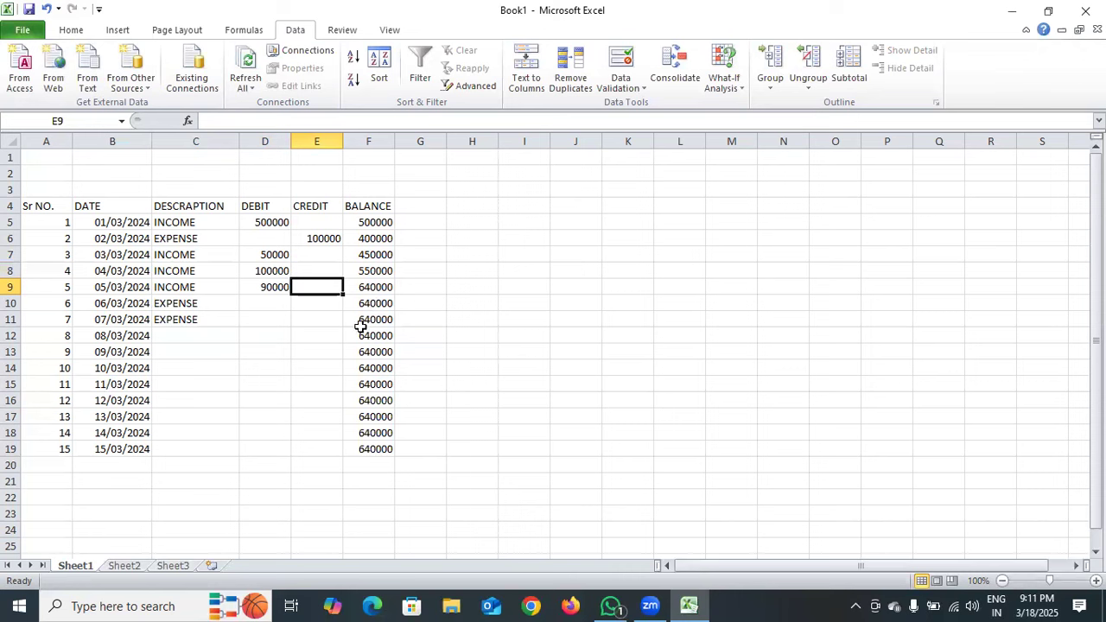
Enter a credit of 50000 in E10 for the sixth entry.
left_click(265, 302)
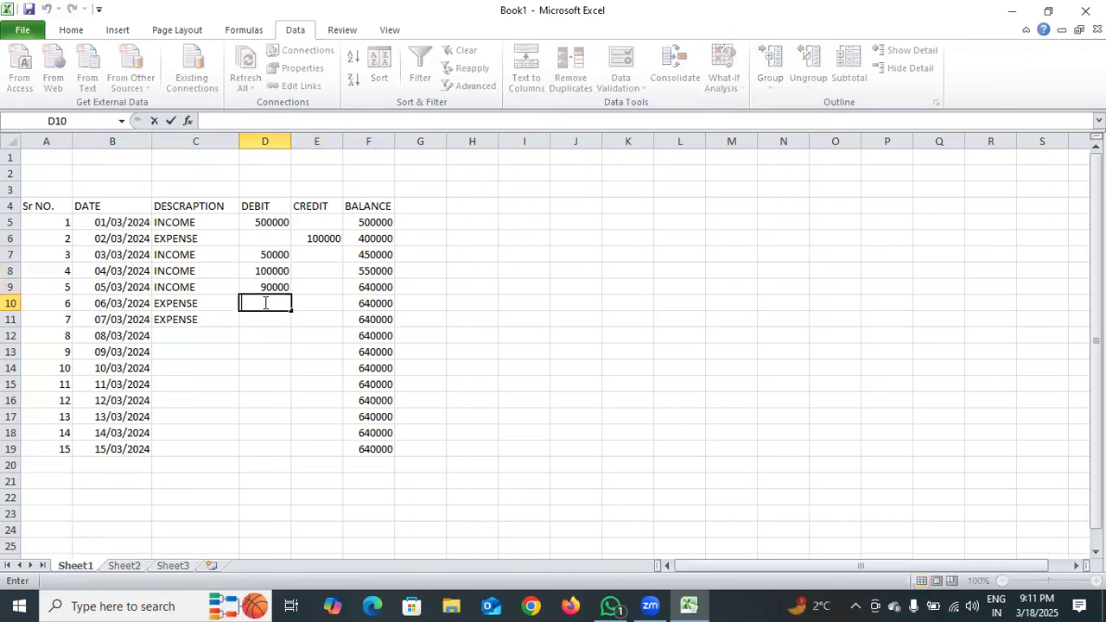
left_click(316, 304)
double_click(316, 304)
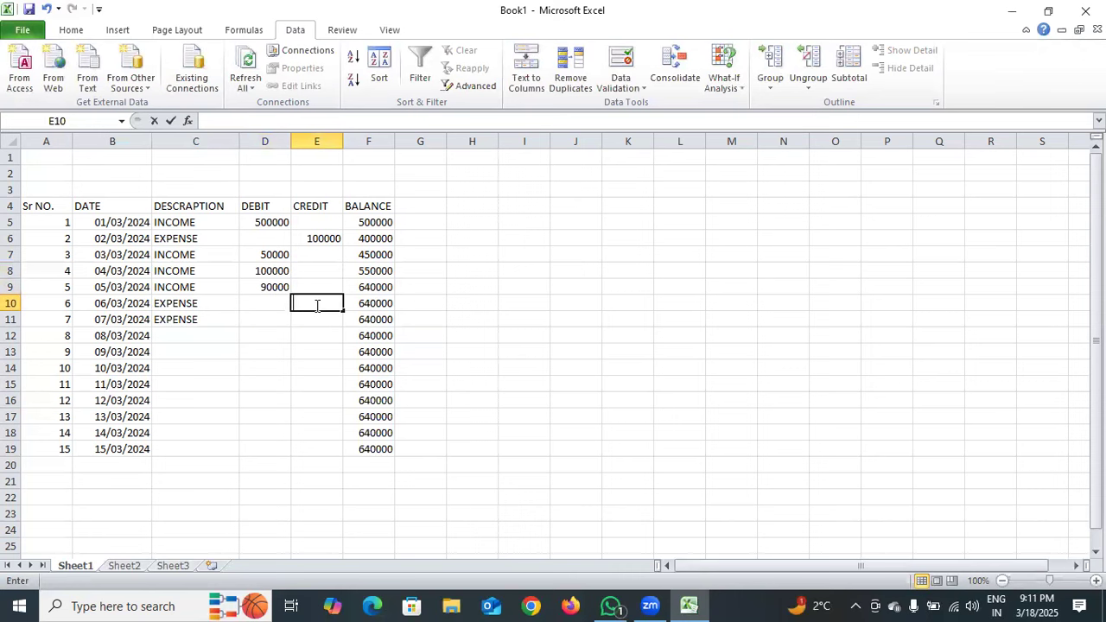
type("50")
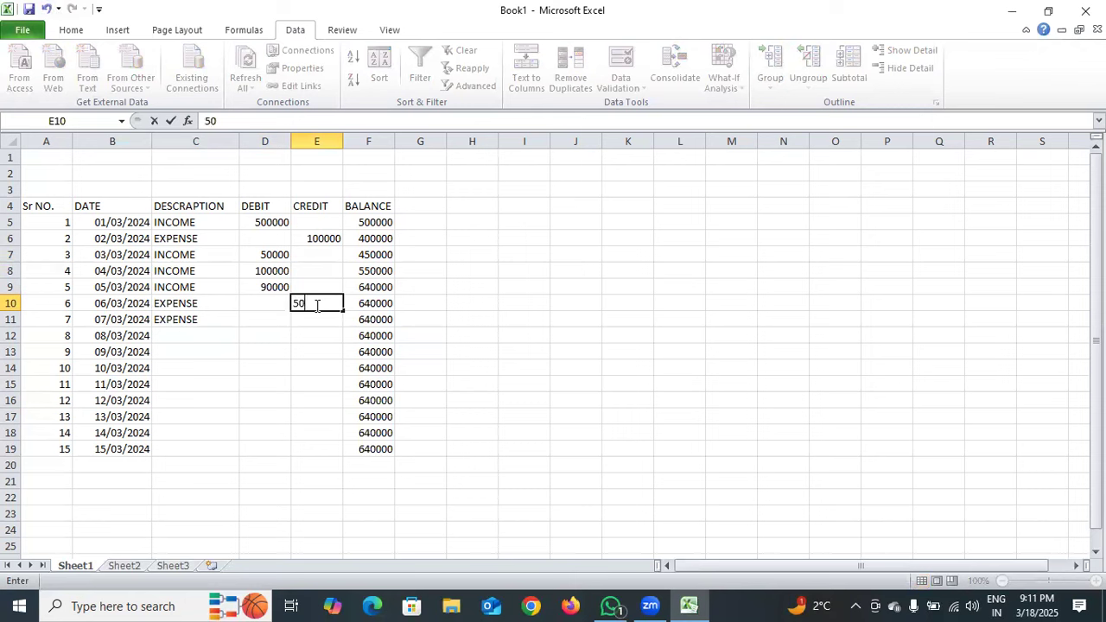
type("000")
key("Tab")
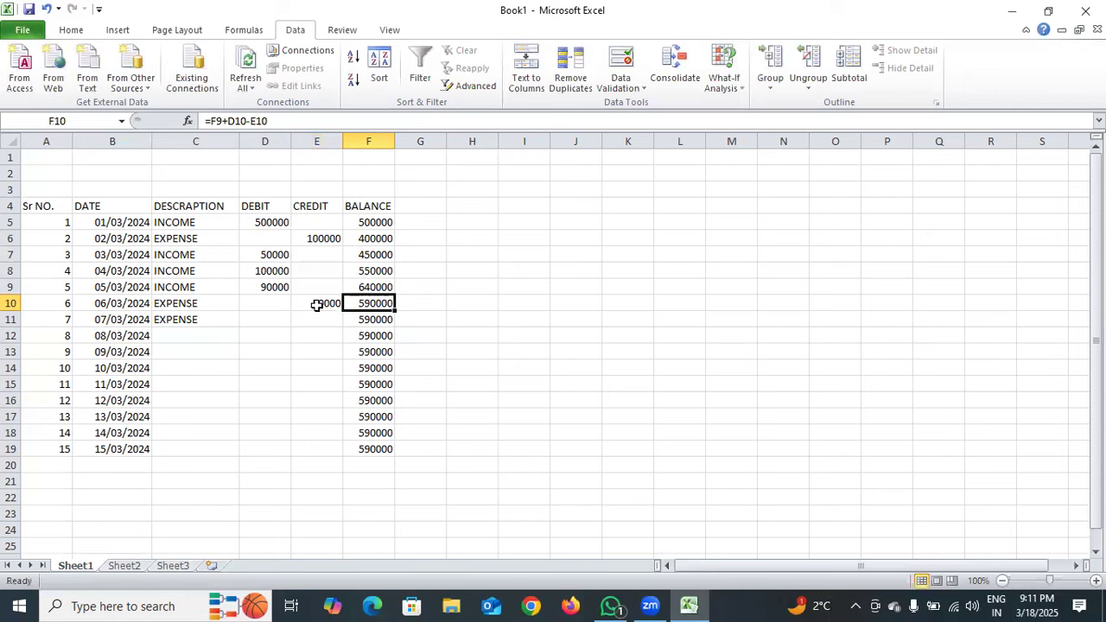
Enter a credit of 60000 in E11 for the seventh entry.
left_click(306, 319)
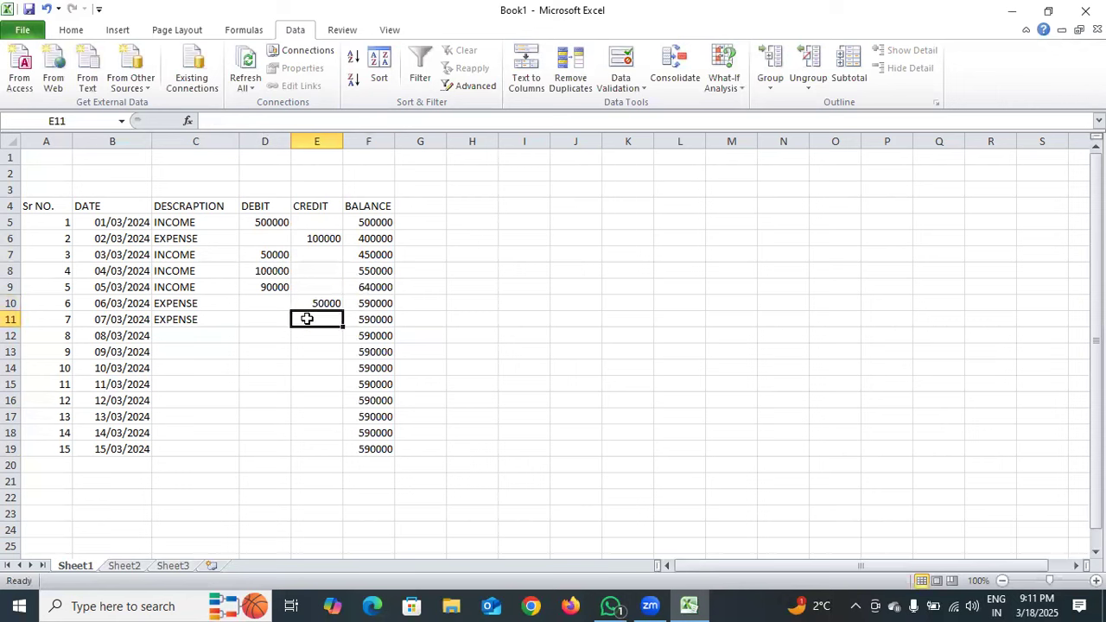
type("600")
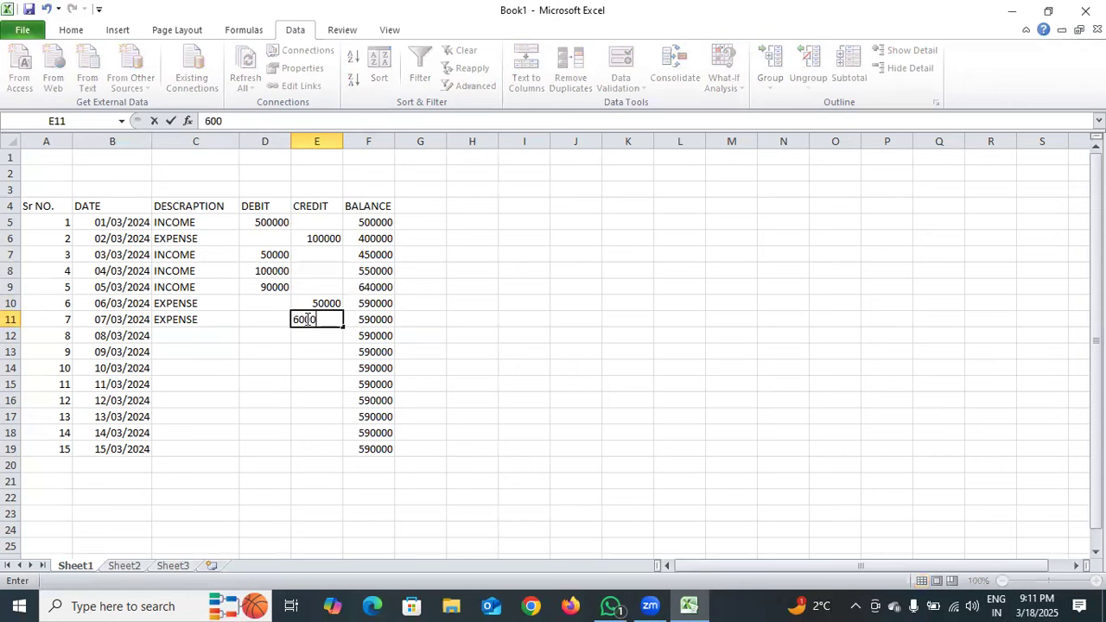
type("00")
key("Tab")
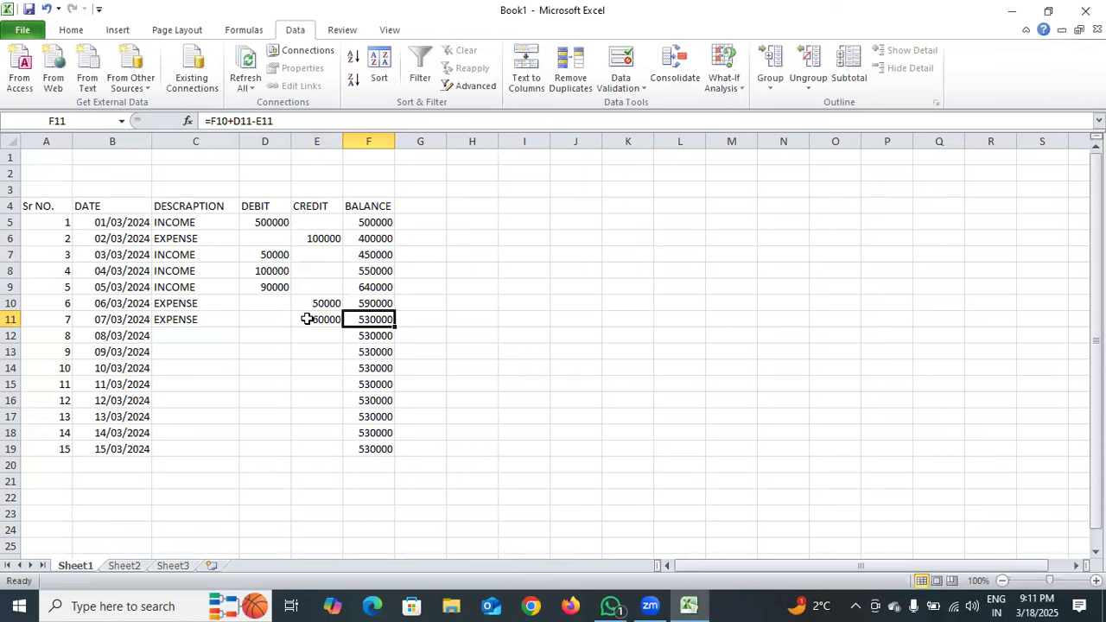
Choose INCOME in C12, EXPENSE in C13 and INCOME in C14 from the validation list.
left_click(195, 335)
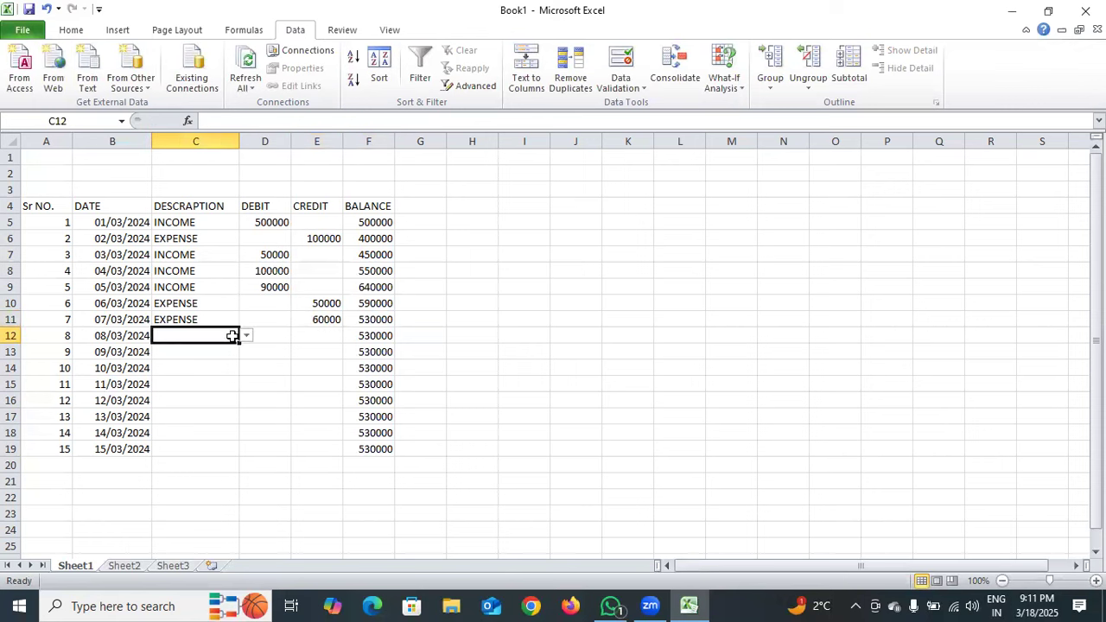
left_click(248, 337)
left_click(231, 350)
key("Return")
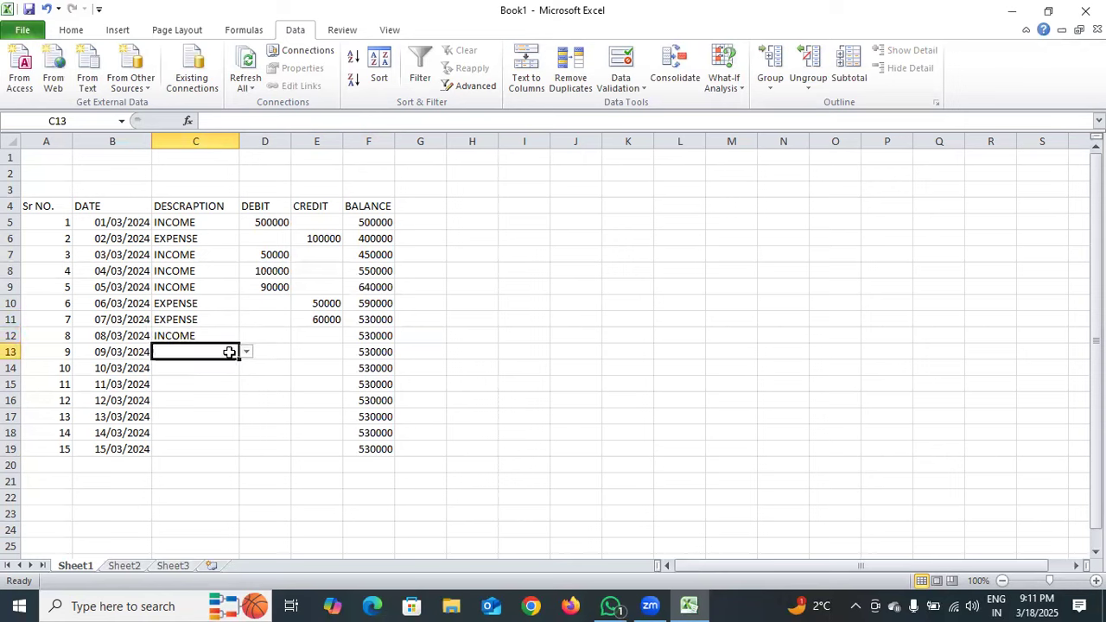
left_click(245, 352)
left_click(228, 376)
key("Return")
left_click(246, 369)
left_click(231, 381)
key("Return")
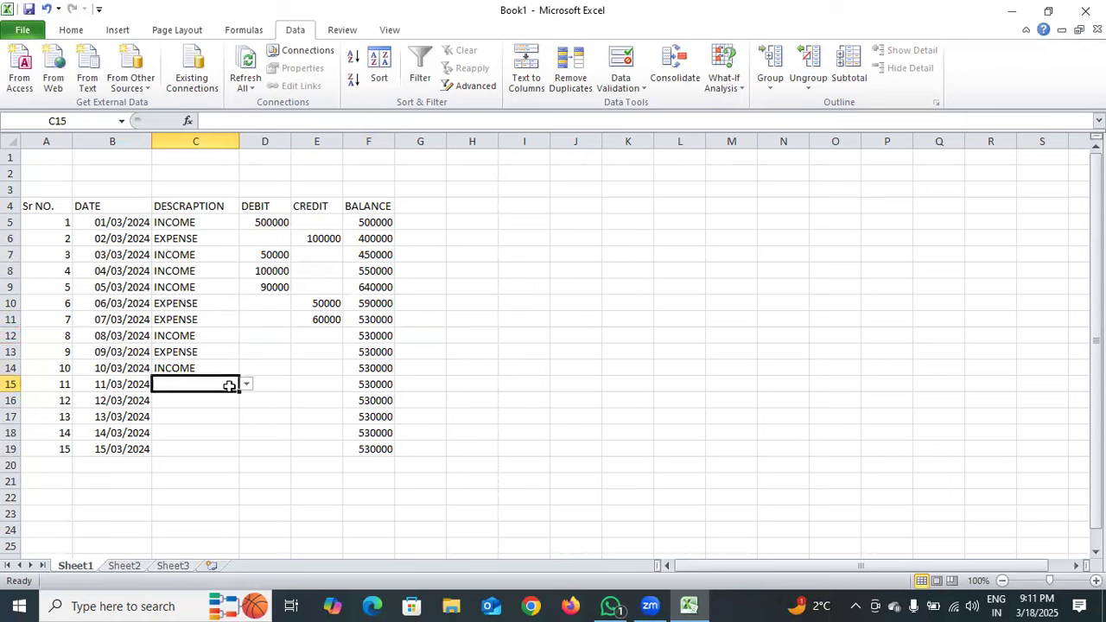
Choose EXPENSE in C15, INCOME in C16 and EXPENSE in C17 from the validation list.
left_click(248, 390)
left_click(228, 407)
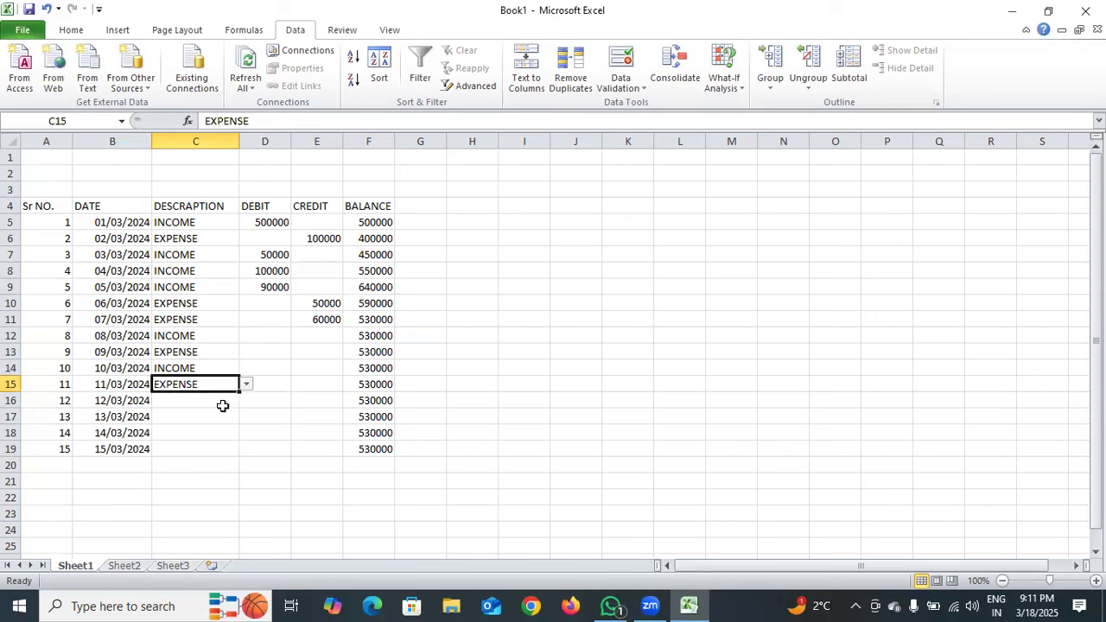
key("Return")
left_click(245, 403)
left_click(228, 412)
key("Return")
left_click(246, 416)
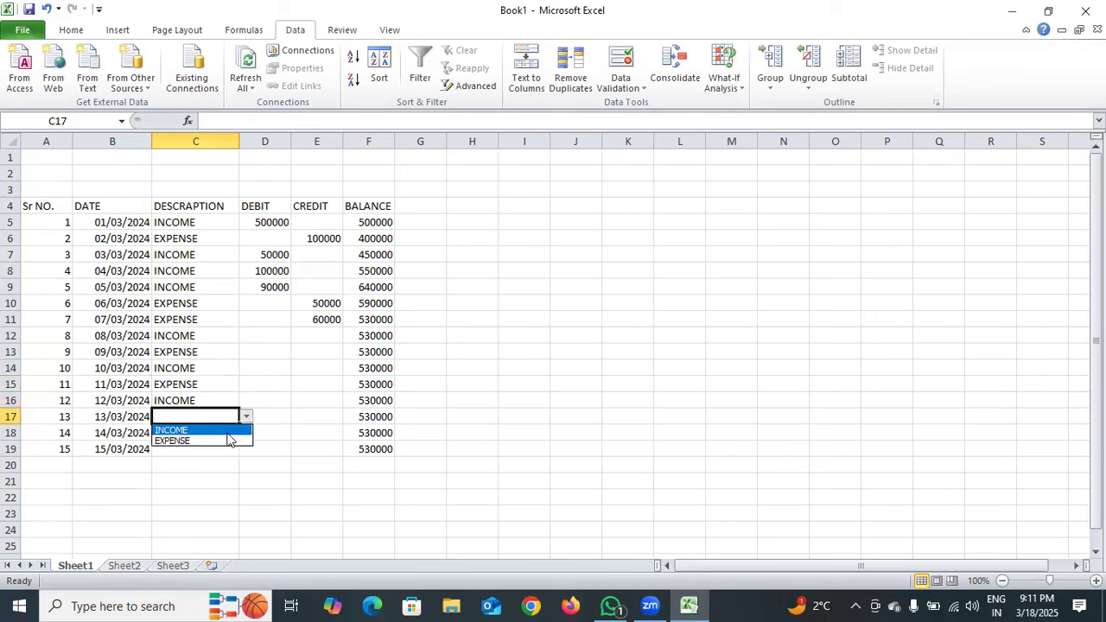
left_click(228, 442)
key("Return")
Choose INCOME from the validation list as the description in cells C18 and C19.
left_click(246, 432)
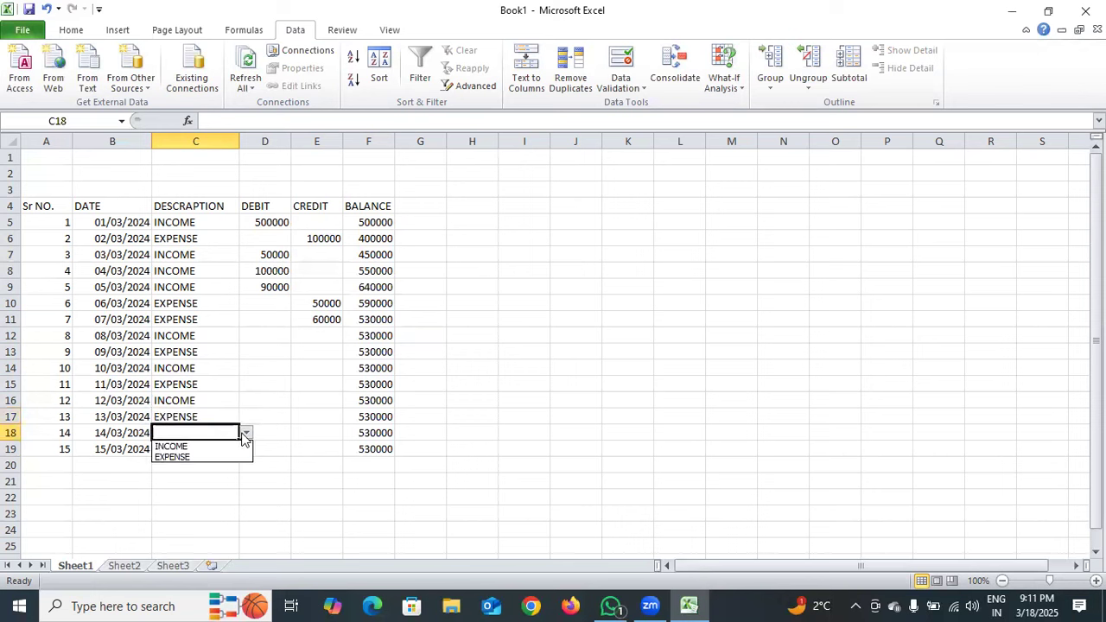
left_click(227, 445)
key("Return")
left_click(253, 448)
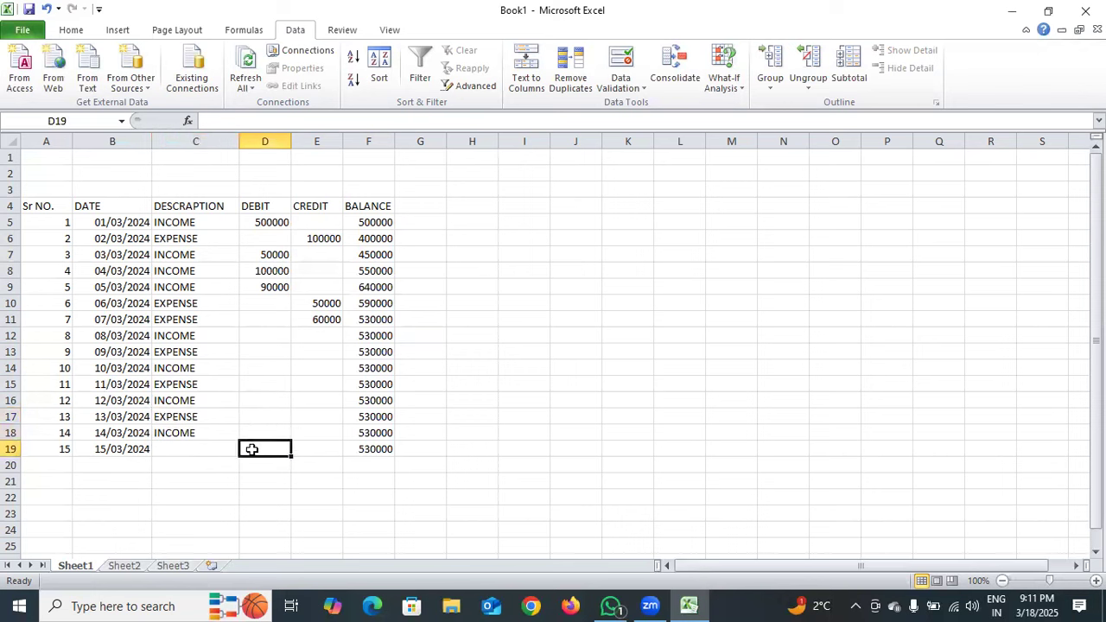
left_click(219, 446)
left_click(246, 448)
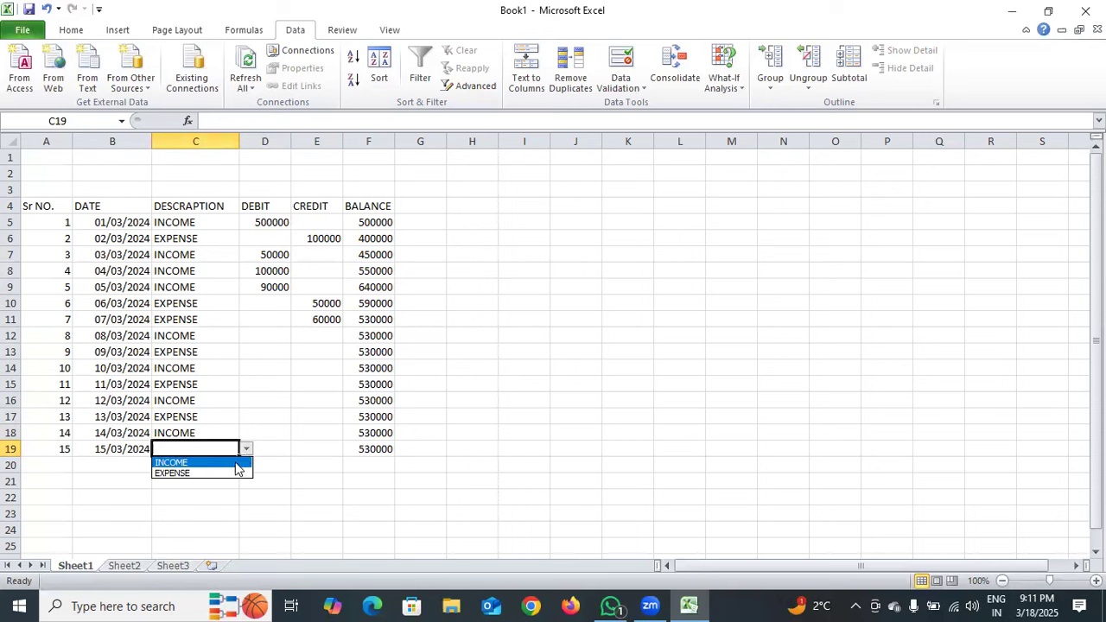
left_click(225, 460)
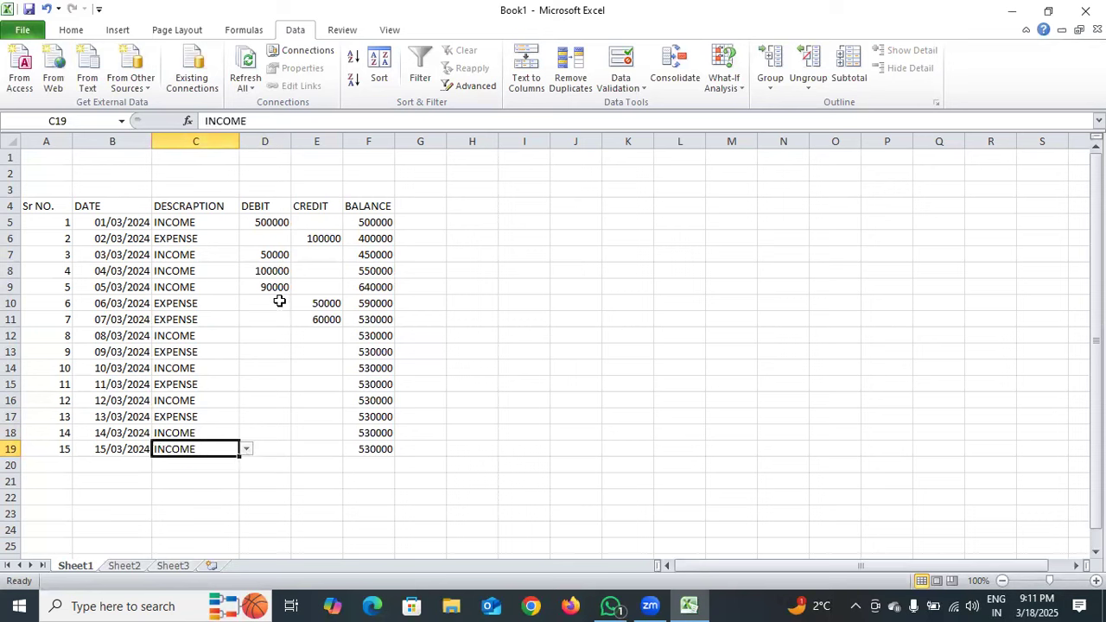
Fill the debit cells D5:D19 with a dark olive green background.
left_click(266, 336)
double_click(266, 336)
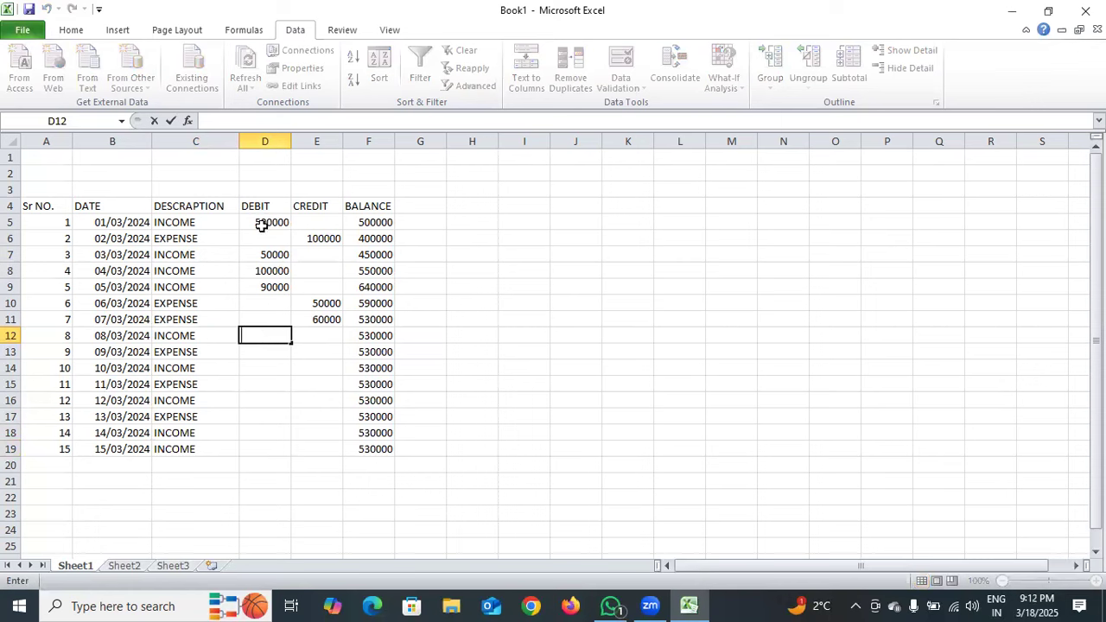
left_click_drag(262, 222, 279, 447)
left_click(71, 30)
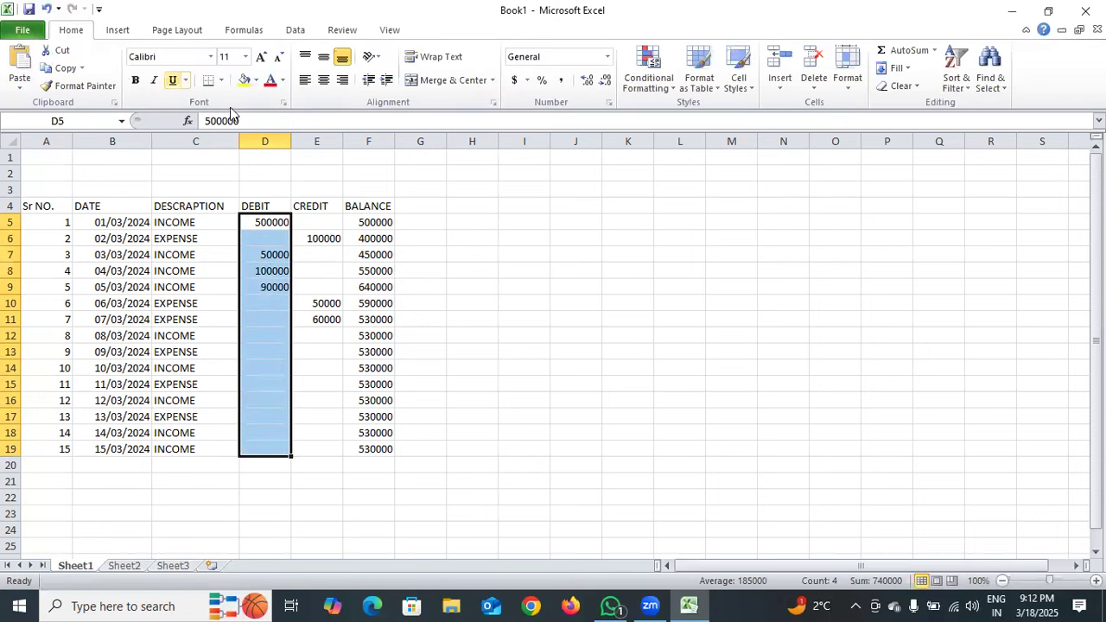
left_click(256, 79)
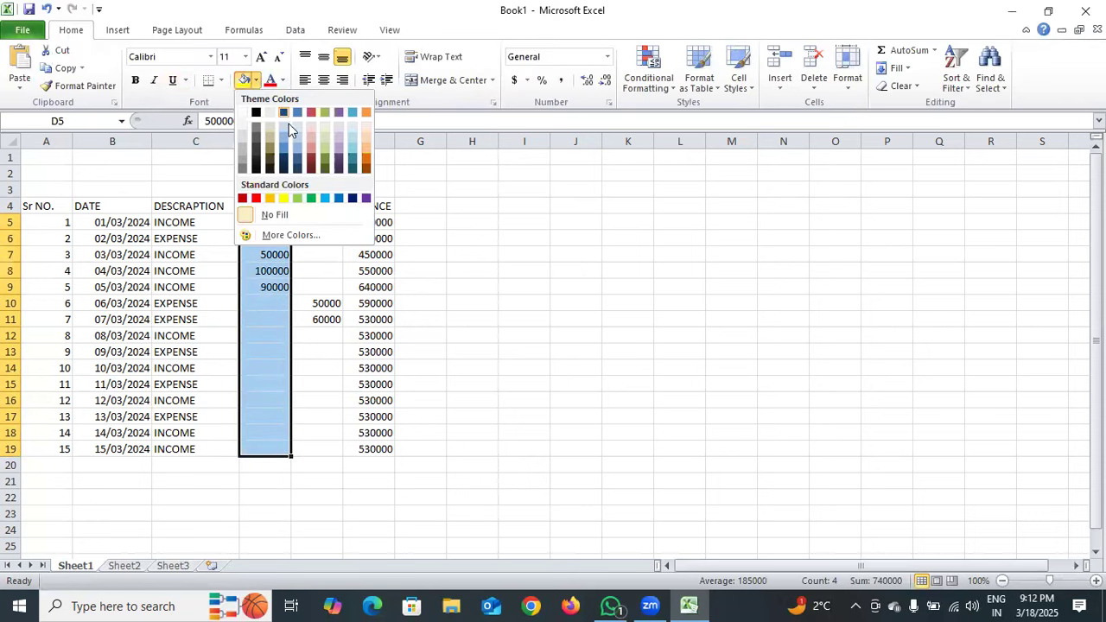
left_click(324, 164)
Format the credit cells E5:E19 with black font colour and a red background fill.
left_click_drag(316, 216, 317, 446)
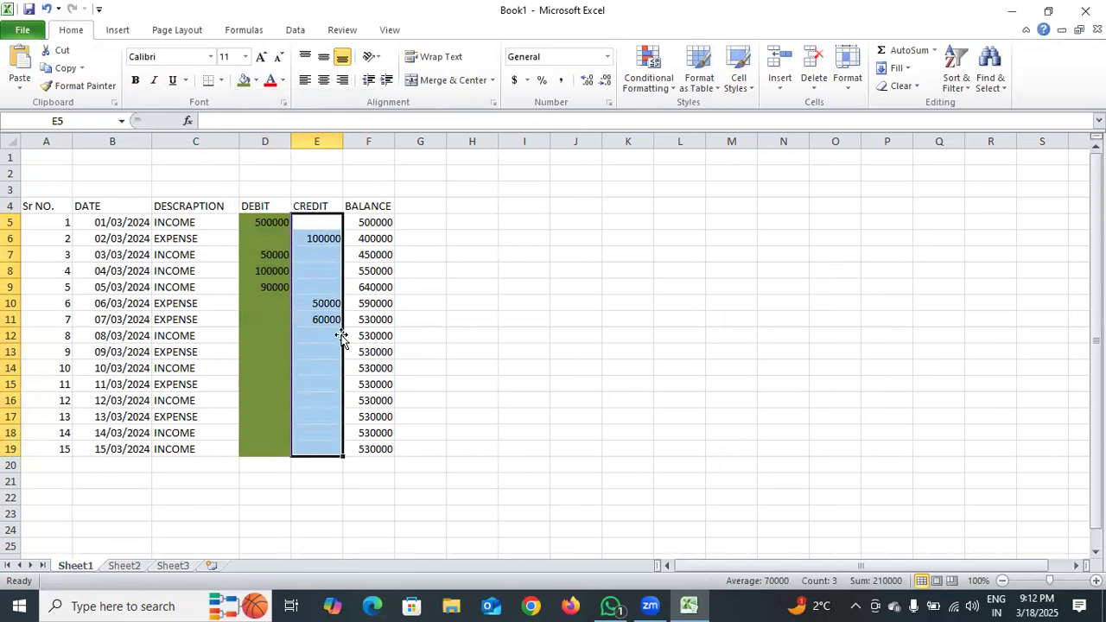
left_click(269, 82)
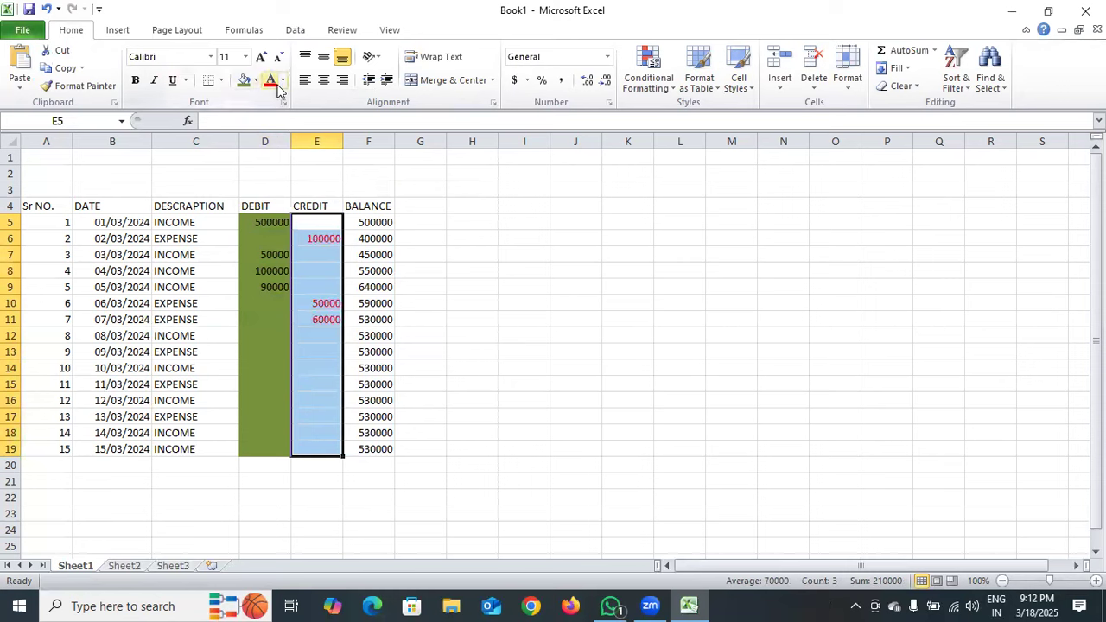
left_click(283, 80)
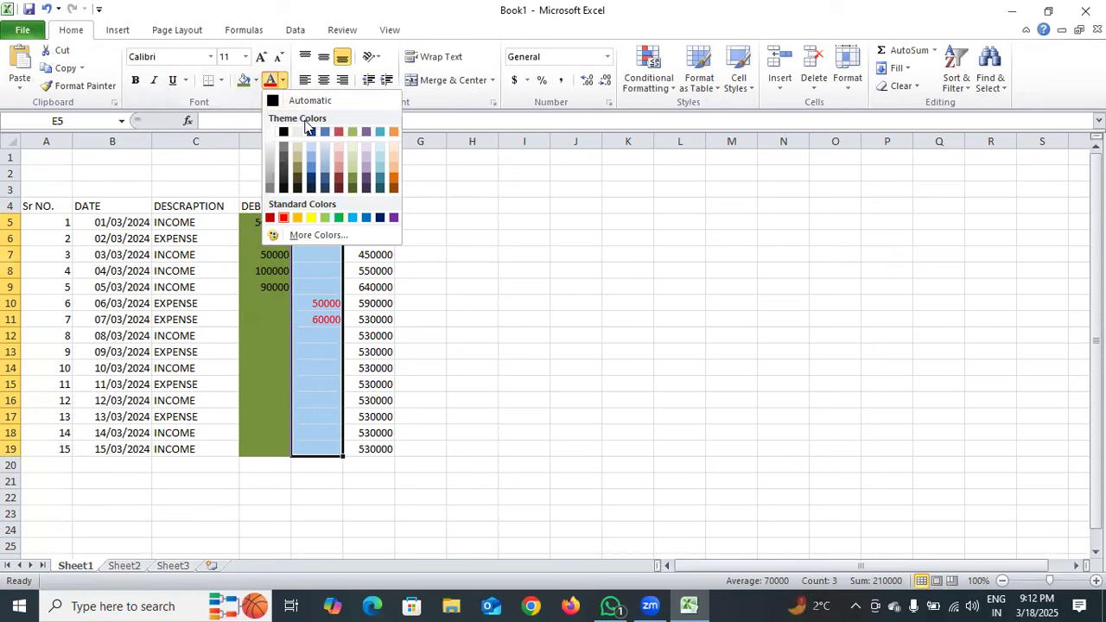
left_click(283, 132)
left_click(256, 81)
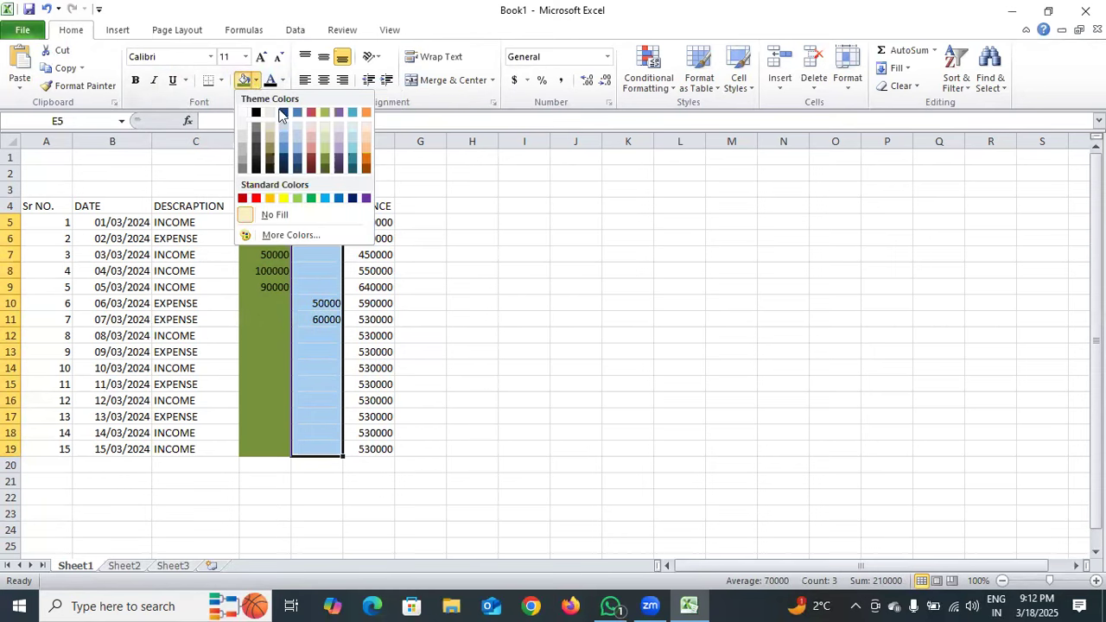
left_click(256, 198)
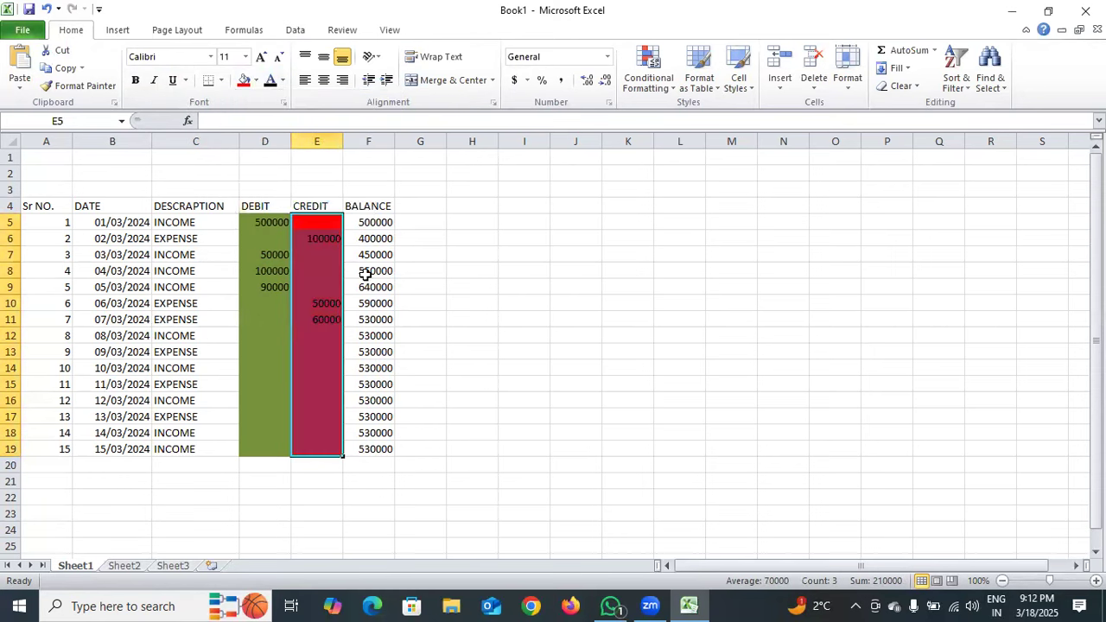
left_click(456, 303)
left_click_drag(363, 222, 349, 440)
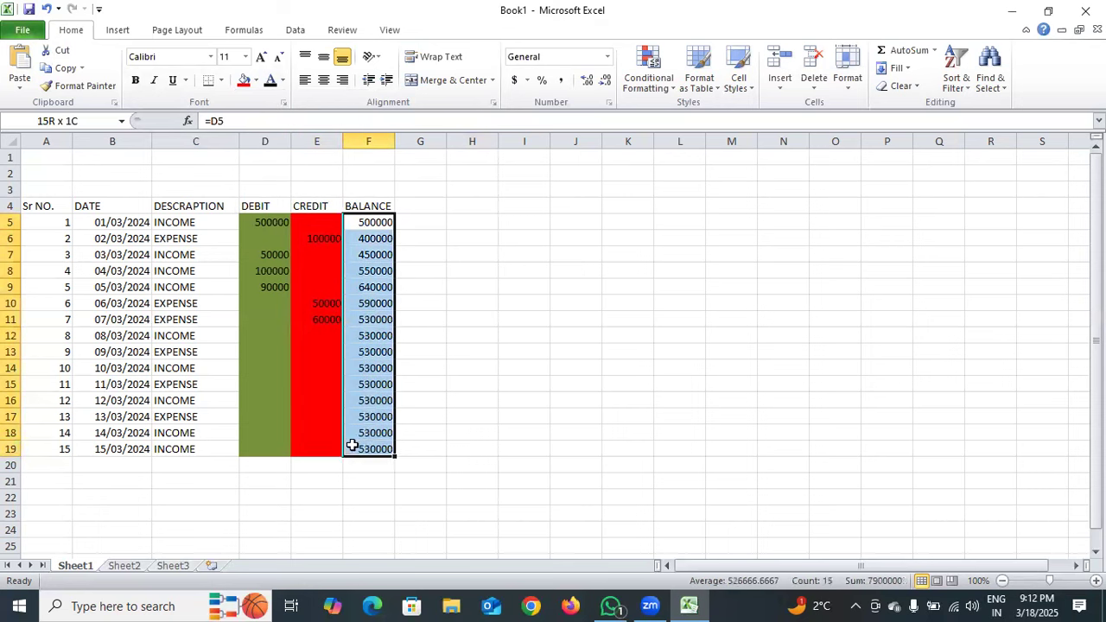
left_click(463, 399)
Enter a debit of 30000 in cell D12 and a credit of 60000 in cell E13.
left_click(285, 332)
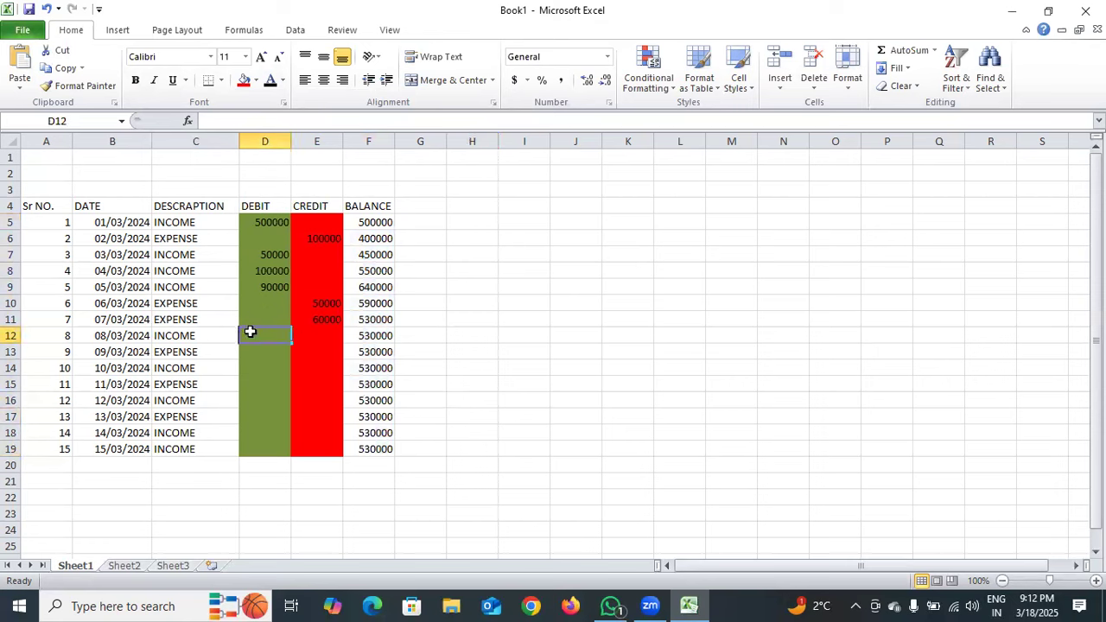
double_click(255, 336)
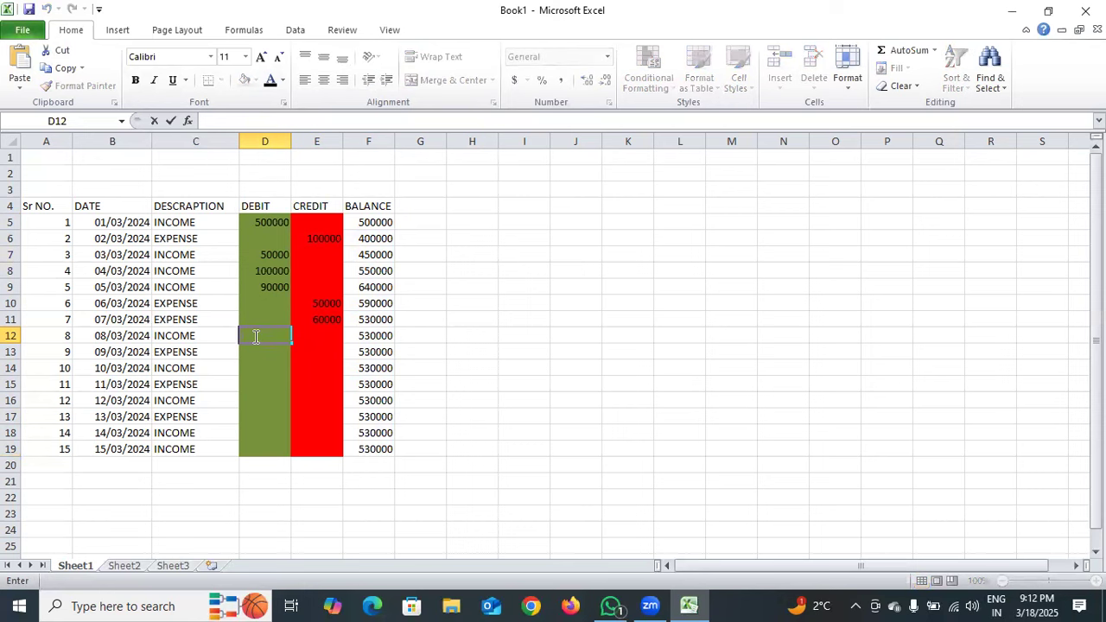
type("30000")
double_click(329, 351)
type("60000")
key("Tab")
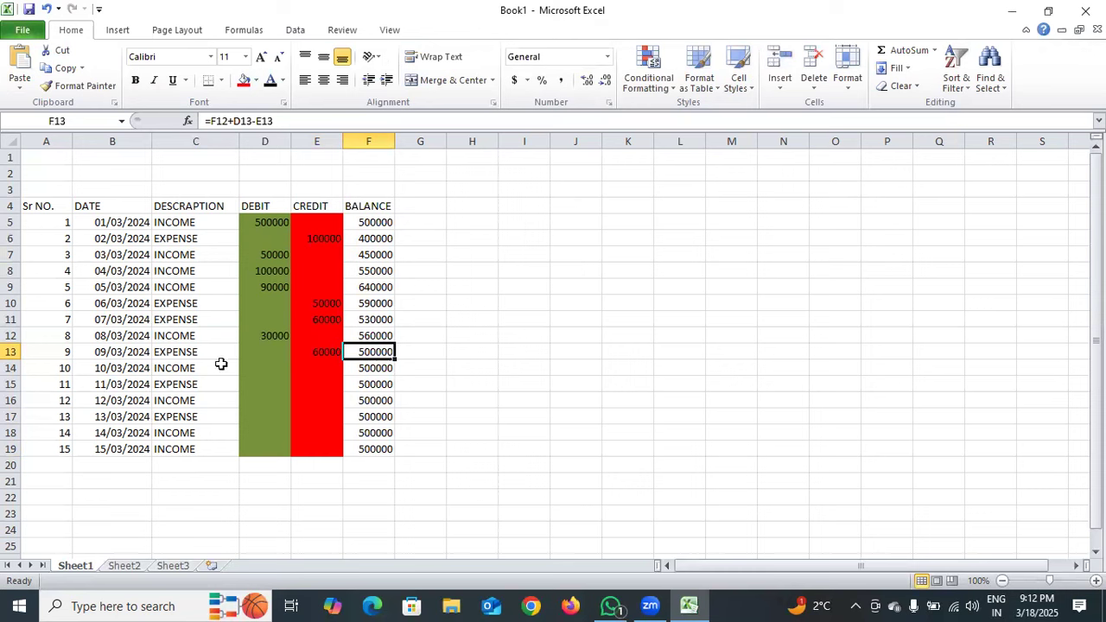
Enter a debit of 150000 in cell D14 and a credit of 90000 in cell E15.
left_click(255, 370)
type("1")
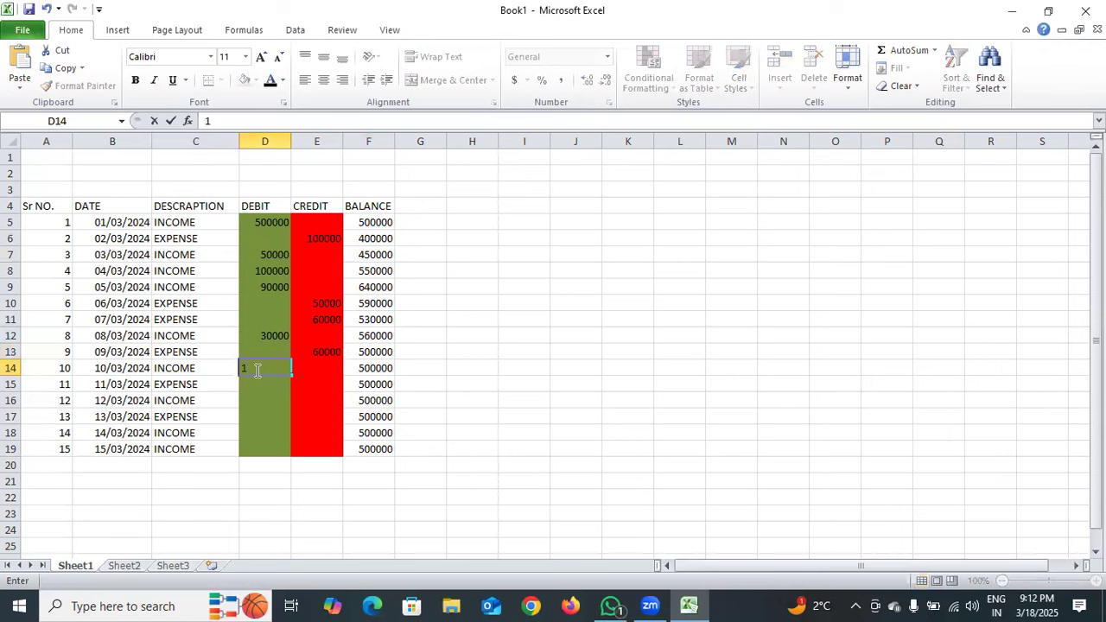
type("50000")
key("Tab")
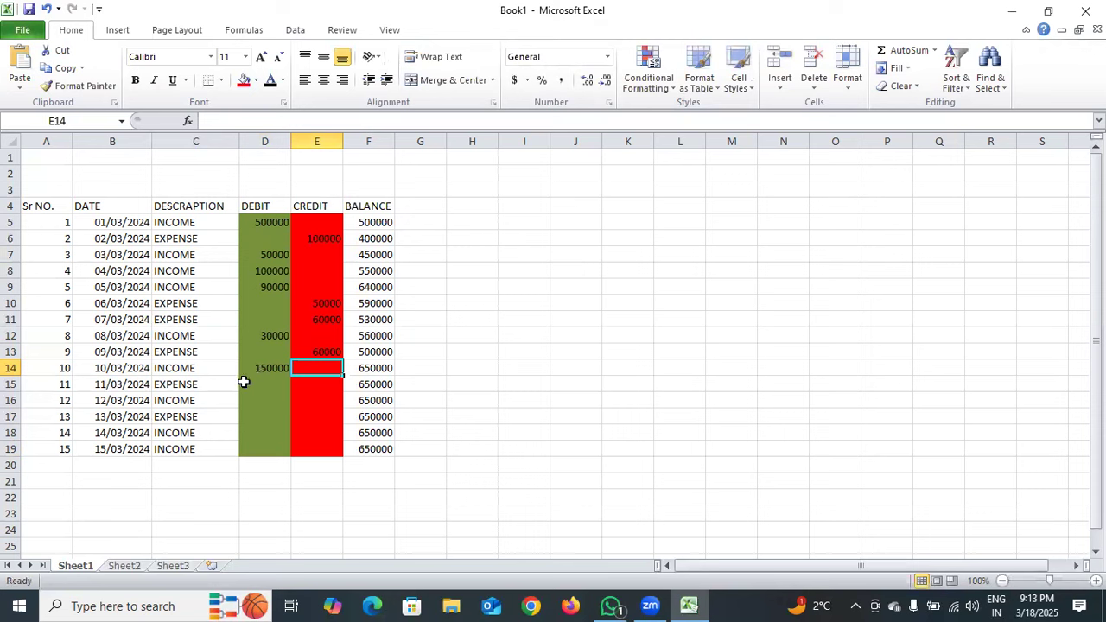
double_click(320, 385)
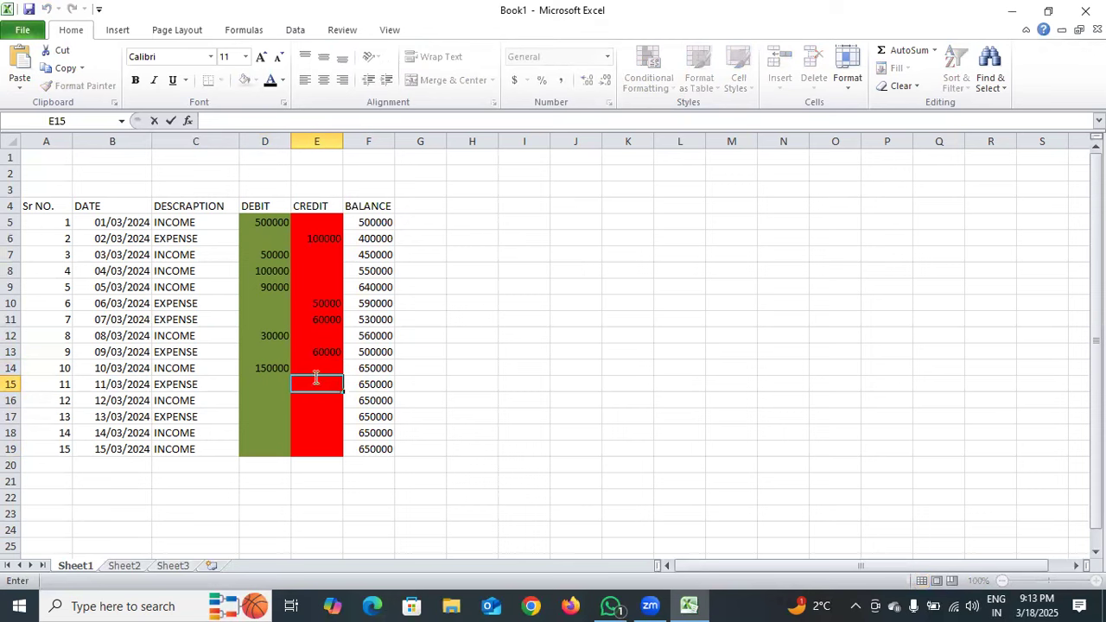
type("9000")
key("Tab")
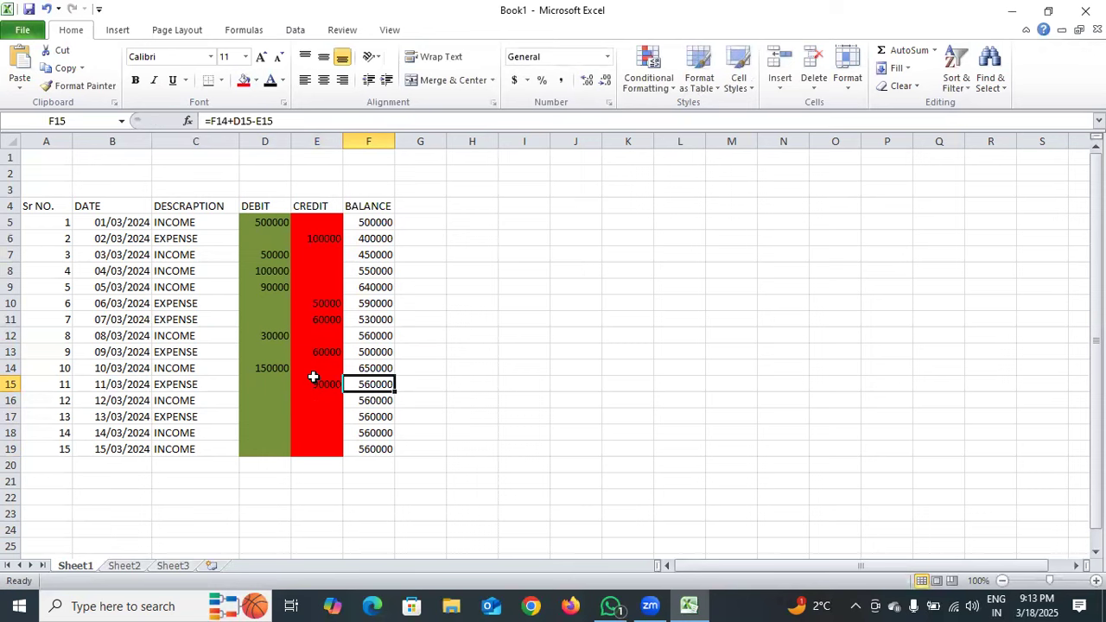
Enter a debit of 60000 in cell D16 for the 12/03/2024 income row.
double_click(262, 403)
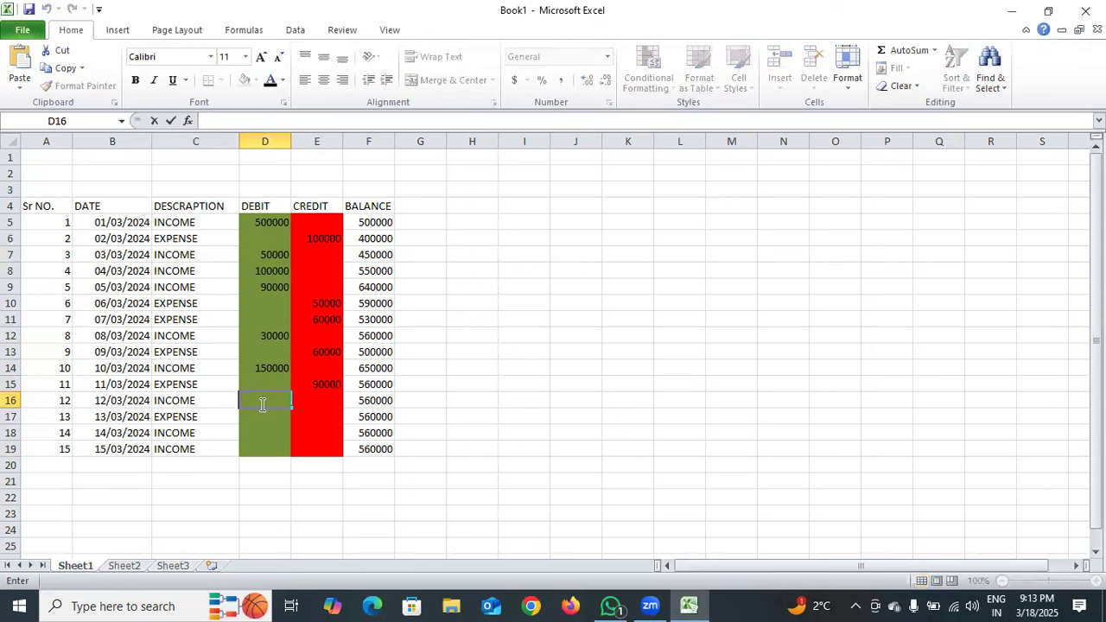
type("60000")
key("Tab")
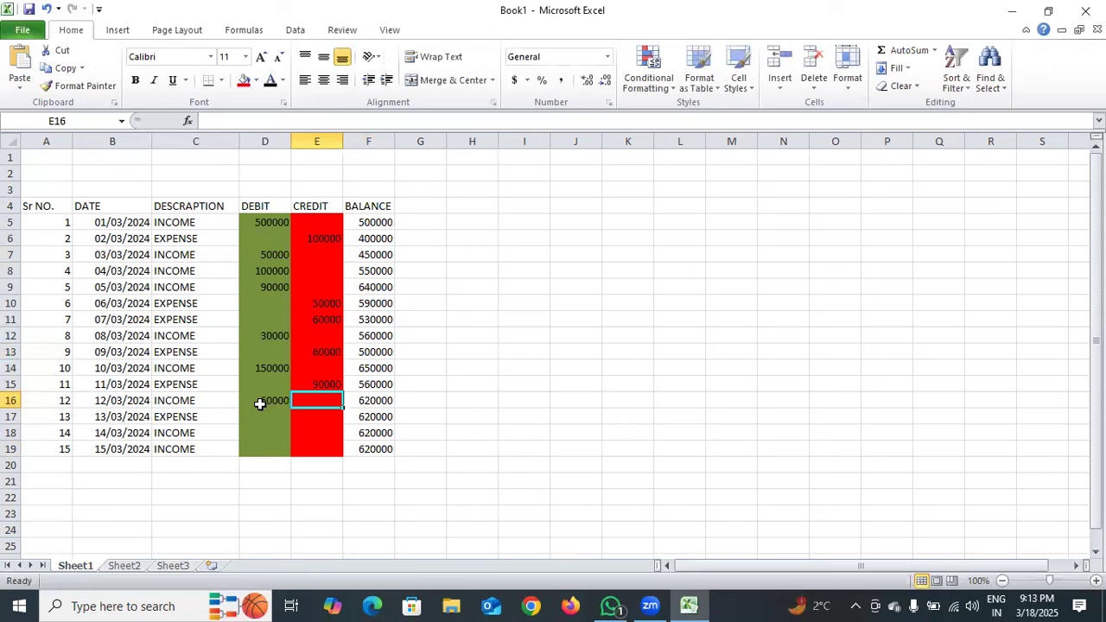
double_click(310, 413)
type("3")
key("Tab")
type("000")
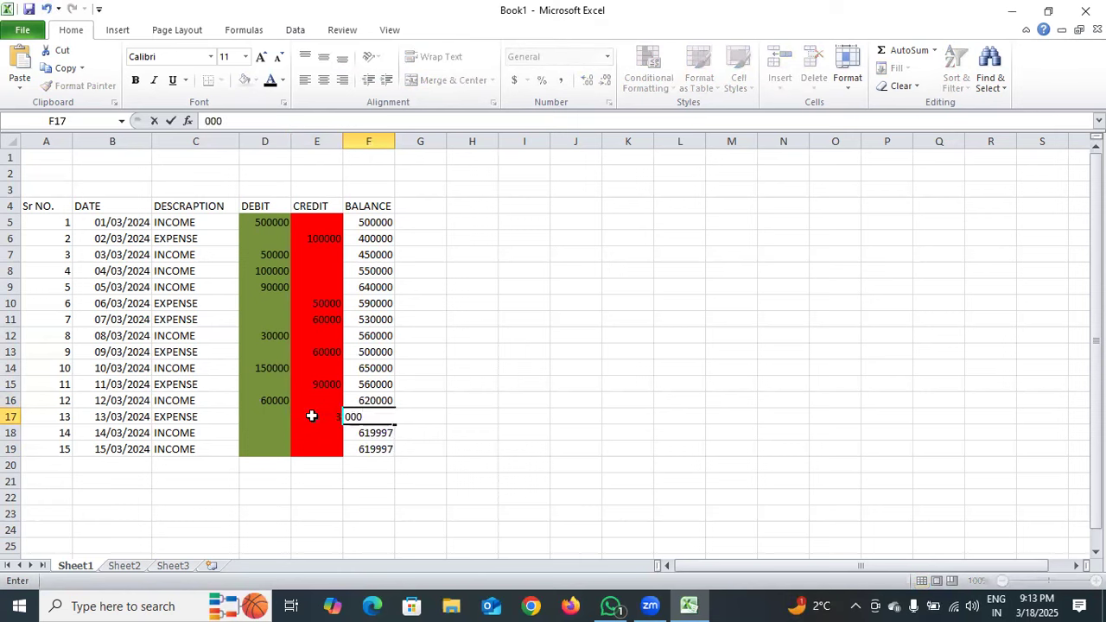
key("Tab")
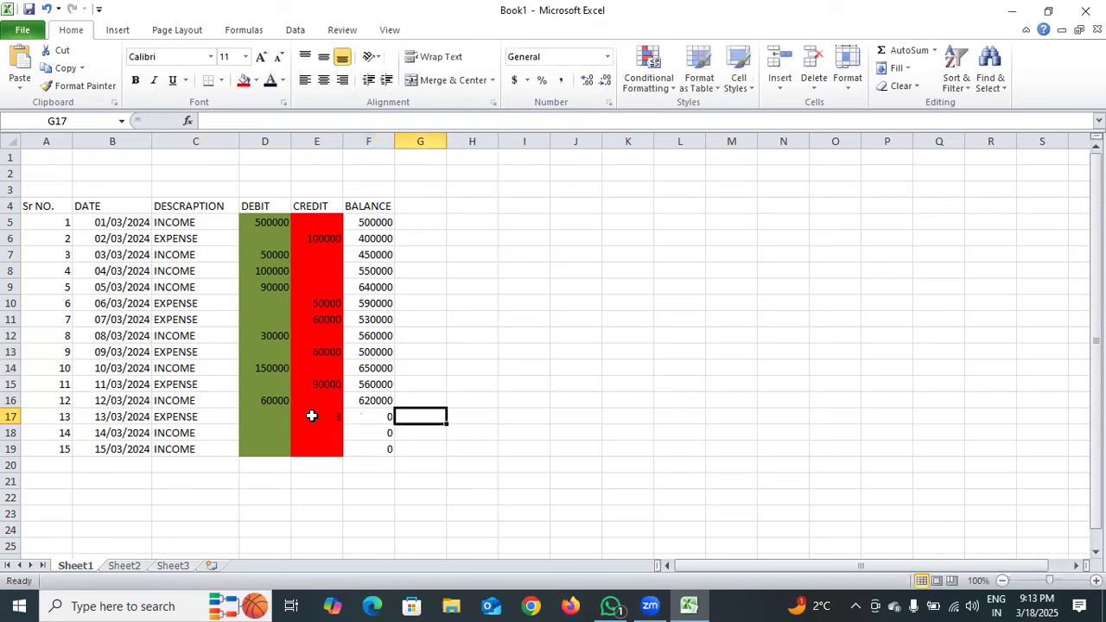
Correct the credit in E17 to 30000 and refill the balance formula from F16 down through F19.
double_click(332, 417)
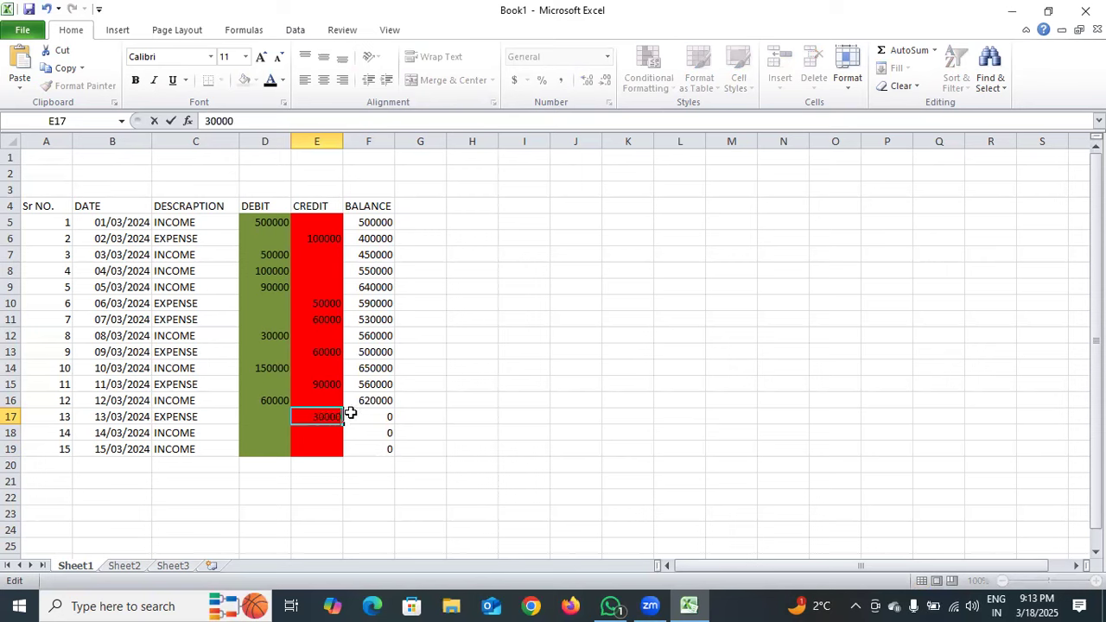
left_click(351, 414)
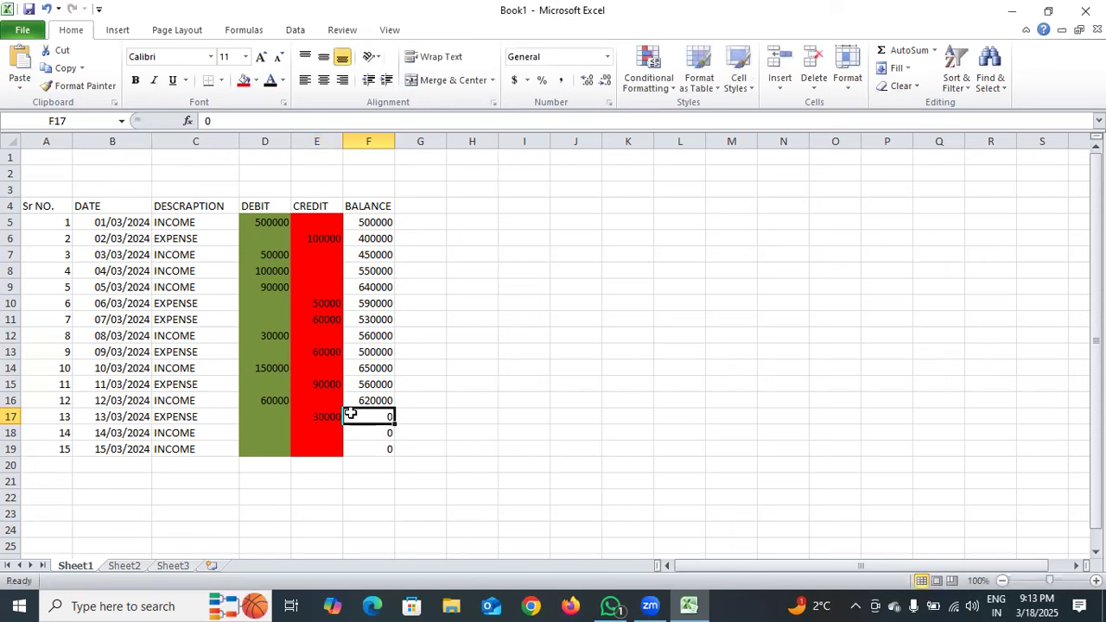
left_click(383, 398)
left_click_drag(394, 407, 395, 450)
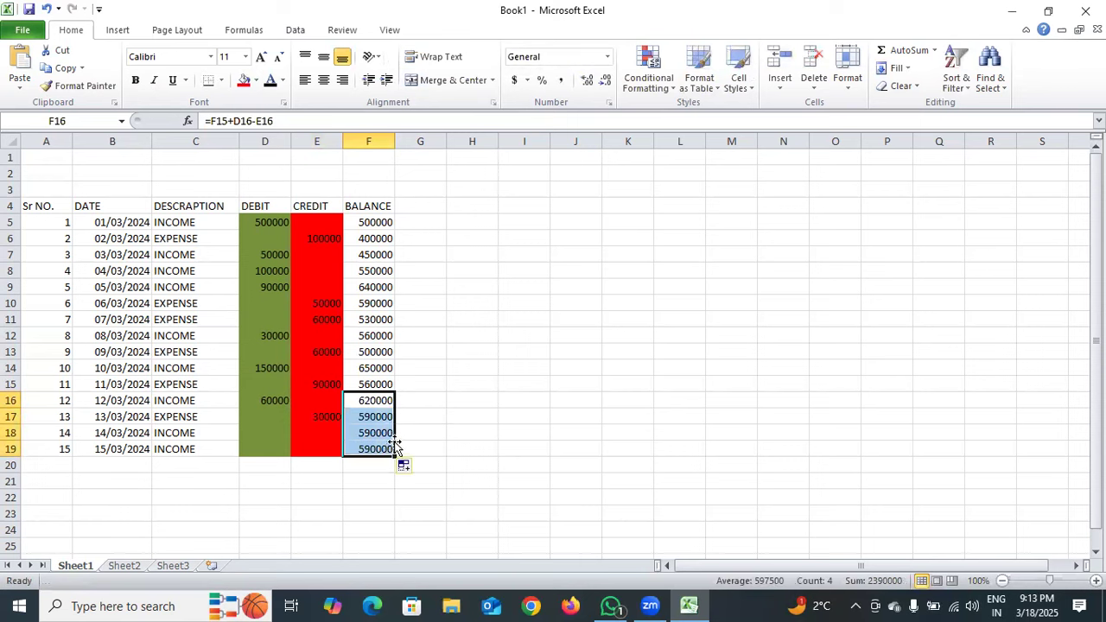
Enter a debit of 70000 in cell D18 and a credit of 40000 in cell E19.
double_click(271, 428)
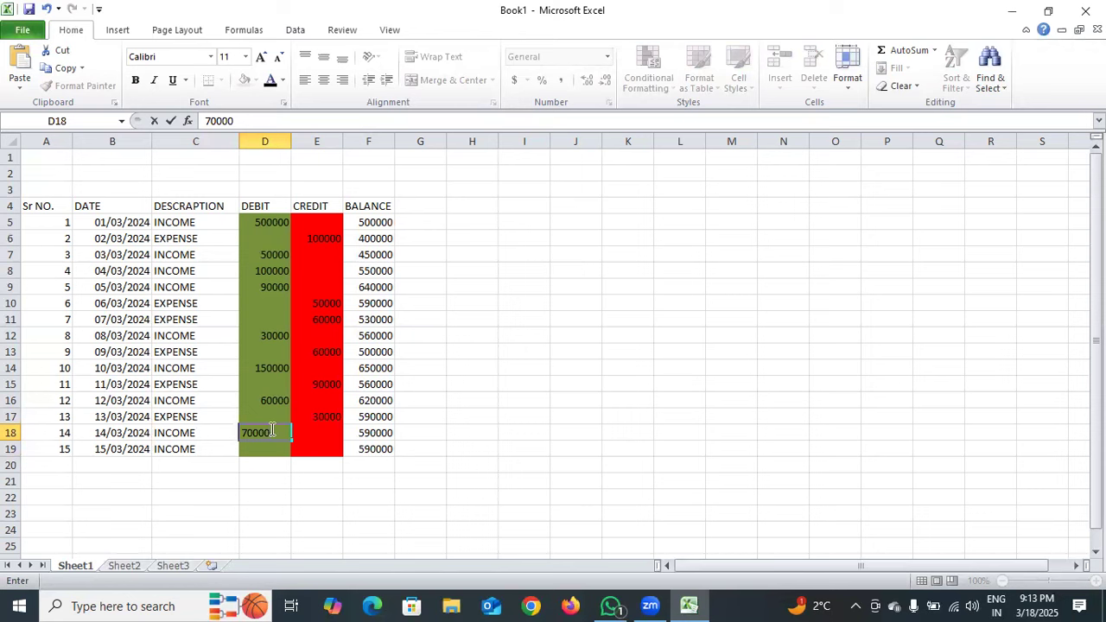
key("Tab")
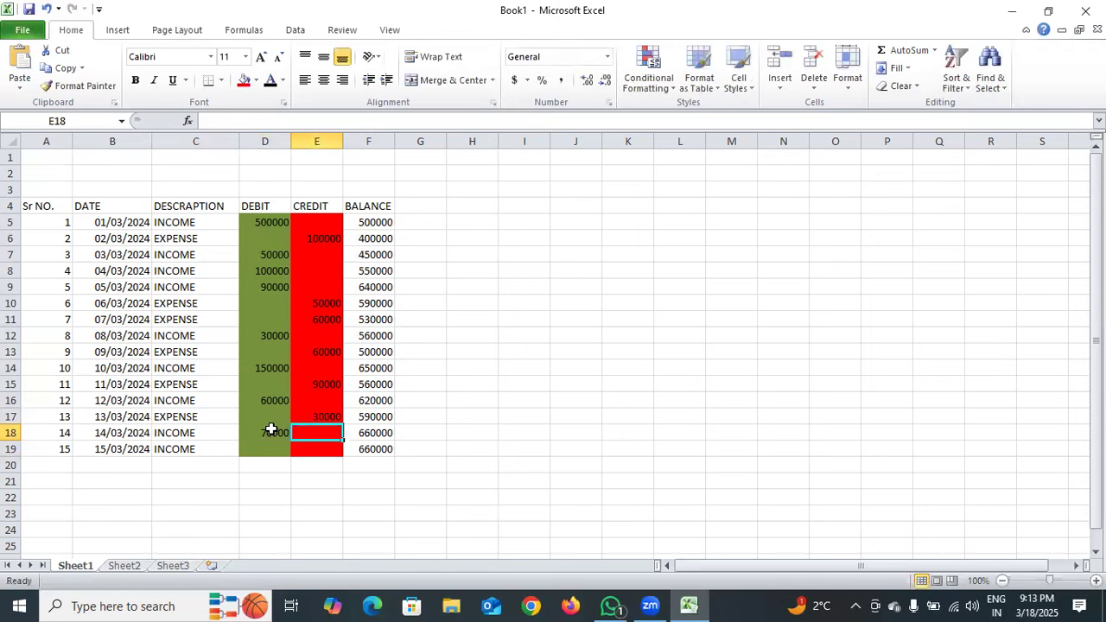
double_click(315, 449)
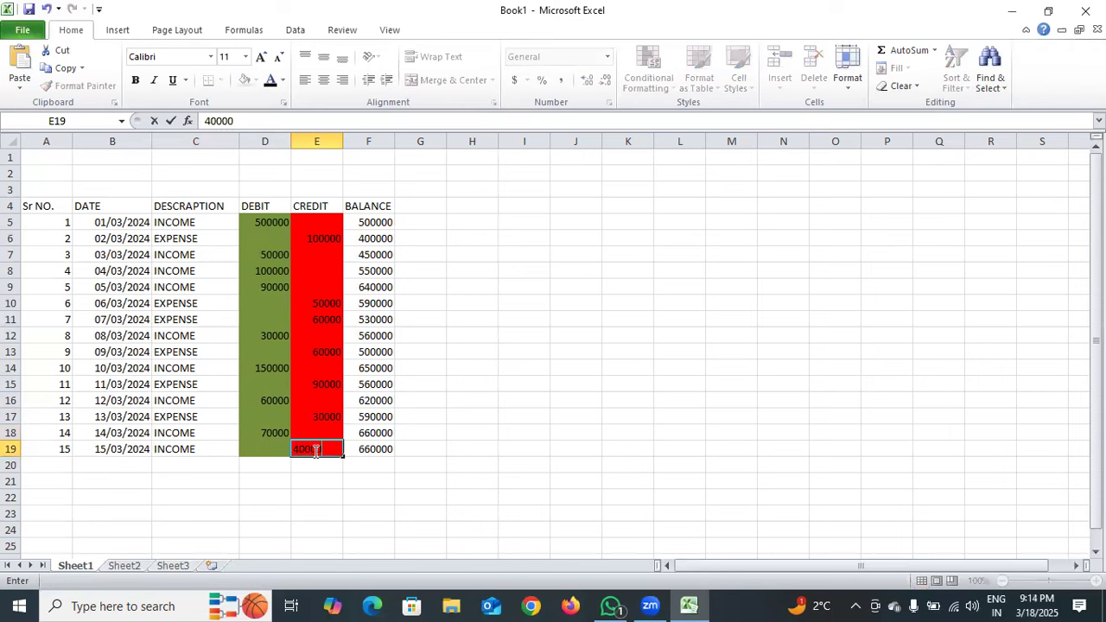
key("Tab")
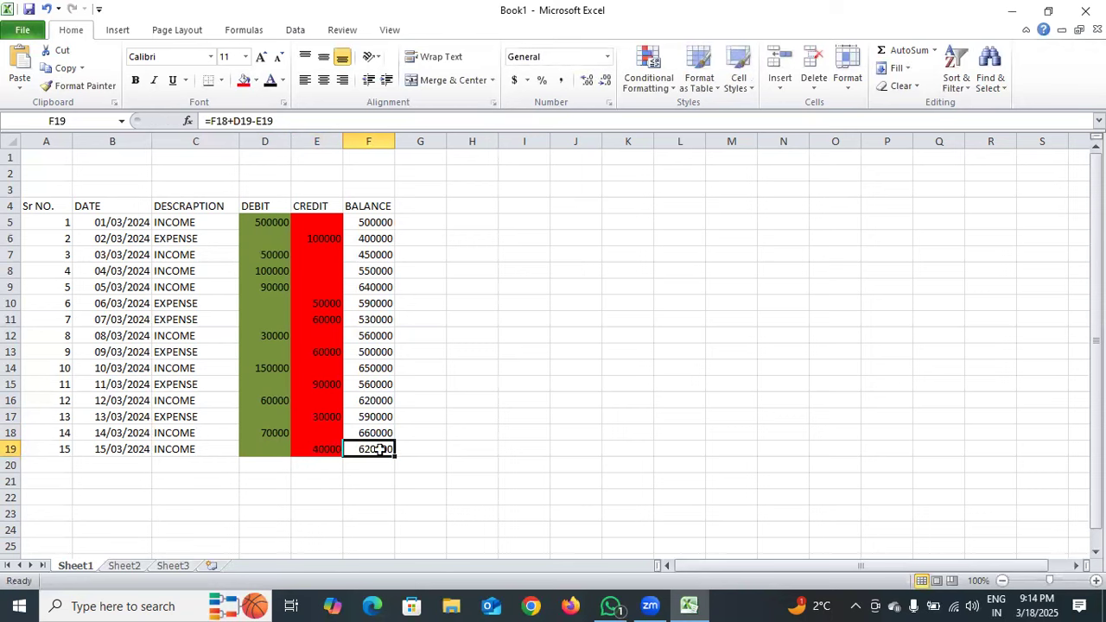
double_click(523, 286)
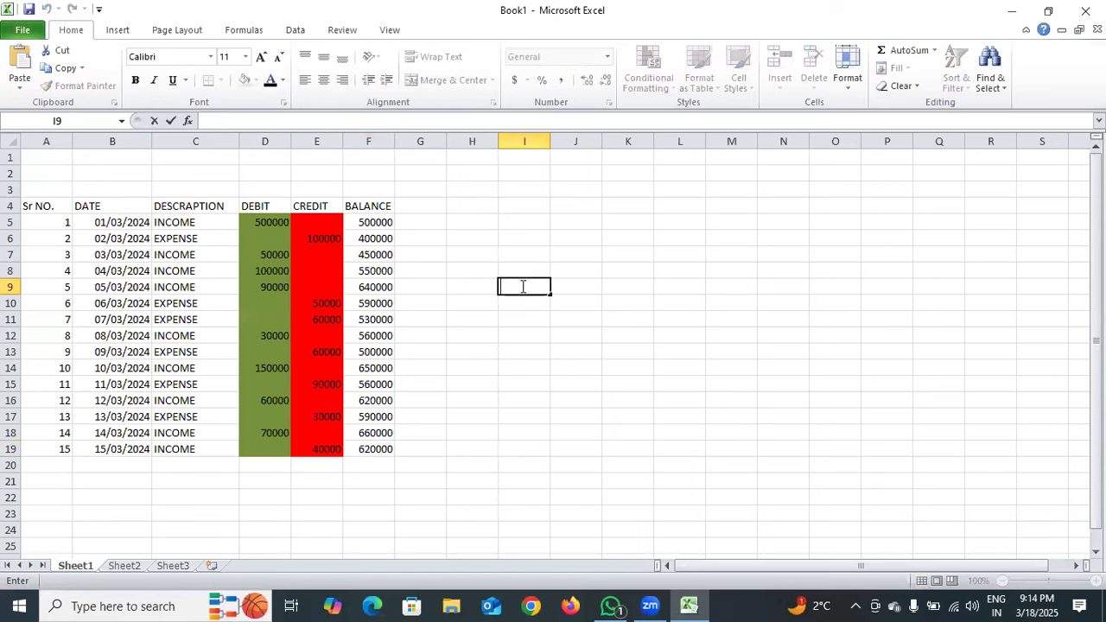
type("=")
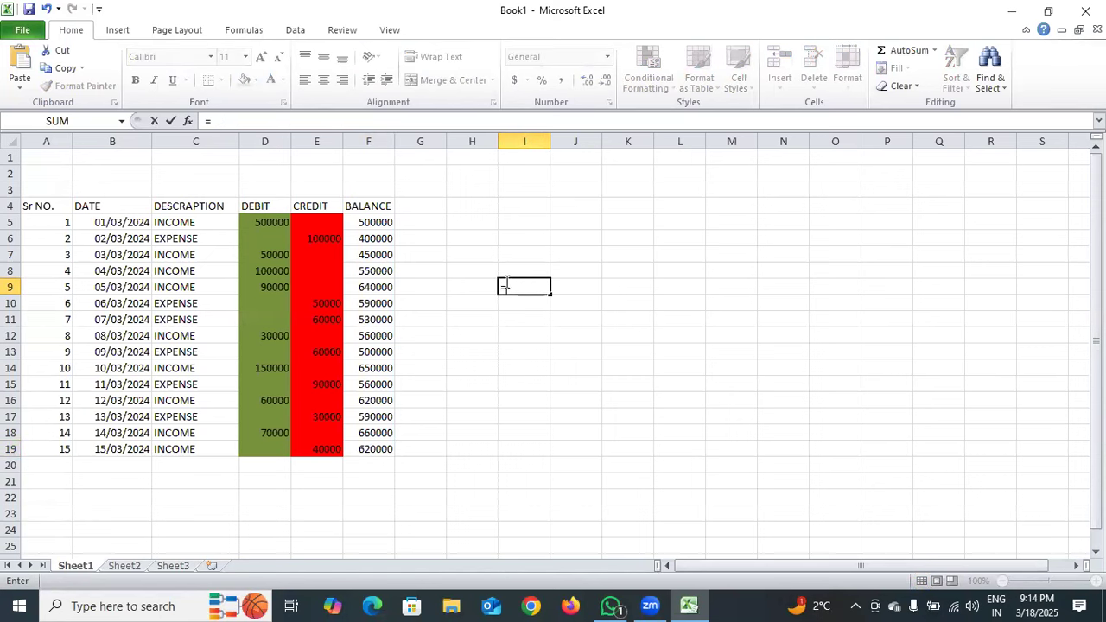
left_click(385, 223)
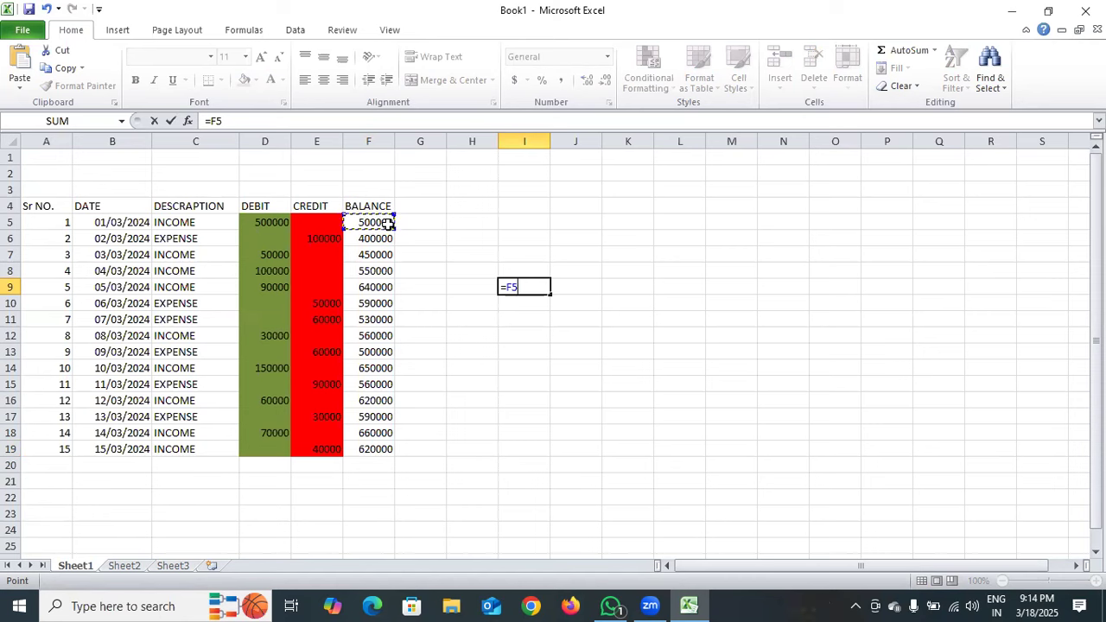
type("-")
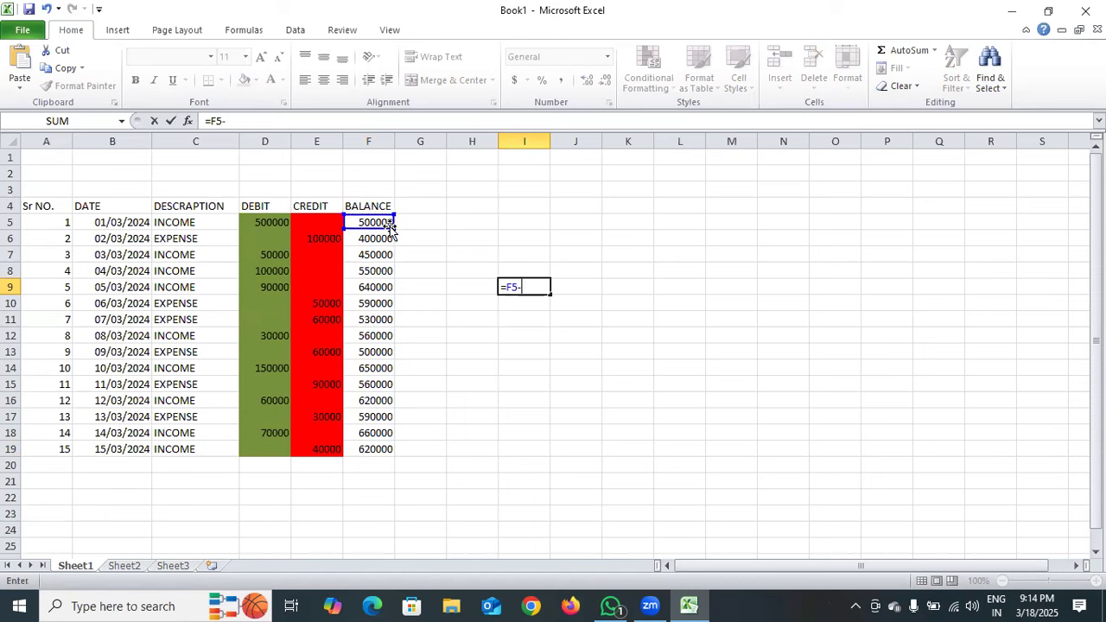
left_click(376, 448)
key("Return")
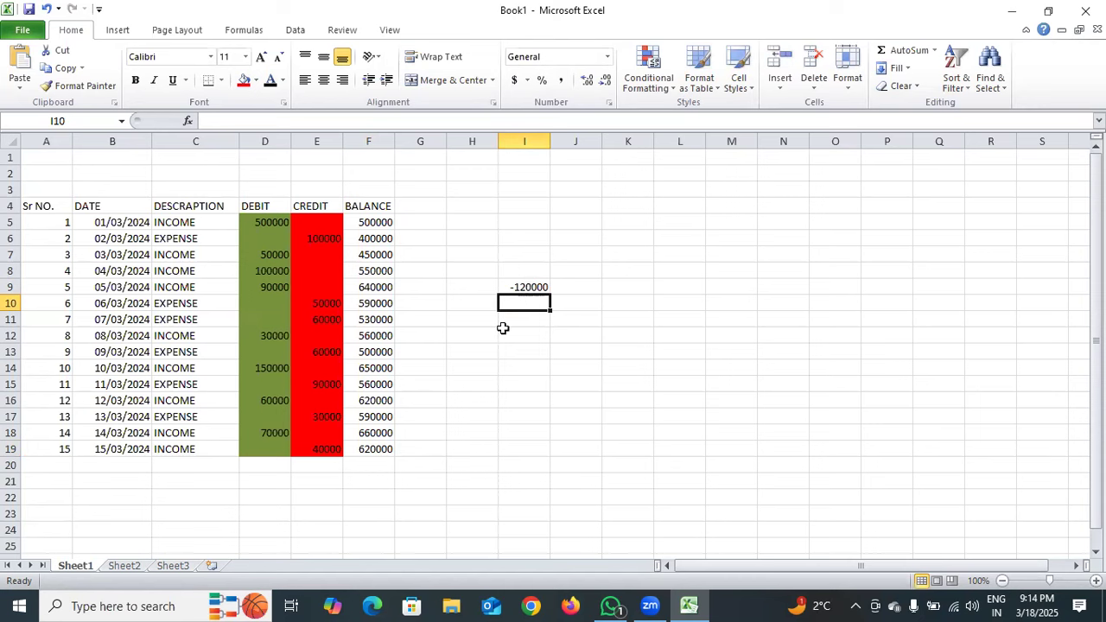
double_click(536, 290)
key("BackSpace")
key("Escape")
Calculate the difference between the closing and opening balances in cell I9 with the formula =F19-F5.
left_click(385, 448)
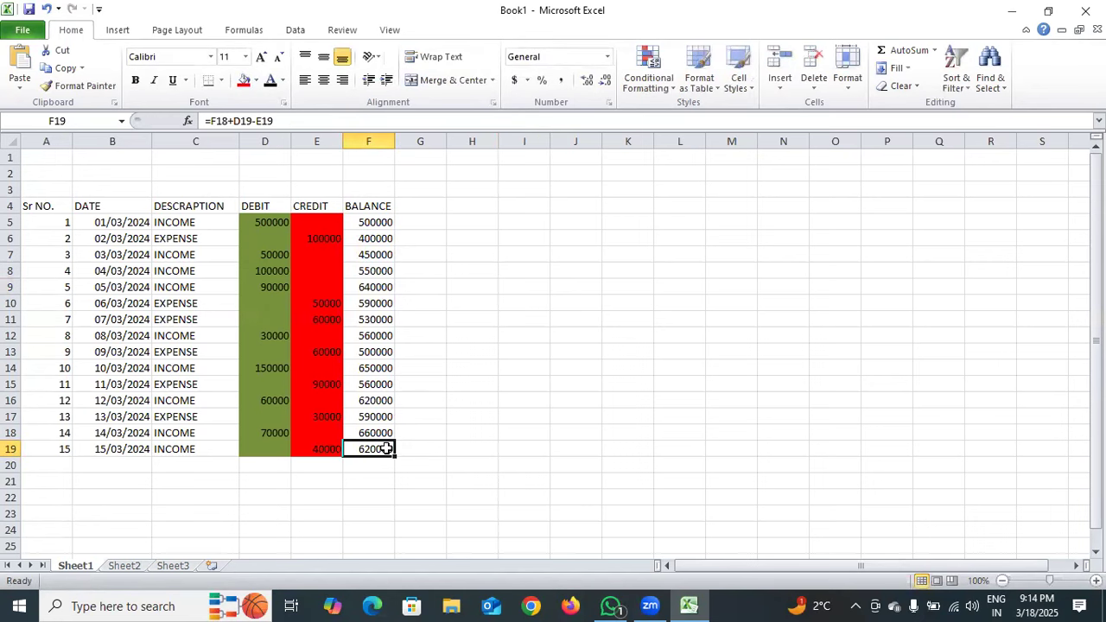
left_click(533, 286)
double_click(533, 286)
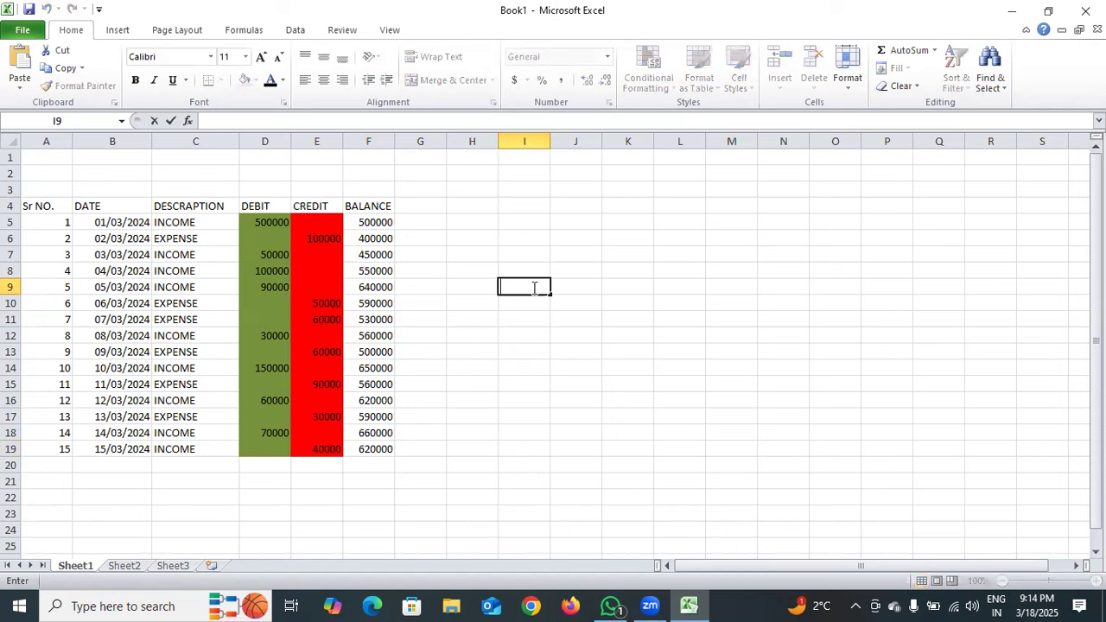
type("=")
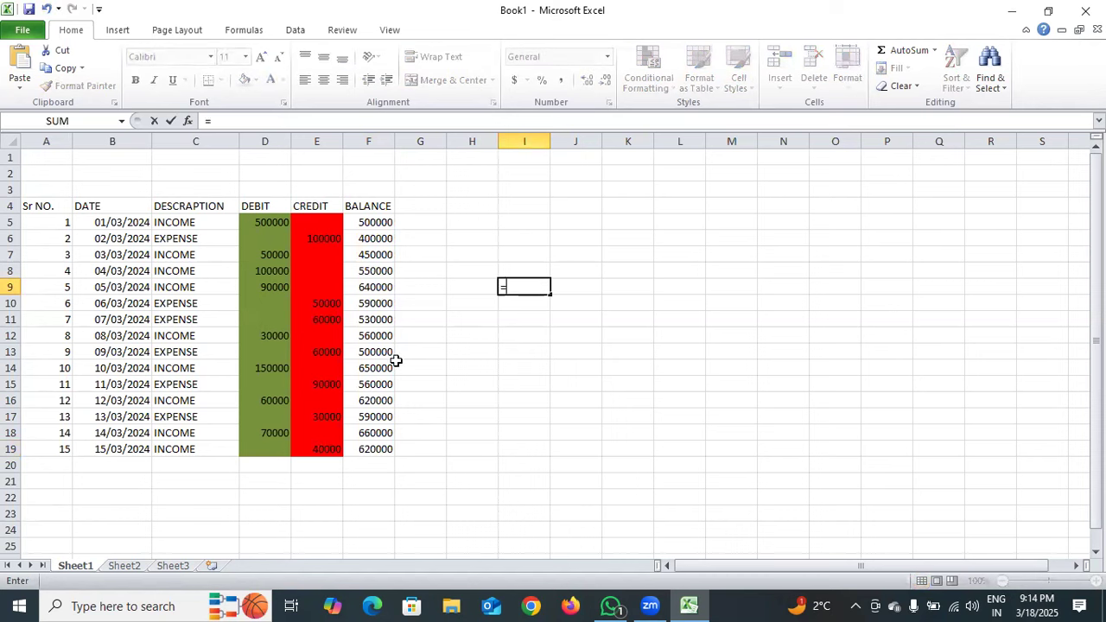
left_click(375, 449)
type("-")
left_click(381, 222)
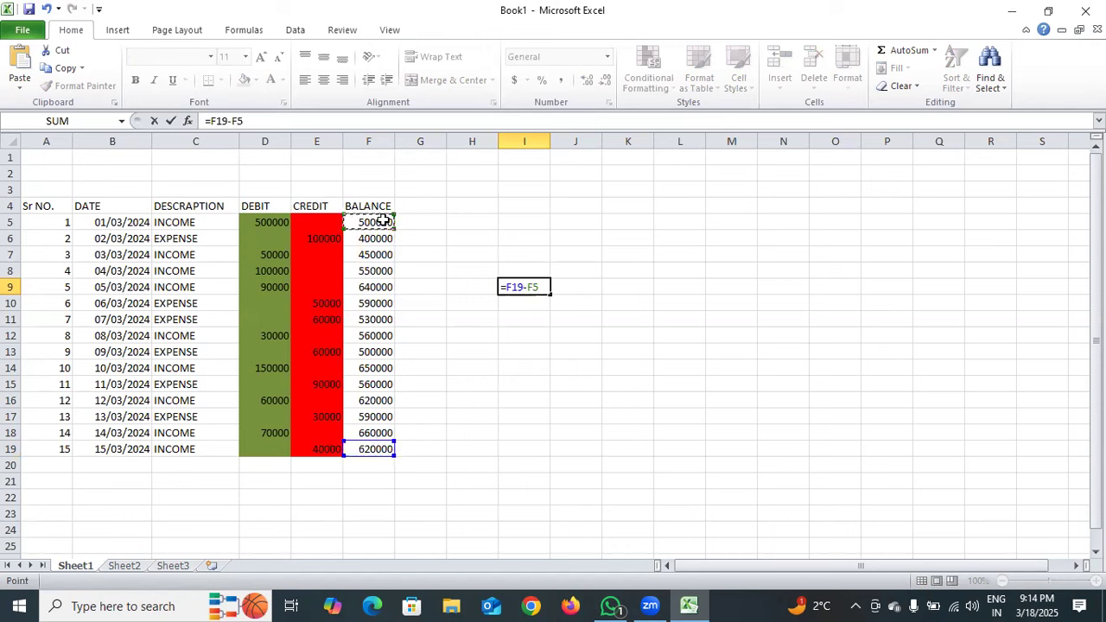
key("Return")
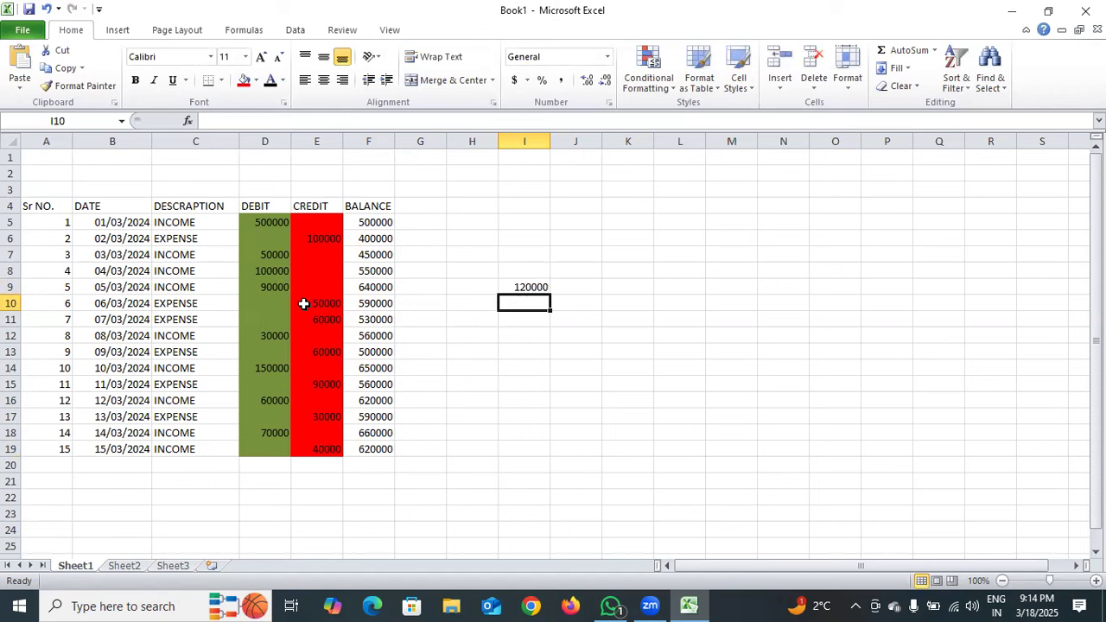
Apply all borders to the ledger table A4:F19 and centre its contents horizontally and vertically.
left_click_drag(33, 207, 375, 448)
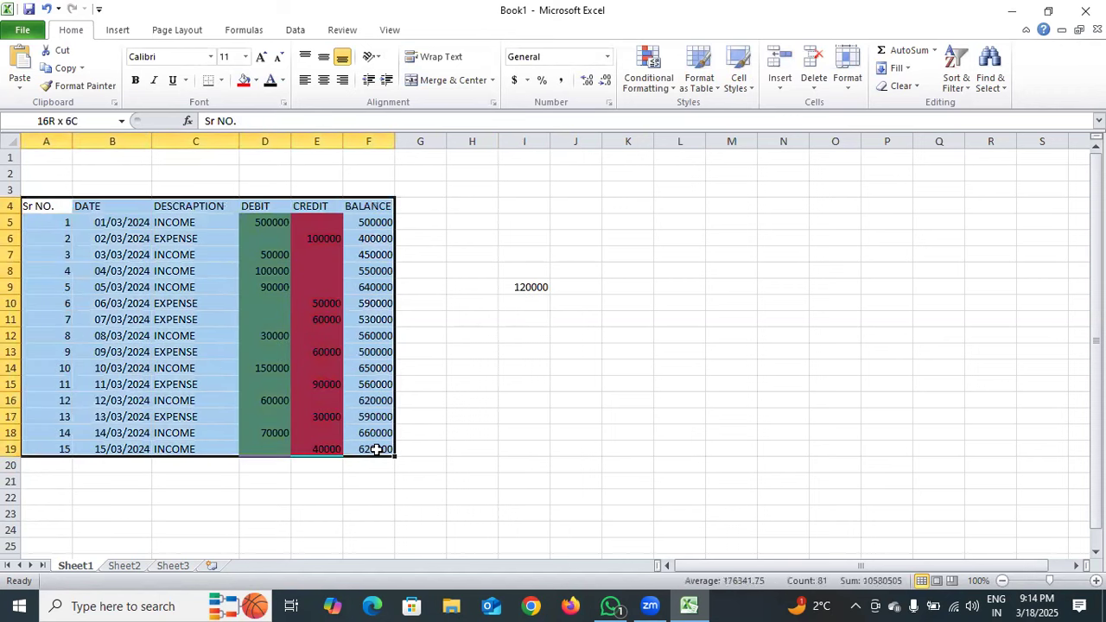
left_click(221, 80)
left_click(249, 210)
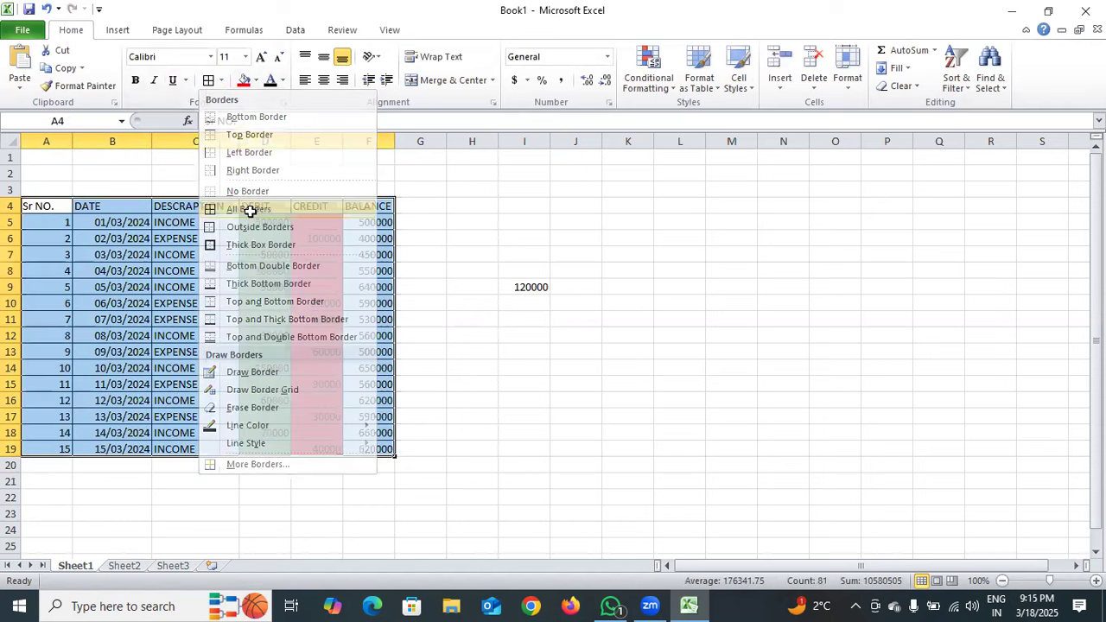
left_click(323, 79)
left_click(324, 57)
left_click(453, 288)
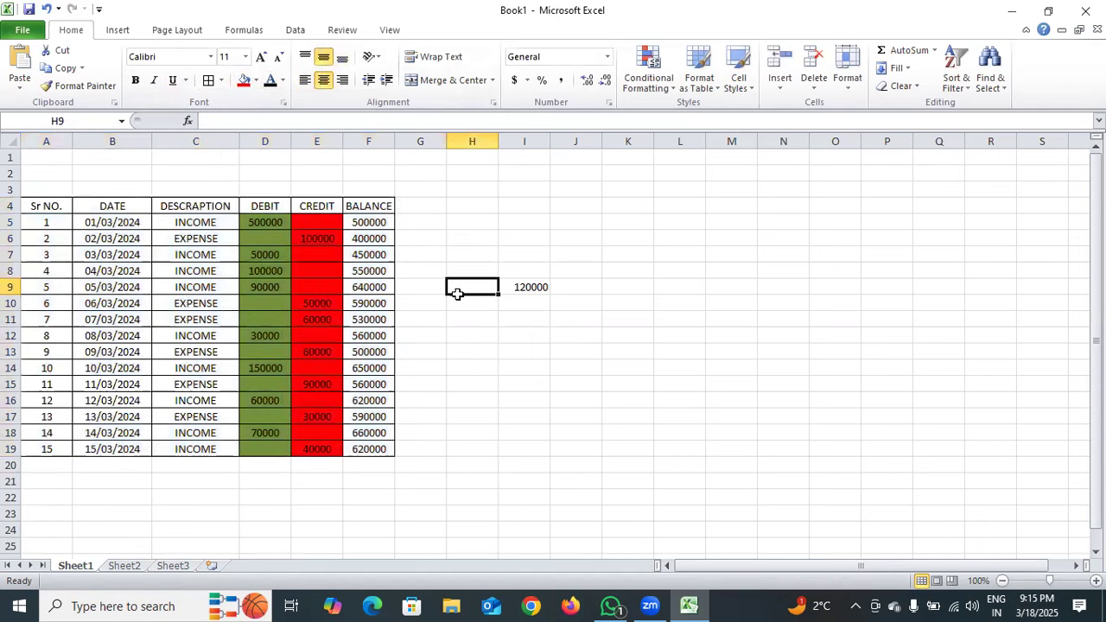
Format the header row A4:F4 in bold with font size 12.
left_click_drag(40, 206, 358, 213)
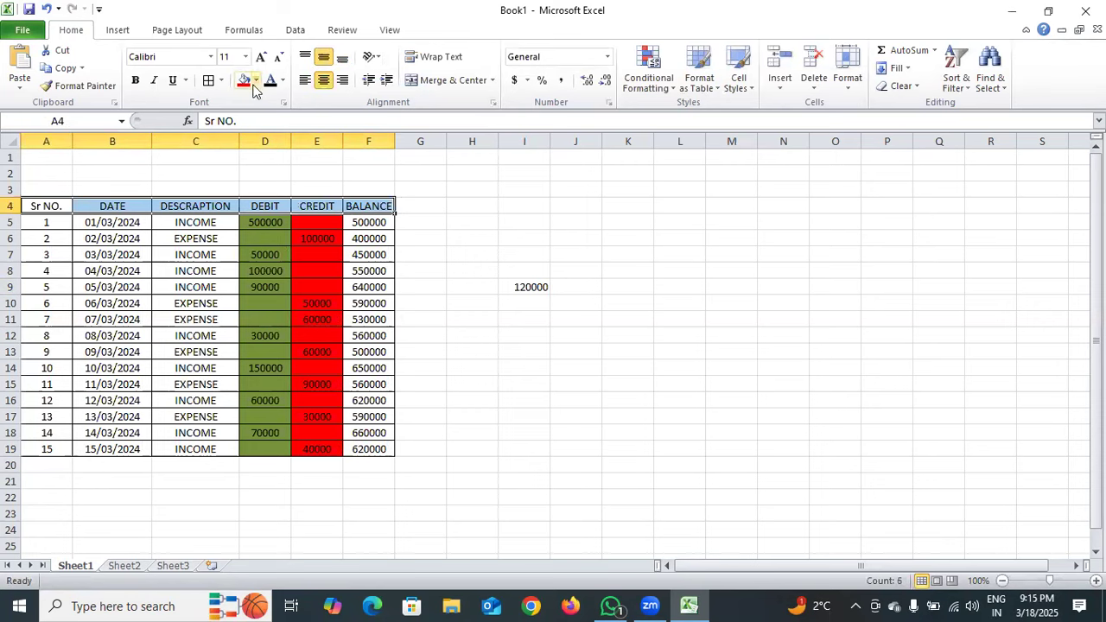
left_click(260, 57)
left_click(135, 81)
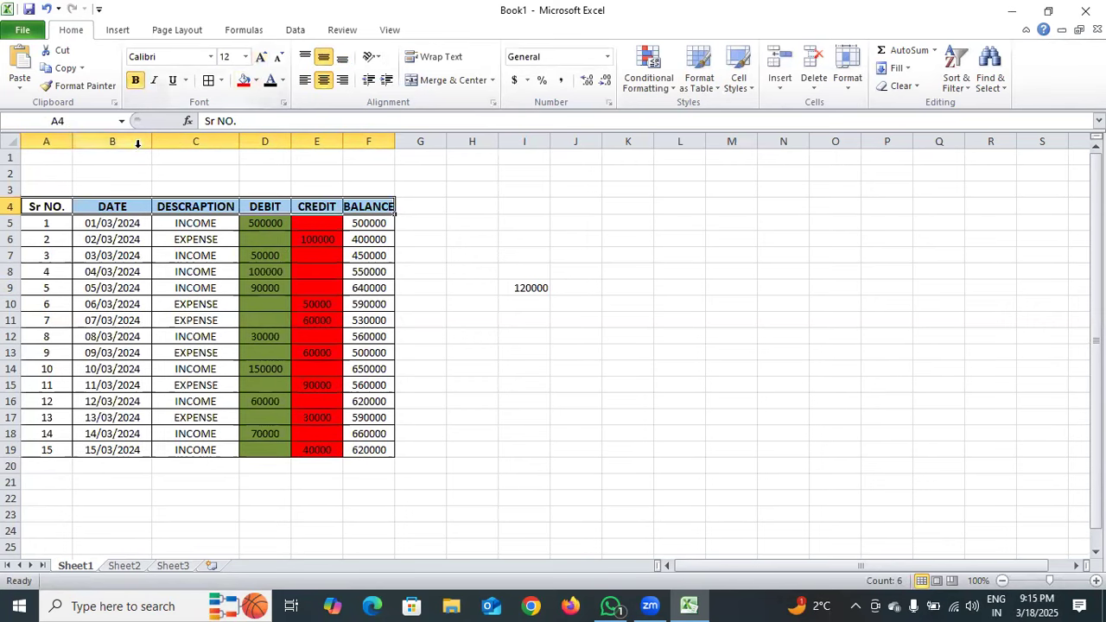
Merge and centre cells A1:F2 and enter the title "MS LONE COMPUTER WORKS" in the merged cell.
left_click(55, 157)
left_click_drag(55, 156, 359, 173)
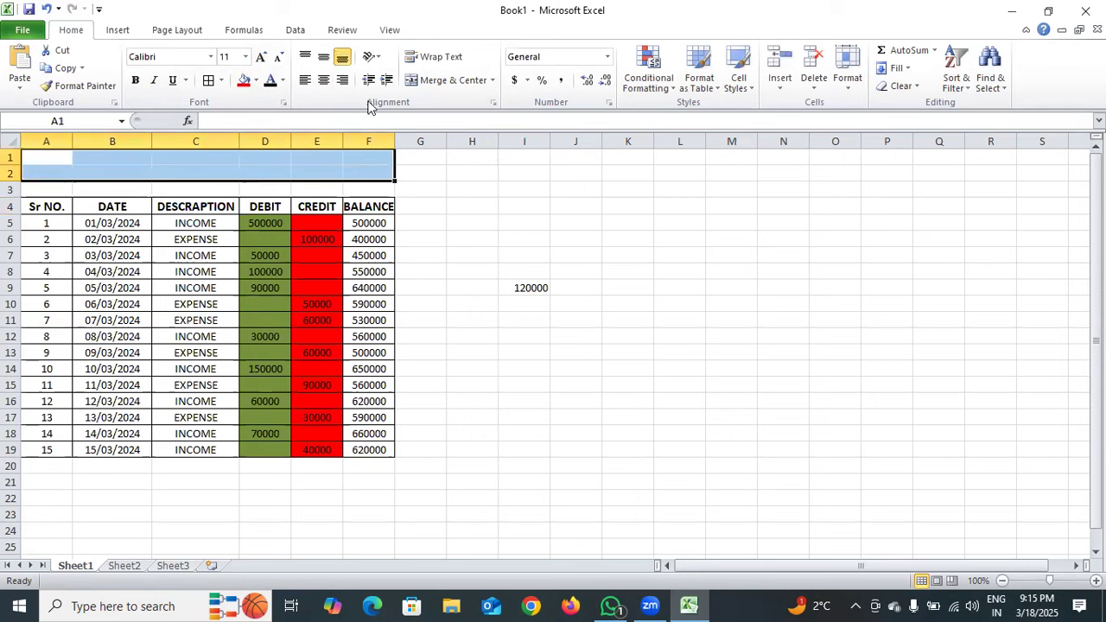
left_click(446, 79)
double_click(262, 165)
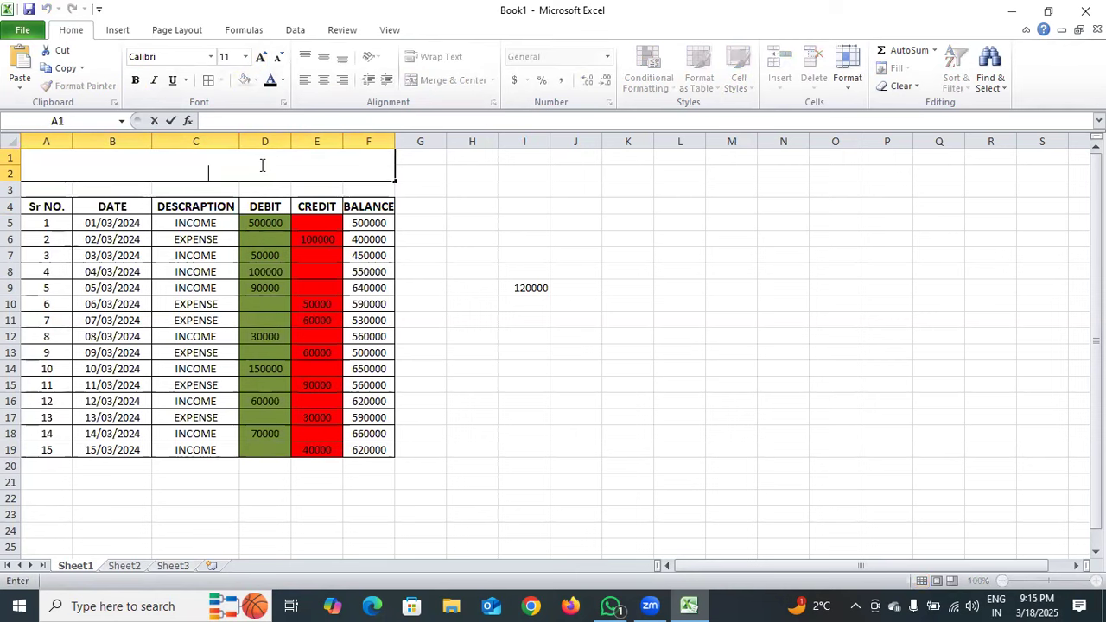
type("MS LON")
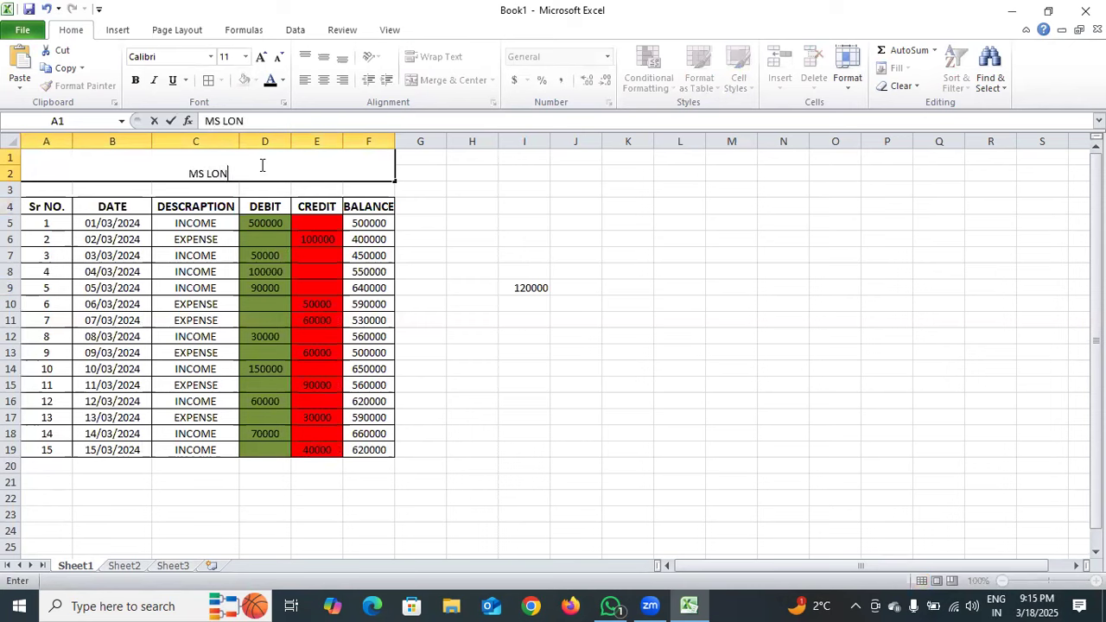
type("E C")
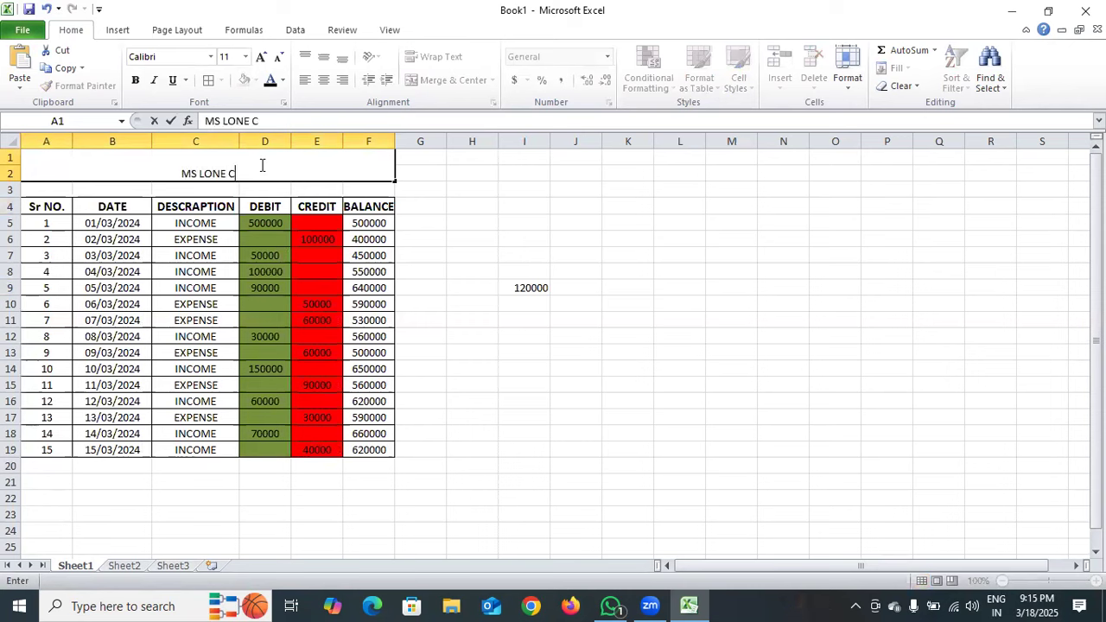
type("OMPUTE")
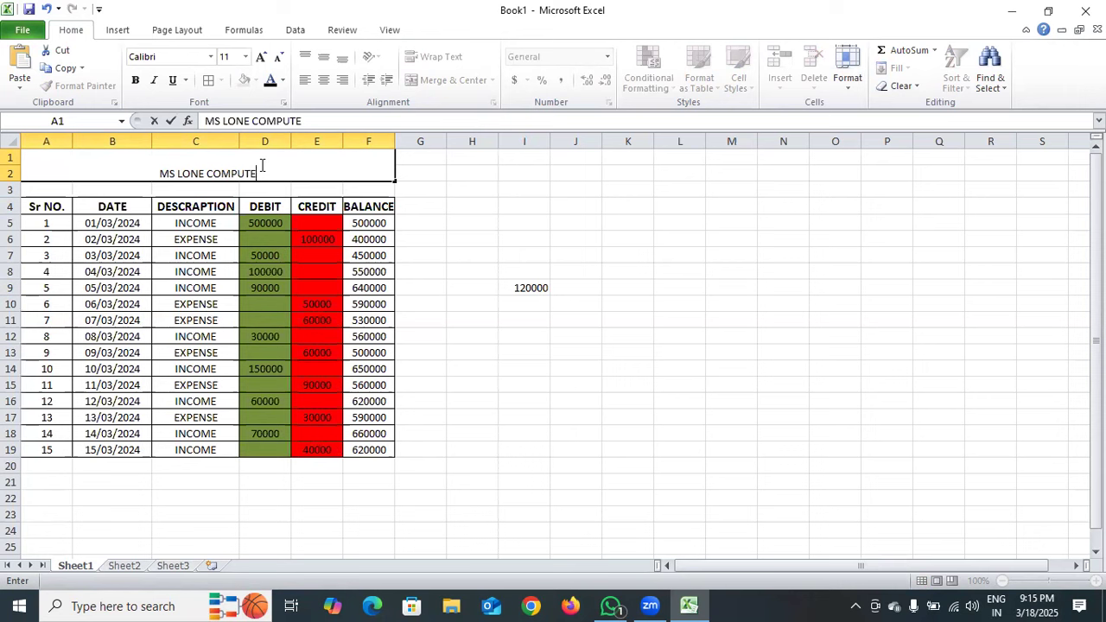
type("R WORKS")
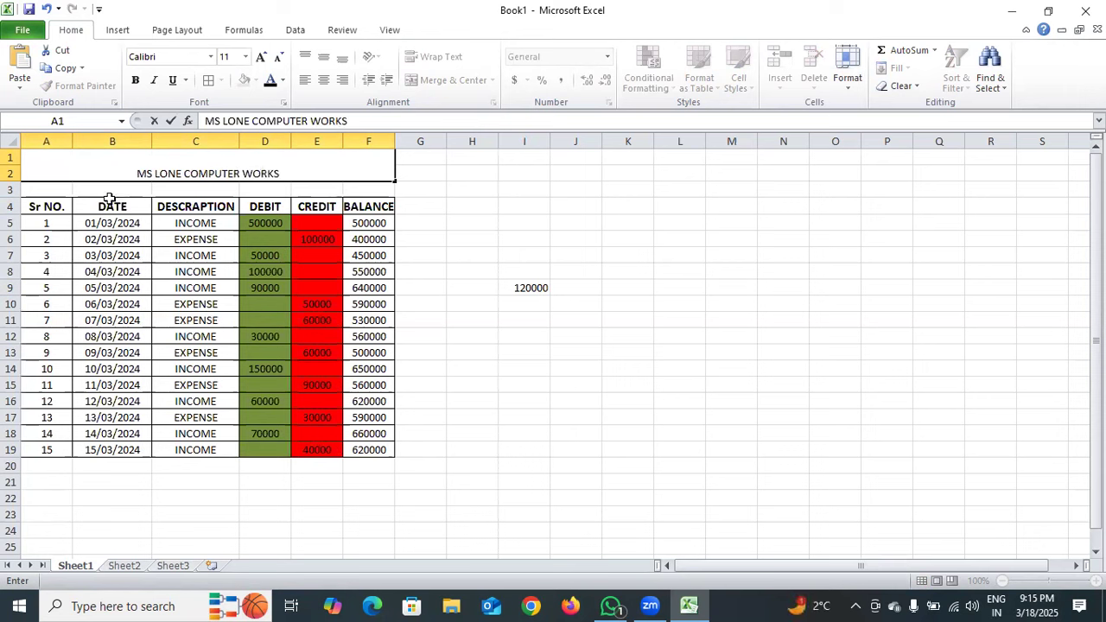
Merge and centre cells A3:F3 and enter the subtitle "BUSINESS DEBIT AND CREDIT ACCOUNT LADGER".
left_click_drag(54, 189, 349, 188)
left_click(441, 80)
double_click(219, 186)
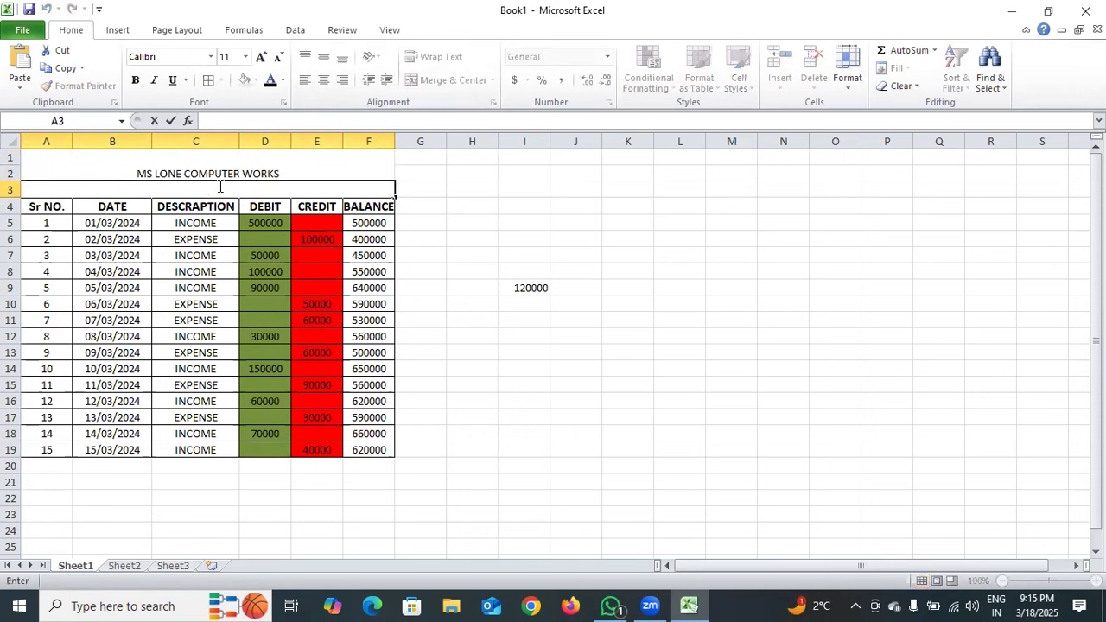
type("BUSIN")
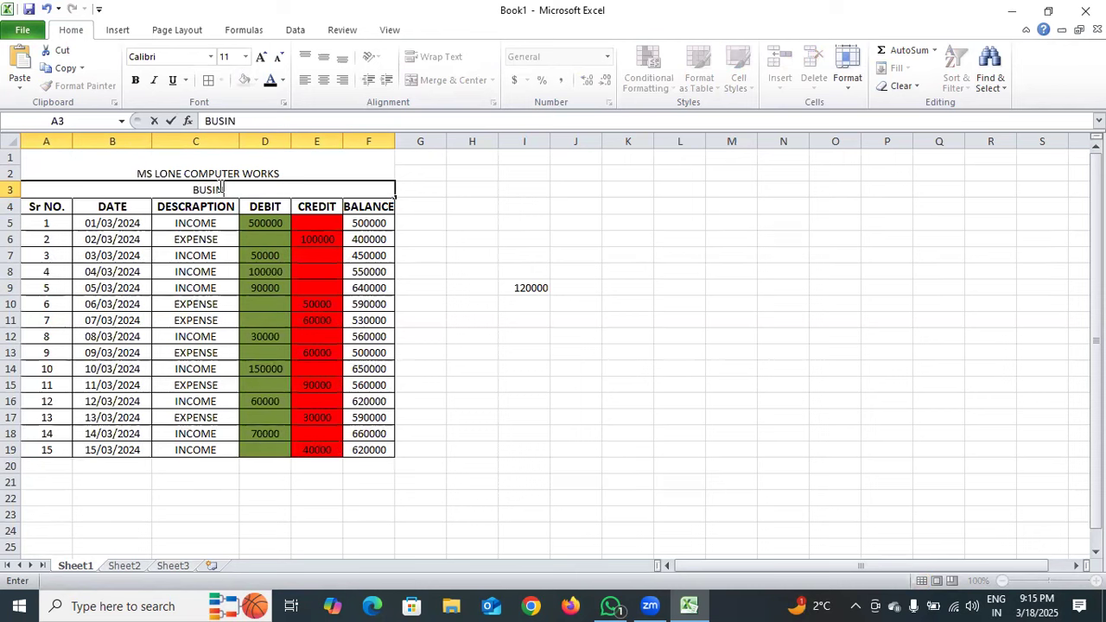
type("ESS DEBIT")
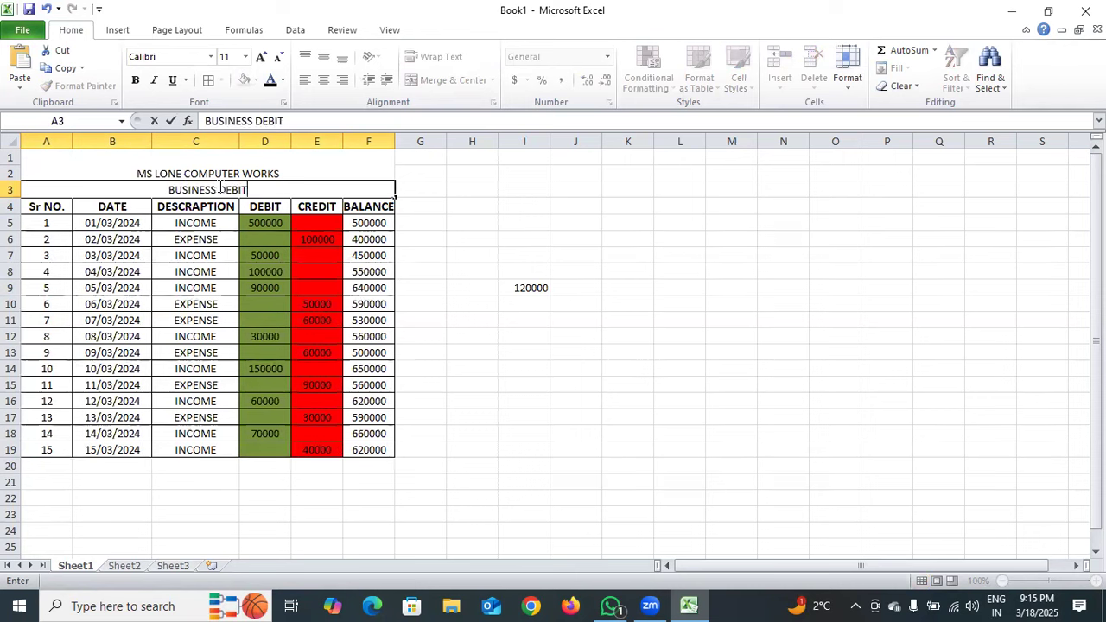
type(" AN")
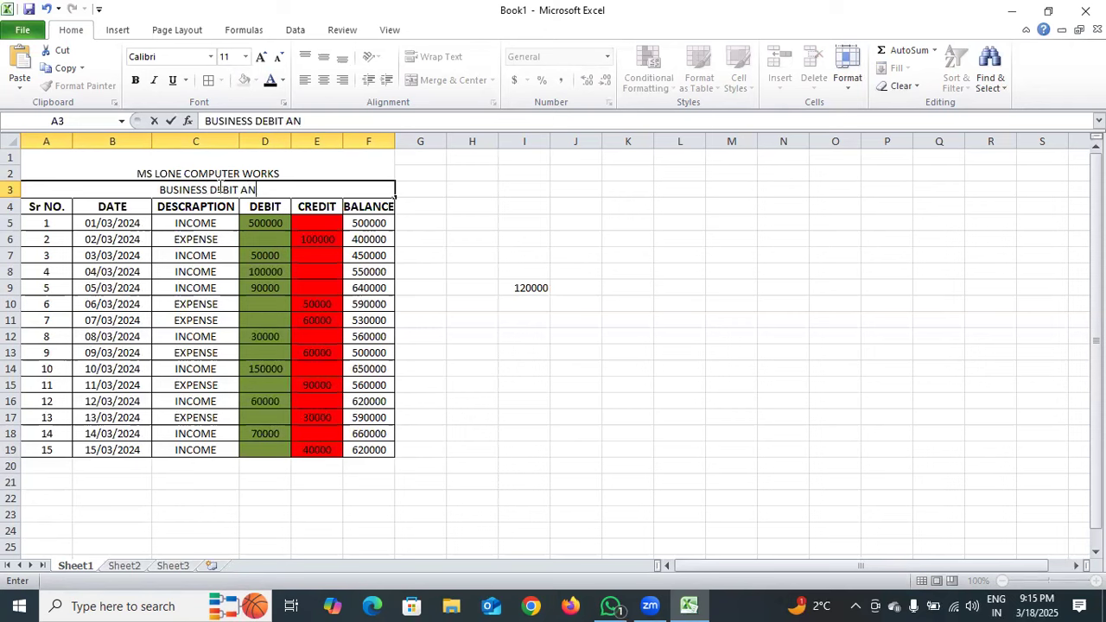
type("D CREDIT")
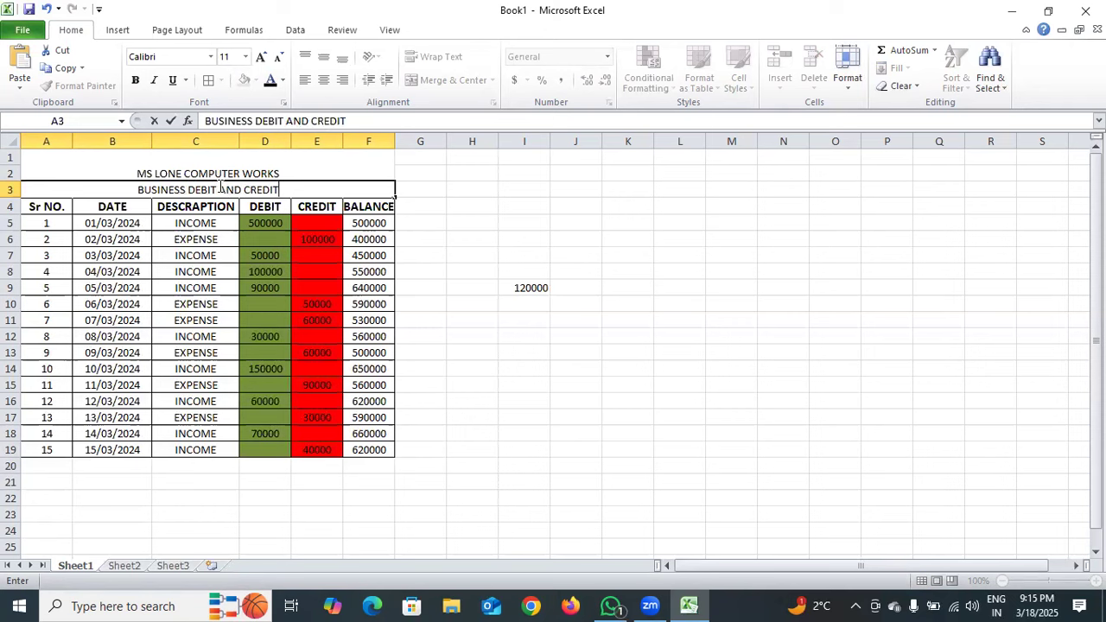
type(" ACC")
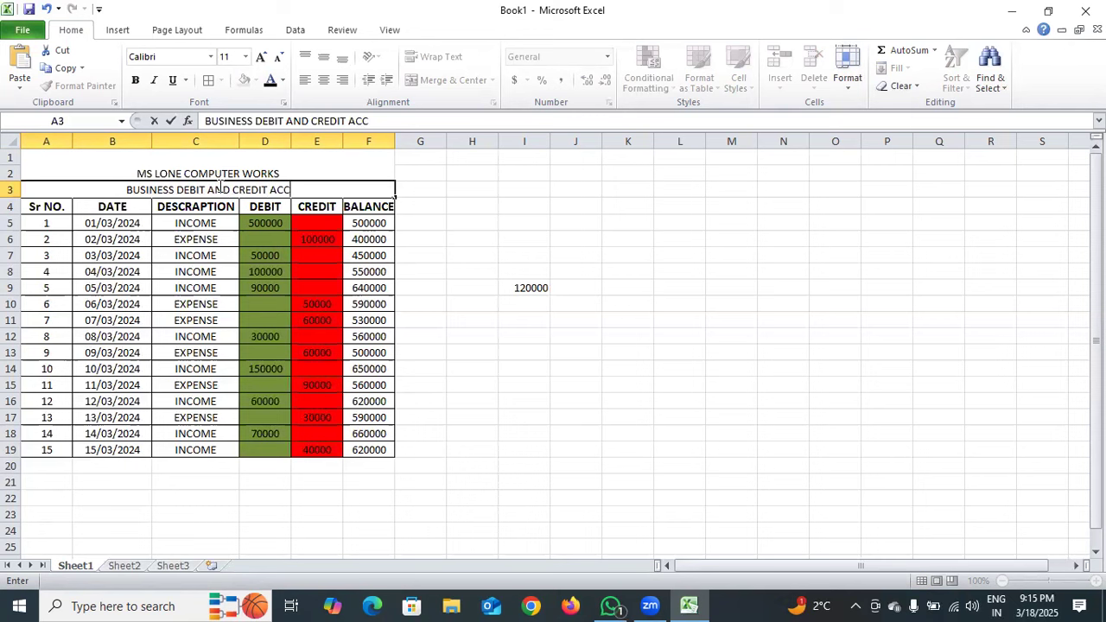
type("OUNT ")
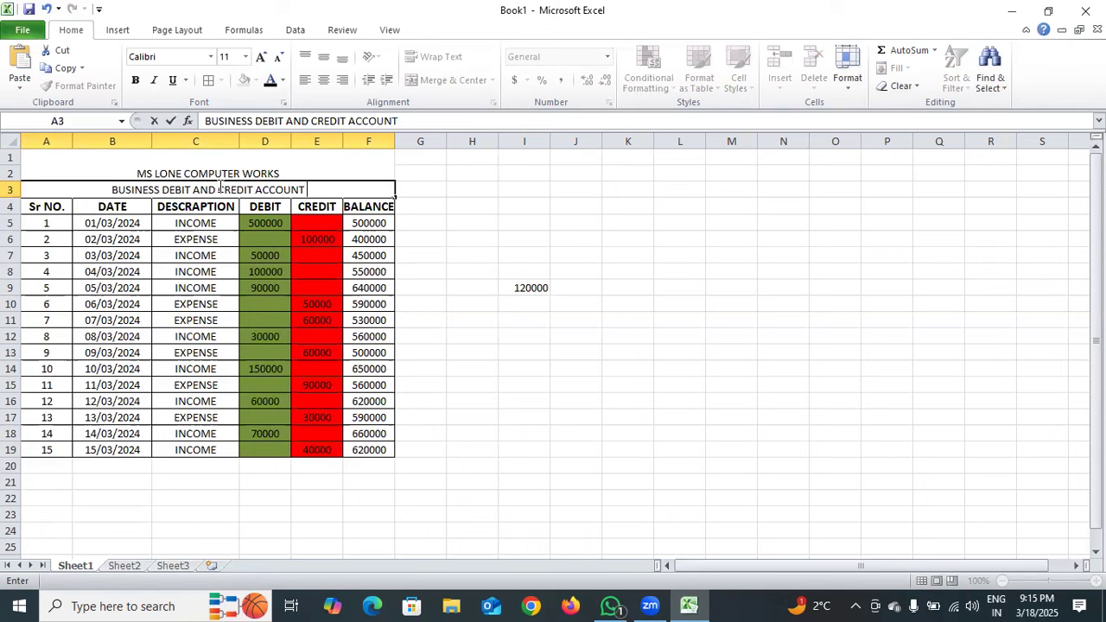
type("LADGER")
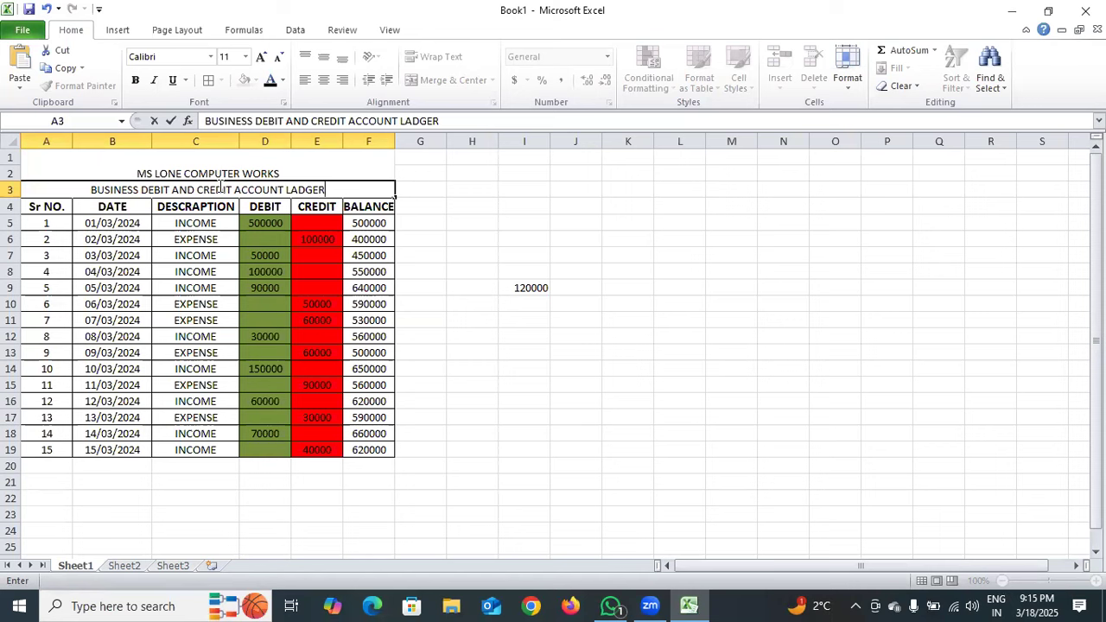
Centre the title in A1 vertically and format it in bold with font size 22.
left_click(221, 173)
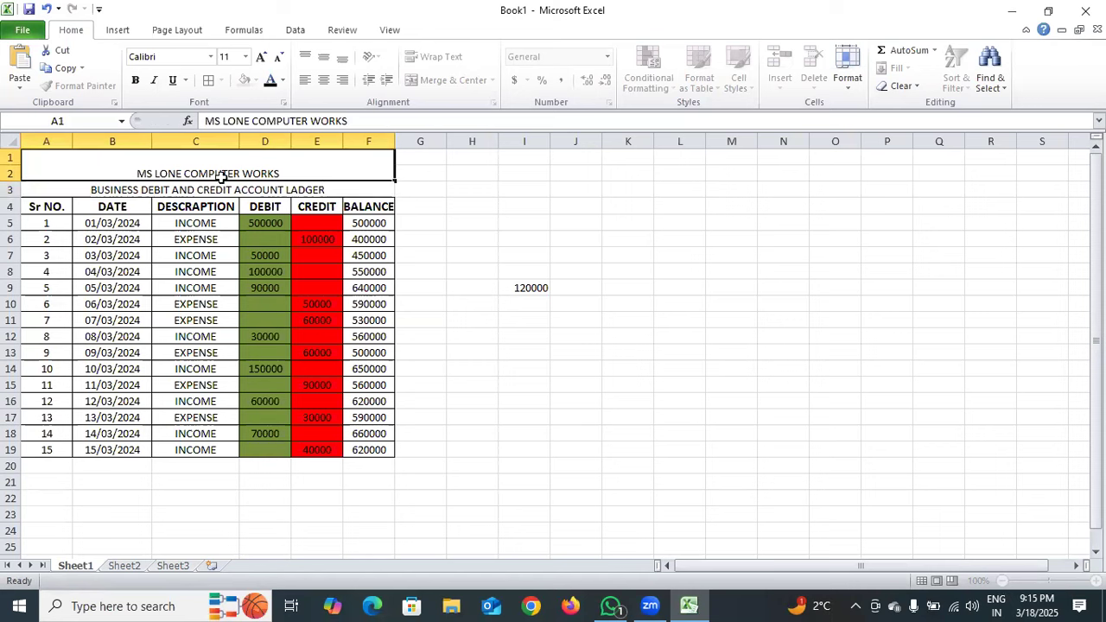
left_click(323, 58)
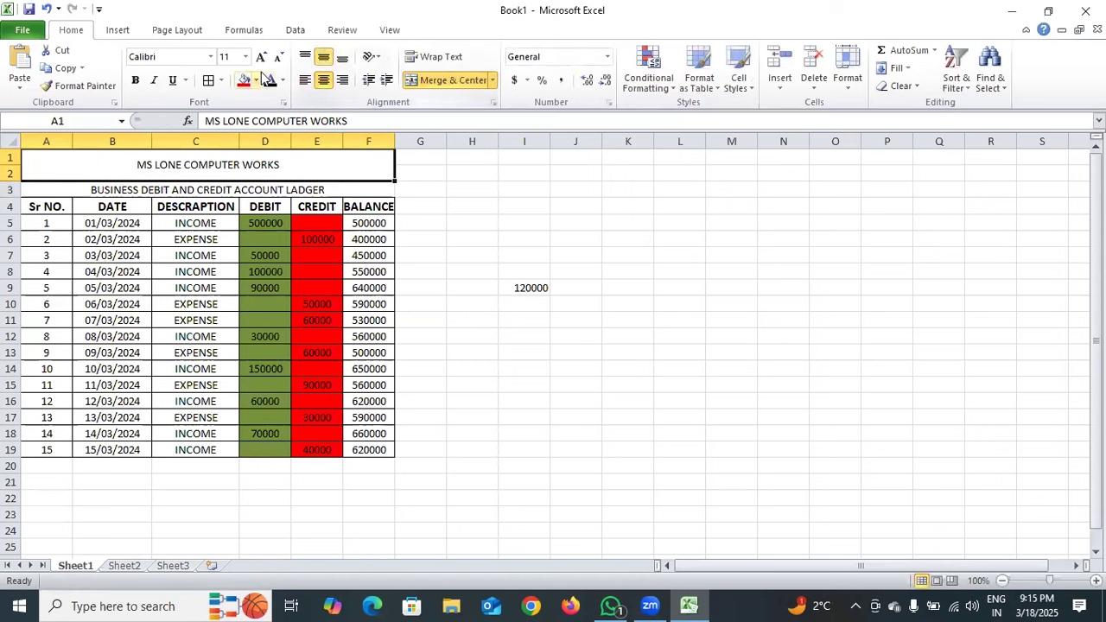
left_click(261, 57)
left_click(261, 57)
left_click(261, 57)
left_click(261, 57)
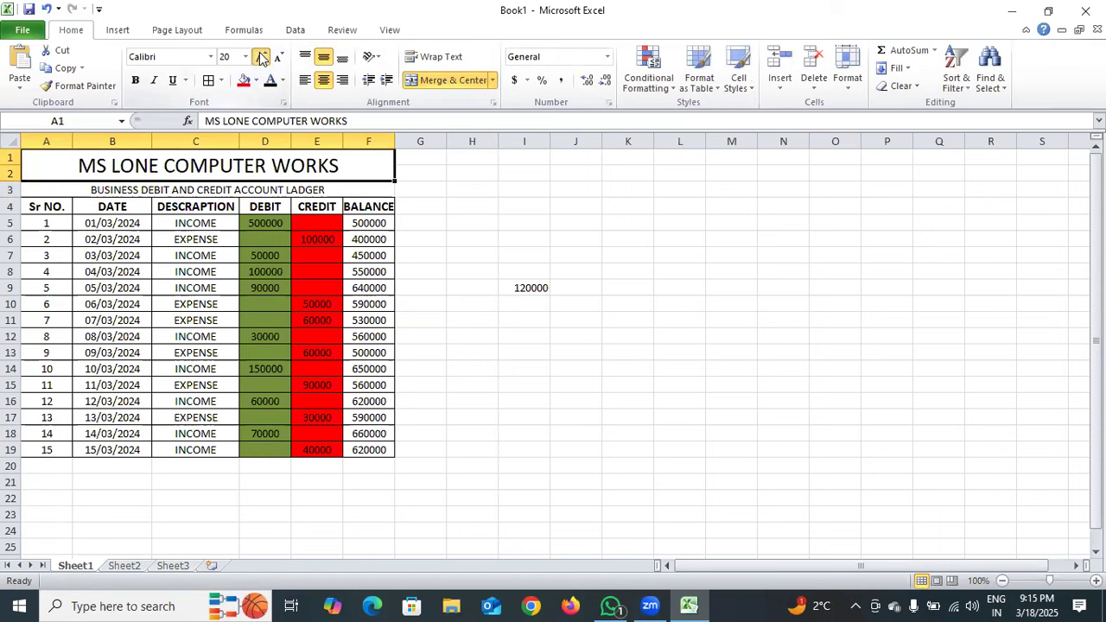
left_click(260, 57)
left_click(261, 57)
left_click(135, 79)
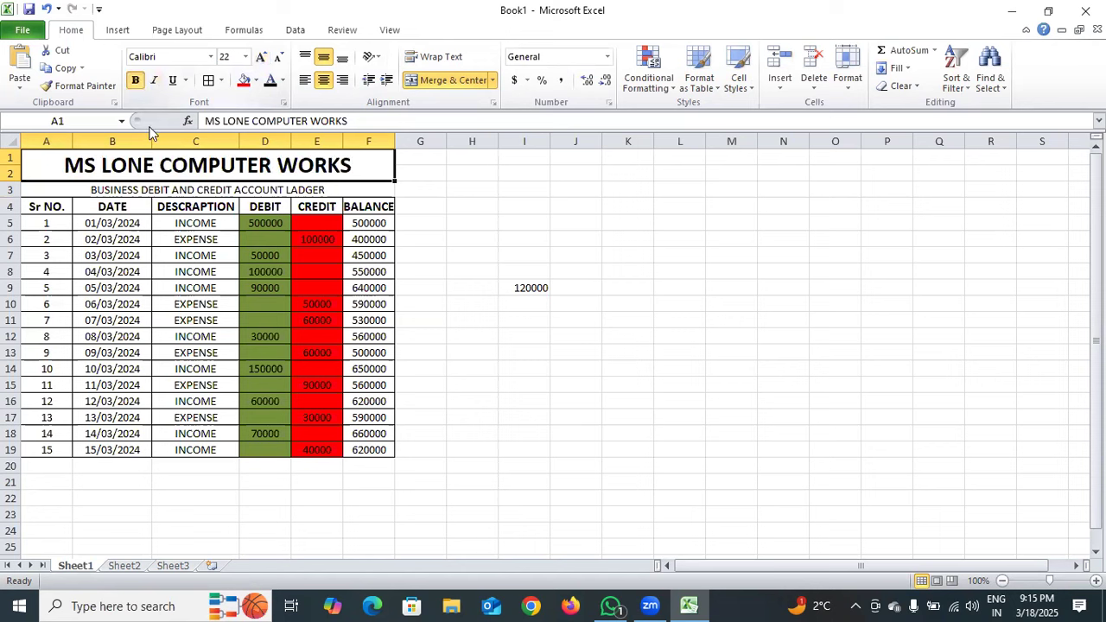
Format the subtitle in A3 in bold with font size 14.
left_click(169, 190)
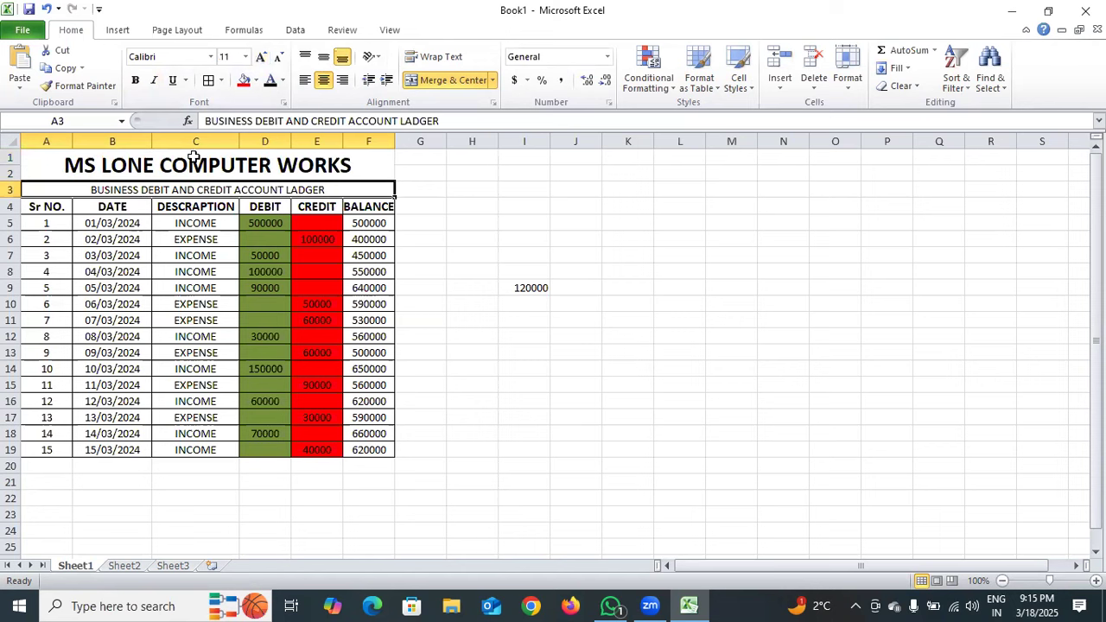
left_click(259, 58)
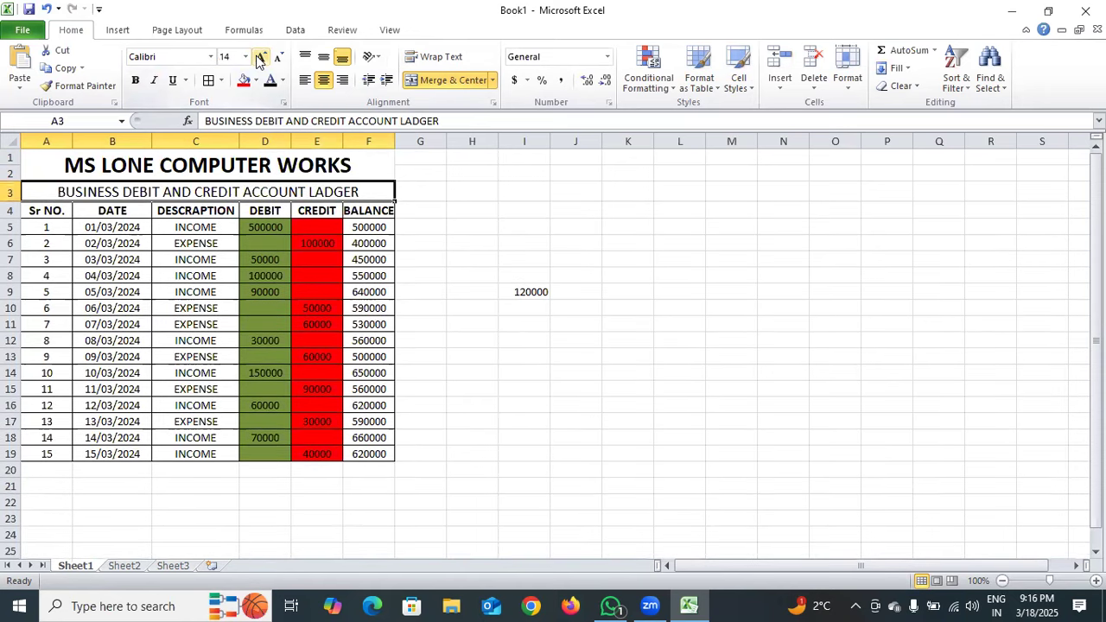
left_click(135, 80)
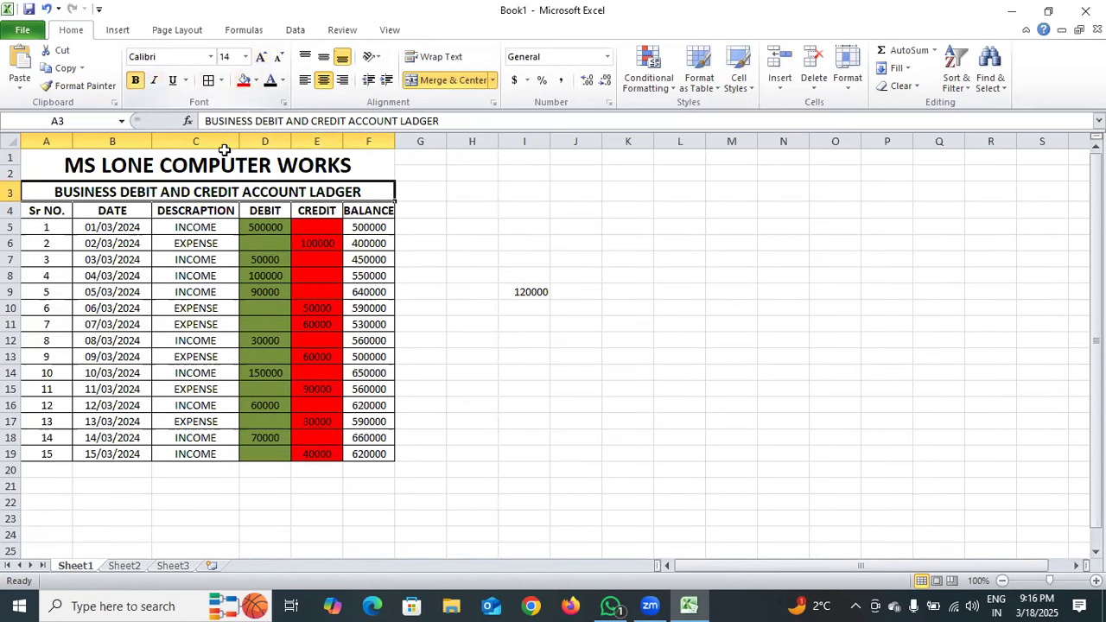
Fill the title in A1 with light blue and the subtitle in A3 with light red.
left_click(224, 152)
left_click(256, 80)
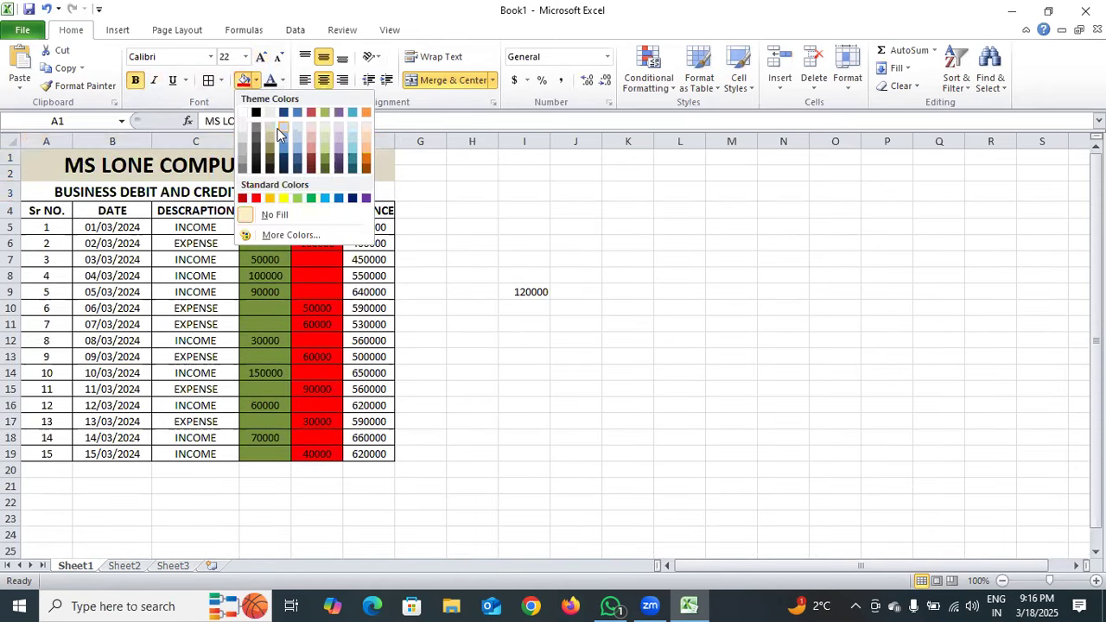
left_click(281, 128)
left_click(261, 191)
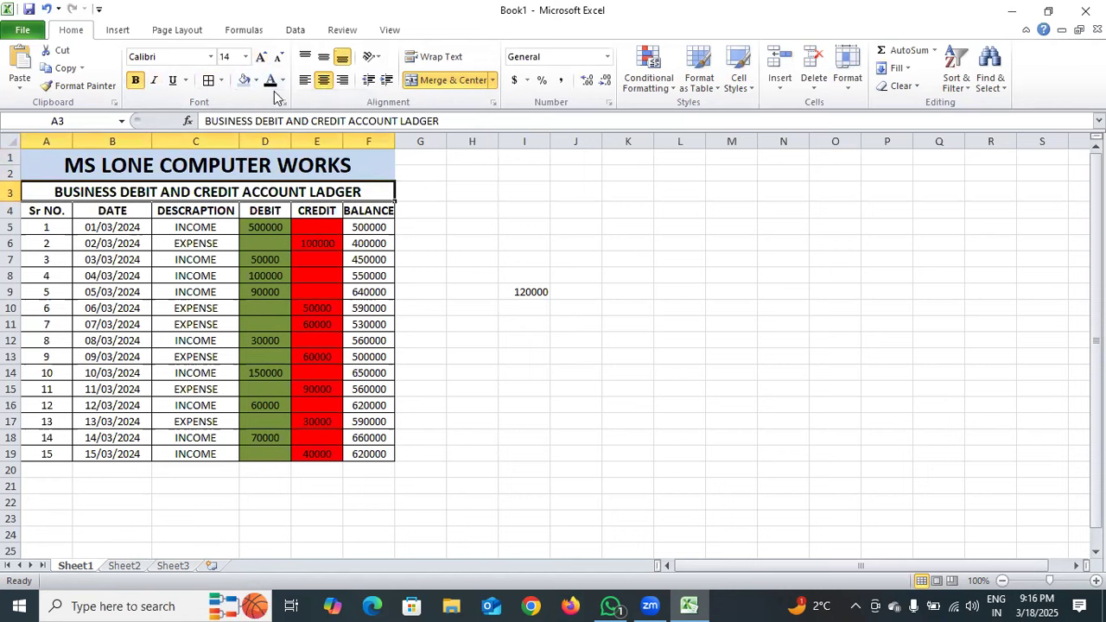
left_click(255, 80)
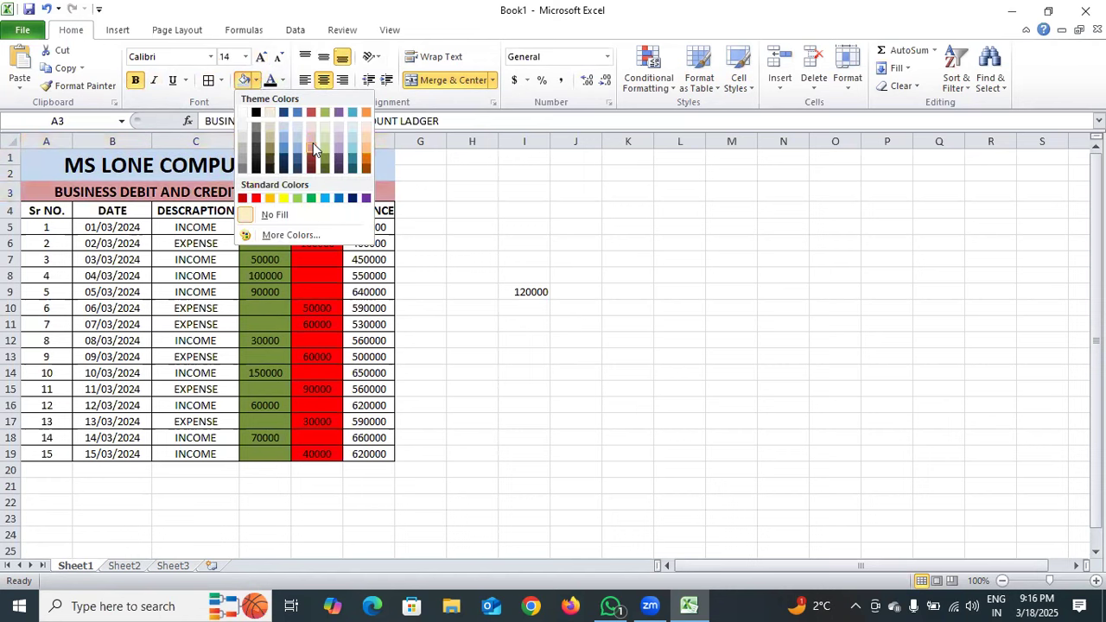
left_click(312, 142)
Fill the ledger's header row A4:F4 with light purple.
left_click_drag(50, 212, 377, 209)
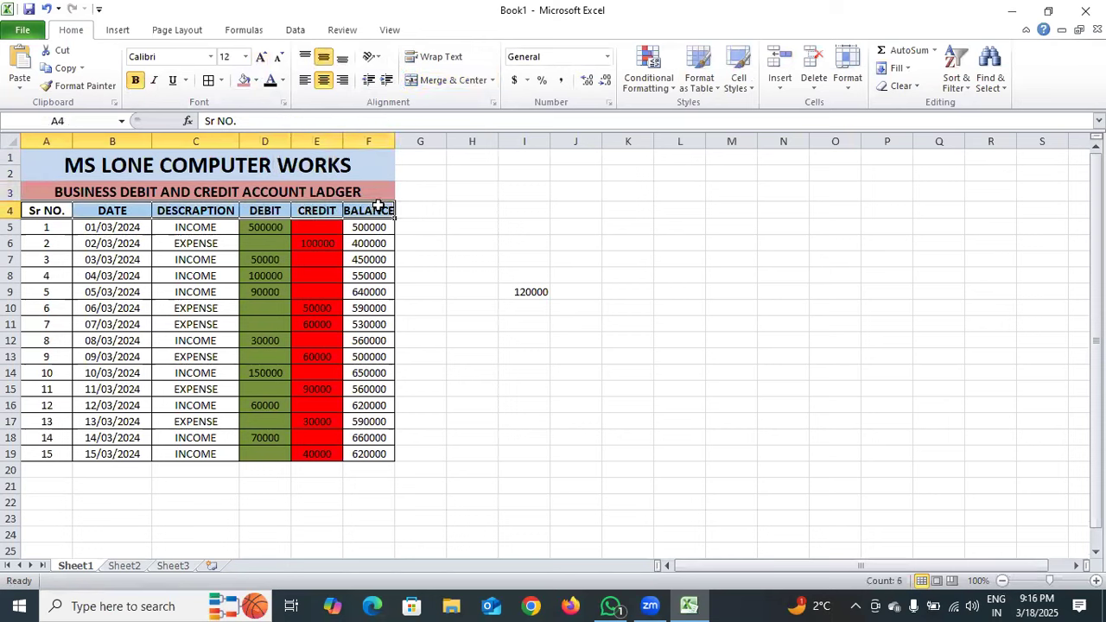
left_click(254, 80)
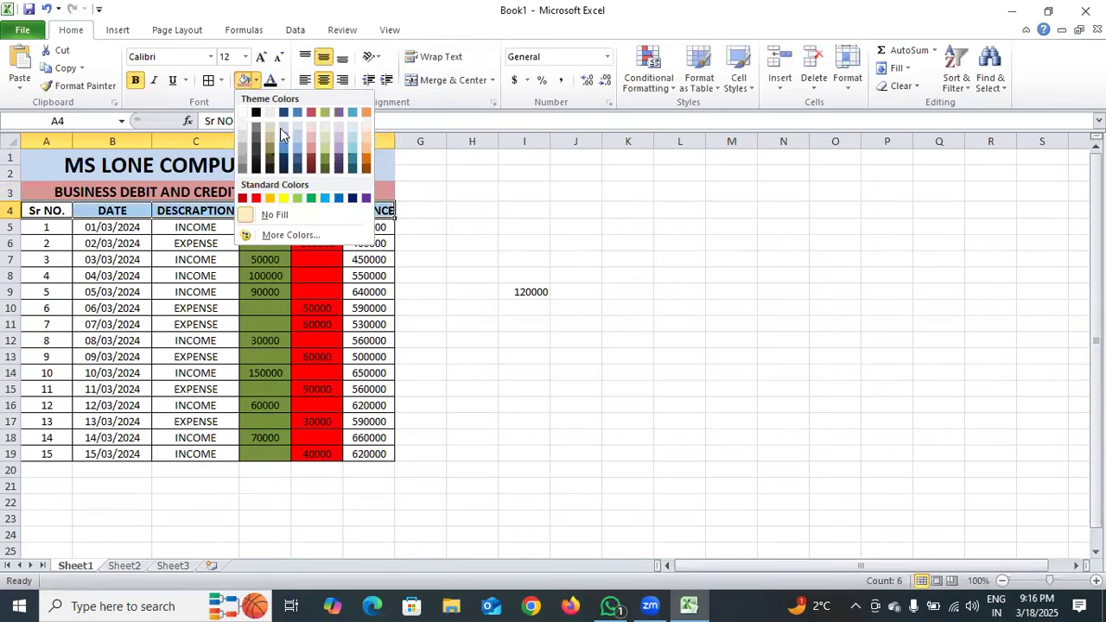
left_click(340, 158)
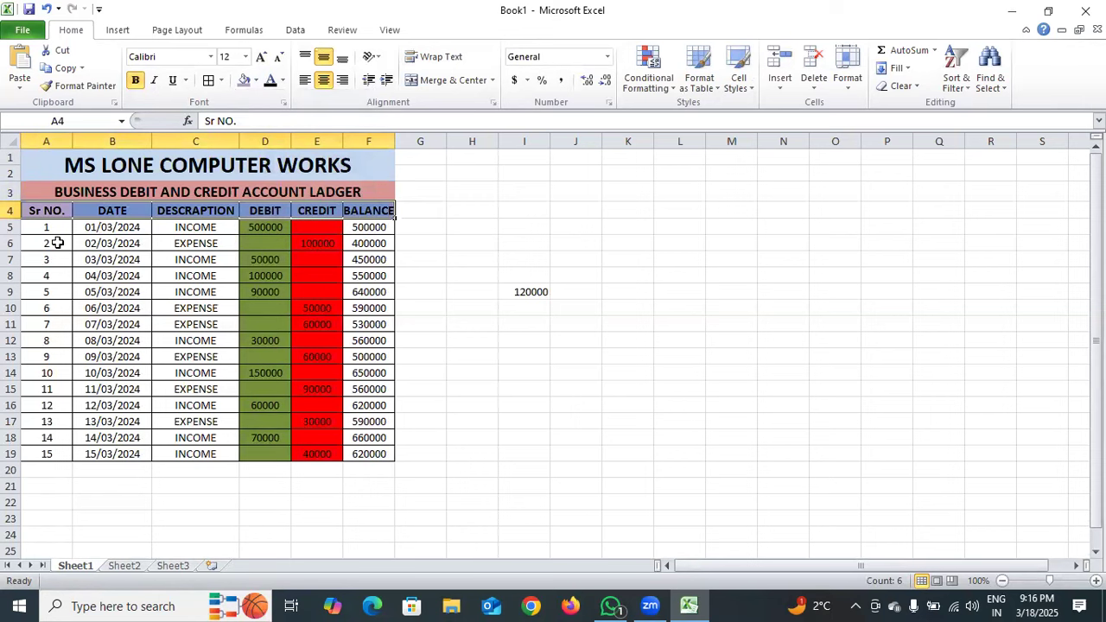
Fill the serial number, date and description cells A5:C19 with light aqua and the balance cells F5:F19 with light blue.
left_click_drag(55, 233, 203, 456)
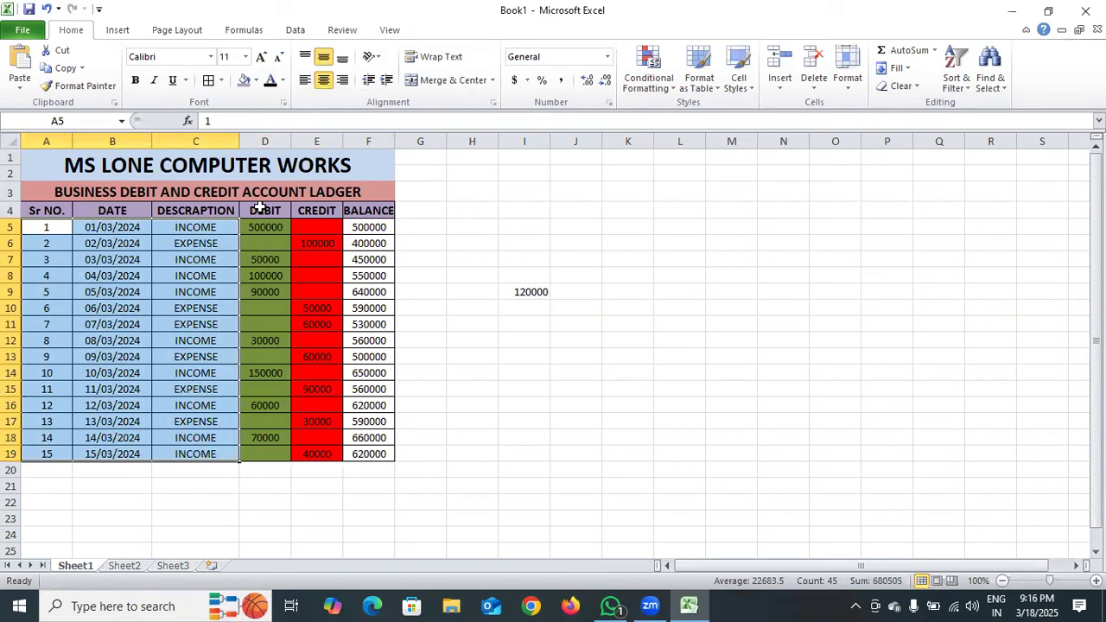
left_click(257, 80)
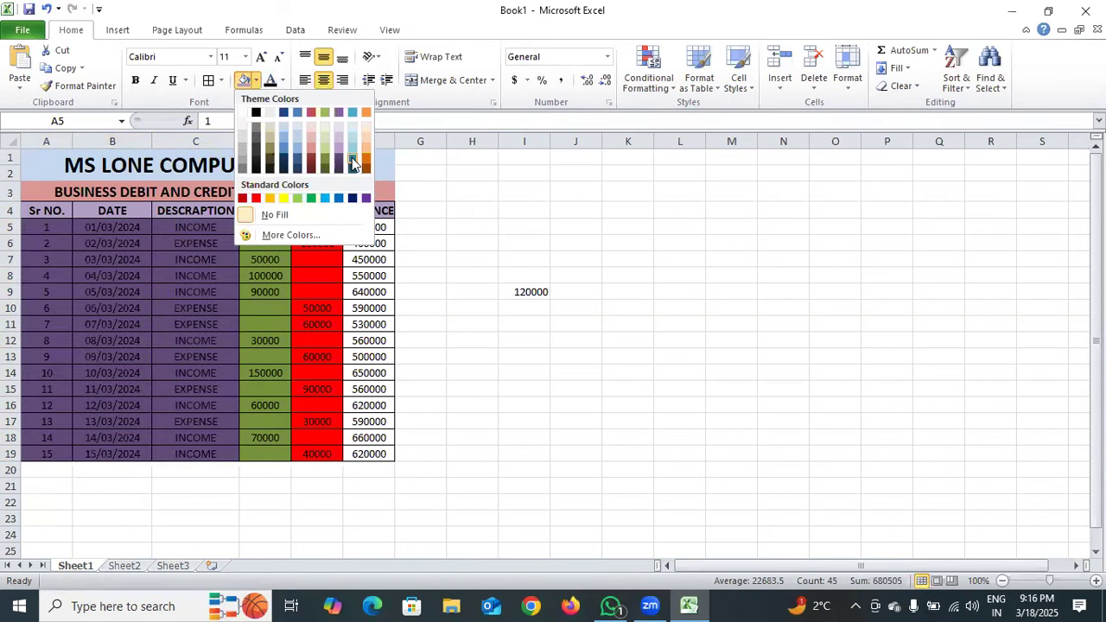
left_click(357, 155)
left_click(367, 273)
left_click(369, 227)
left_click_drag(371, 273, 360, 452)
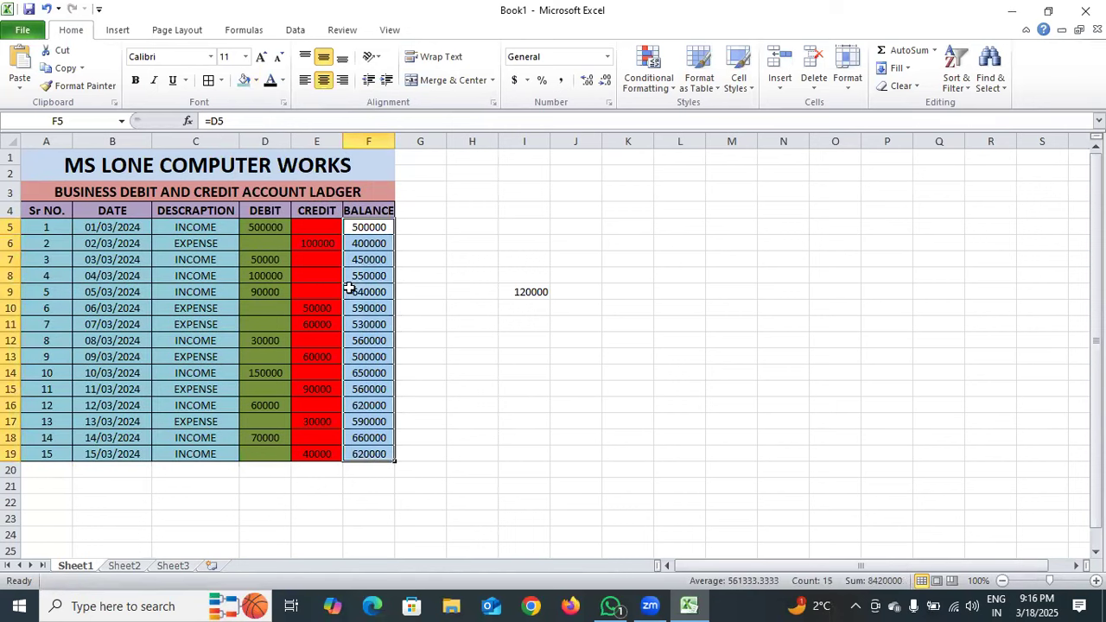
left_click(257, 82)
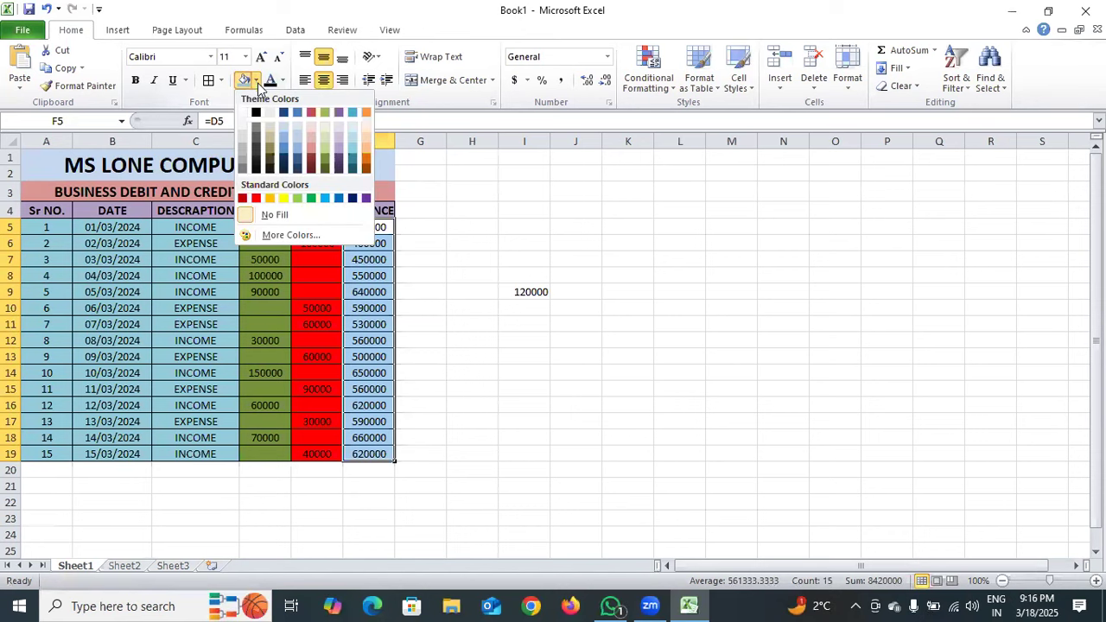
left_click(298, 147)
left_click(420, 247)
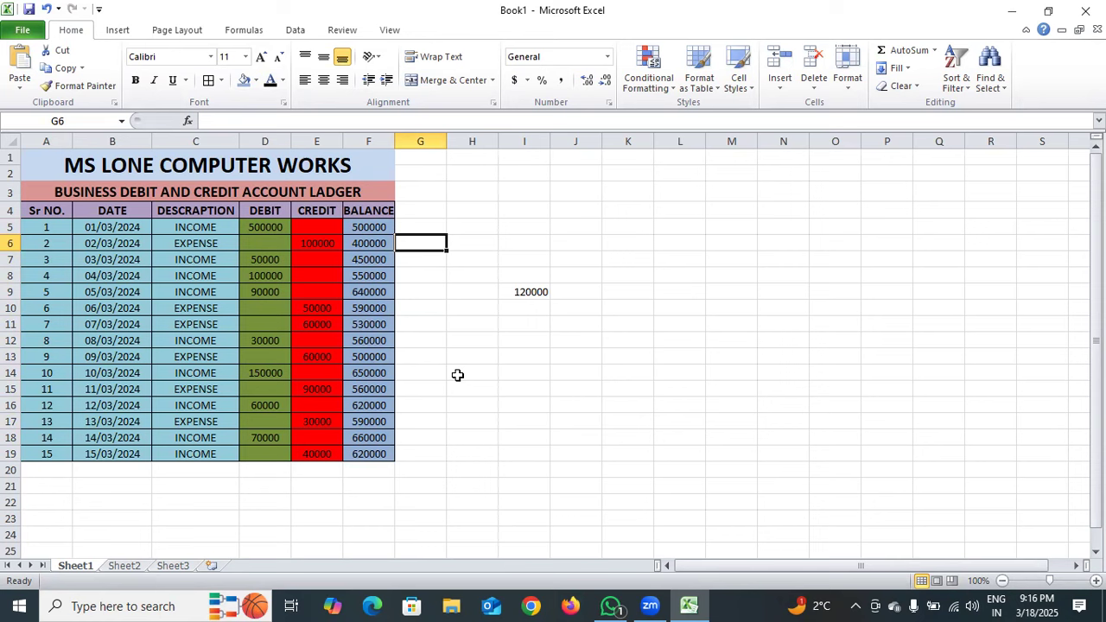
Delete the balance difference calculation from cell I9.
left_click(523, 292)
key("Delete")
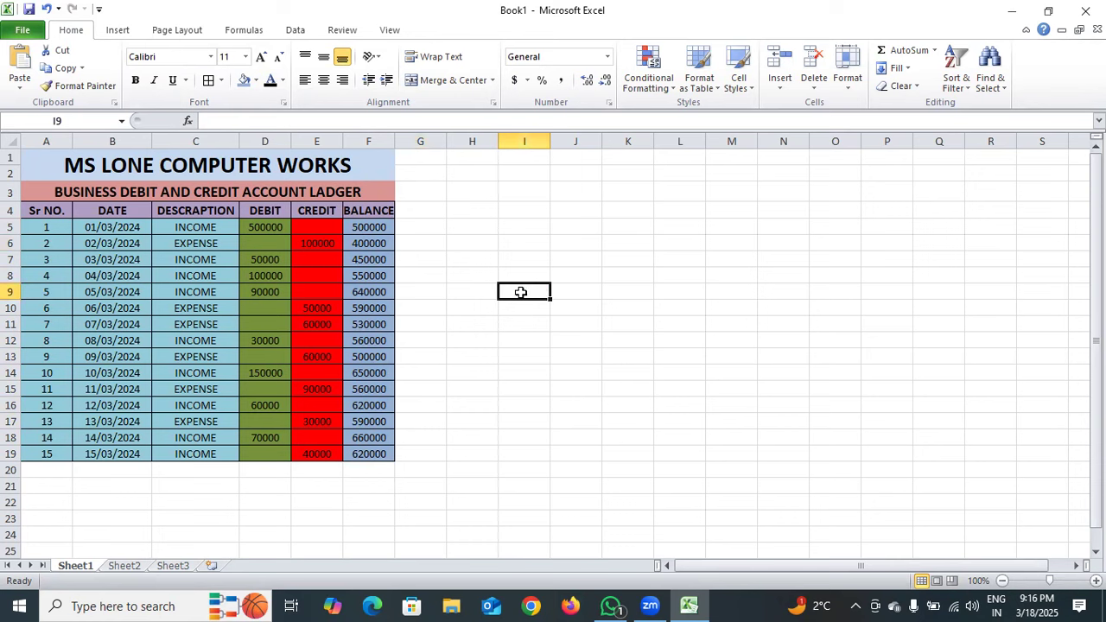
left_click(512, 333)
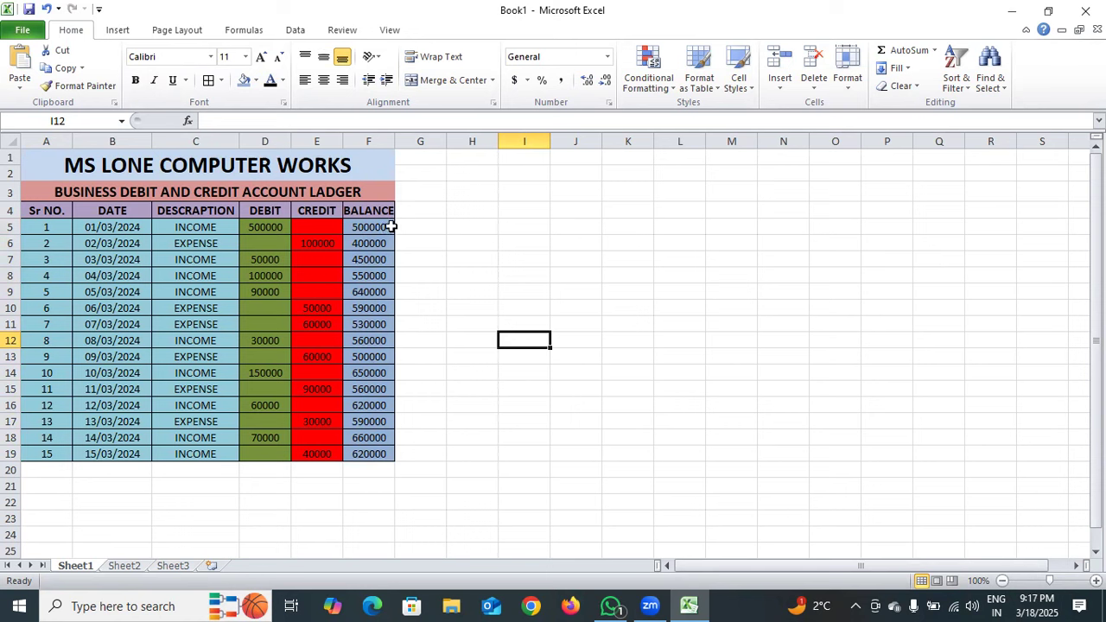
Save the ledger workbook as BUSINESS DEBIT AND CREDIT ACCOUNT LADGER in the Documents folder.
left_click(29, 12)
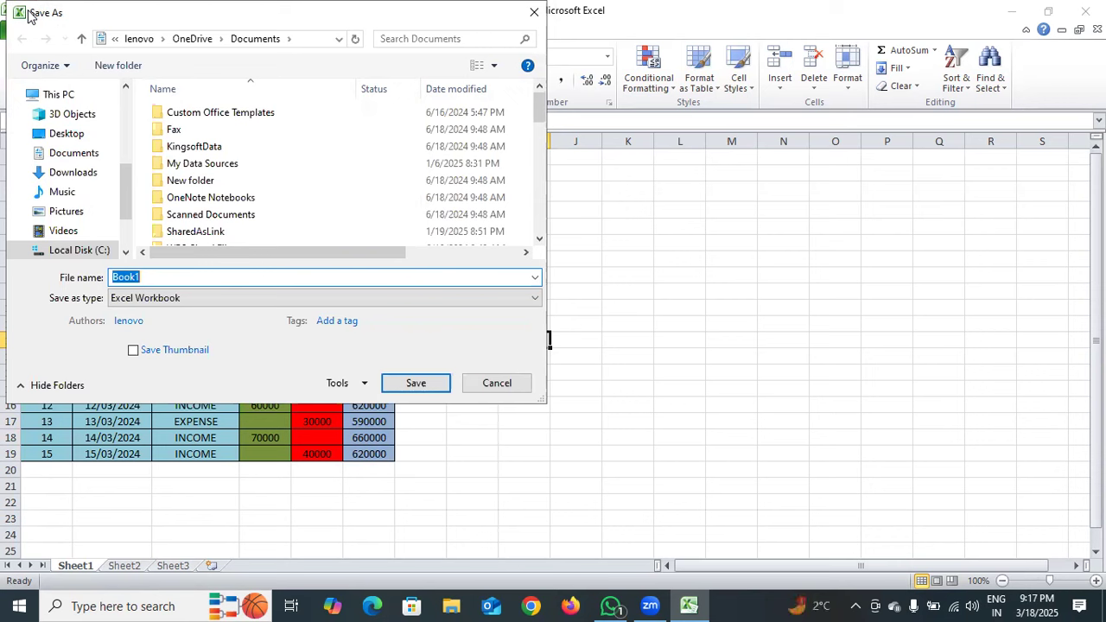
type("B")
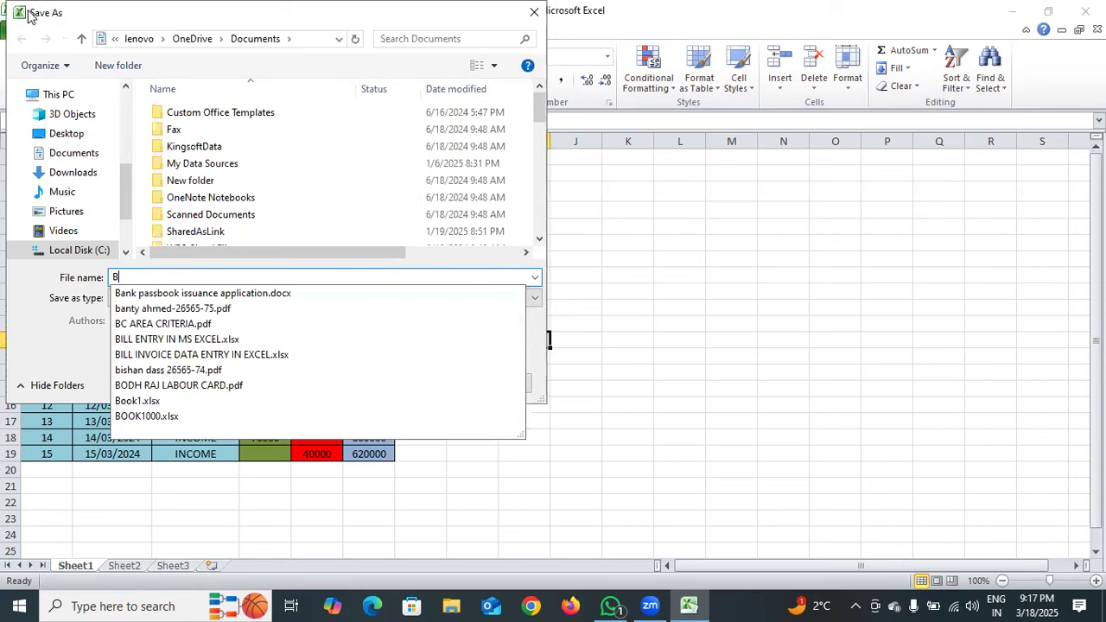
type("USINESS")
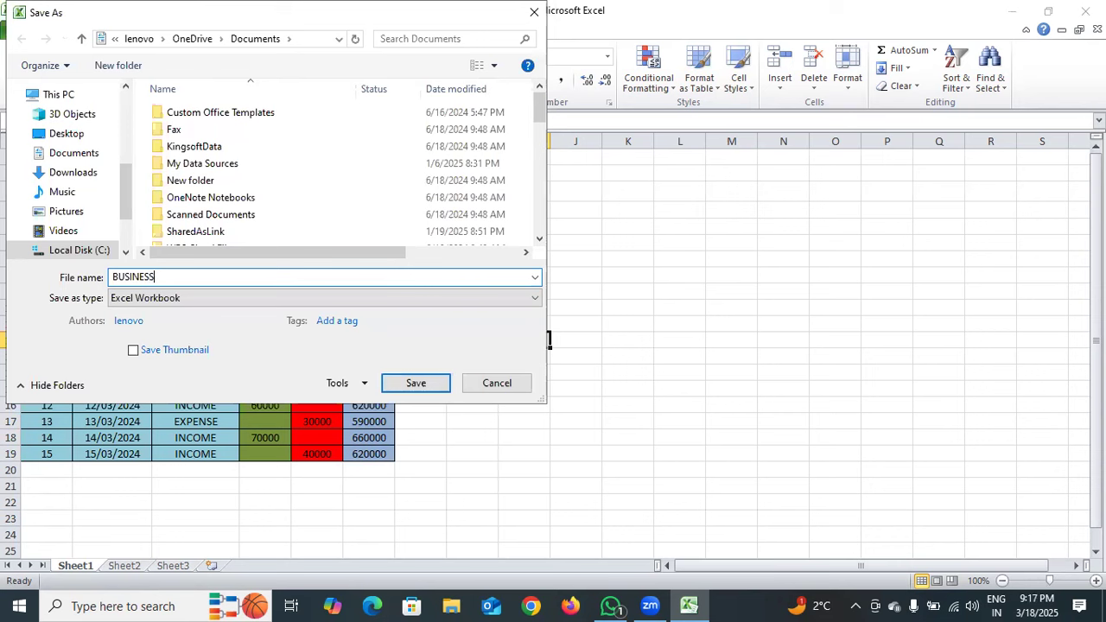
type(" DEBIT AND CREDIT LA")
key("BackSpace")
type("ACCOUNT L")
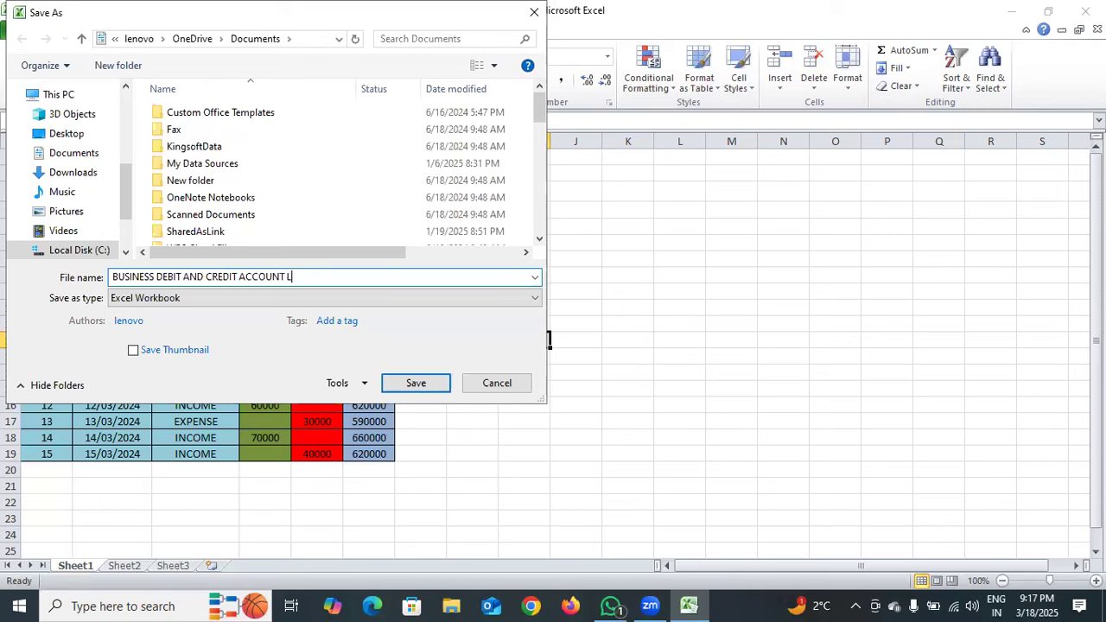
type("ADGER")
key("Return")
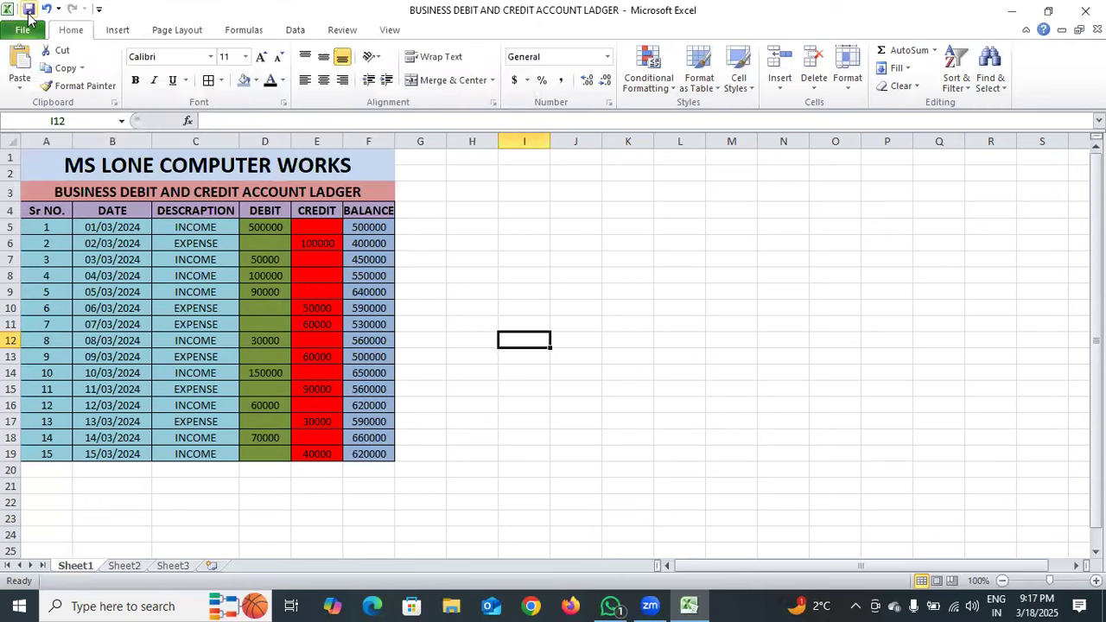
Create a new blank workbook and enter the headers NAME, ITEMS and QUANTITY in A3:C3.
key("ctrl+n")
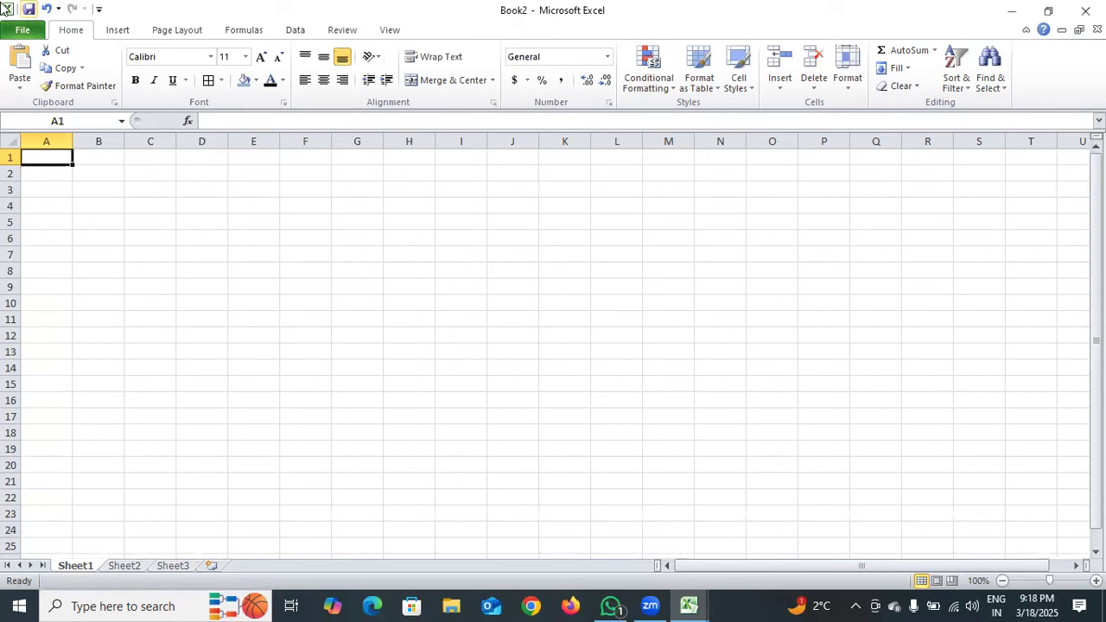
left_click(65, 190)
double_click(65, 191)
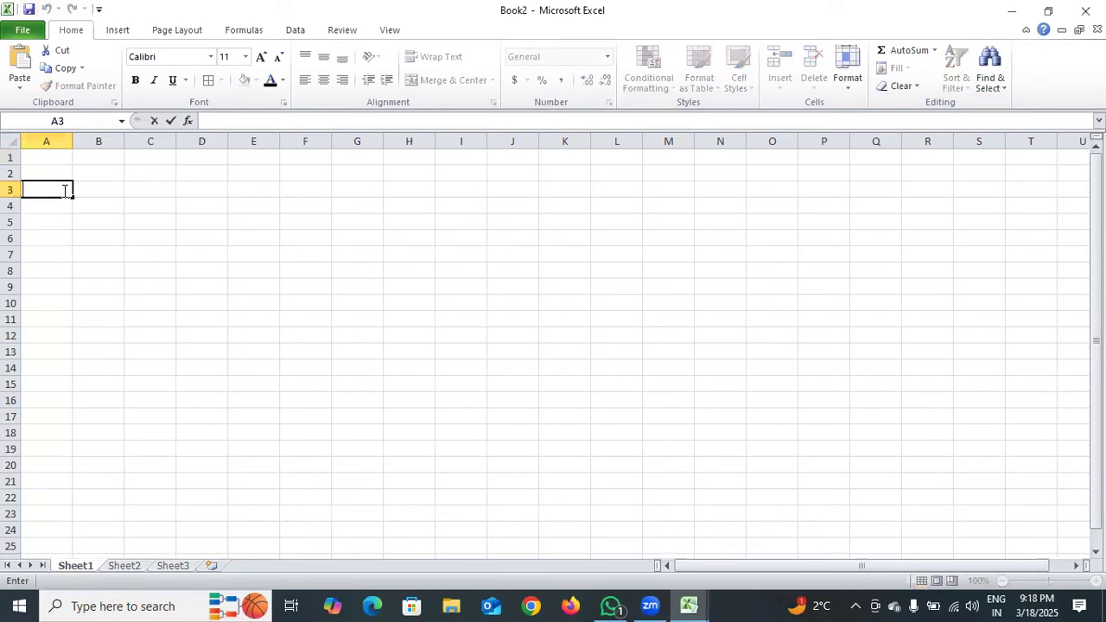
type("NAME")
left_click(93, 184)
double_click(100, 188)
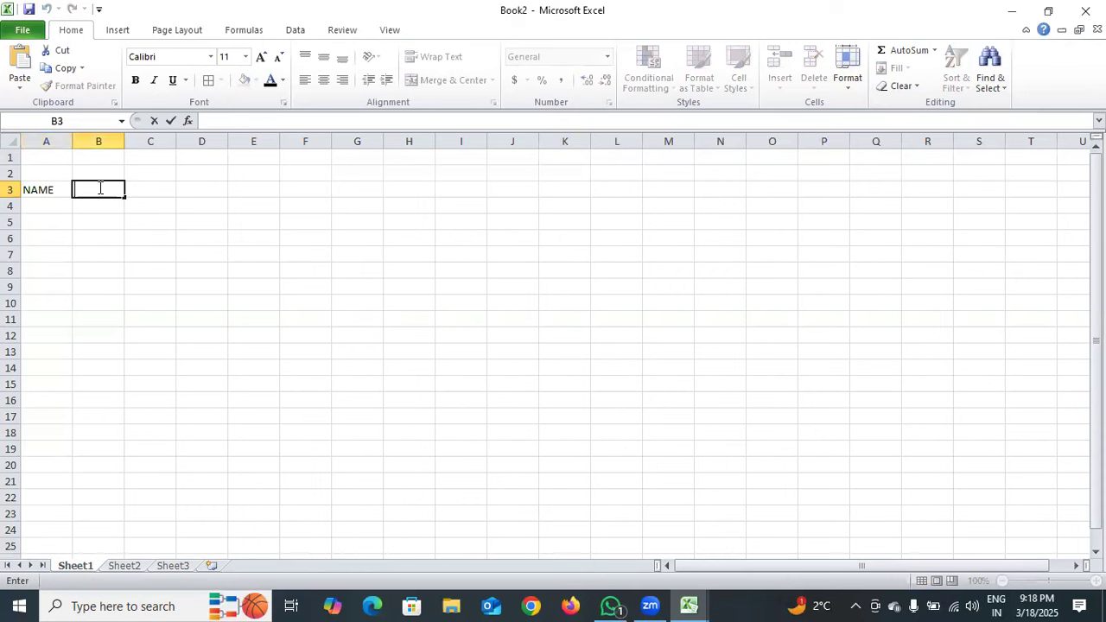
type("ITEMS")
left_click(161, 190)
double_click(160, 190)
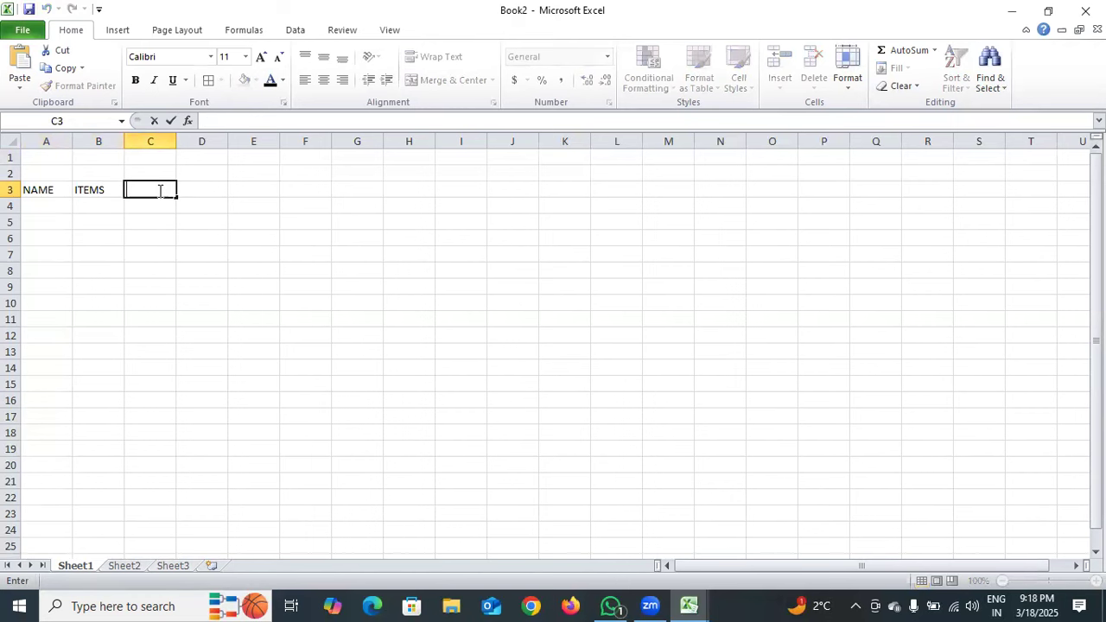
type("QUANTITY")
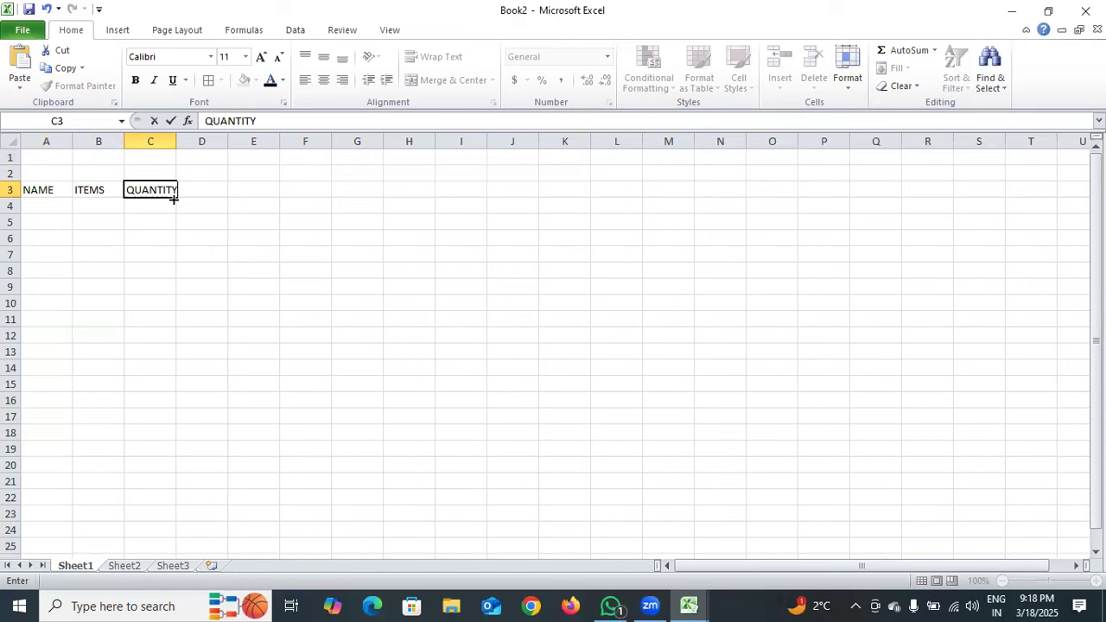
Enter the headers RATE in D3 and AMOUNT in E3.
double_click(207, 188)
left_click(210, 207)
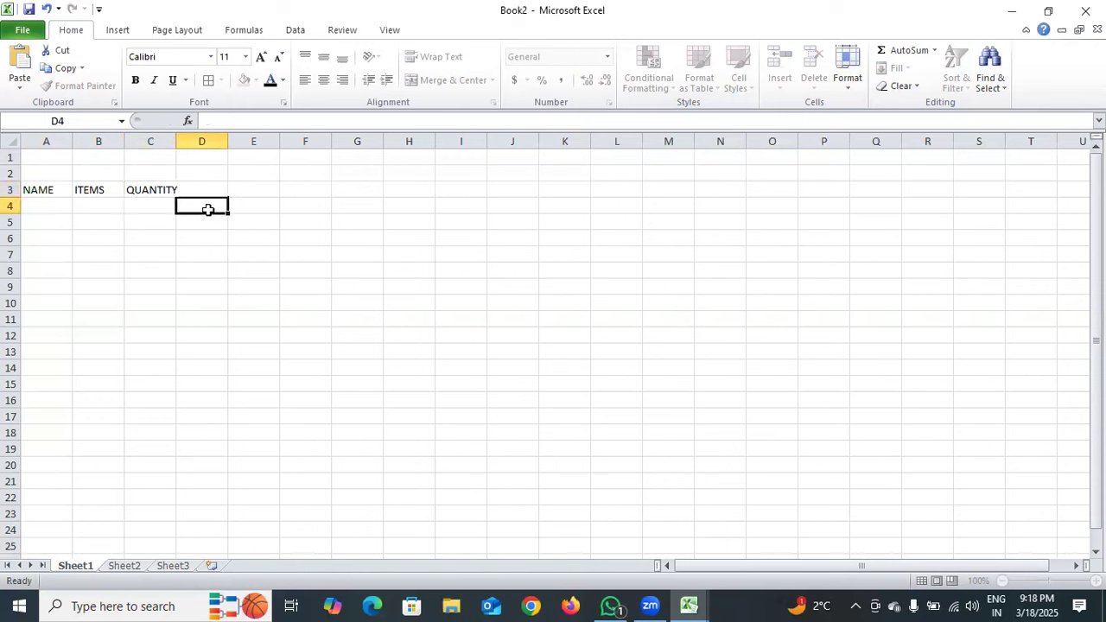
left_click(212, 190)
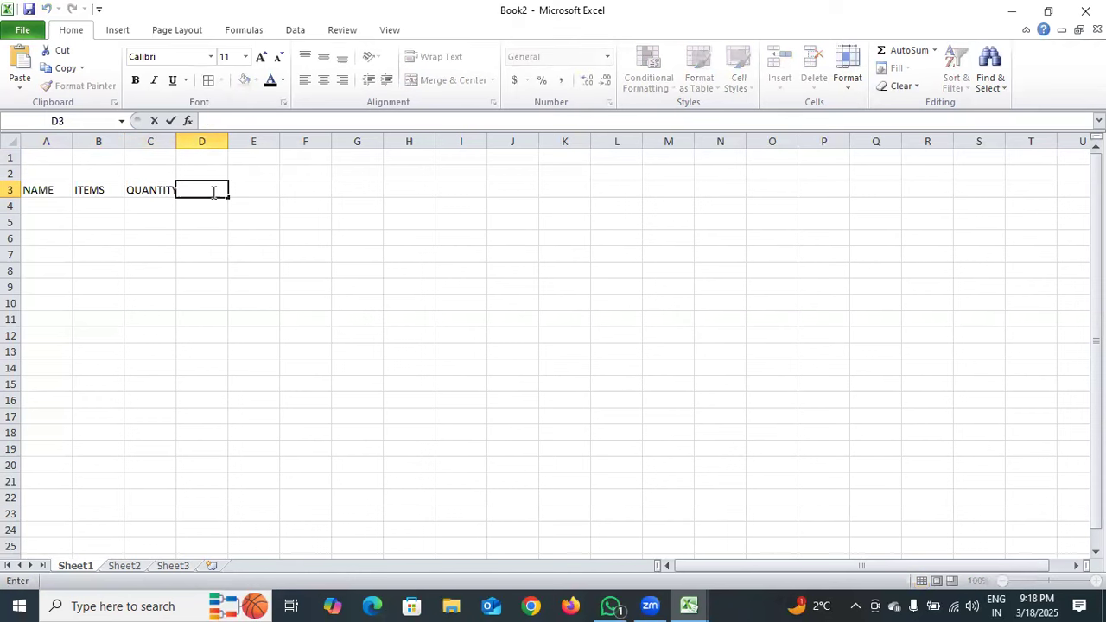
type("RATE")
left_click(259, 189)
type("A")
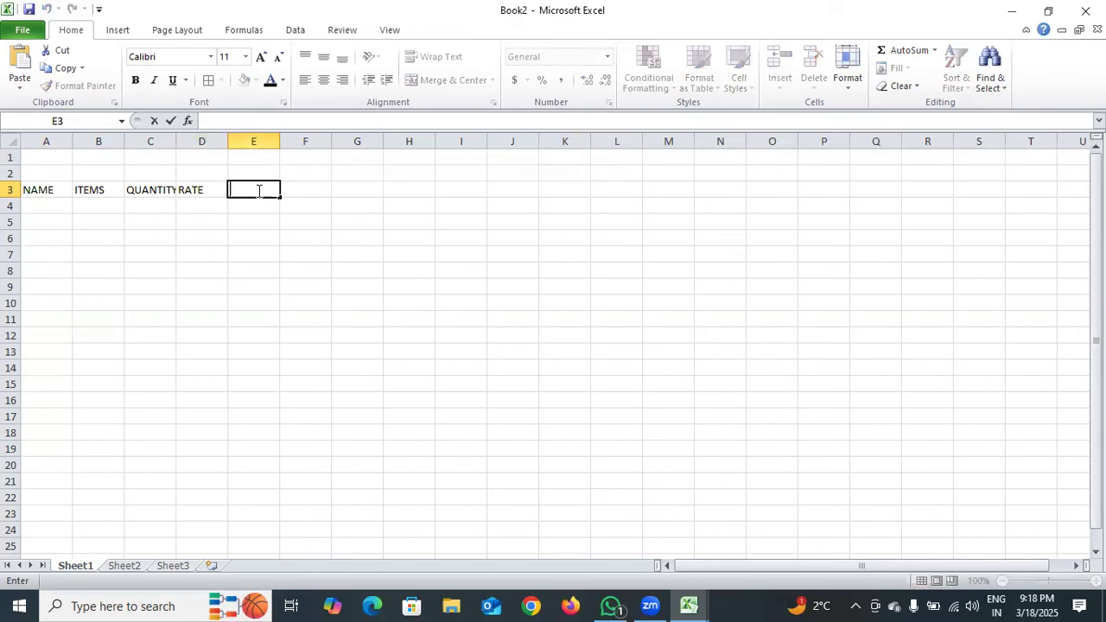
type("MOUNT")
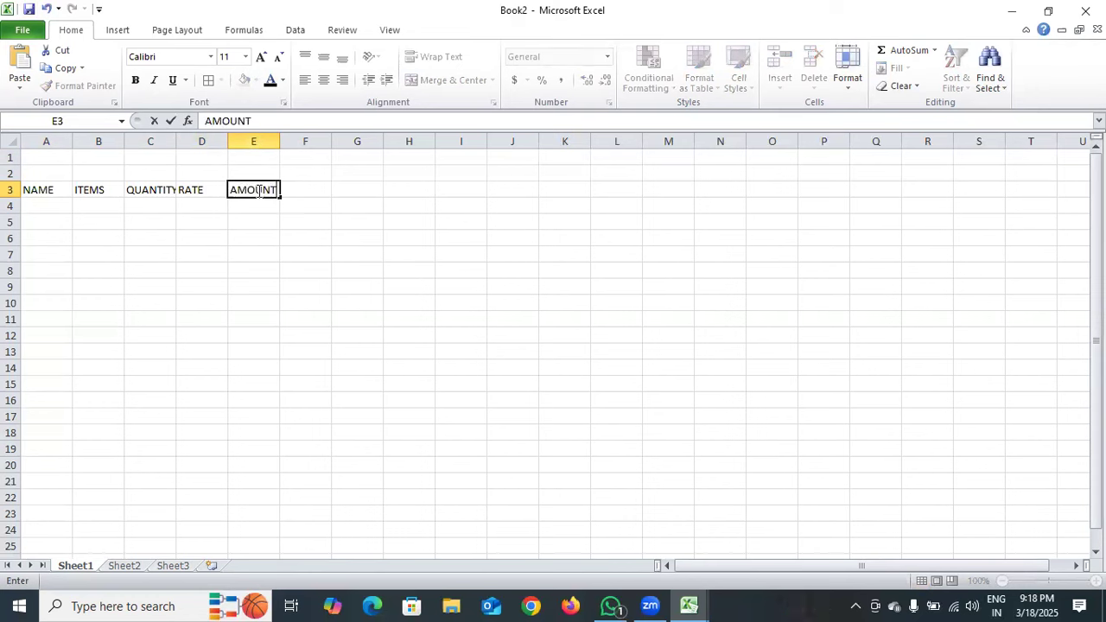
Widen the QUANTITY column C to about 10.71 so its header fits.
left_click(178, 142)
left_click_drag(175, 142, 188, 155)
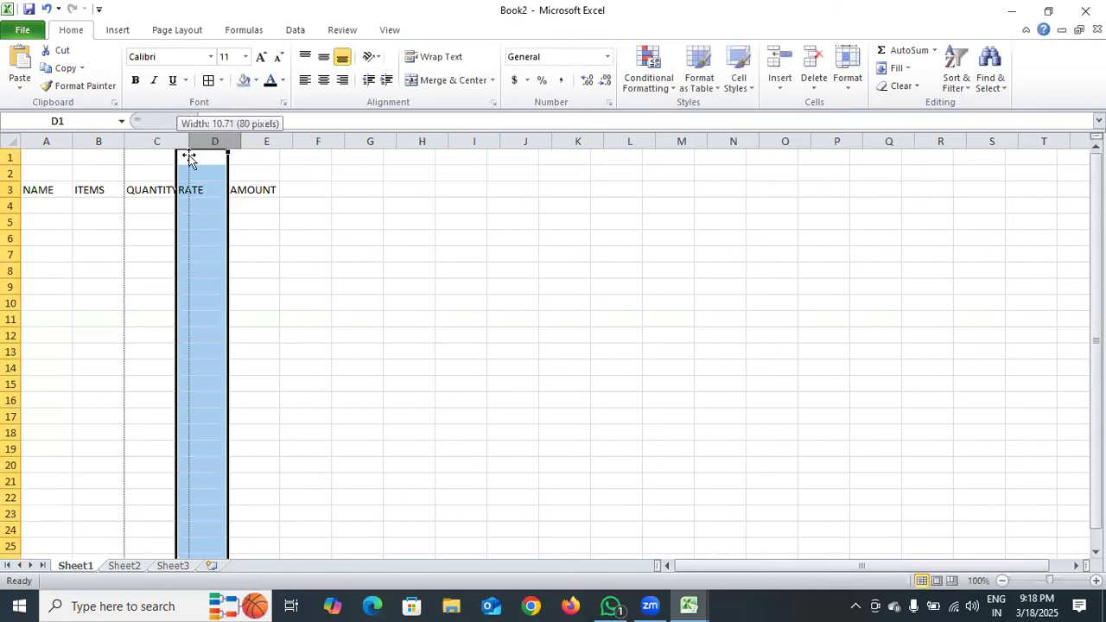
left_click(220, 302)
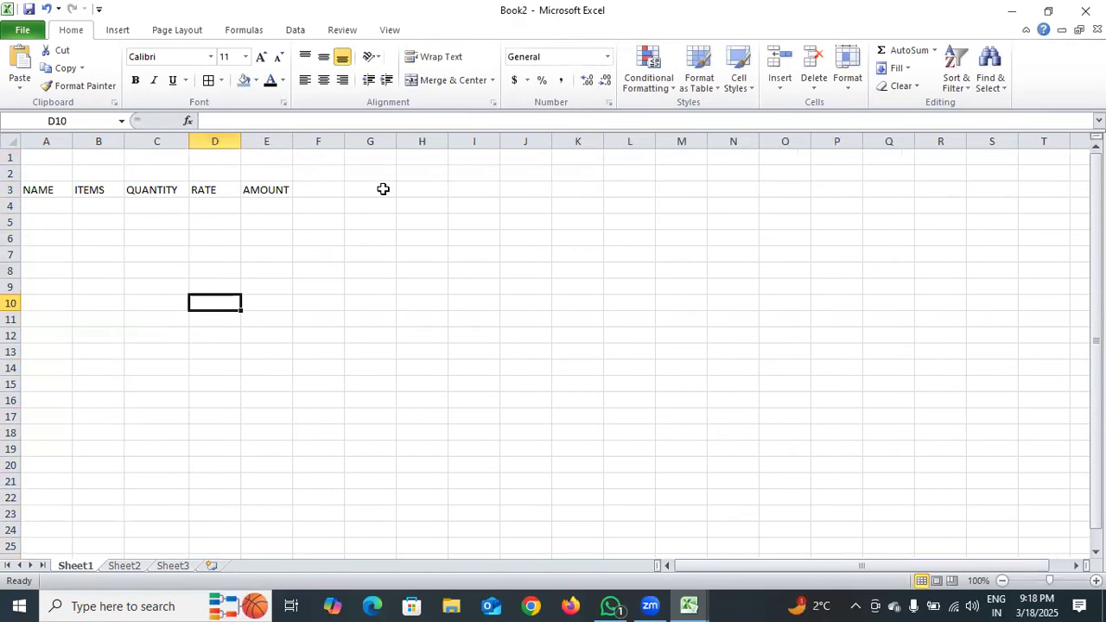
Merge G3:H3 across and enter the label SEARCH in it.
left_click_drag(370, 190, 422, 190)
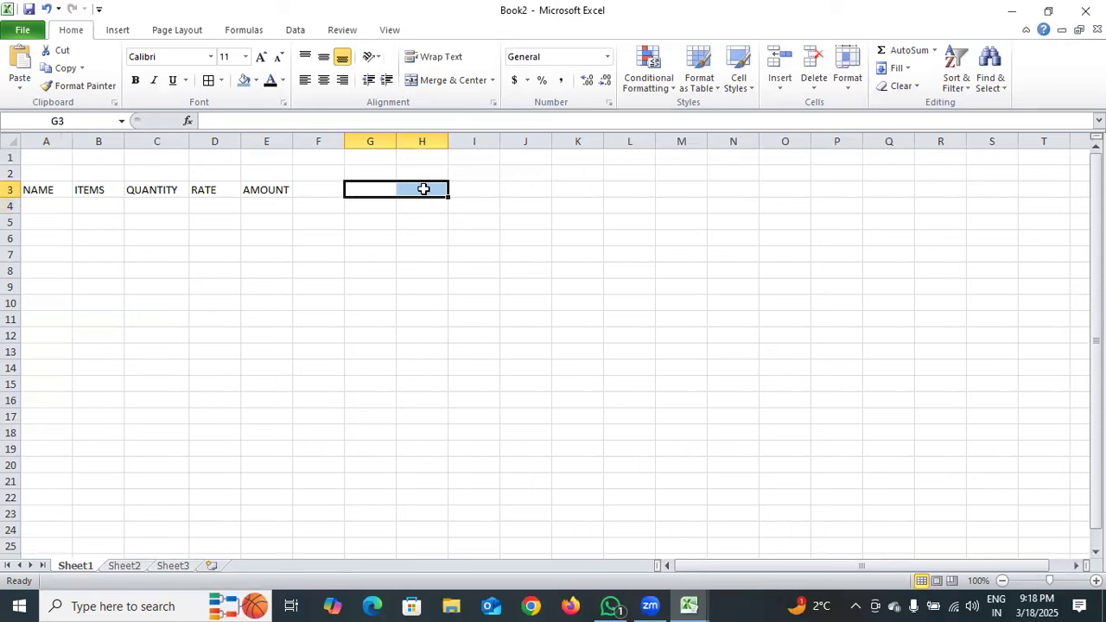
left_click(493, 81)
left_click(480, 120)
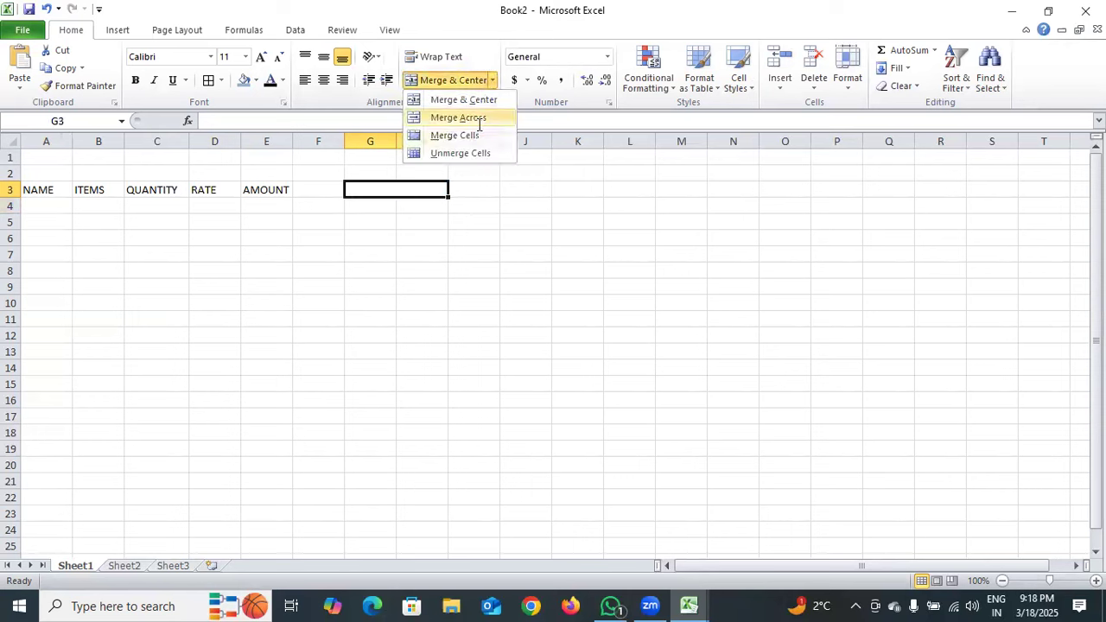
double_click(406, 189)
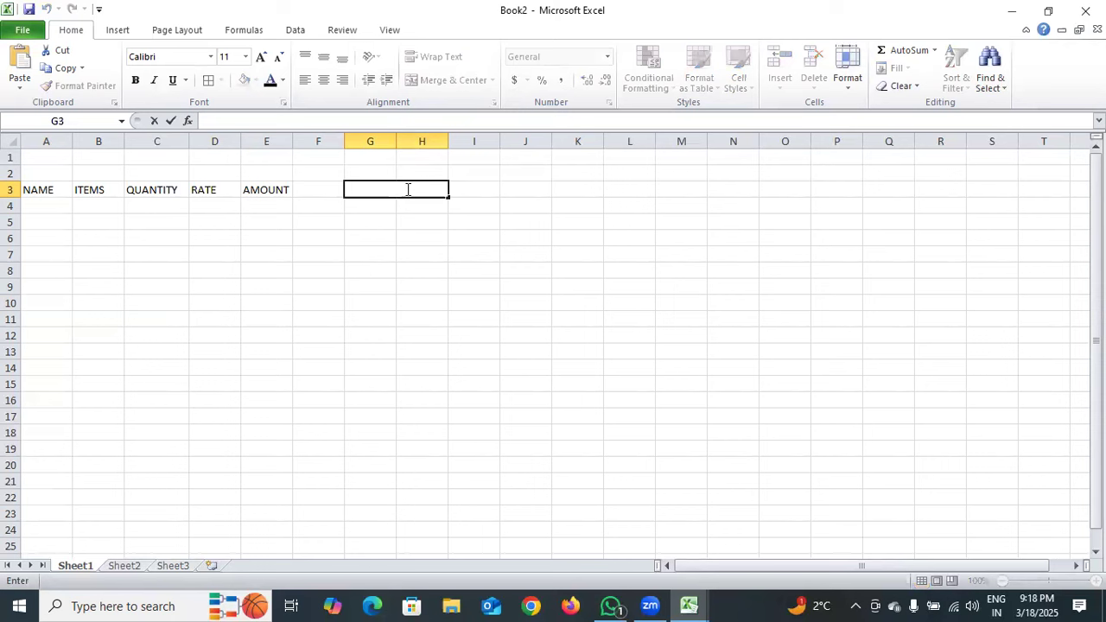
type("SEARCH BO")
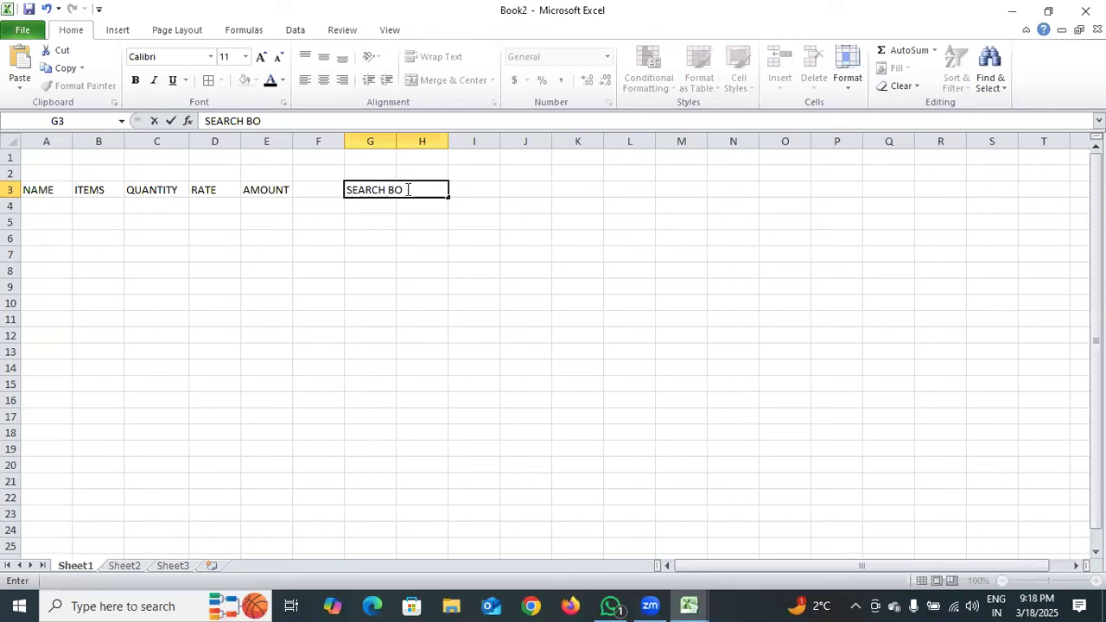
key("BackSpace")
key("BackSpace")
Merge the cells G4:H4 across below the SEARCH label.
left_click_drag(363, 204, 422, 207)
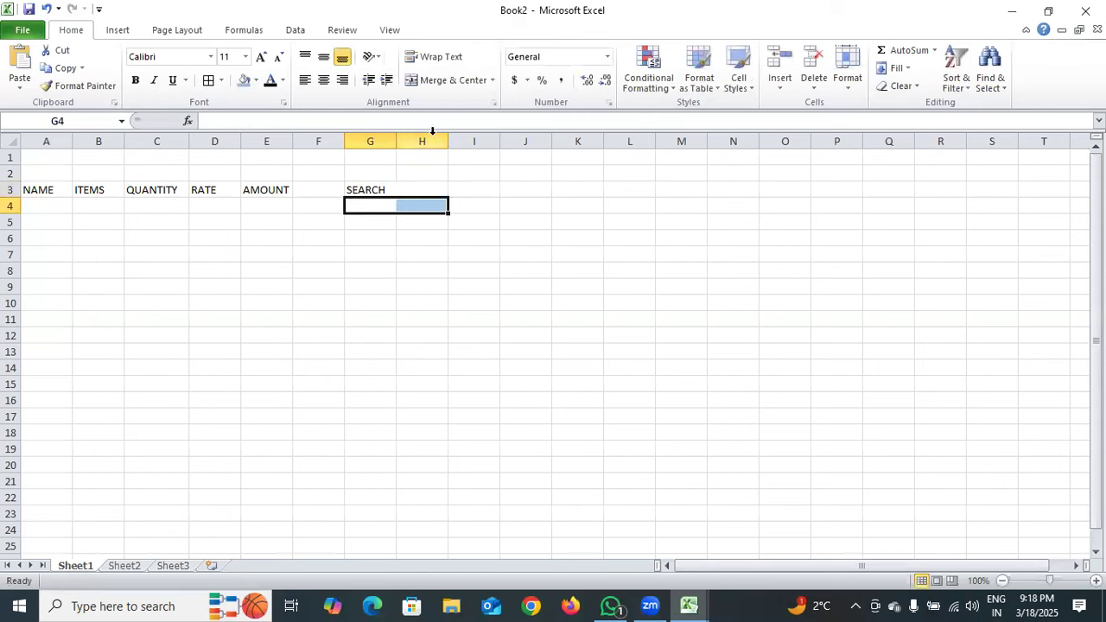
left_click(491, 79)
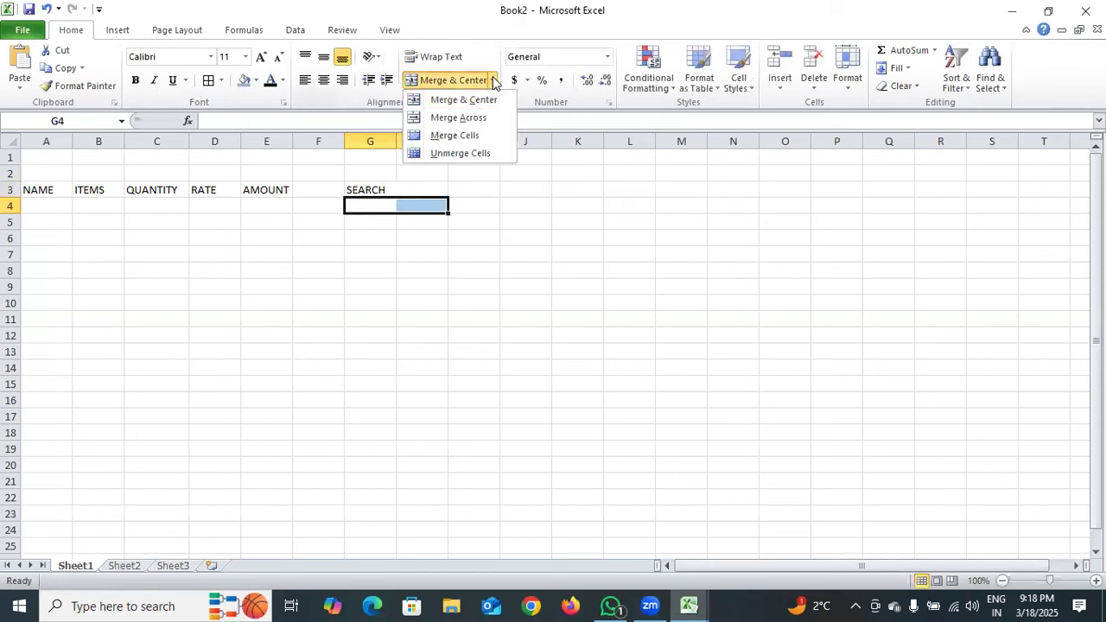
left_click(456, 117)
Centre the SEARCH label in merged cell G3 both horizontally and vertically.
left_click(404, 190)
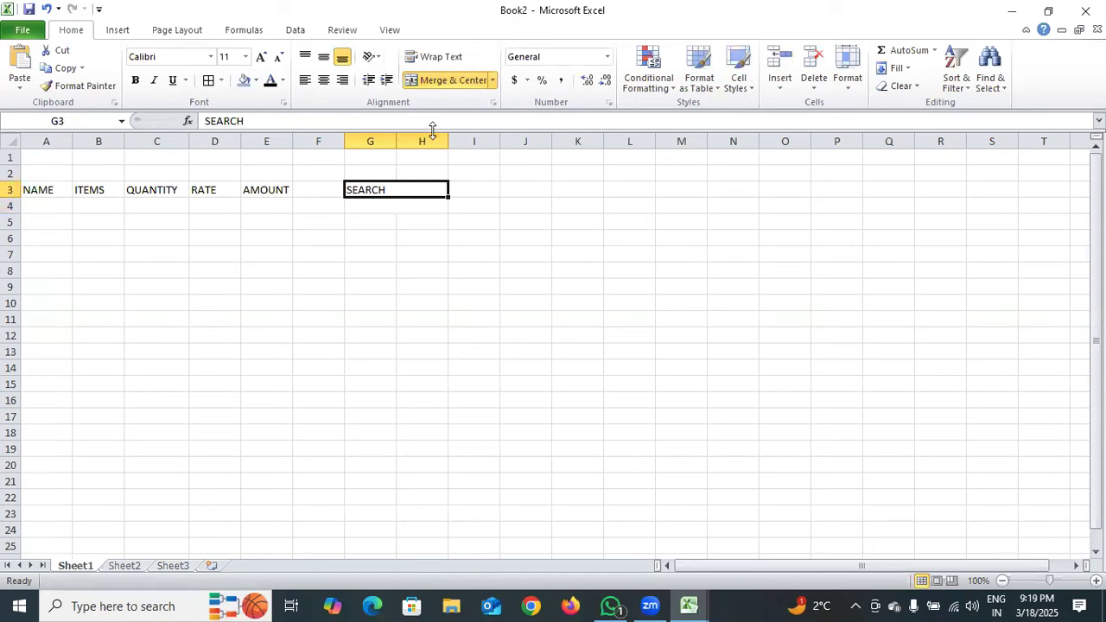
left_click(323, 80)
left_click(357, 204)
left_click_drag(358, 186, 370, 199)
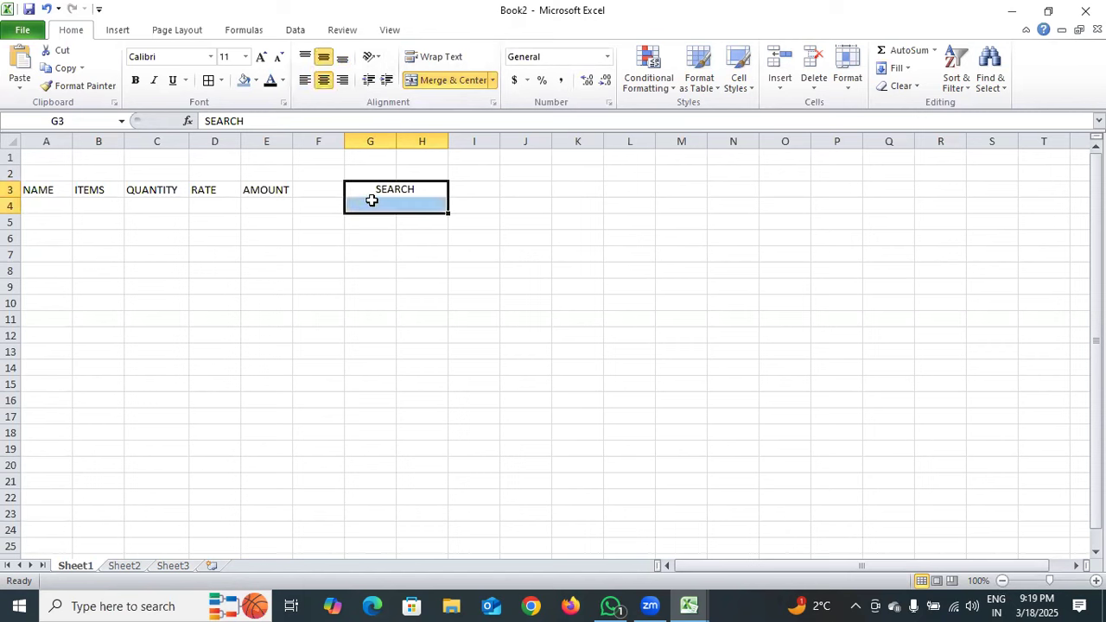
Apply all borders to the SEARCH label cell G3 and the empty merged cell G4.
left_click(360, 187)
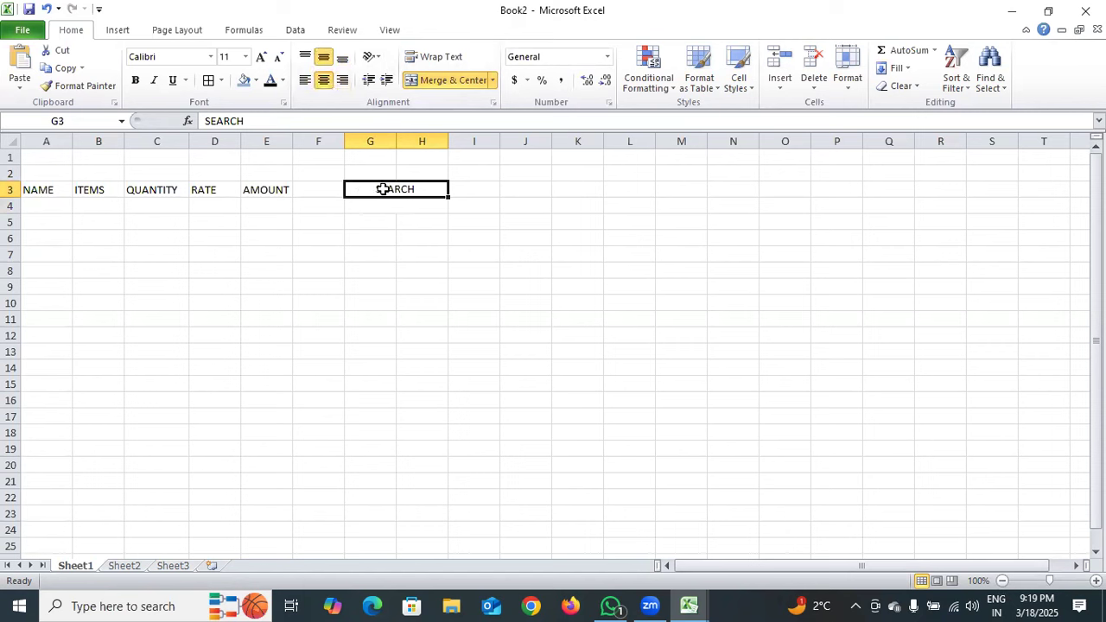
left_click(222, 81)
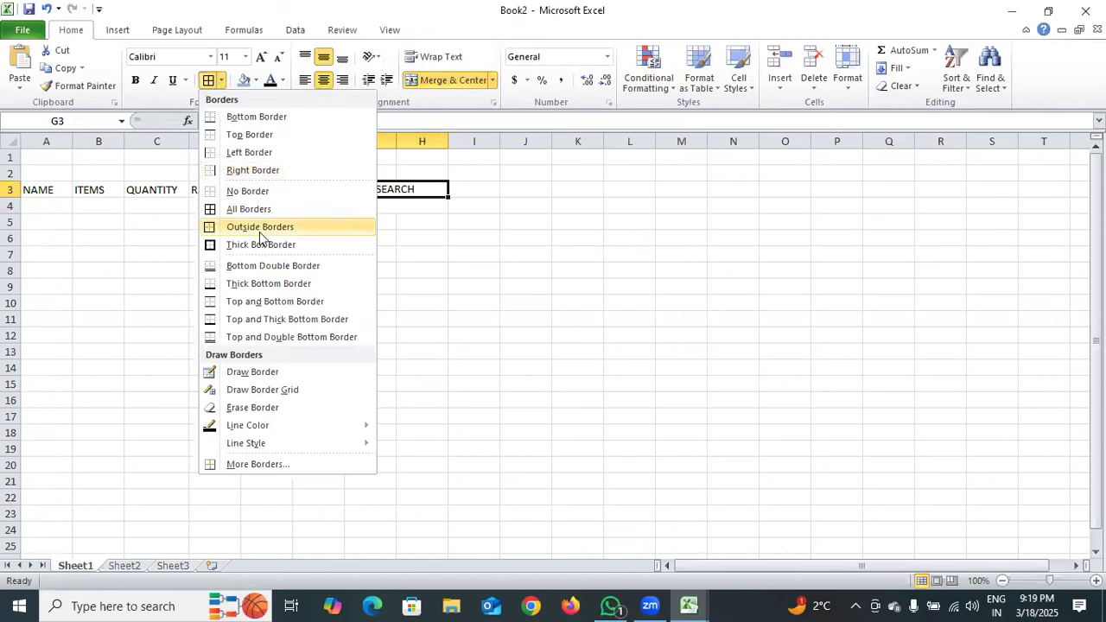
left_click(259, 210)
left_click(366, 206)
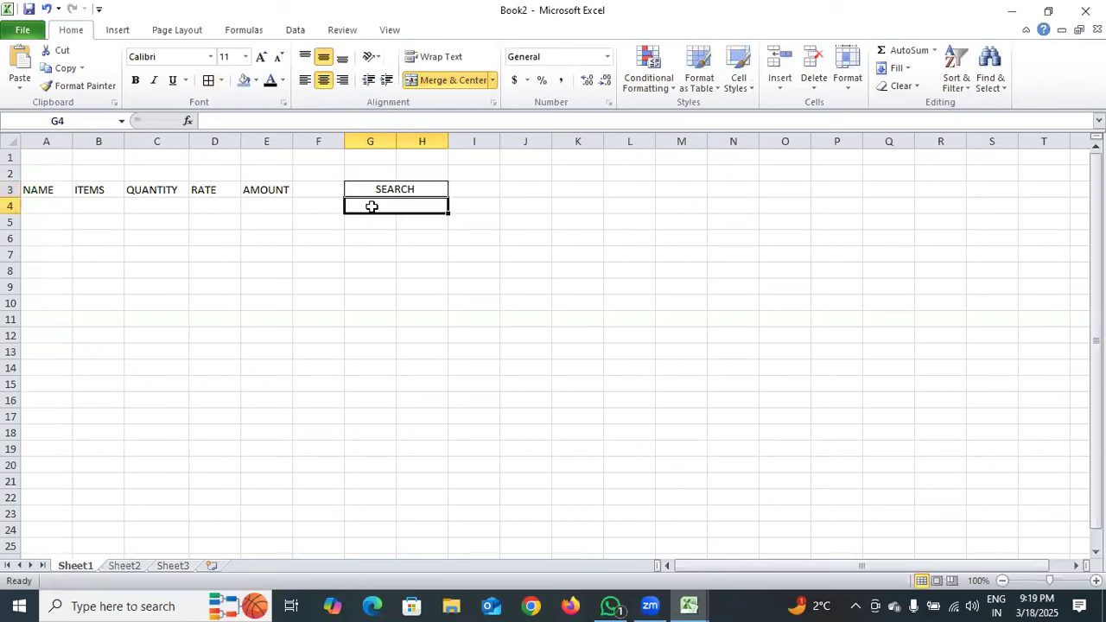
left_click(221, 80)
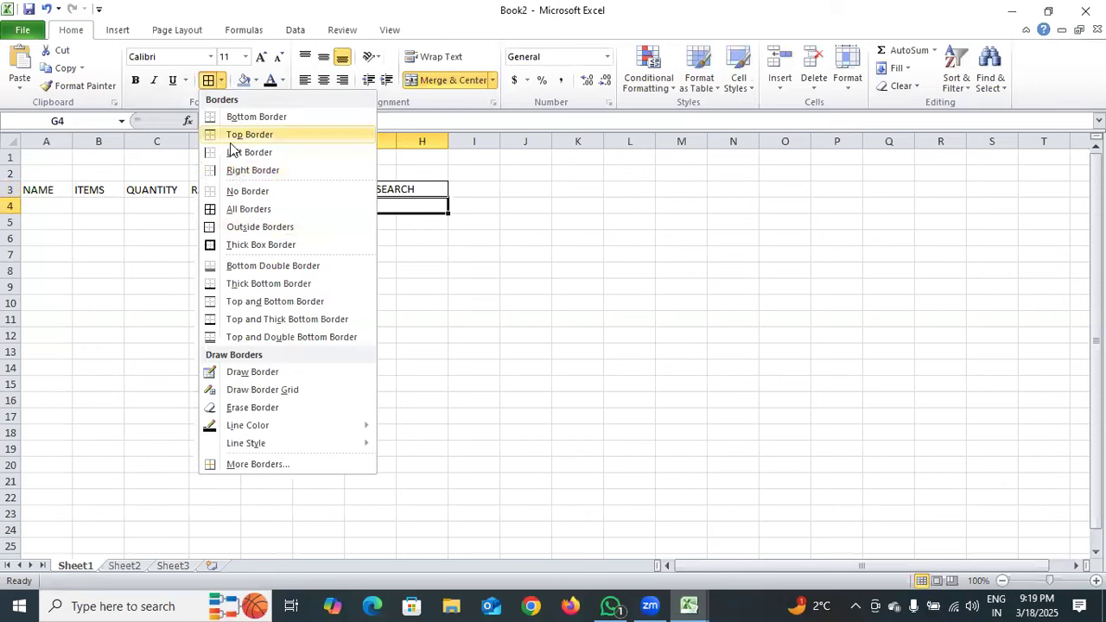
left_click(340, 211)
Fill the SEARCH label cell G3 with light red.
left_click(413, 188)
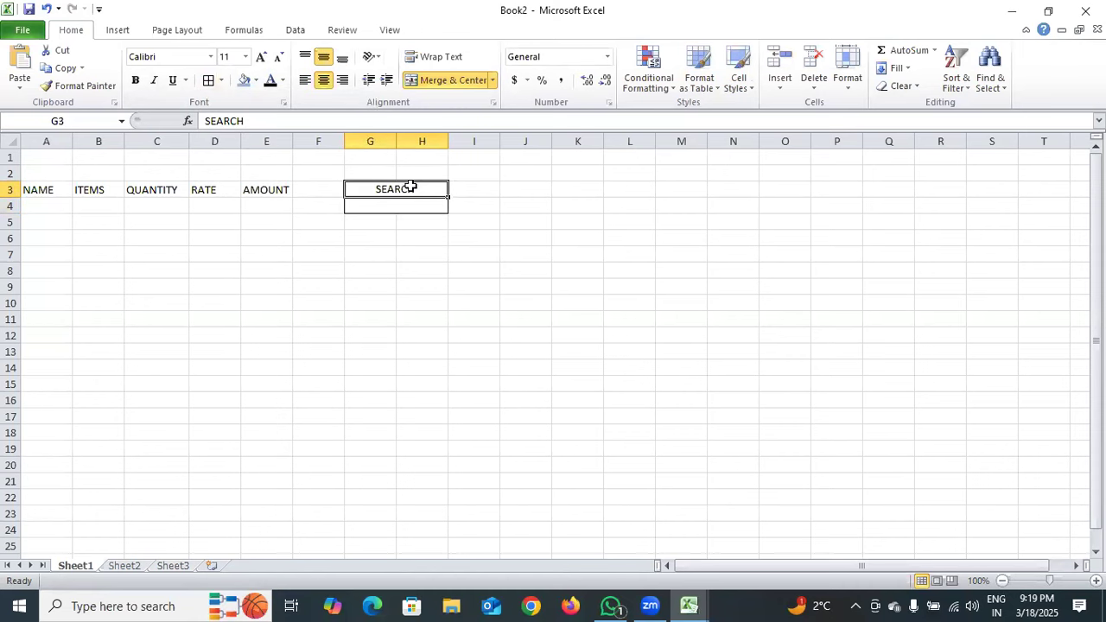
left_click(255, 81)
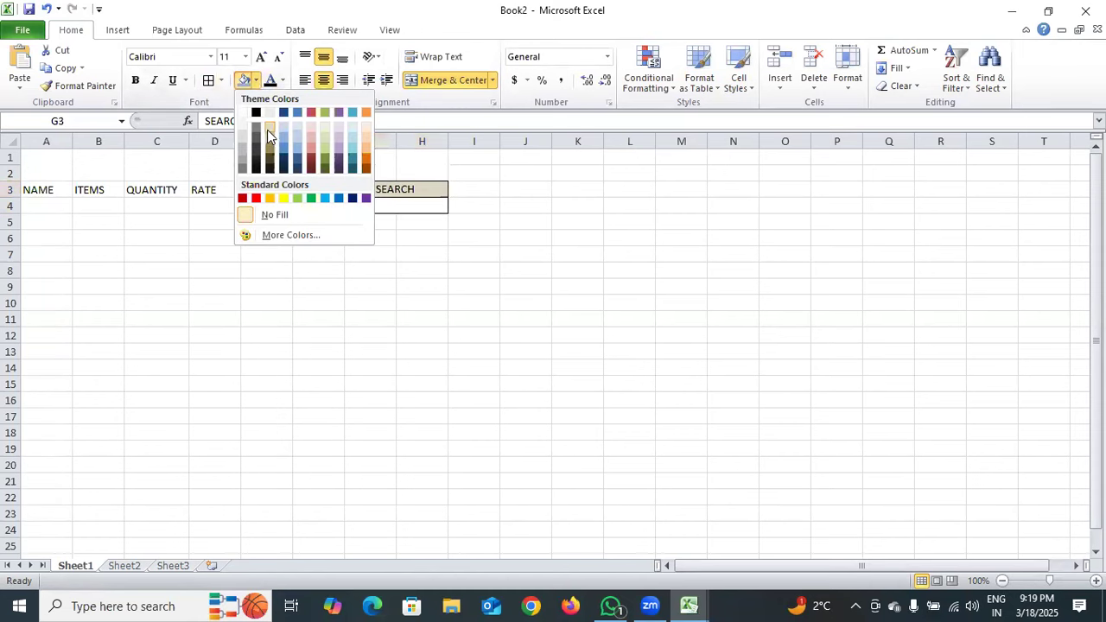
left_click(309, 144)
left_click(402, 209)
double_click(404, 206)
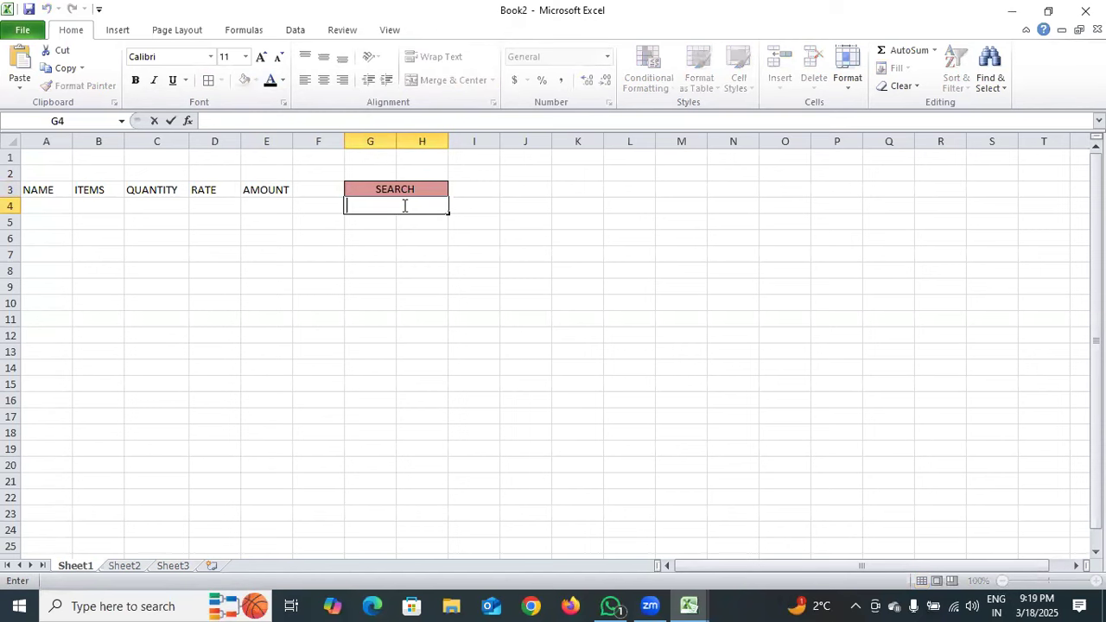
left_click(420, 291)
Enter the first three people's names in cells A4 to A6 under the NAME heading.
left_click(32, 206)
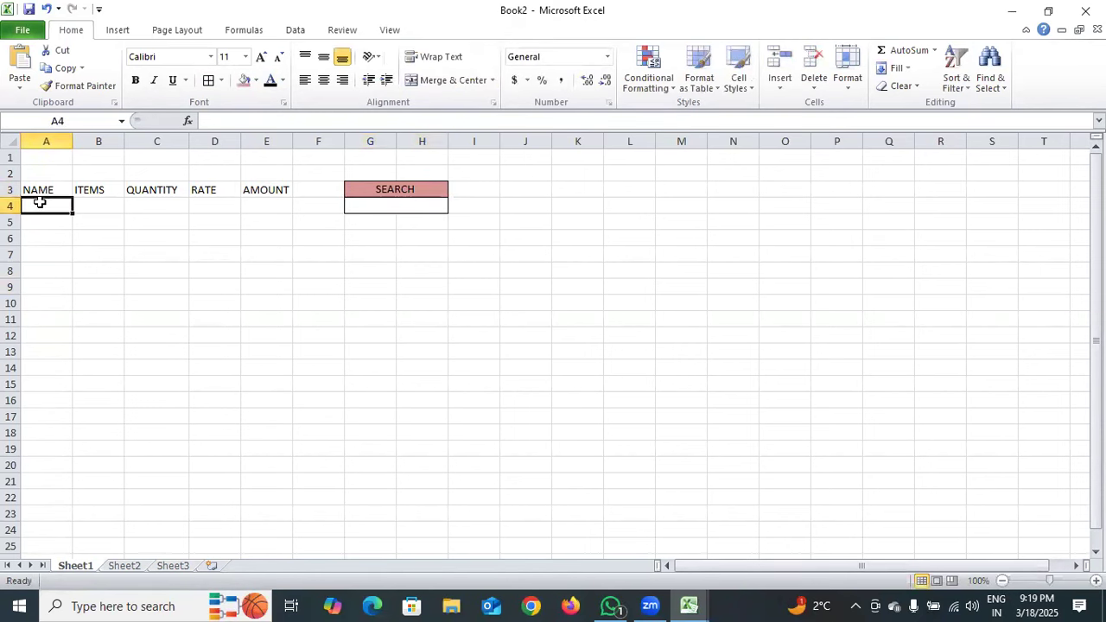
double_click(41, 203)
type("YASIR")
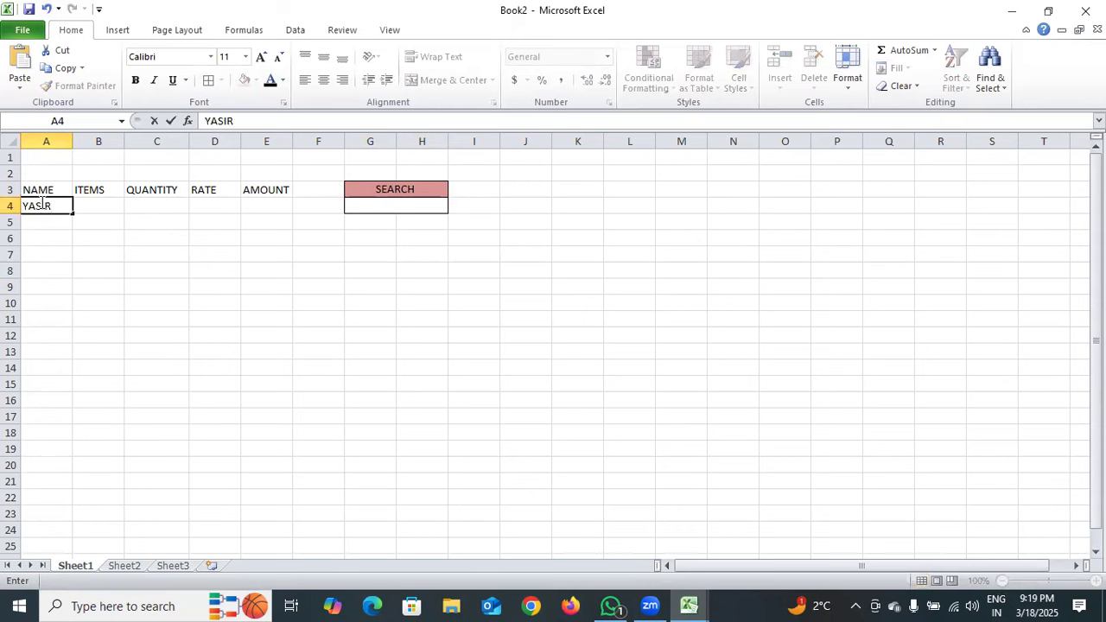
key("Return")
type("TAHIR")
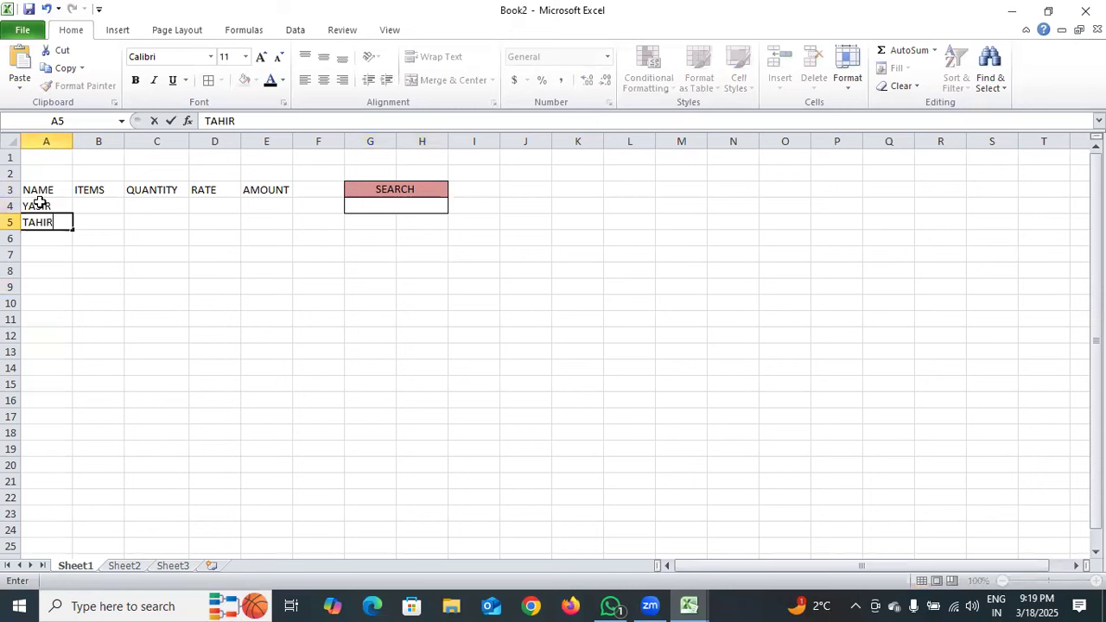
key("Return")
type("IBRAAB")
key("Return")
Continue the NAME column with three more people's names in cells A7 to A9.
type("NAKS")
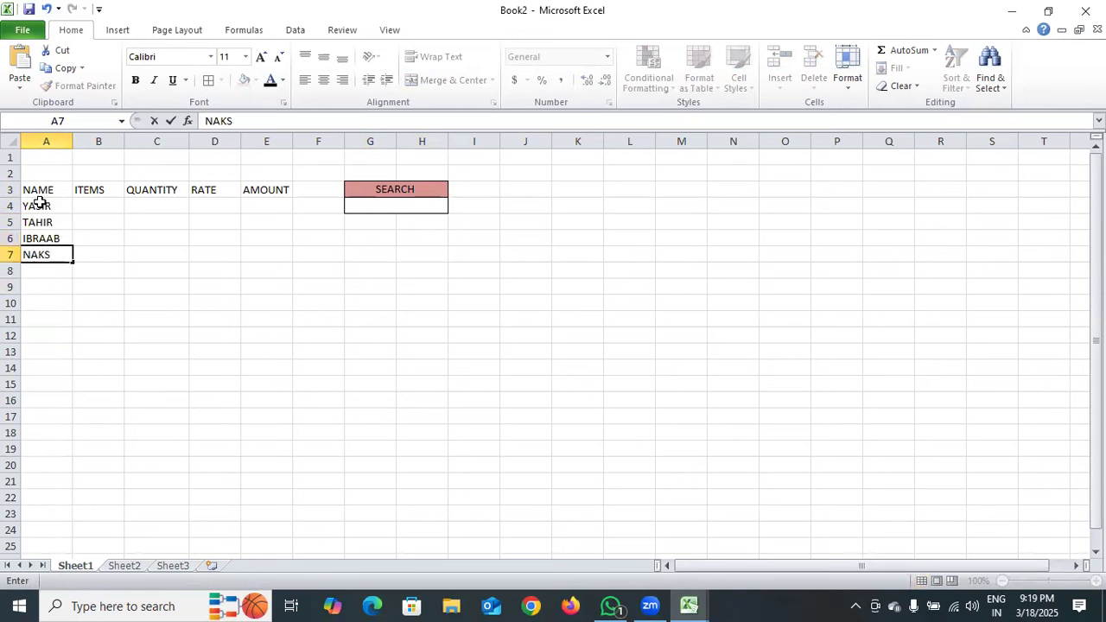
key("BackSpace")
type("ASH")
key("Return")
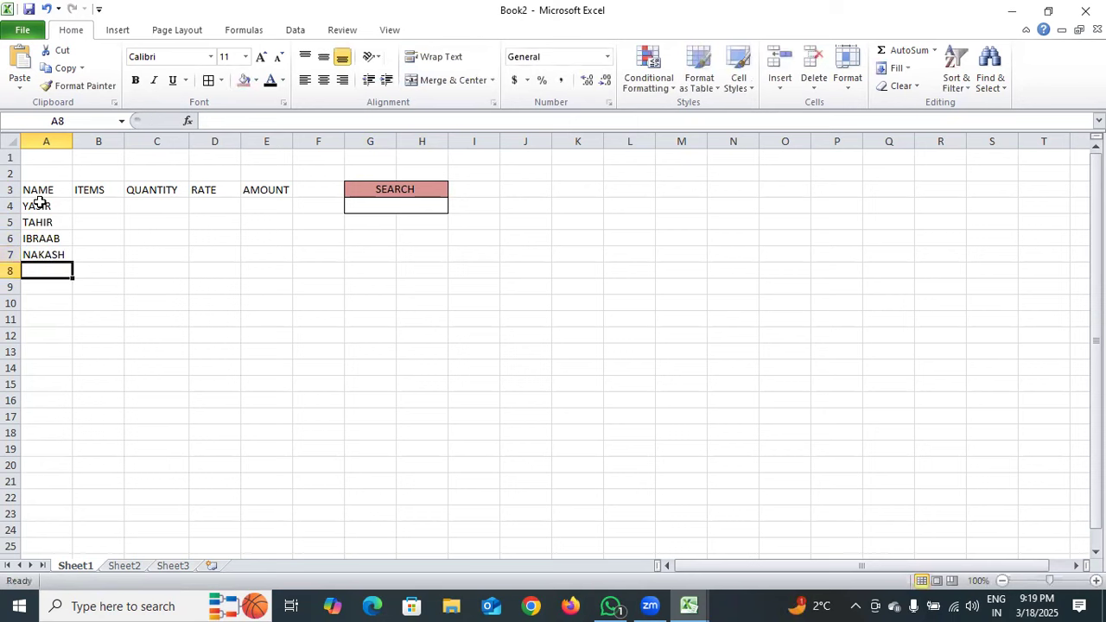
type("ROHIT")
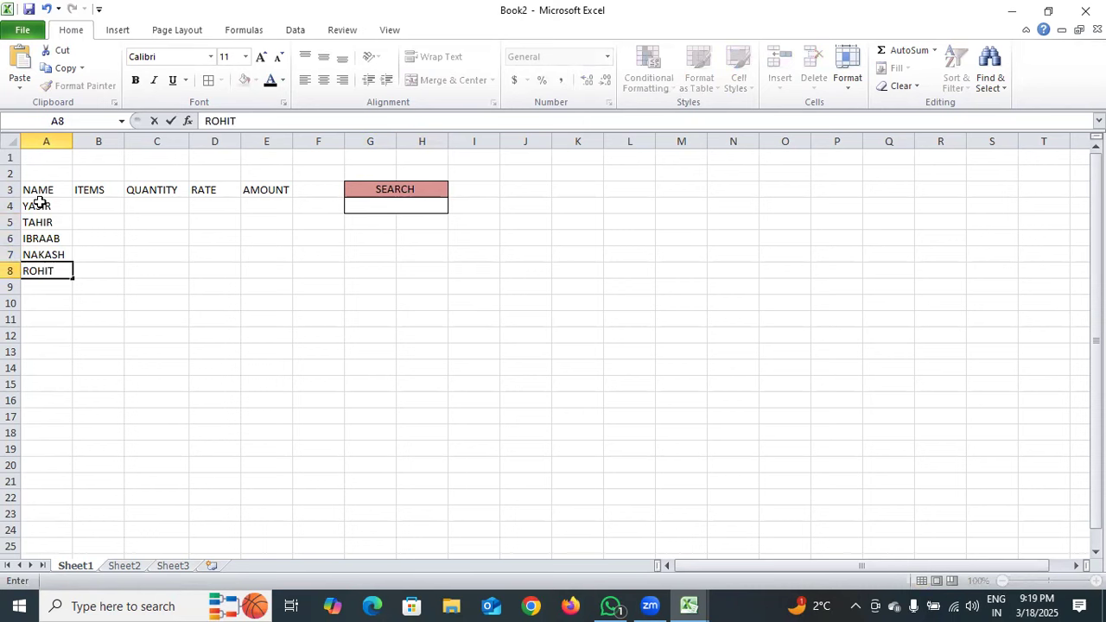
key("Return")
type("SANDEE")
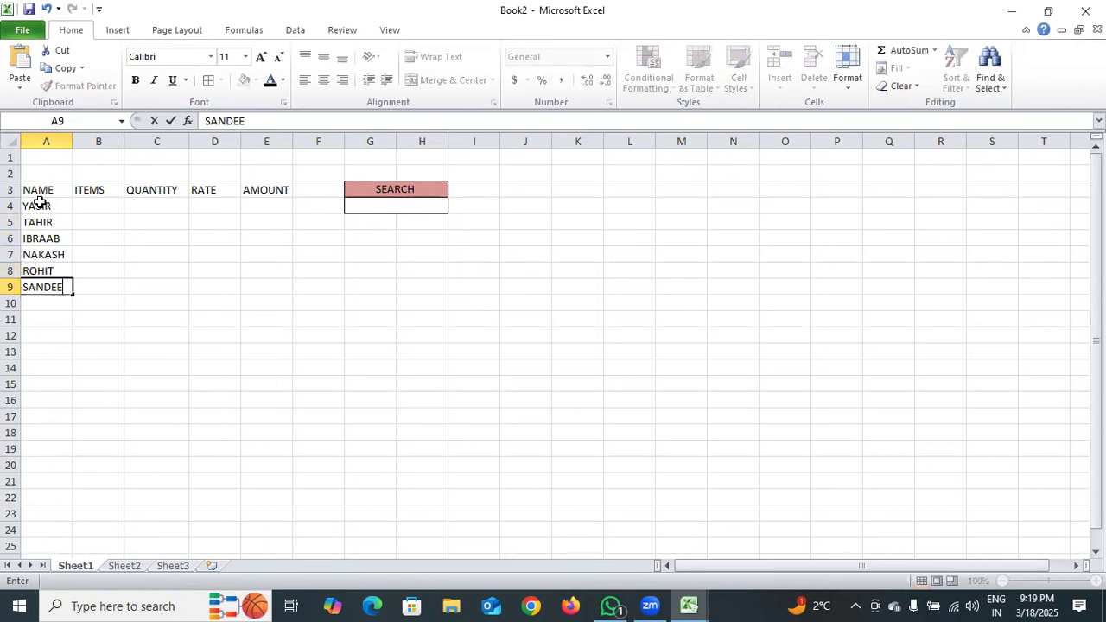
type("P")
Enter MOUSE as the first item in cell B4.
left_click(112, 208)
double_click(112, 207)
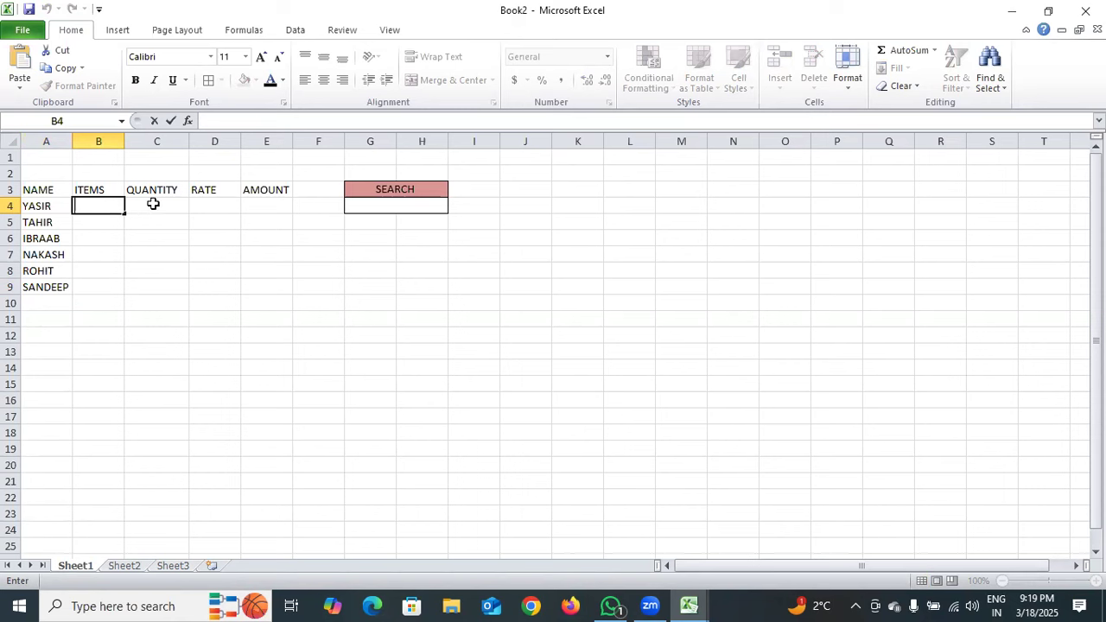
left_click(105, 209)
type("MOUSE")
Enter KEYBOARD in cell B5 and widen column B to fit it.
left_click(106, 222)
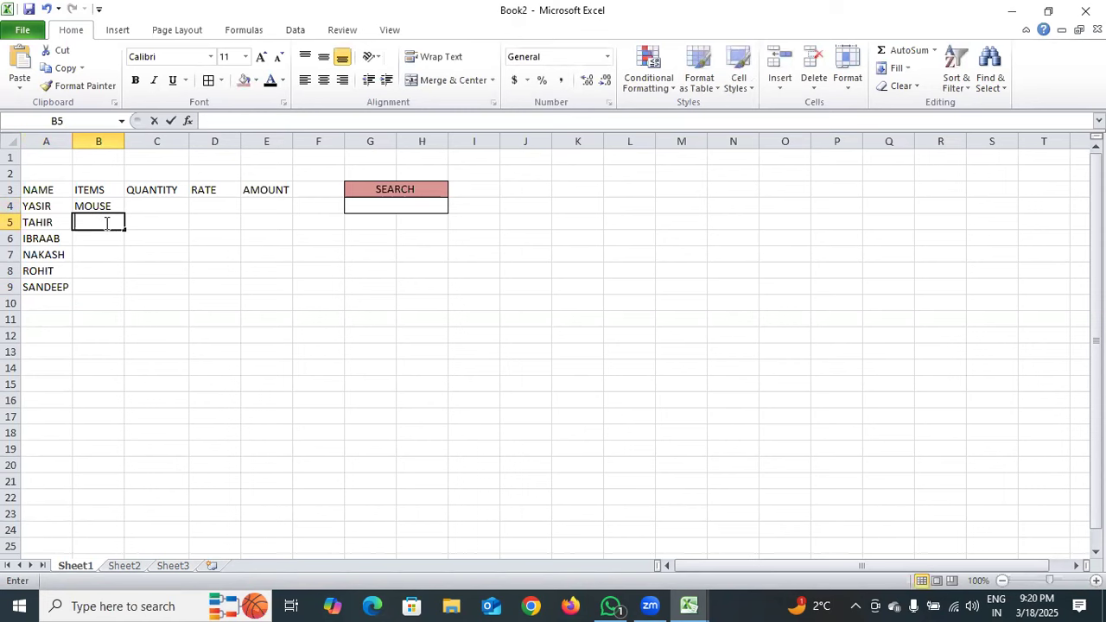
type("KEYBOAR5D")
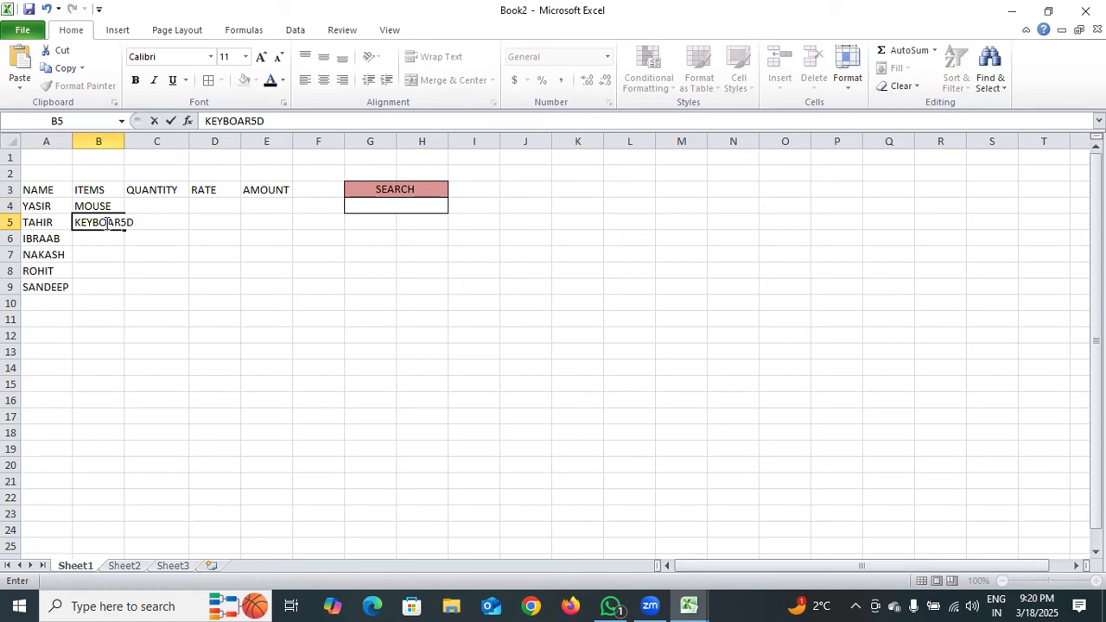
left_click(120, 141)
left_click_drag(122, 141, 142, 141)
double_click(132, 223)
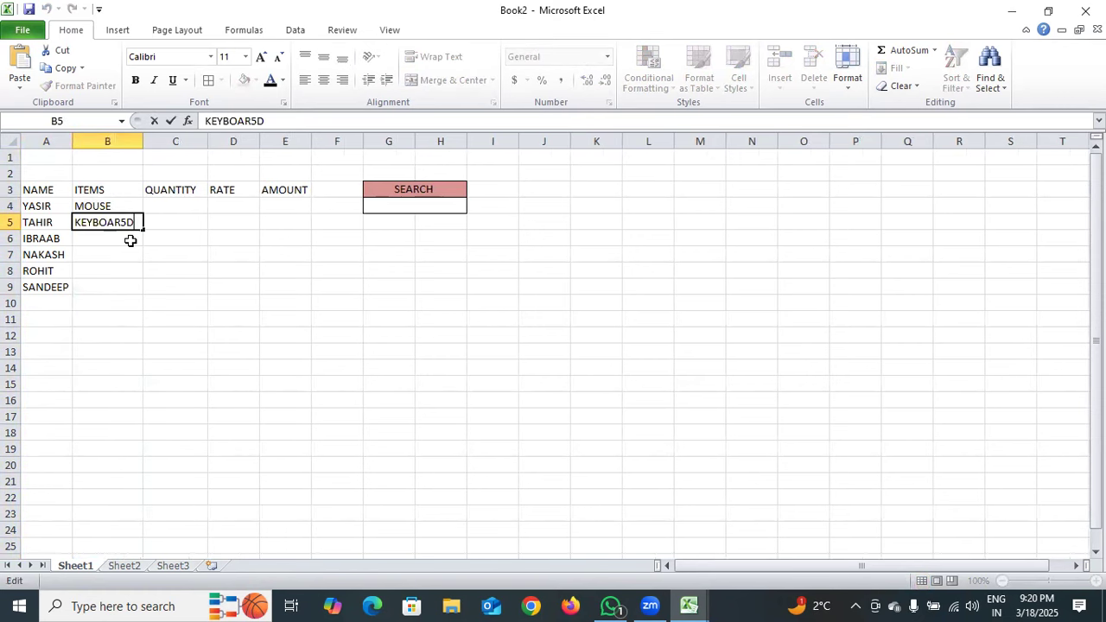
key("BackSpace")
key("BackSpace")
type("RD")
key("Return")
Enter the items CPU, TFT, LAPTOP and SSD in cells B6 to B9.
double_click(128, 241)
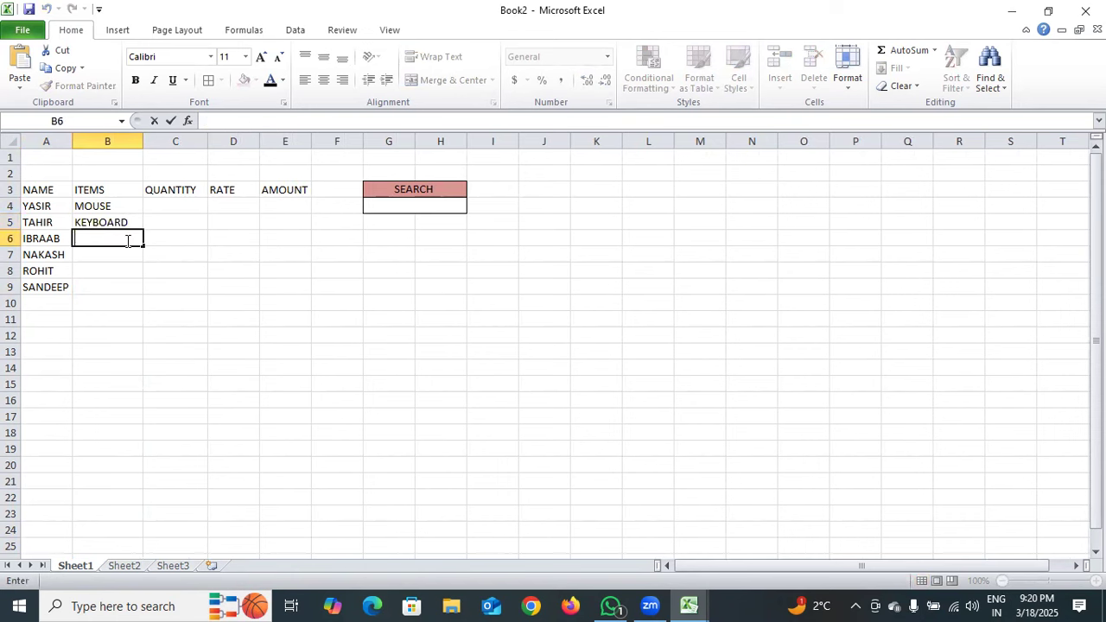
type("CPU")
key("Return")
type("T")
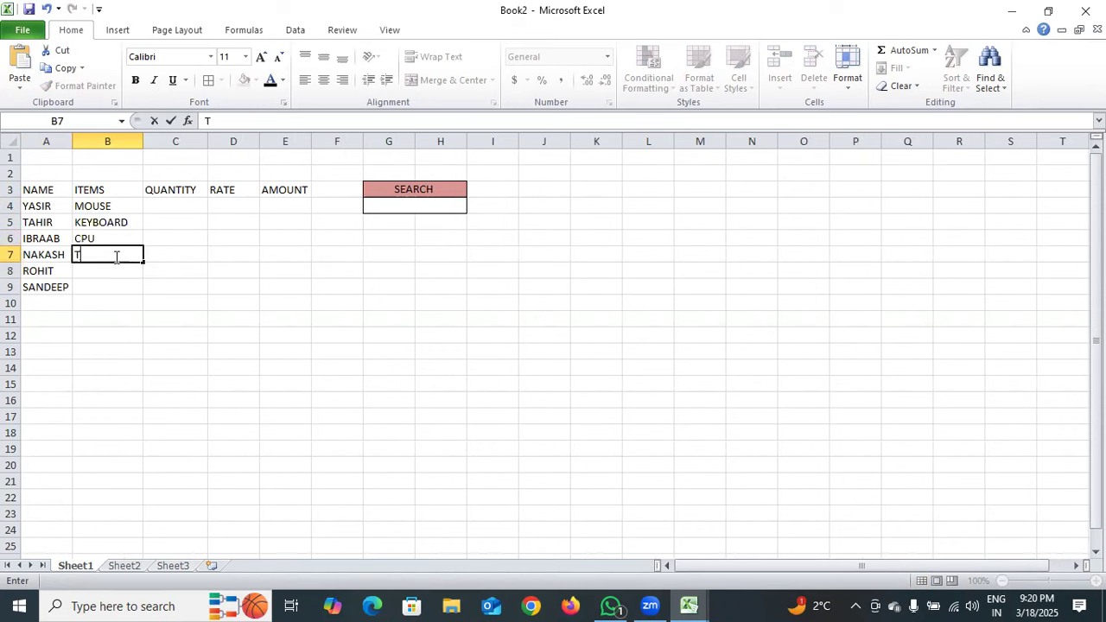
type("FT")
double_click(104, 271)
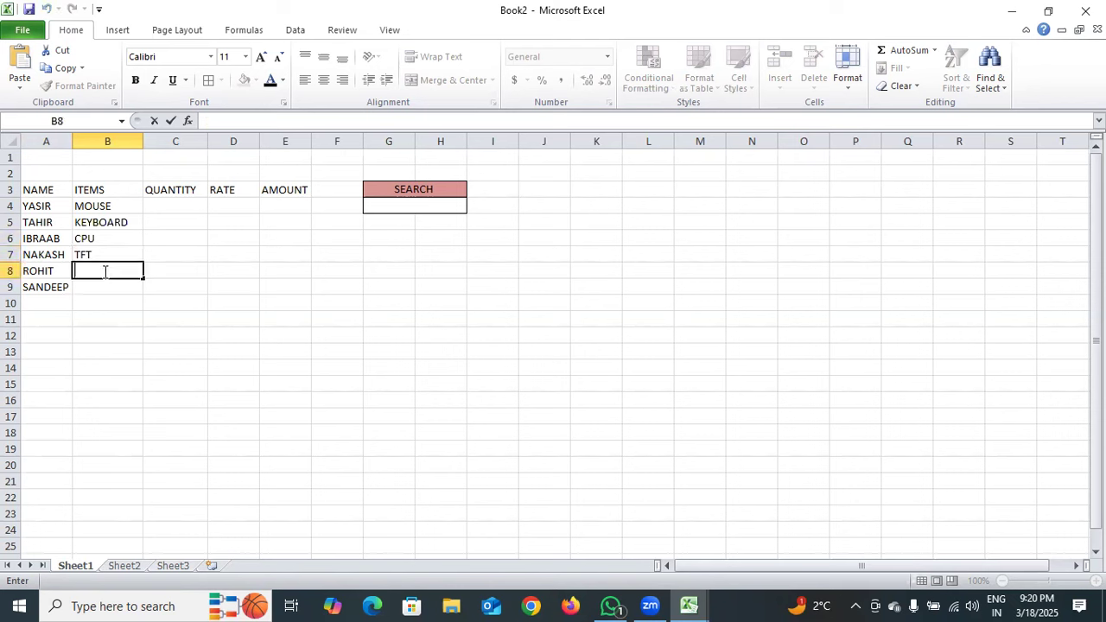
type("LAPTOP")
double_click(101, 287)
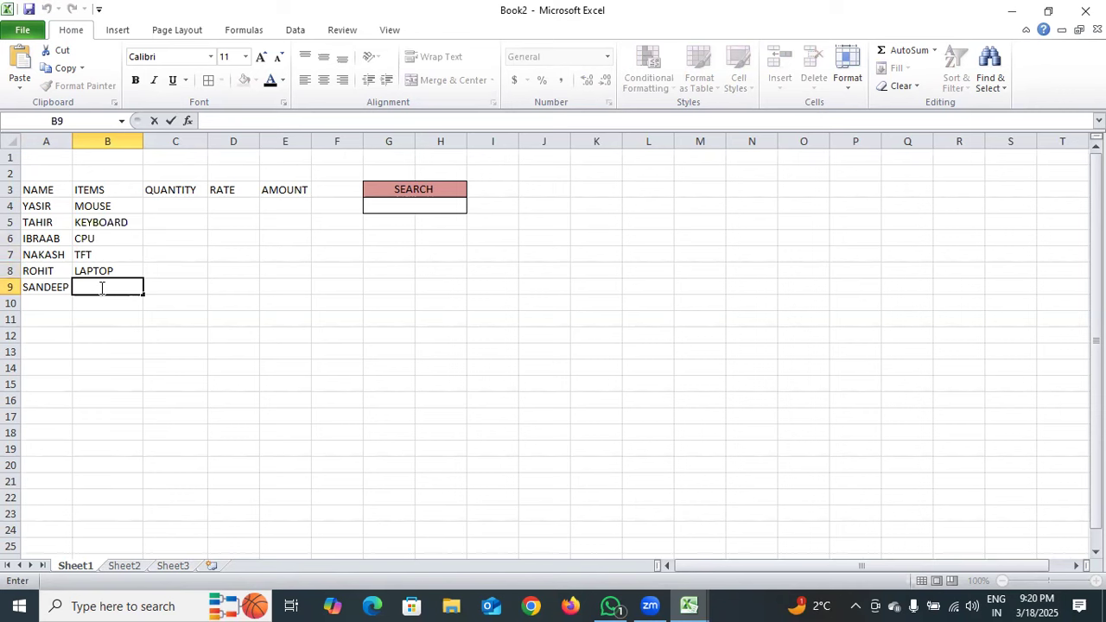
type("SSD")
Enter the quantities 10, 18, 30, 25, 89, 56 and 12 in cells C4 to C10.
left_click(185, 205)
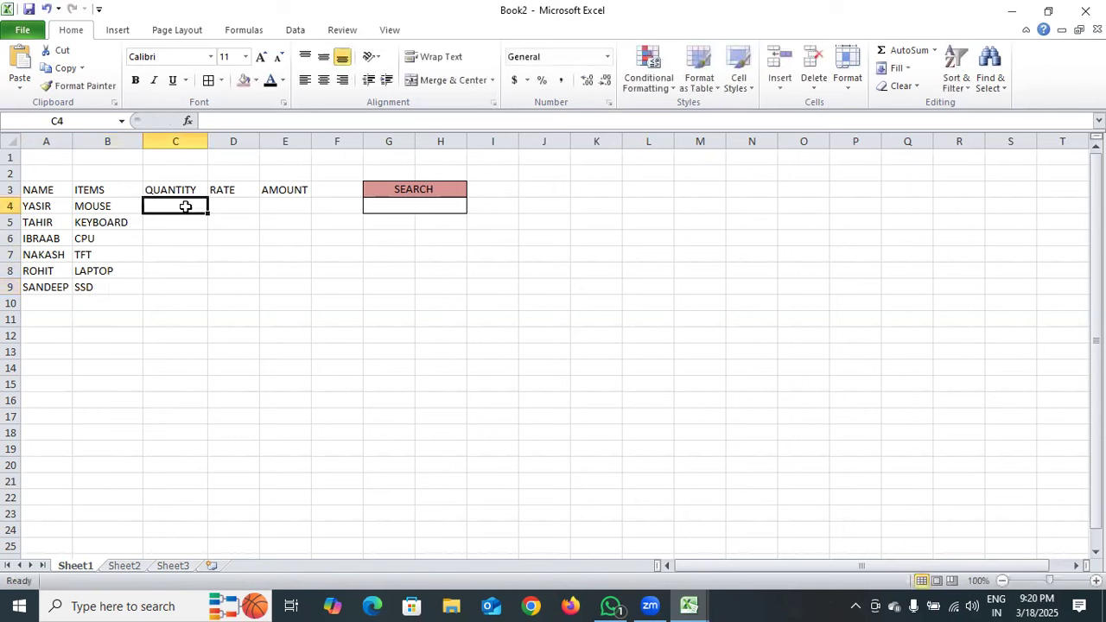
type("10")
key("Return")
type("18")
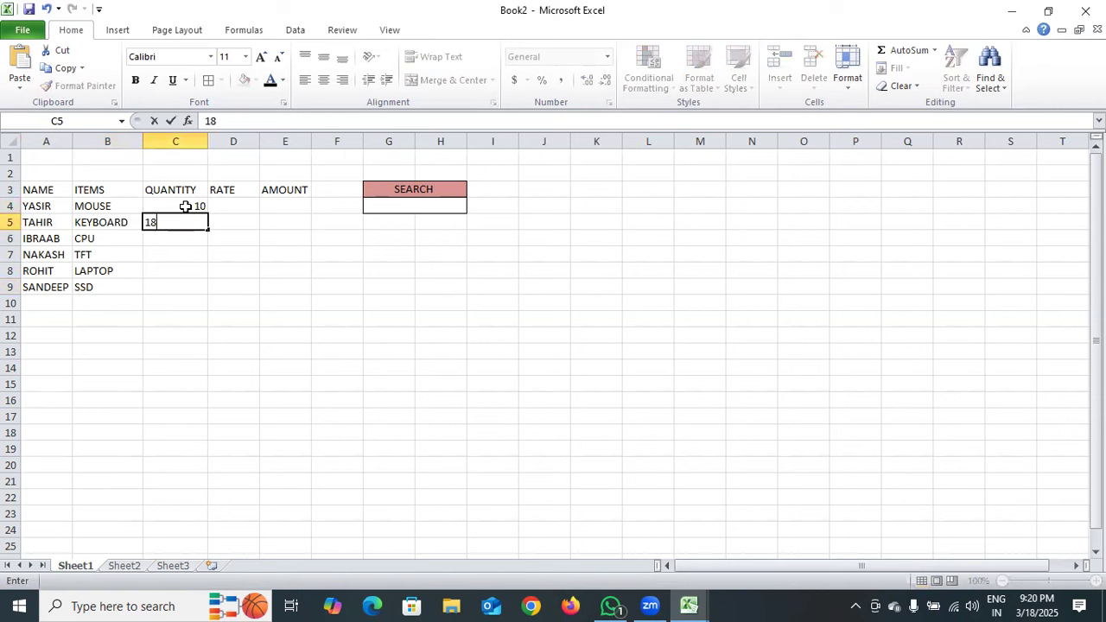
key("Return")
type("30")
key("Return")
type("25")
key("Return")
type("89")
key("Return")
type("56")
key("Return")
type("12")
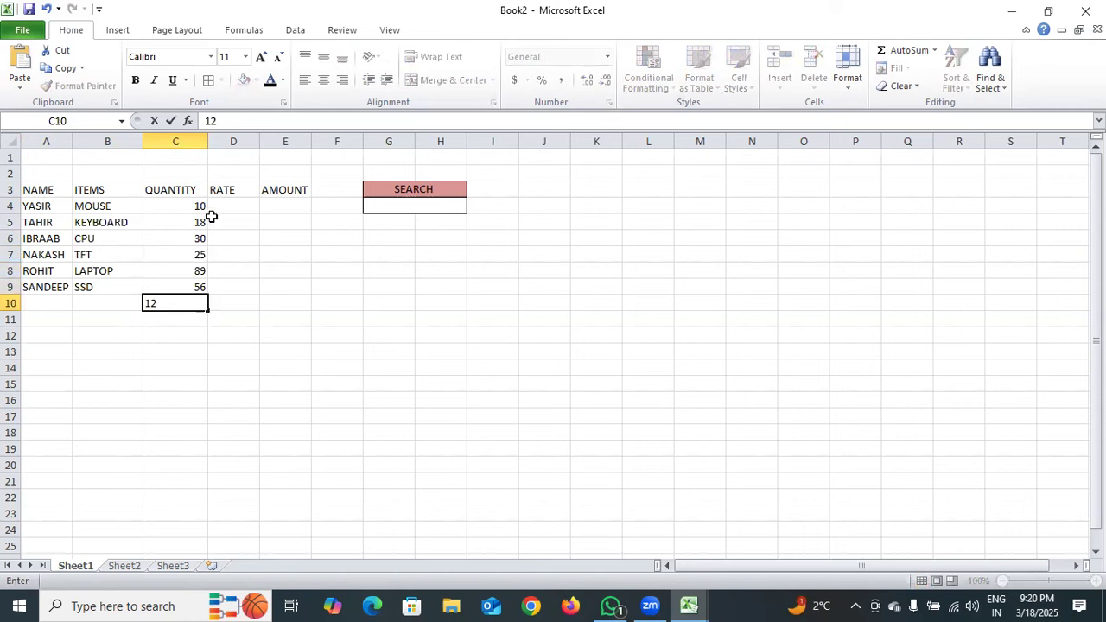
Enter the rates 150, 250 and 3500 in cells D4 to D6.
left_click(240, 198)
left_click(240, 208)
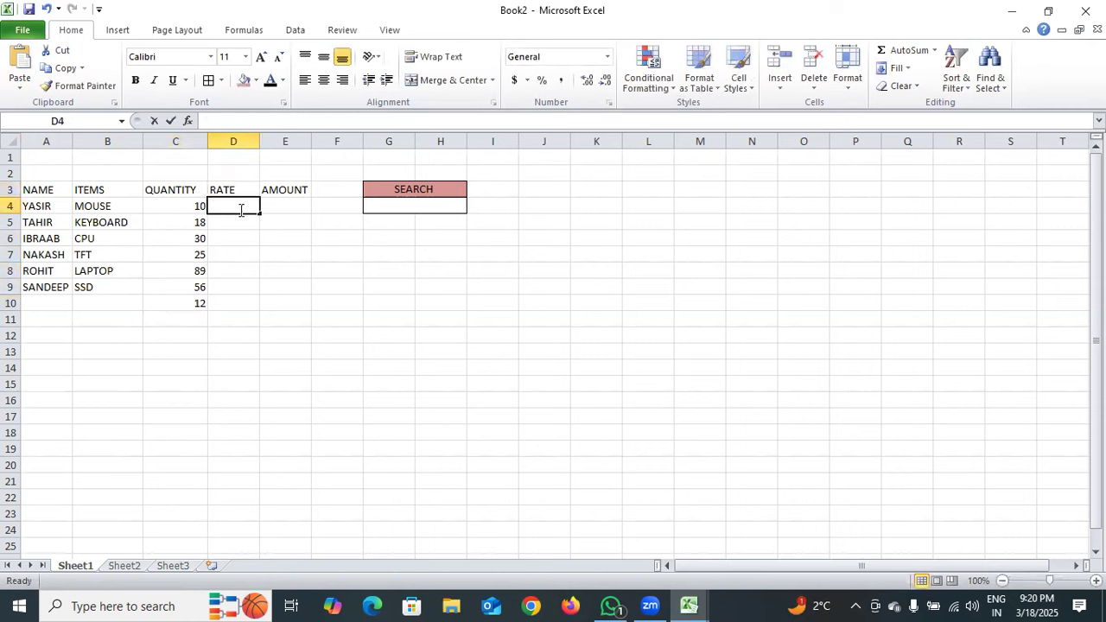
type("150")
key("Return")
type("250")
key("Return")
type("350")
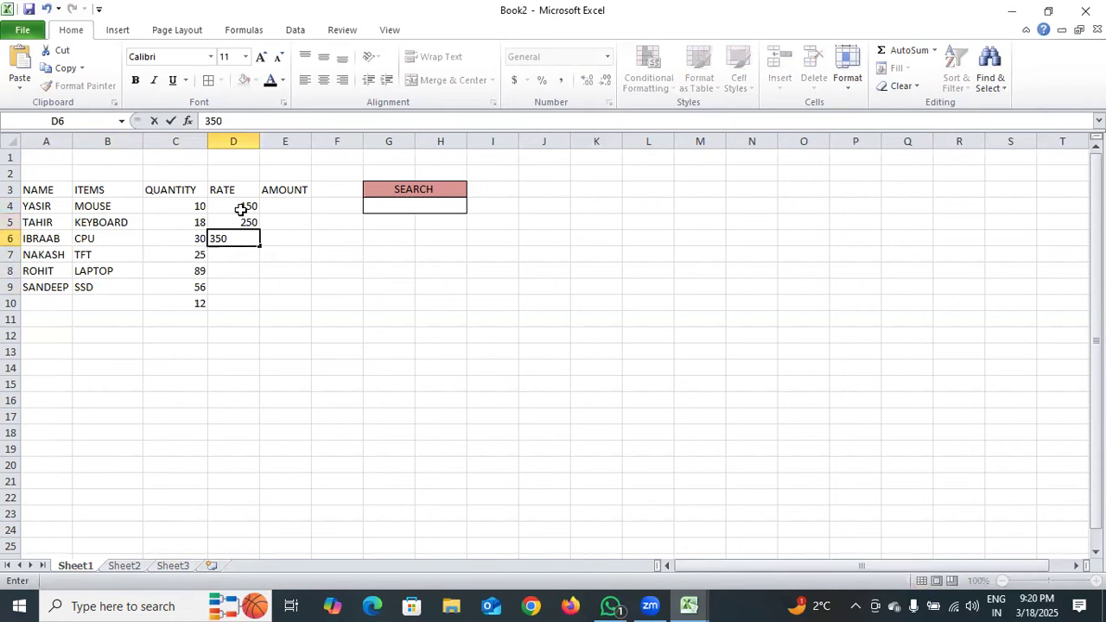
type("00")
key("BackSpace")
key("Return")
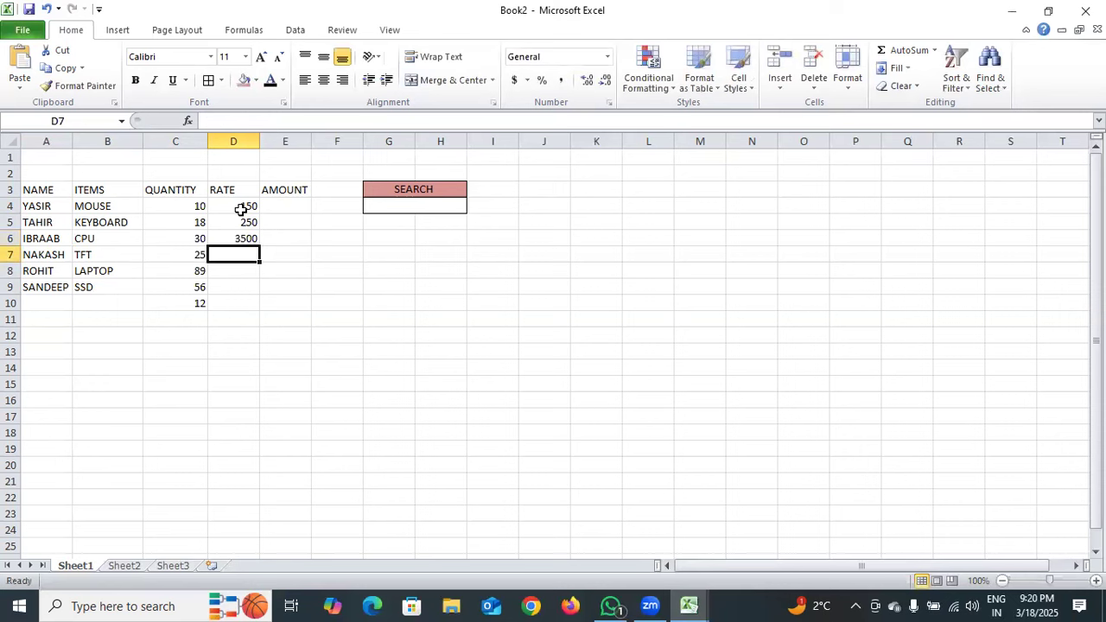
Enter the rates 3000, 25000 and 2500 in cells D7 to D9, and clear the extra quantity in C10.
type("3000")
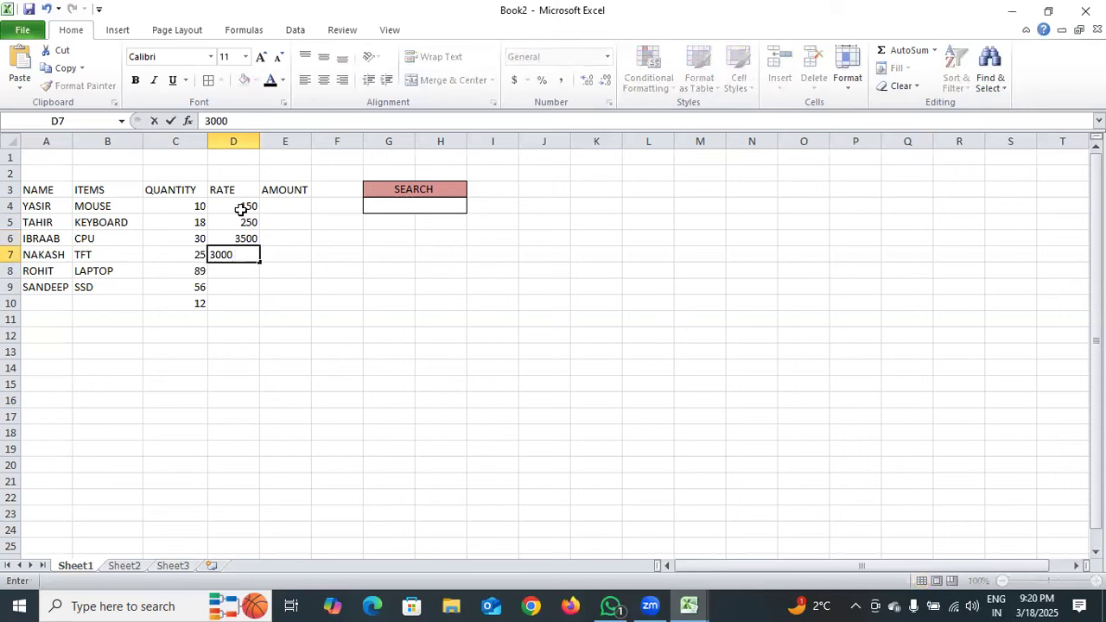
key("Return")
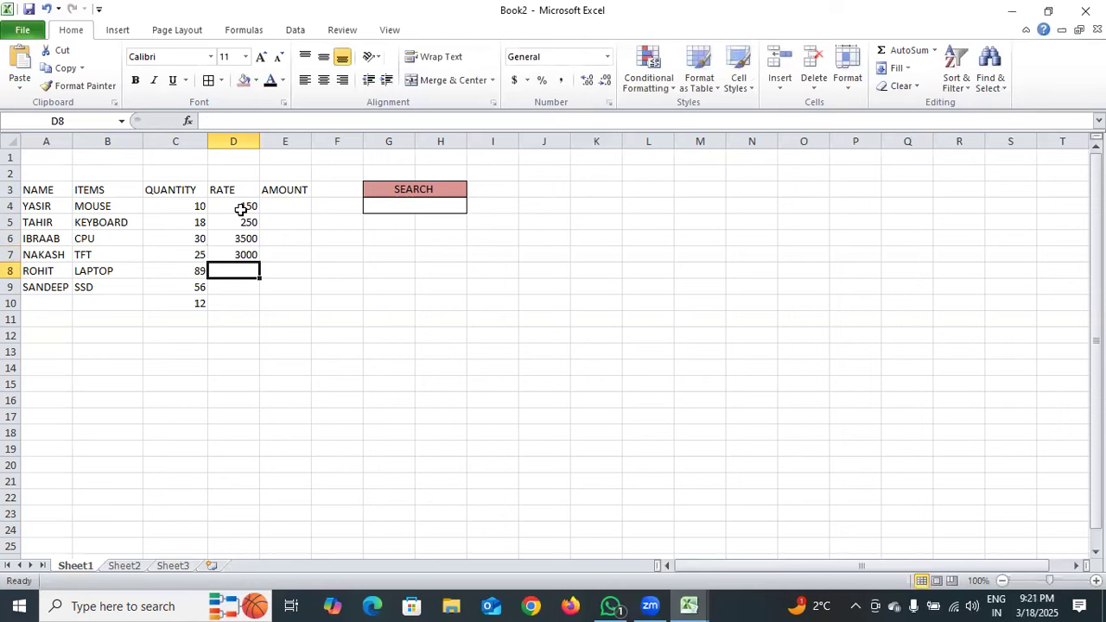
type("25000")
key("Return")
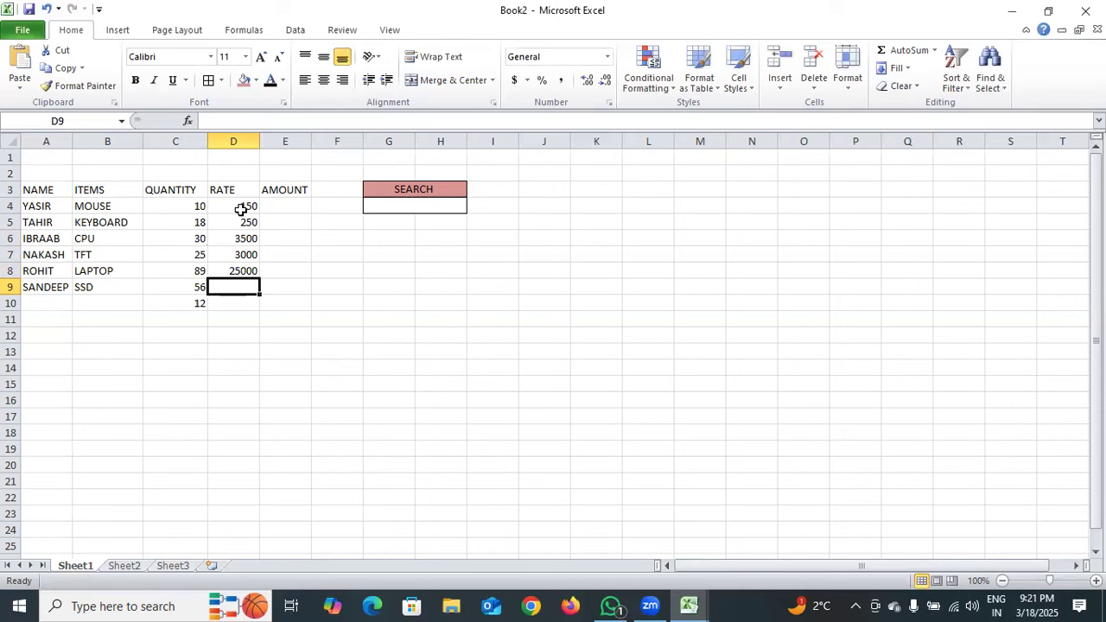
type("2500")
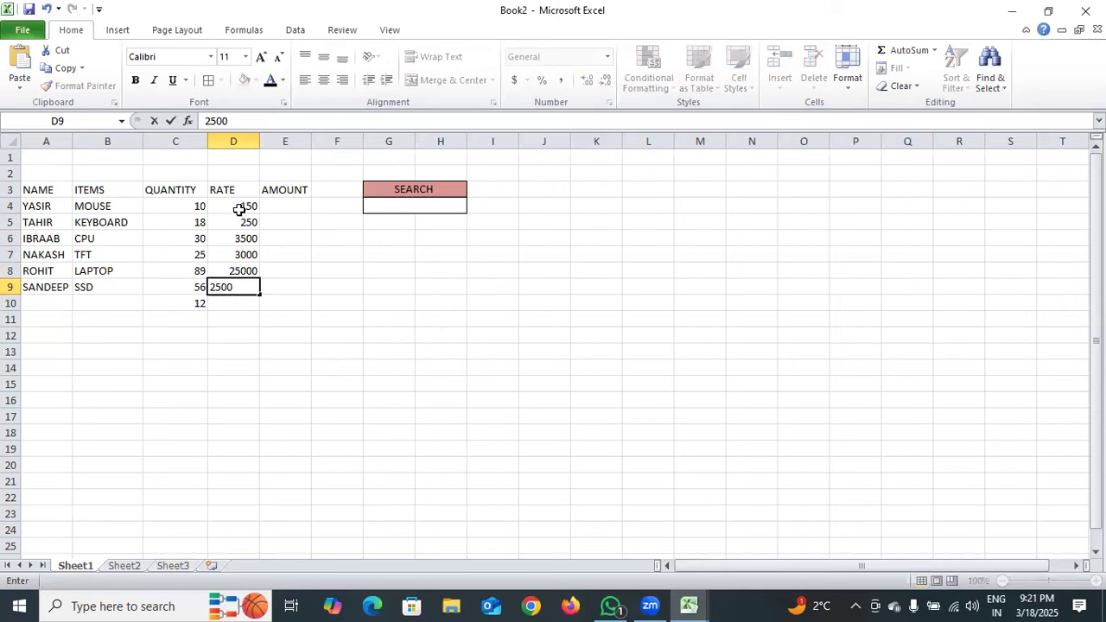
left_click(188, 306)
key("BackSpace")
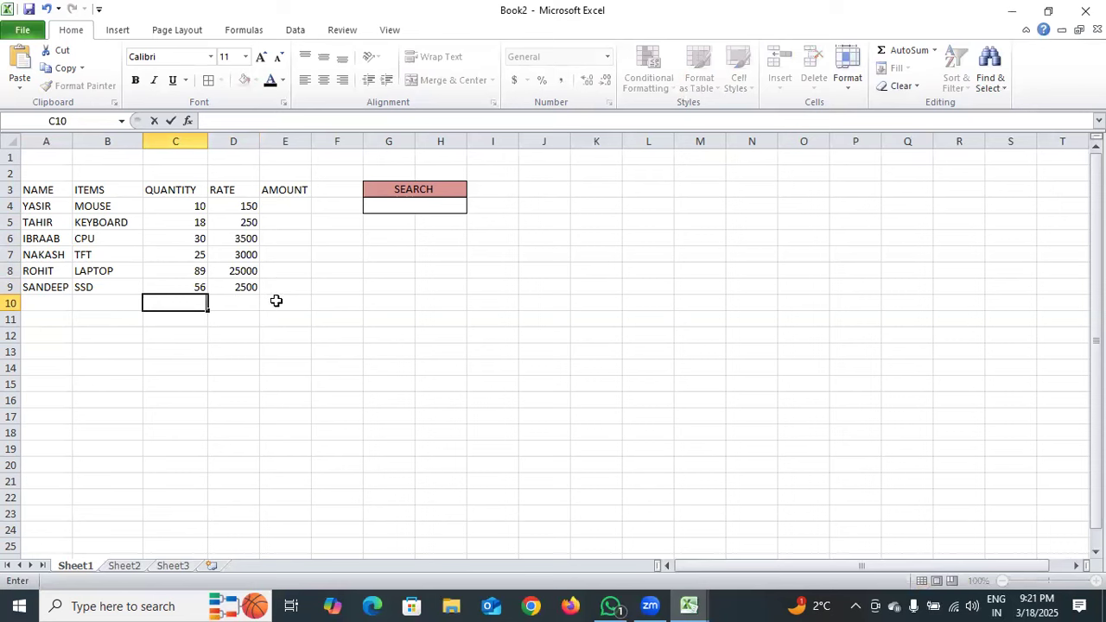
Calculate the first AMOUNT in cell E4 with the formula =D4*C4.
double_click(296, 204)
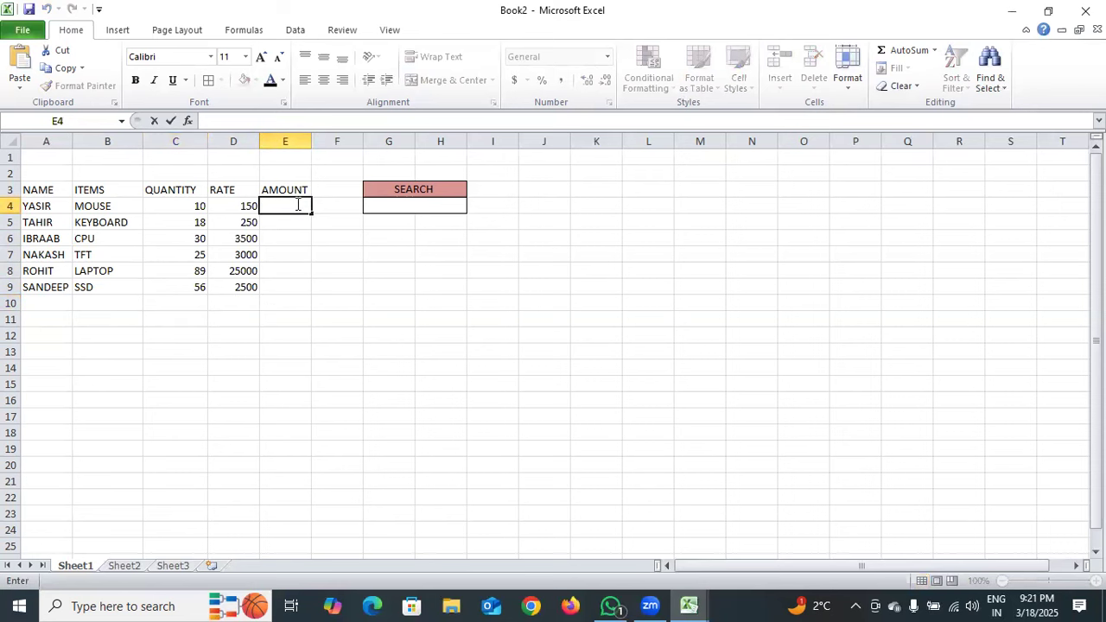
type("=")
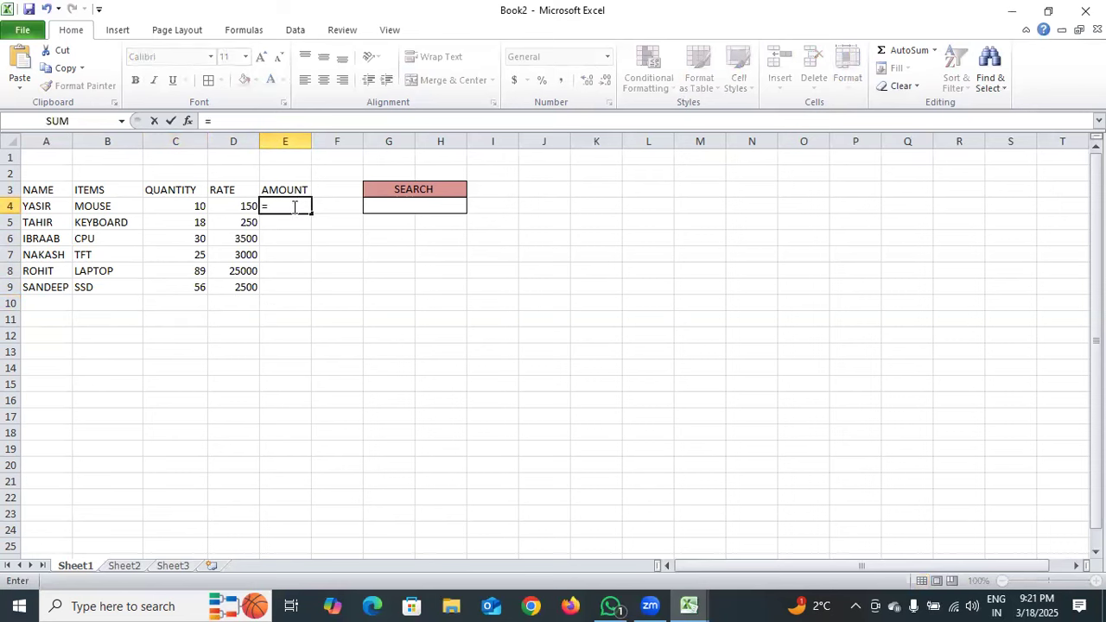
left_click(231, 207)
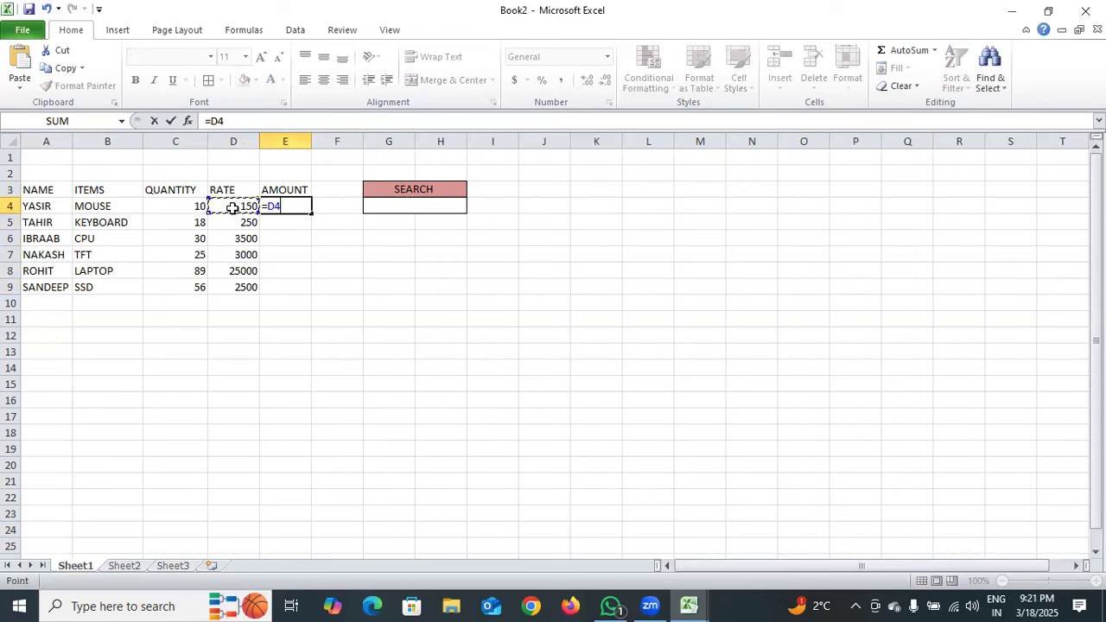
type("*")
left_click(196, 206)
key("Return")
Fill the amount formula from E4 down to E9.
left_click(275, 207)
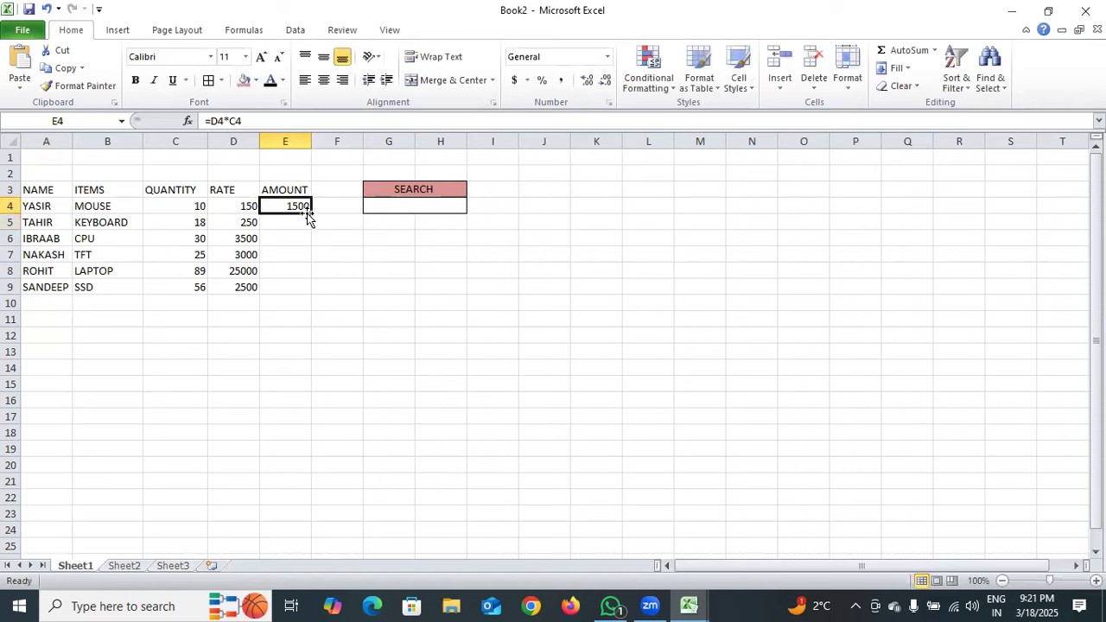
left_click_drag(311, 213, 309, 294)
left_click(276, 337)
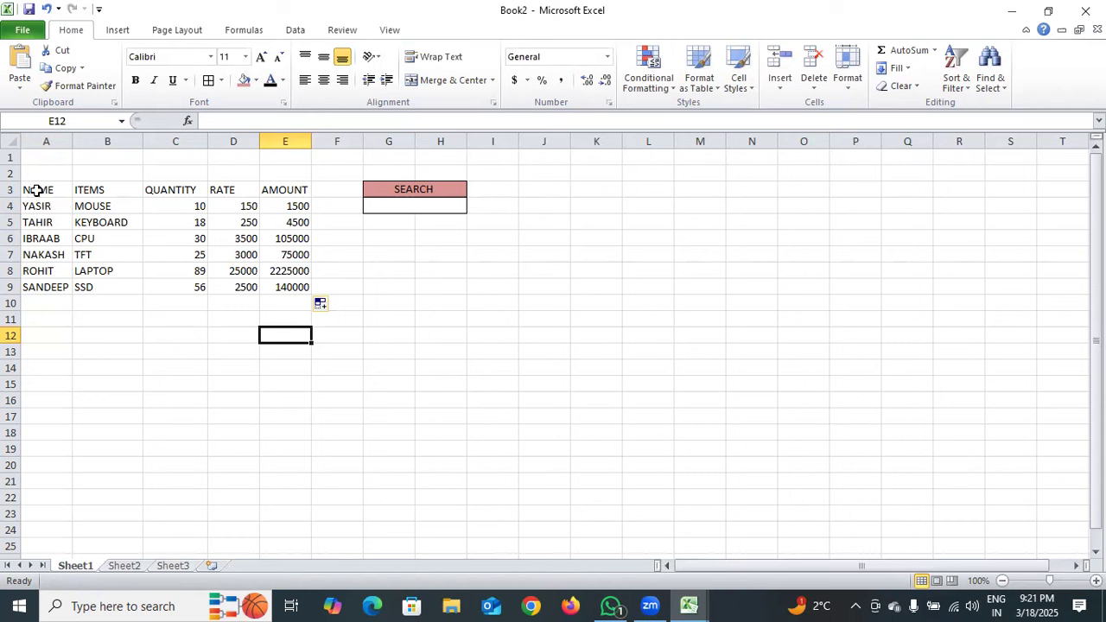
Apply all borders to the whole table A3:E9.
left_click_drag(39, 189, 277, 289)
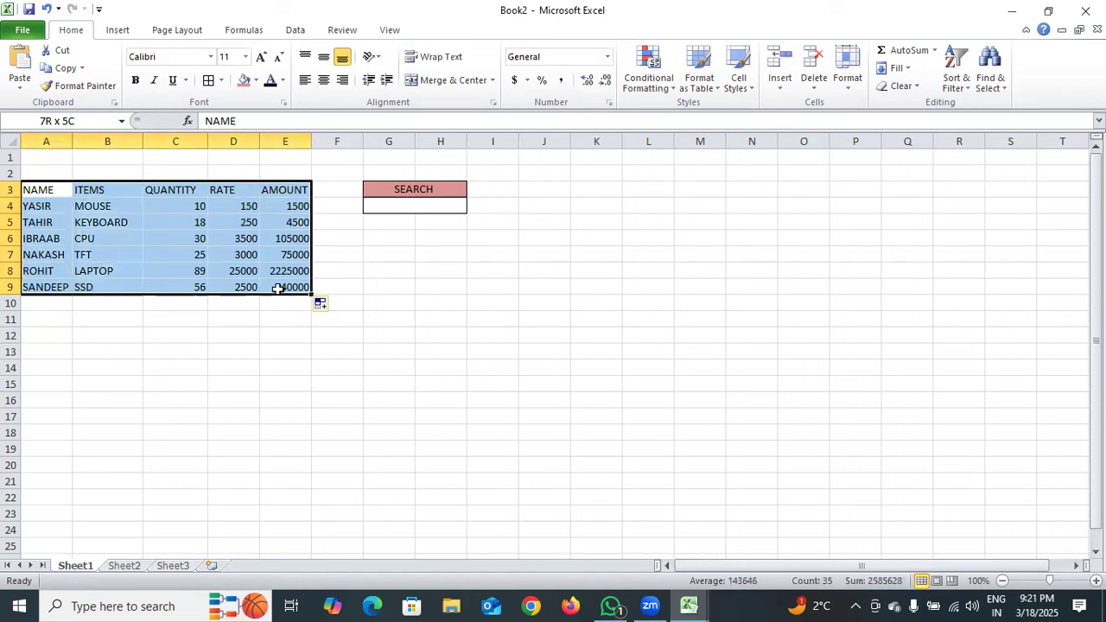
left_click(221, 80)
left_click(243, 209)
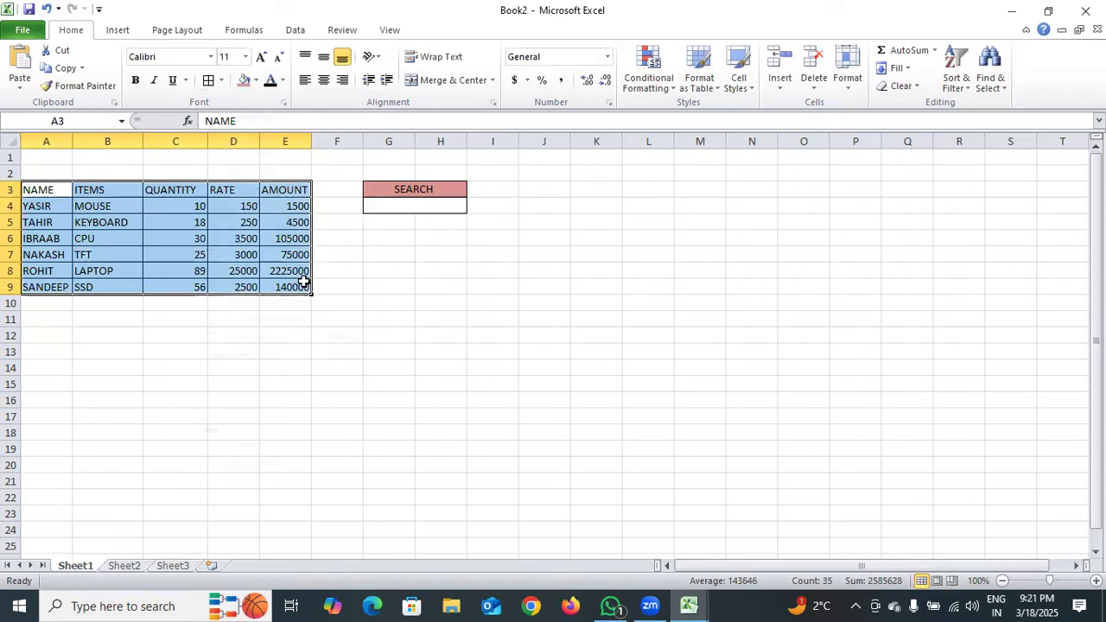
left_click(389, 345)
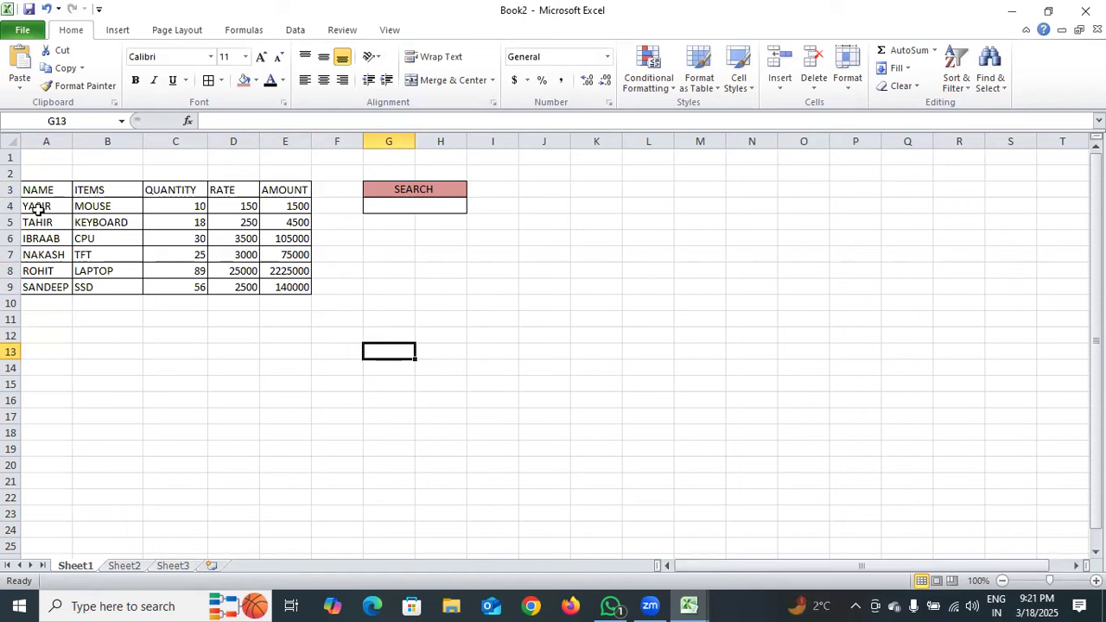
Start a conditional formatting rule for the table data A4:E9 that uses a formula to determine which cells to format.
left_click_drag(39, 209, 289, 283)
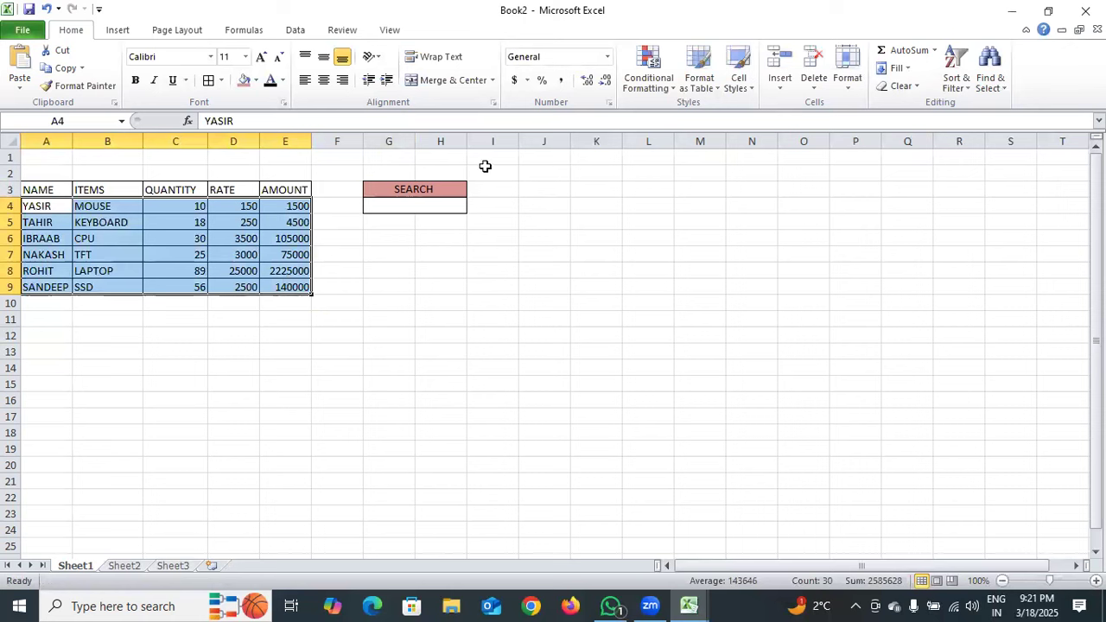
left_click(672, 91)
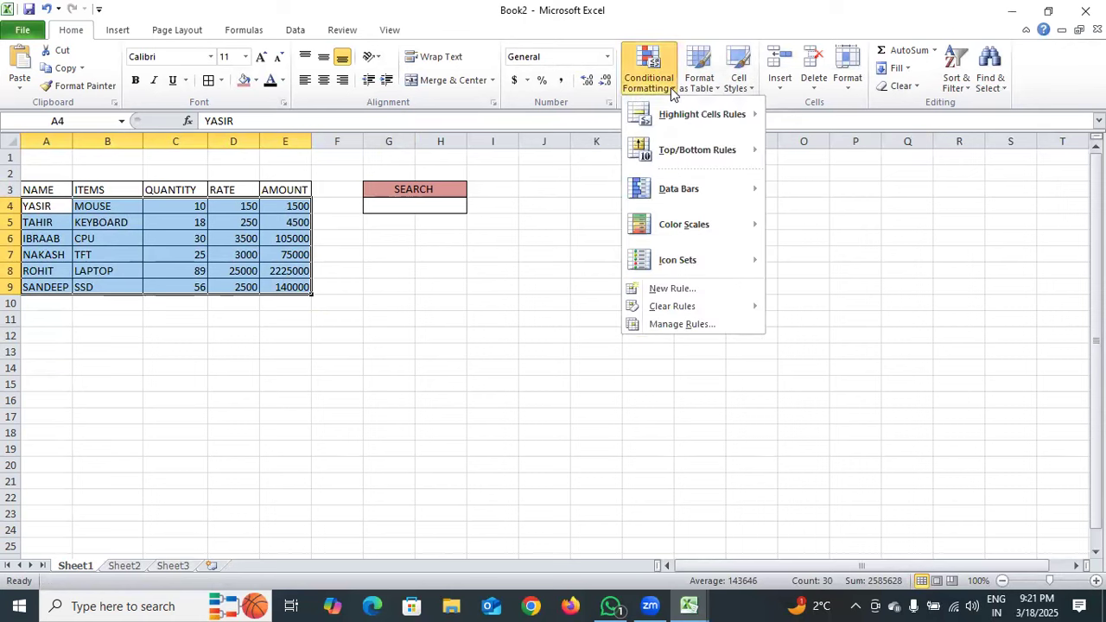
left_click(690, 289)
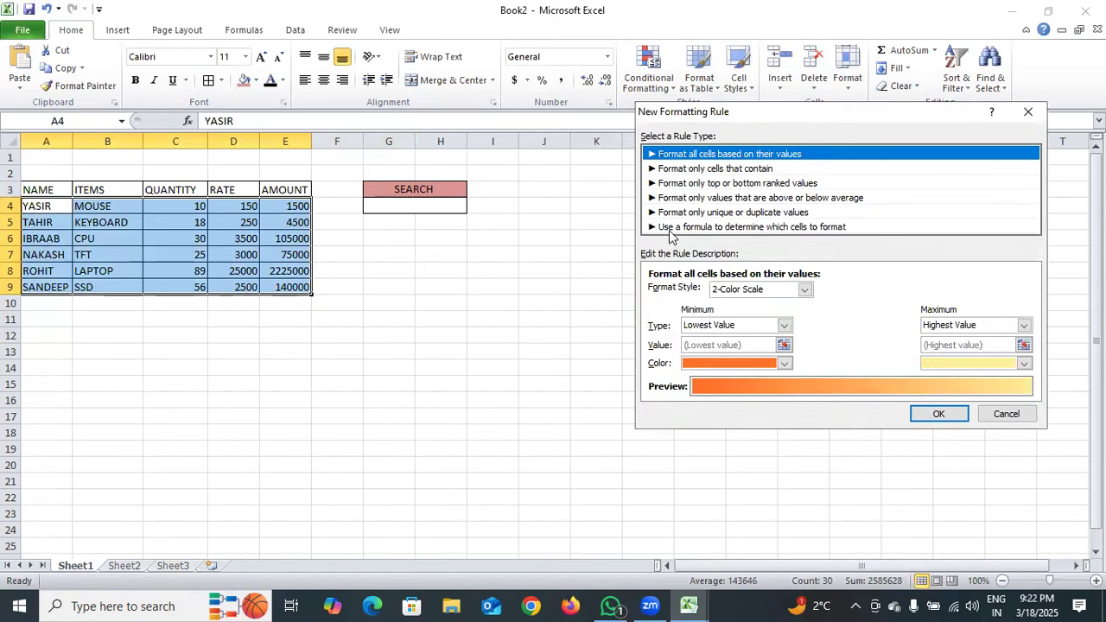
left_click(804, 229)
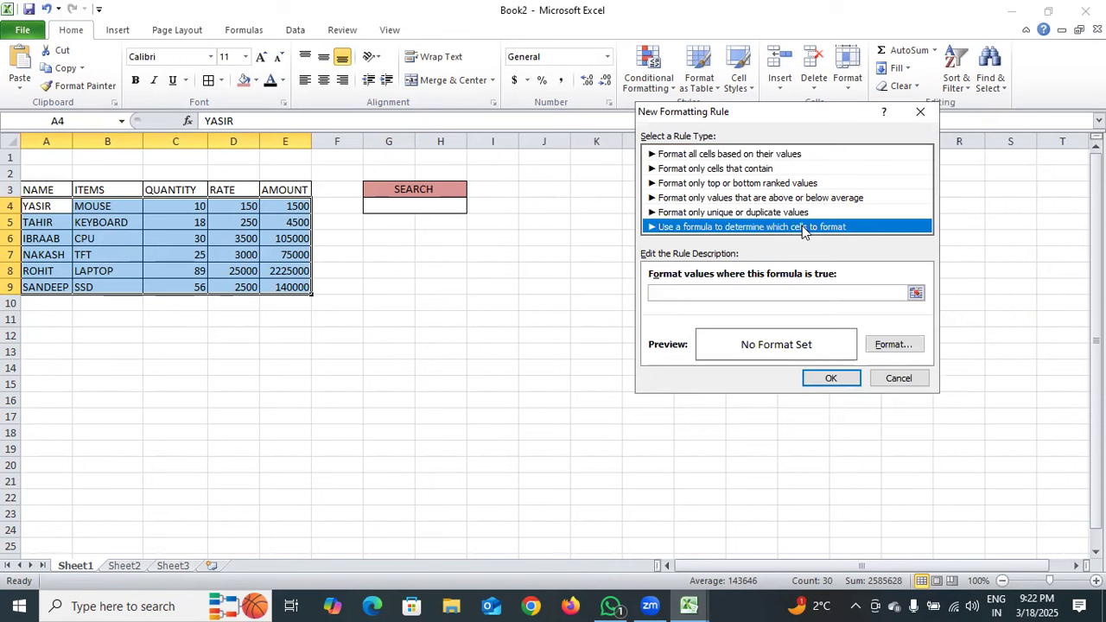
left_click(697, 292)
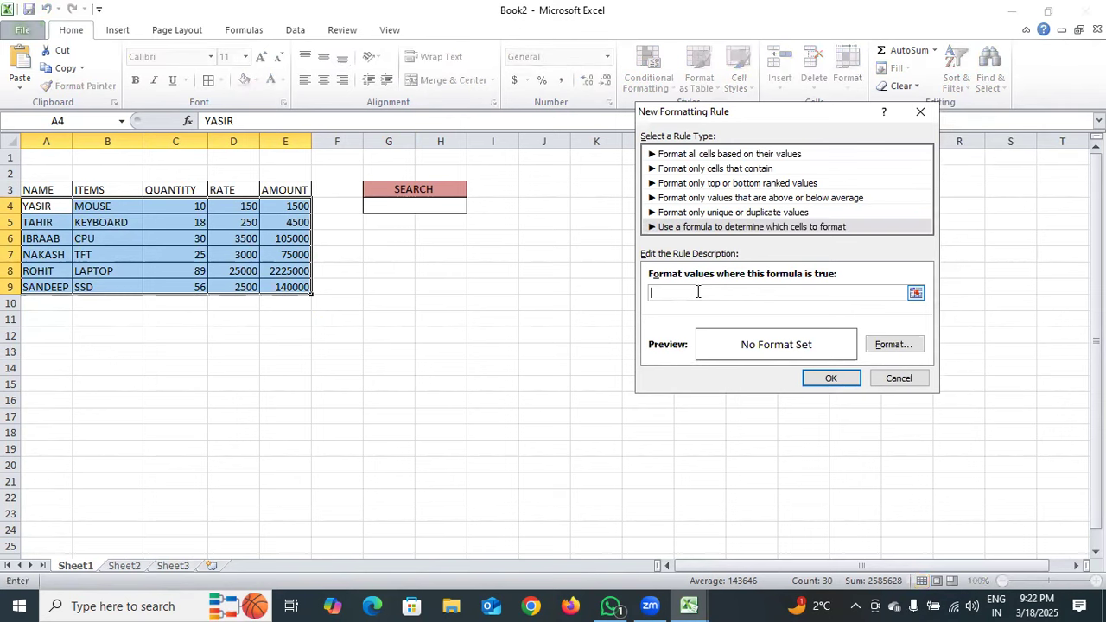
Begin the rule's formula with =SERACH($A4&, keeping only the column of the first name cell absolute.
type("=S")
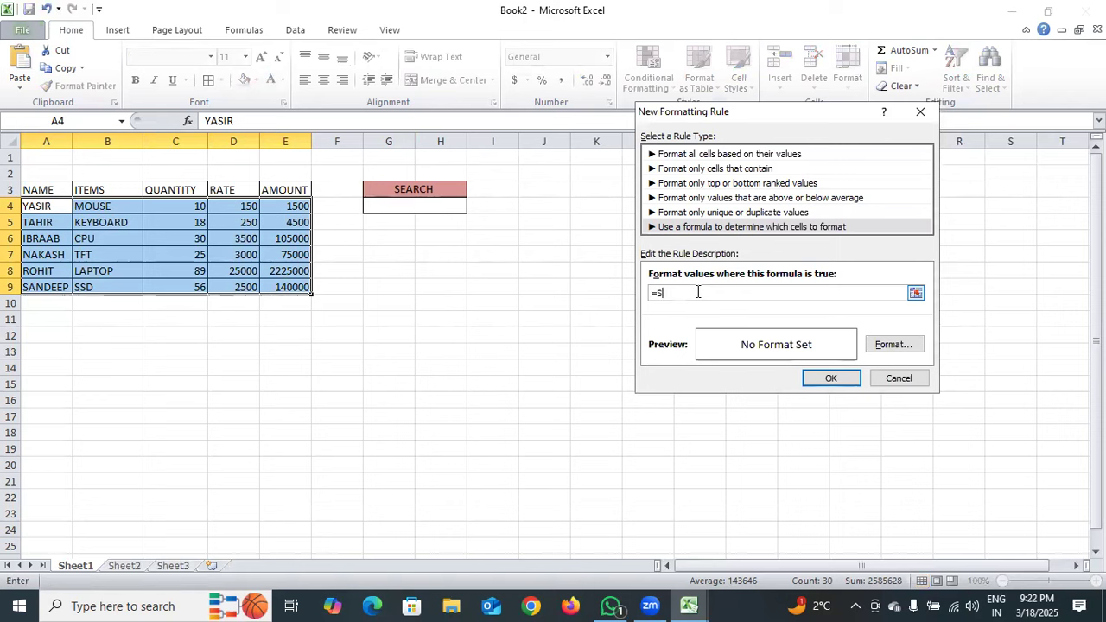
type("ERACH((")
left_click(54, 207)
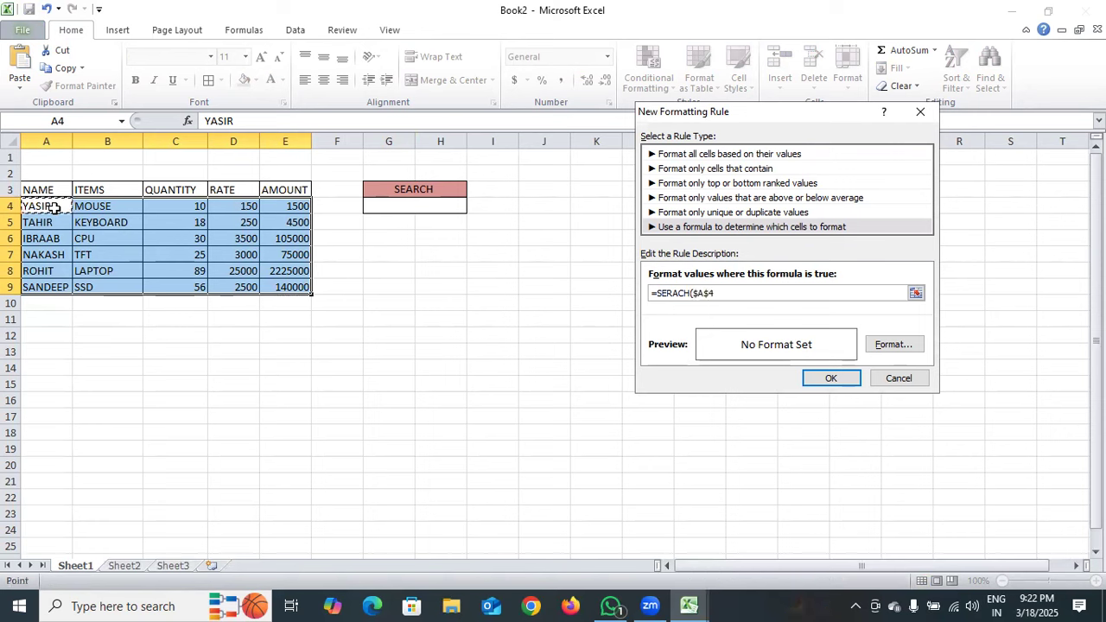
key("BackSpace")
key("BackSpace")
type("4")
type("&")
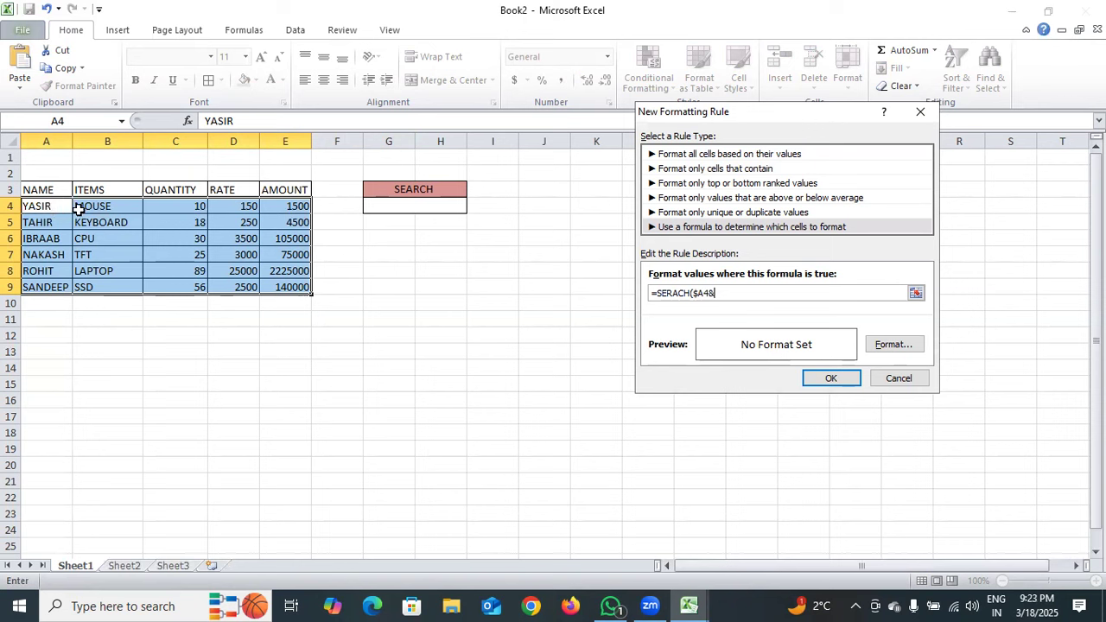
Extend the rule's formula with the item and quantity references $B4&$C4&.
left_click(97, 207)
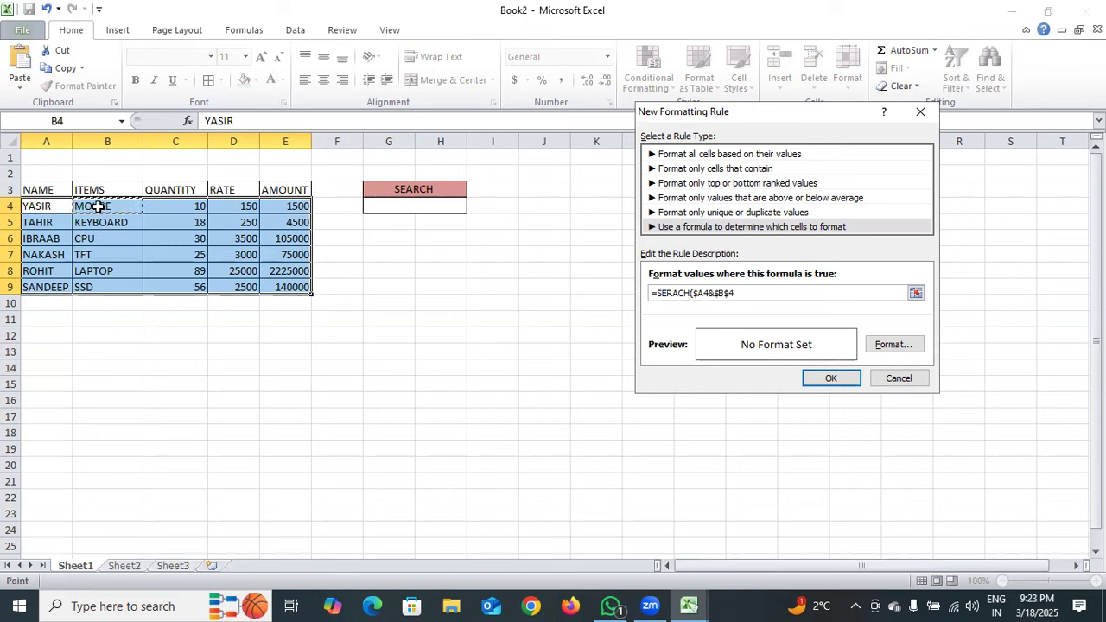
key("F4")
key("F4")
type("&")
left_click(169, 207)
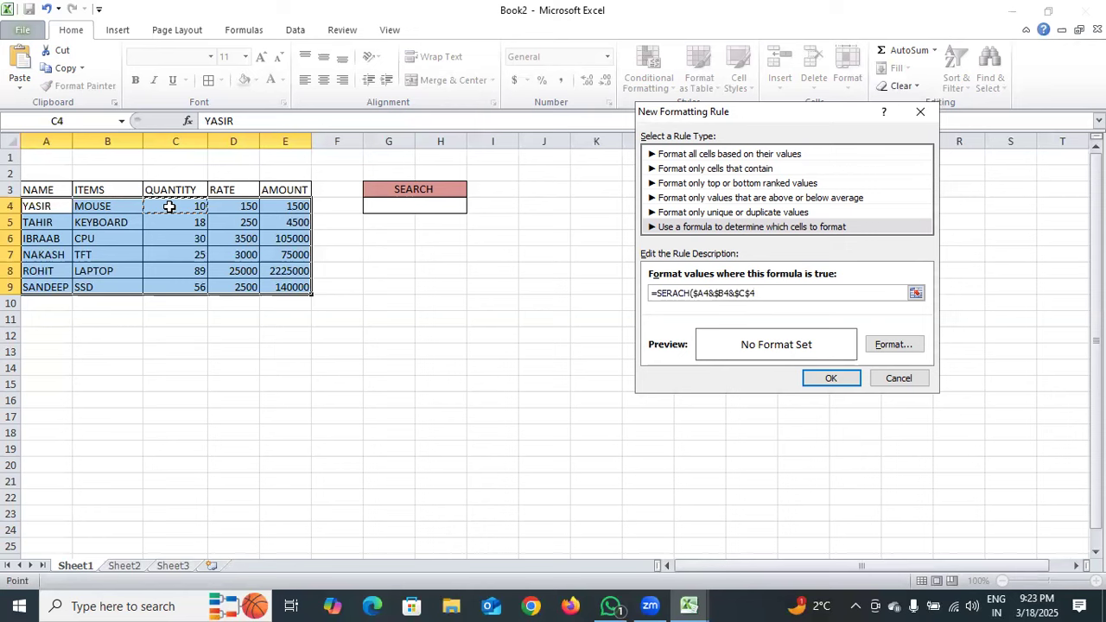
key("F4")
key("F4")
type("&")
Complete the rule's formula with the rate and amount references $D4&$E4) and accept the rule without a format.
left_click(239, 206)
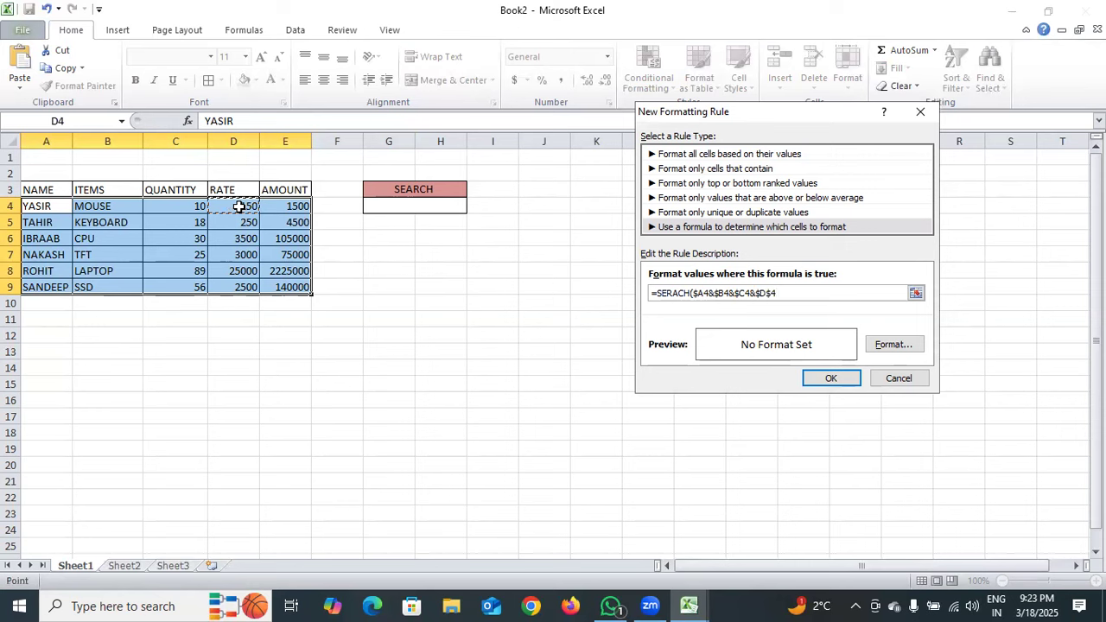
key("F4")
key("F4")
type("&")
left_click(287, 207)
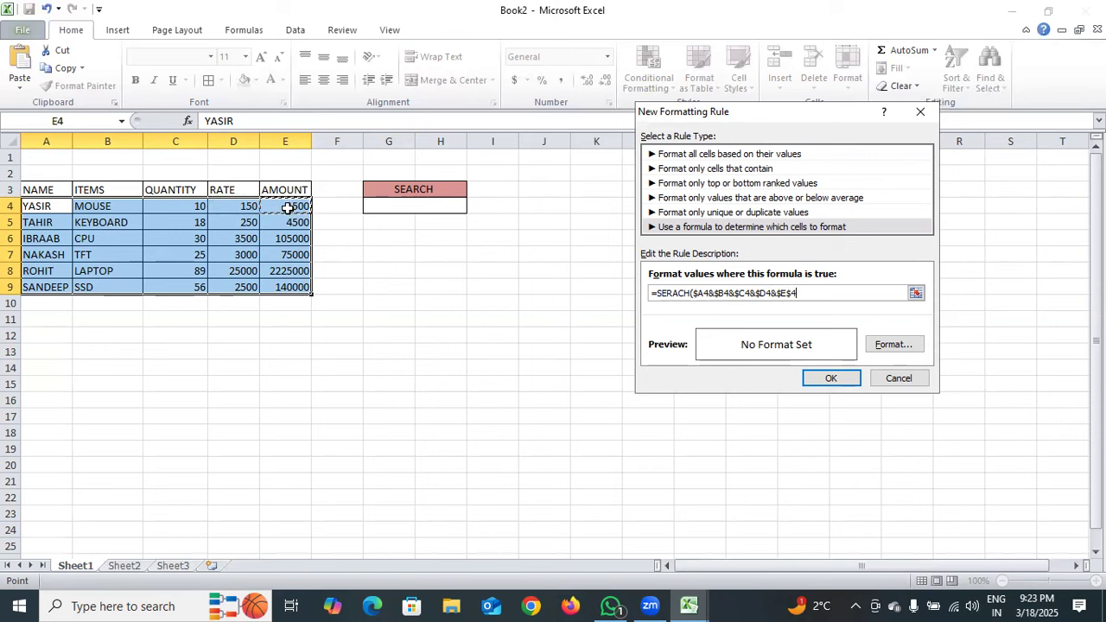
key("F4")
key("F4")
type(")")
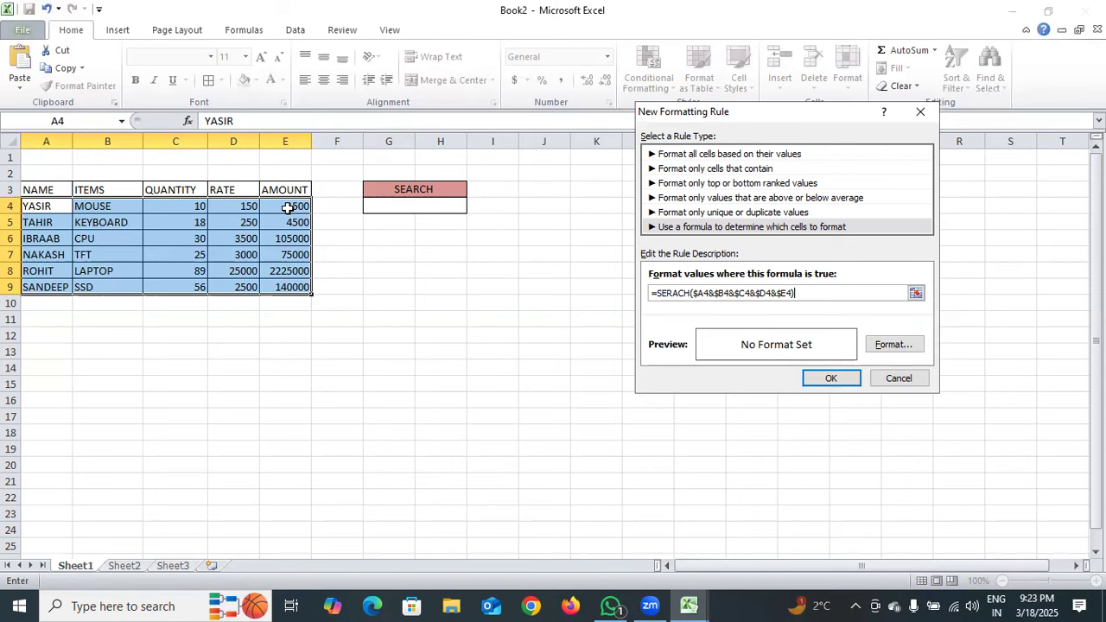
key("Return")
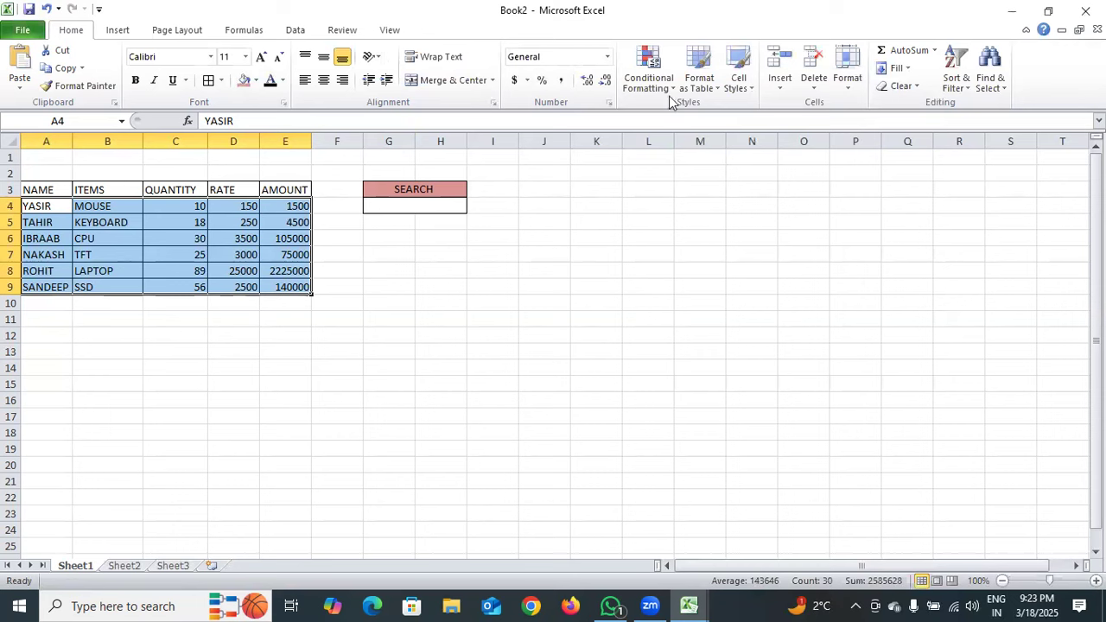
Create another formula-based conditional formatting rule for A4:E9 and begin its formula with =SEARCH($G$3,.
left_click(647, 79)
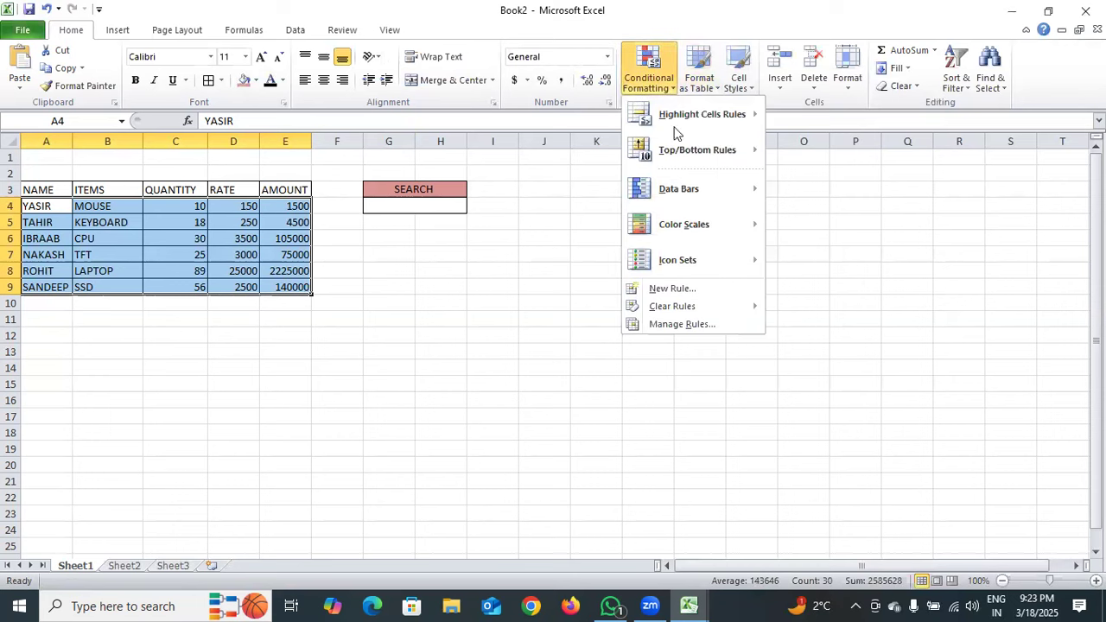
left_click(691, 289)
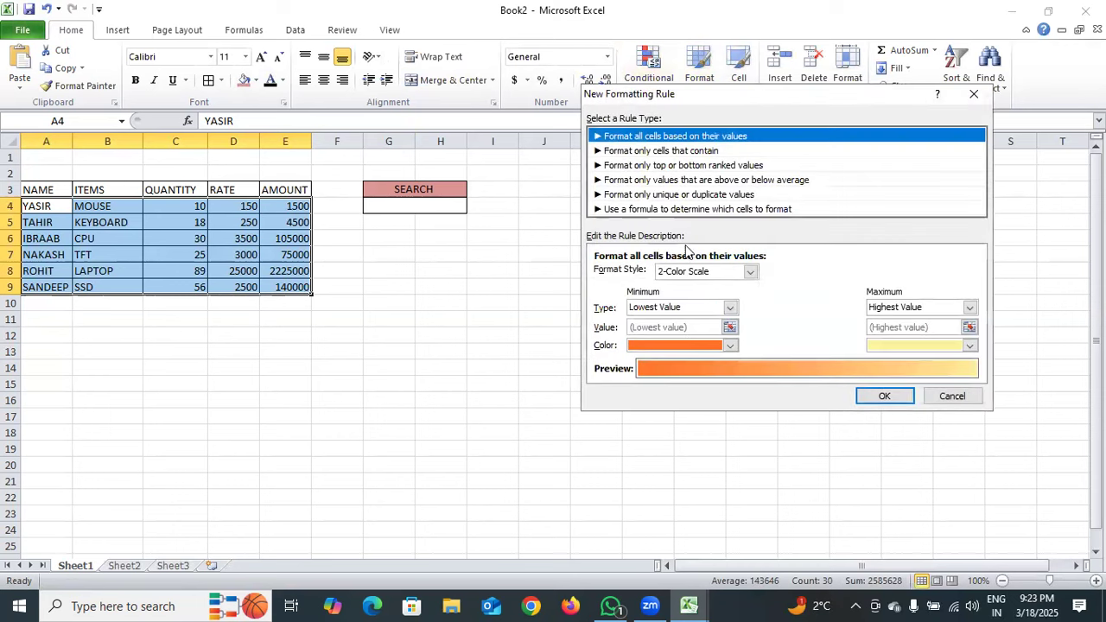
left_click(667, 210)
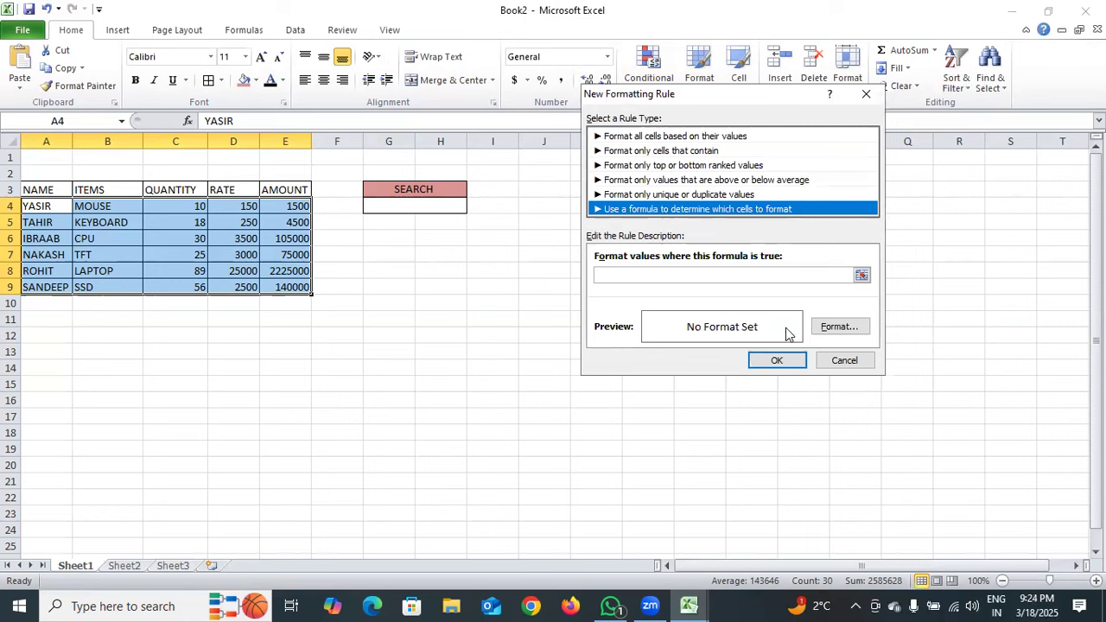
left_click(667, 273)
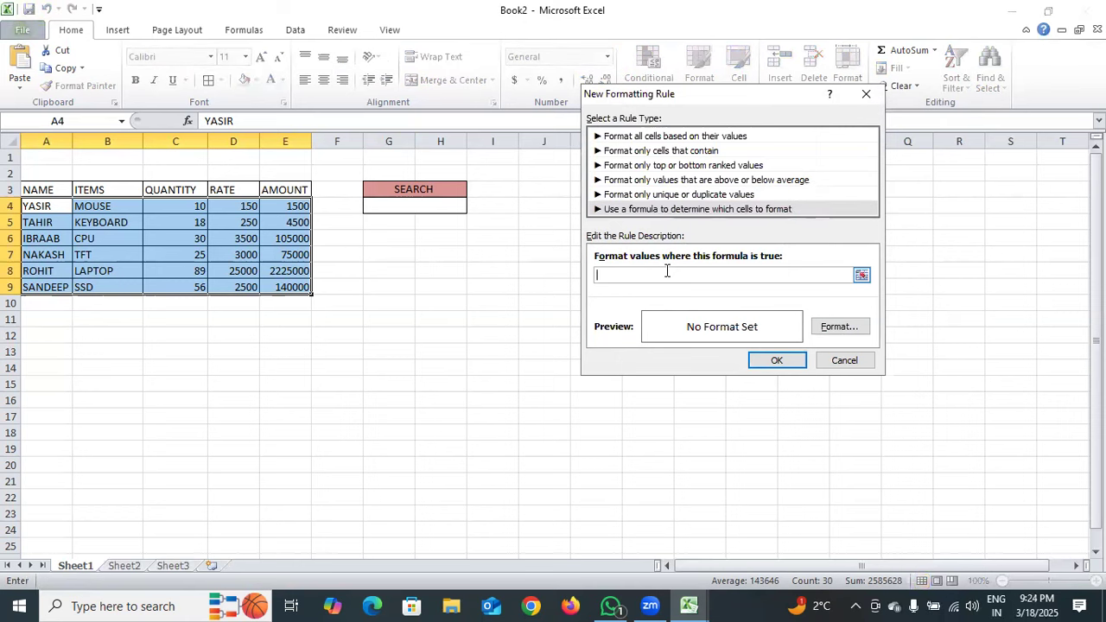
left_click(426, 190)
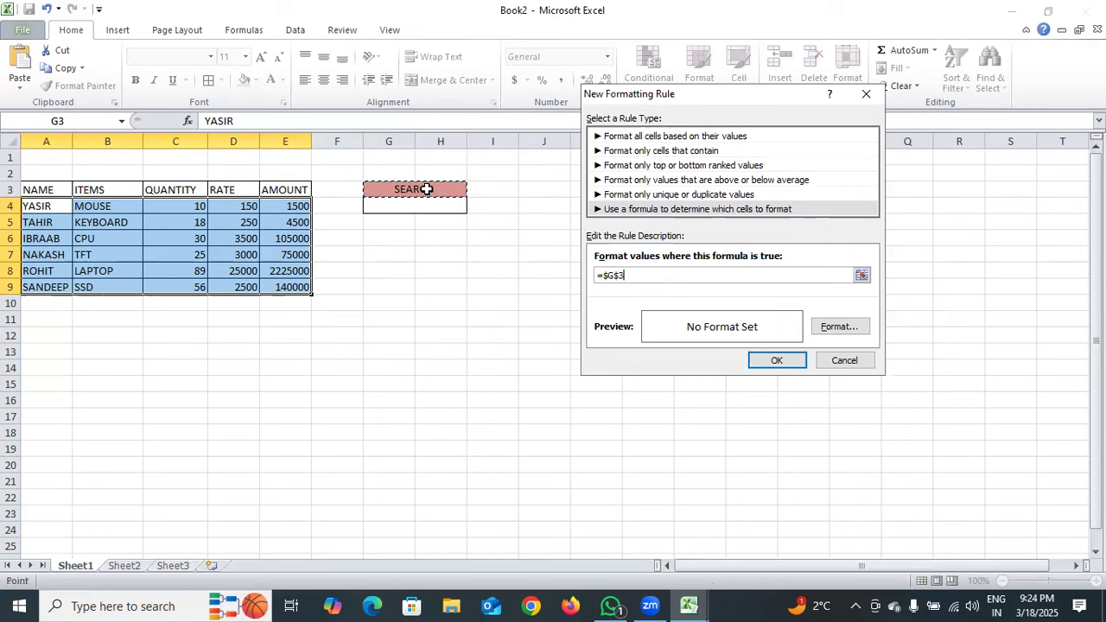
key("BackSpace")
left_click(426, 188)
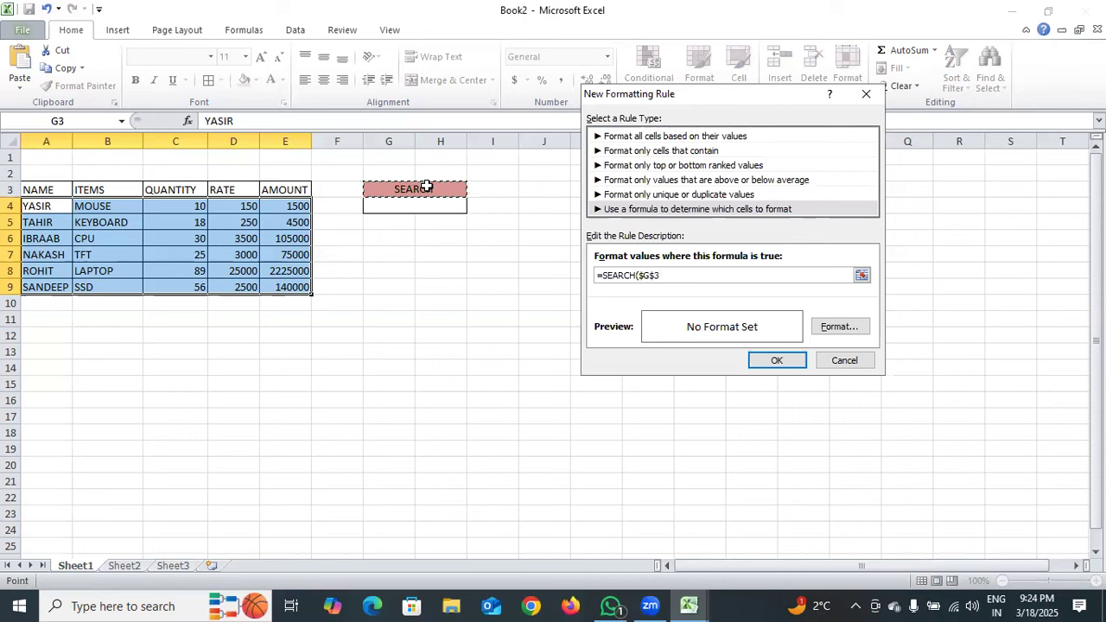
type(",")
Add the column-absolute name and item references $A4&$B4& to the SEARCH formula.
left_click(47, 207)
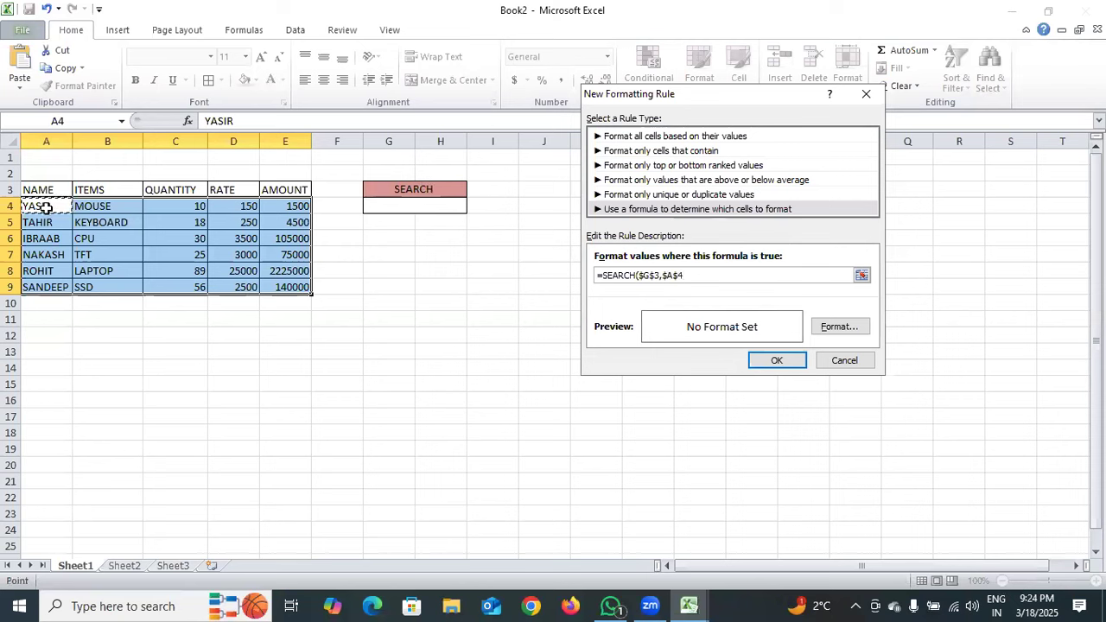
key("F4")
key("F4")
type("&")
left_click(114, 209)
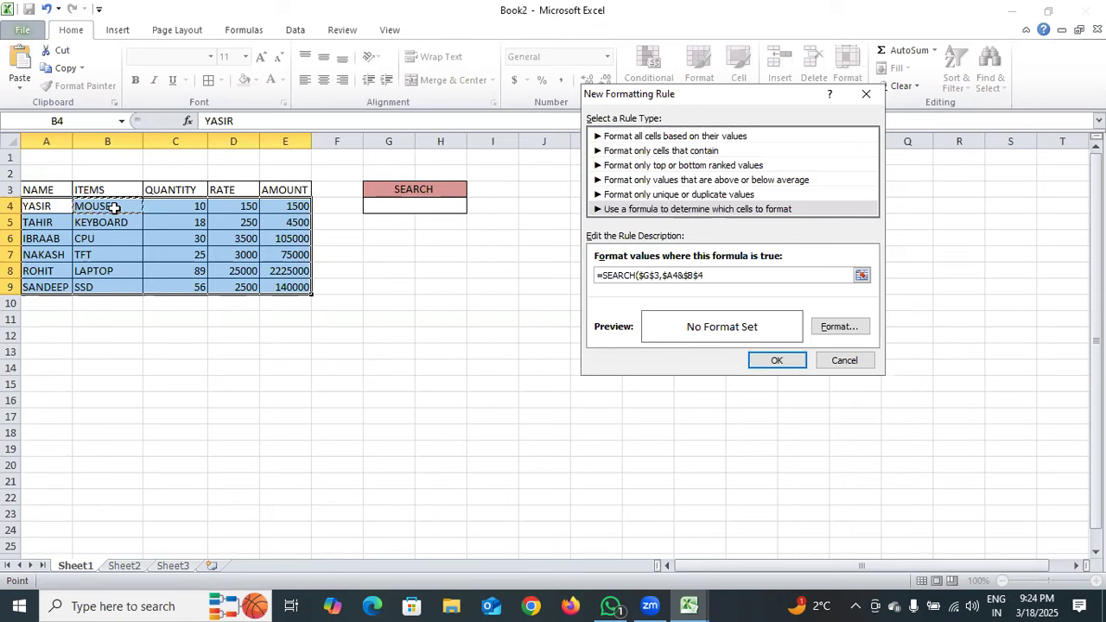
key("F4")
key("F4")
type("&")
Finish the SEARCH formula's text argument with the column-absolute quantity, rate and amount references $C4&$D4&$E4.
left_click(166, 208)
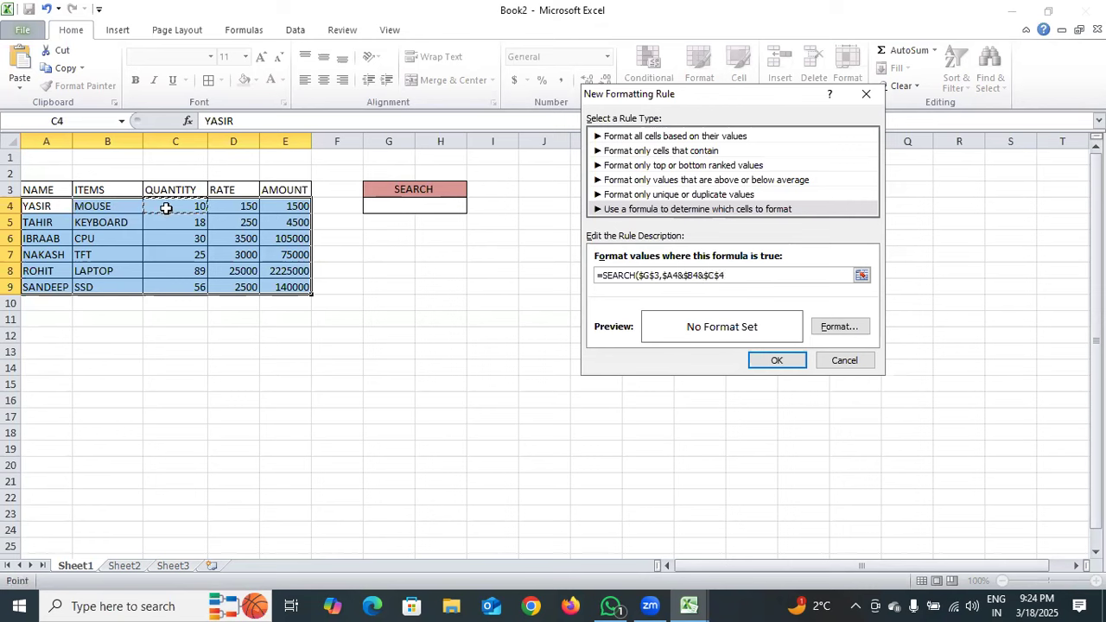
key("F4")
key("F4")
type("&")
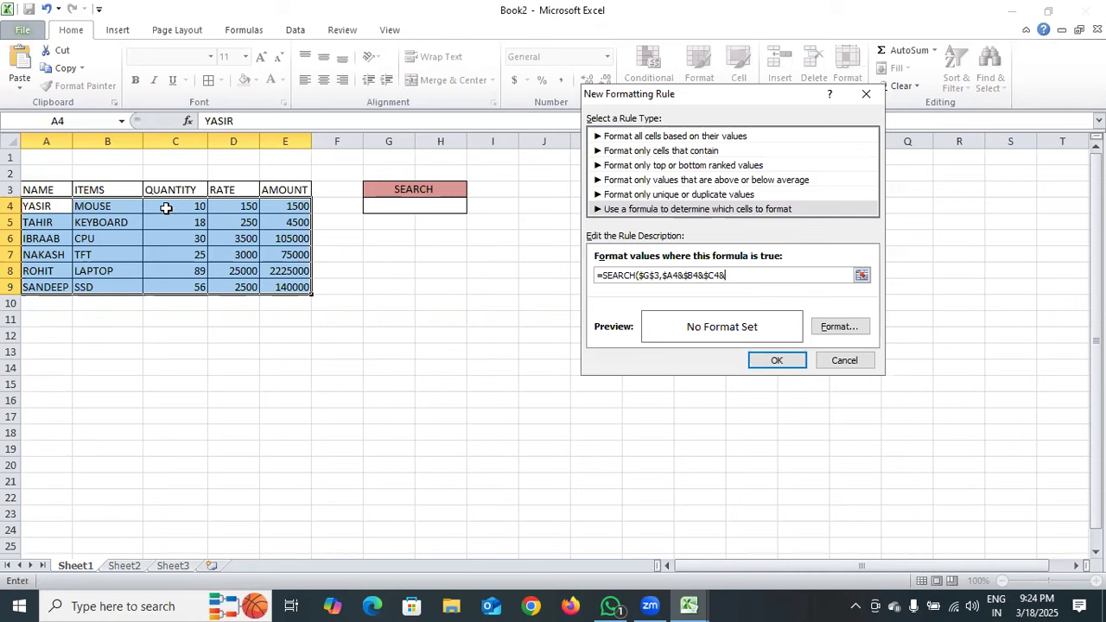
left_click(216, 206)
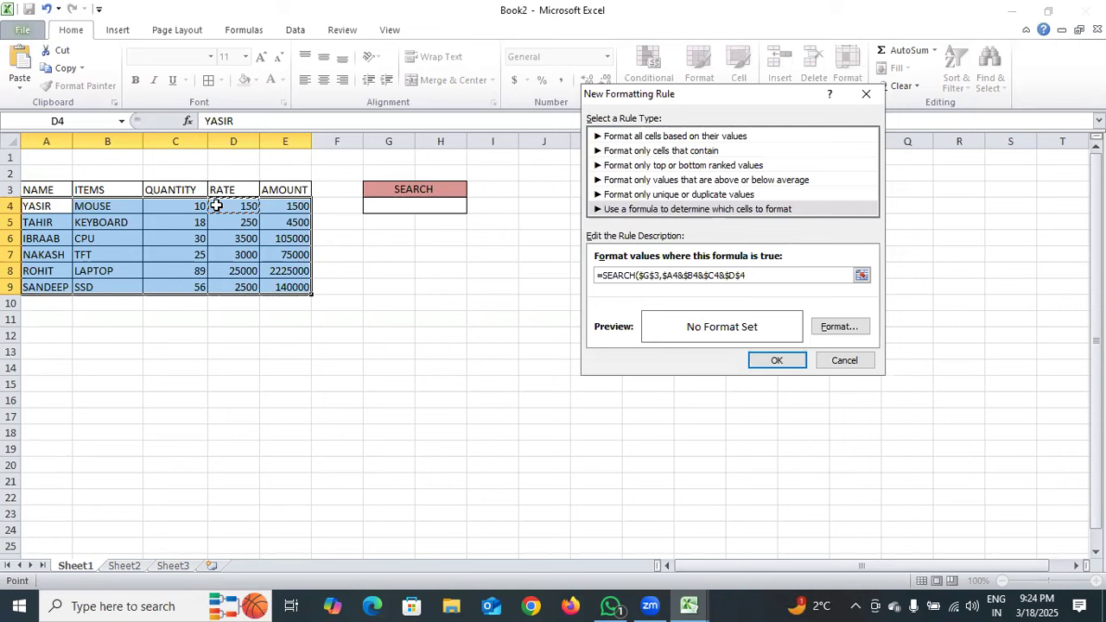
key("F4")
key("F4")
type("&")
left_click(277, 205)
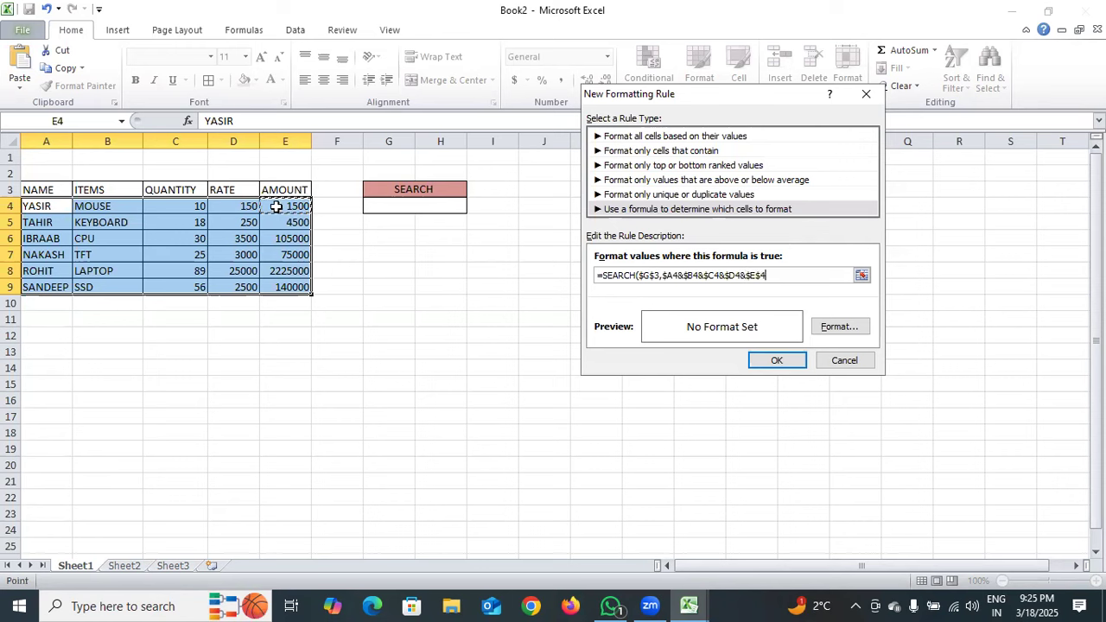
key("F4")
Accept the SEARCH rule without setting a format, and open the empty search cell G4 for editing.
left_click(829, 327)
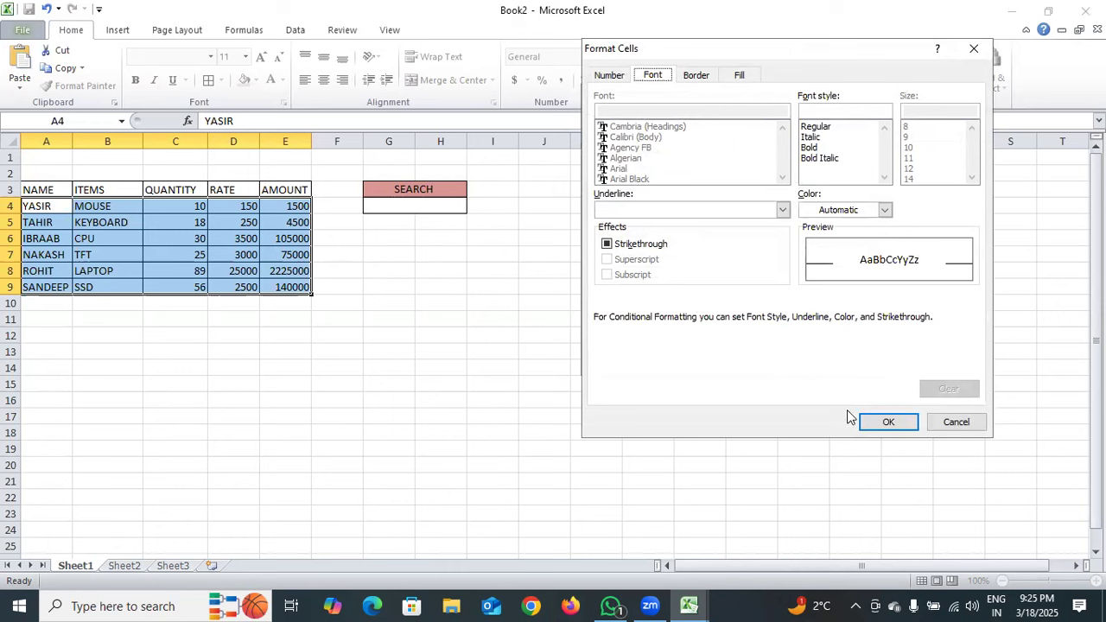
left_click(883, 422)
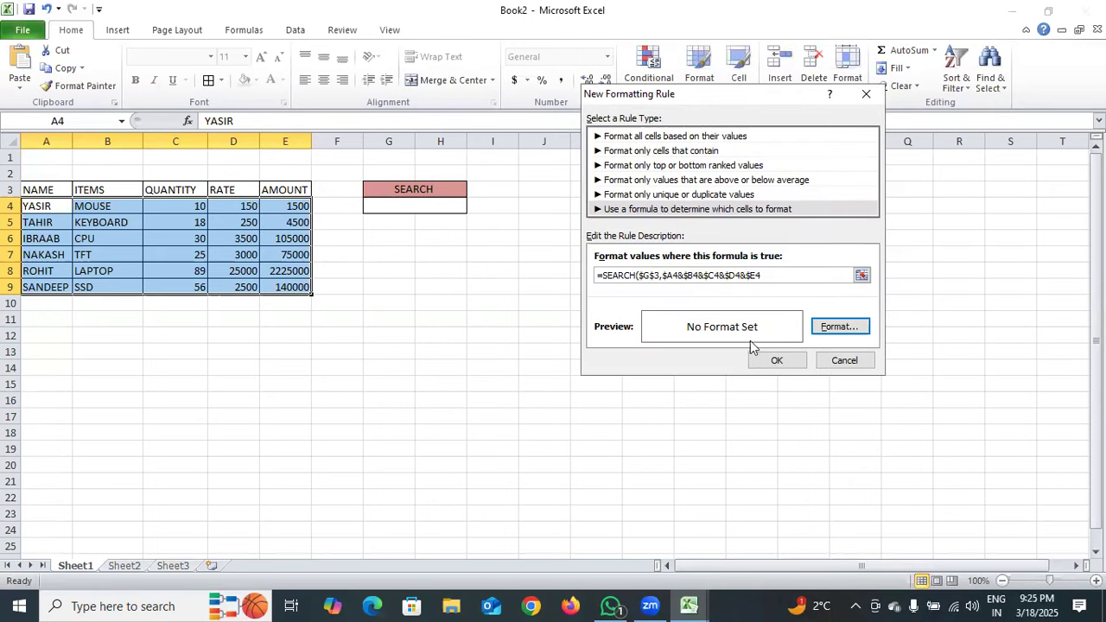
left_click(771, 361)
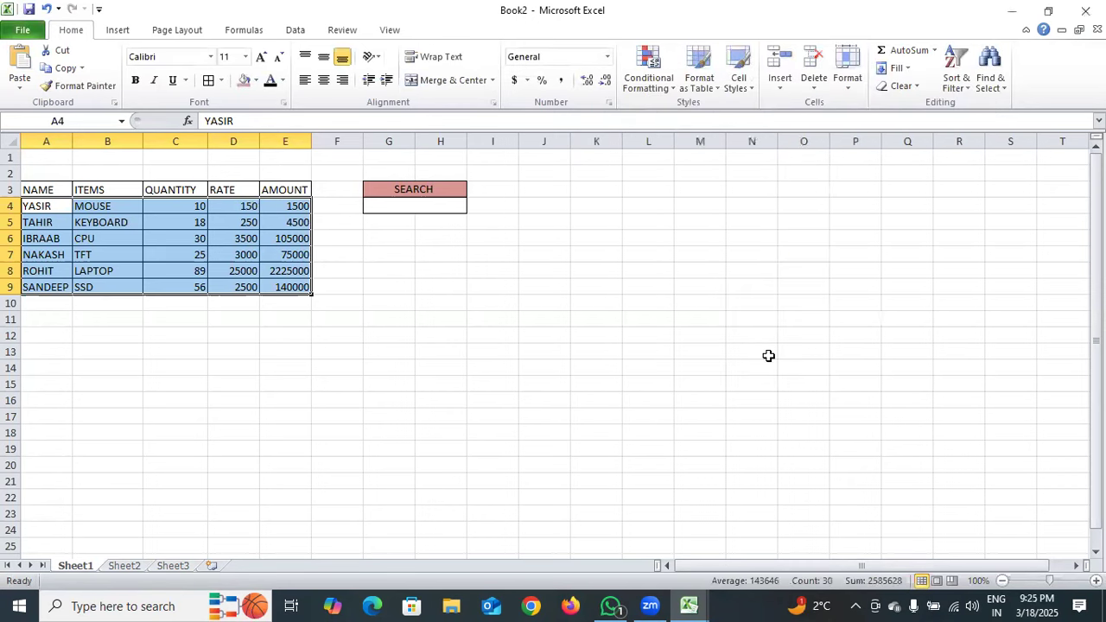
double_click(443, 206)
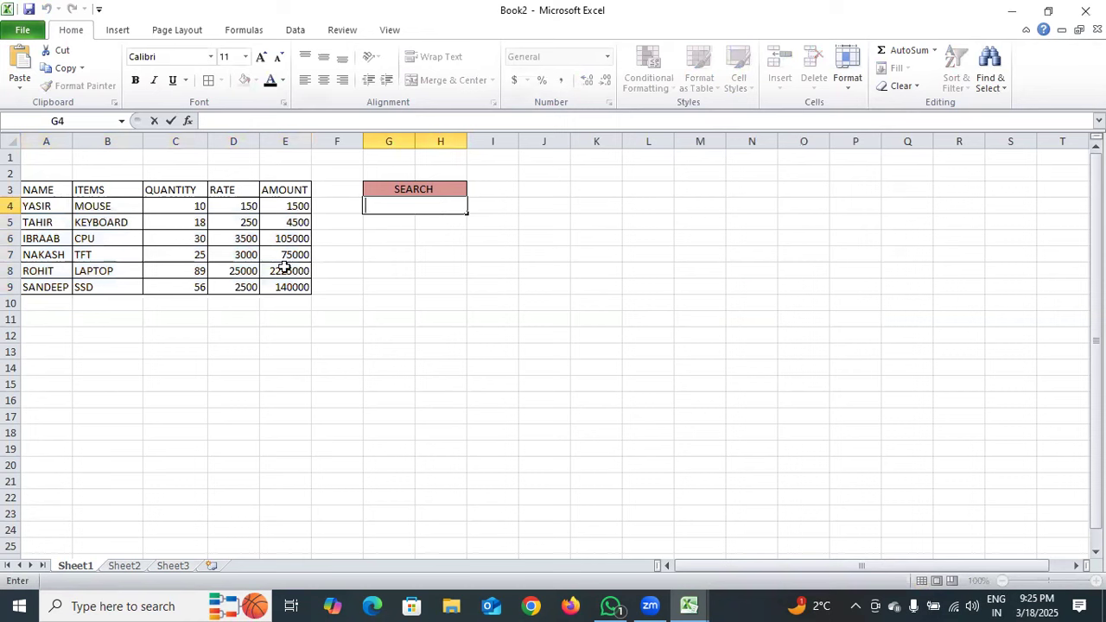
Create a new formula-based conditional formatting rule for A4:E9 and start its formula with =SEARCH($G$3,.
left_click_drag(47, 208, 278, 281)
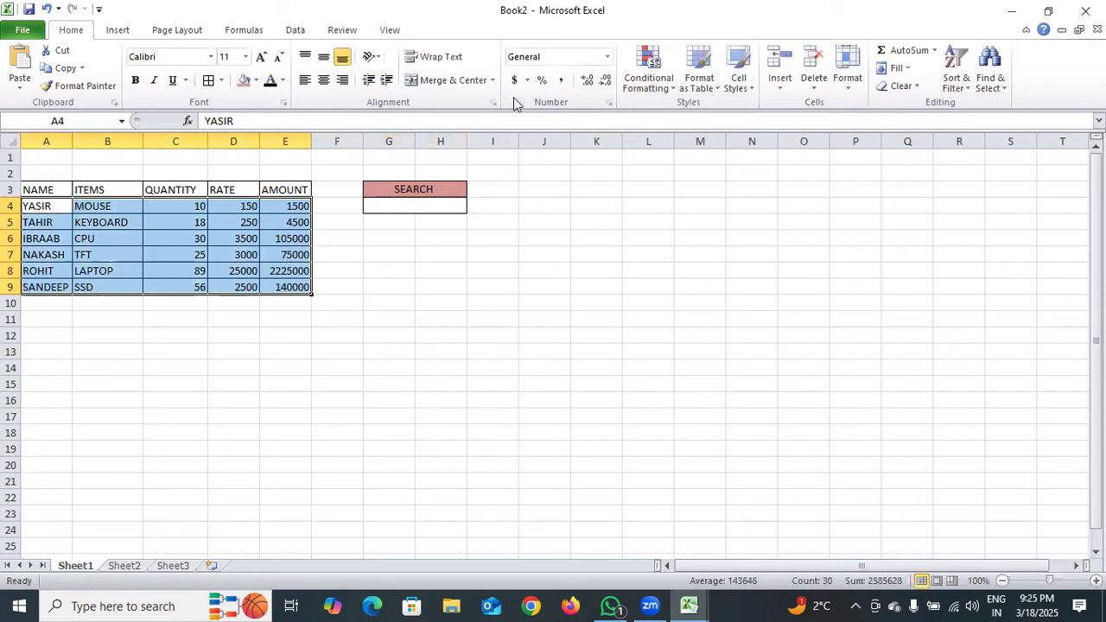
left_click(663, 83)
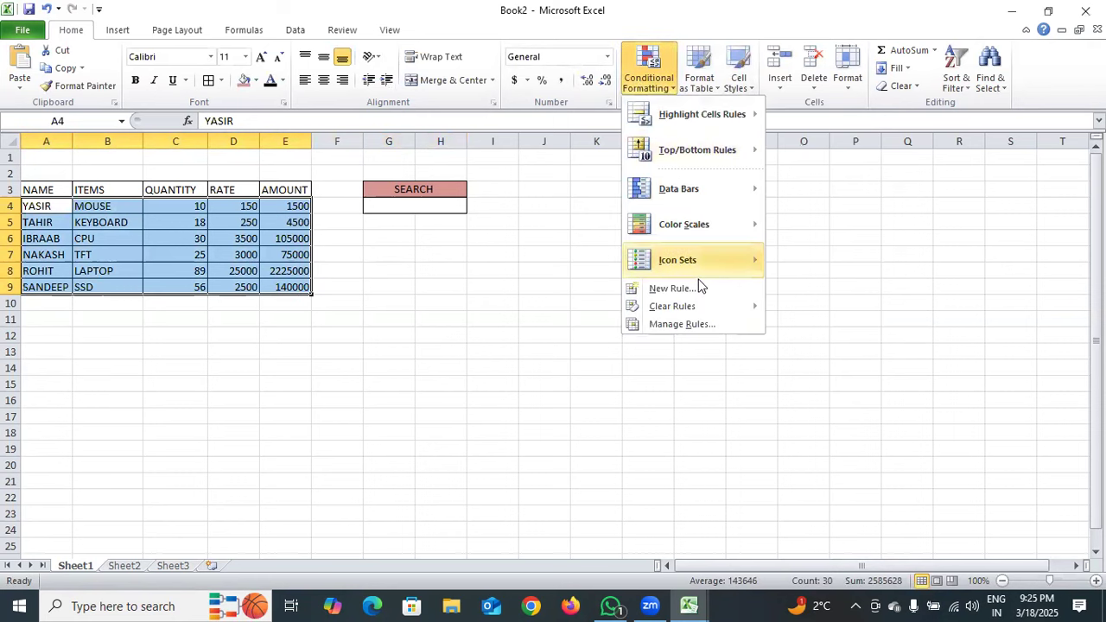
mouse_move(700, 311)
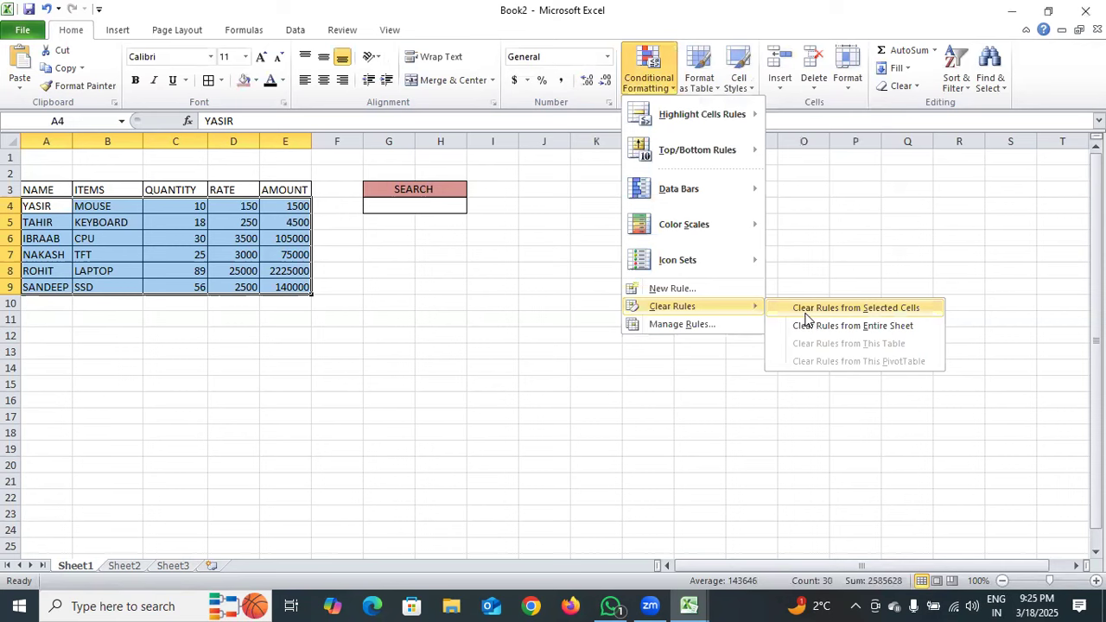
left_click(704, 290)
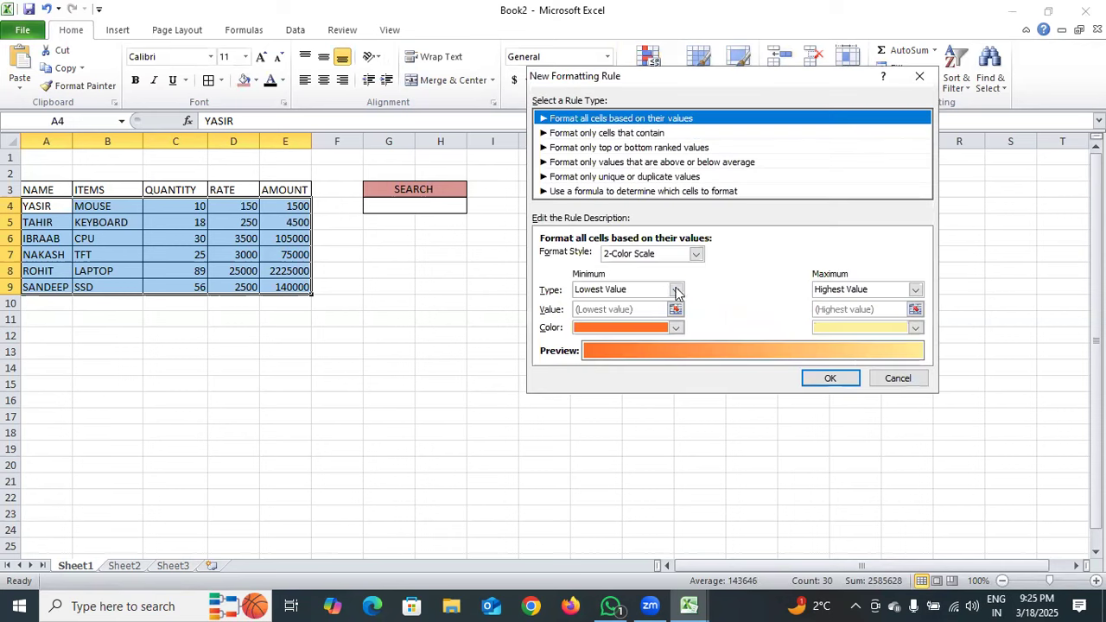
left_click(616, 192)
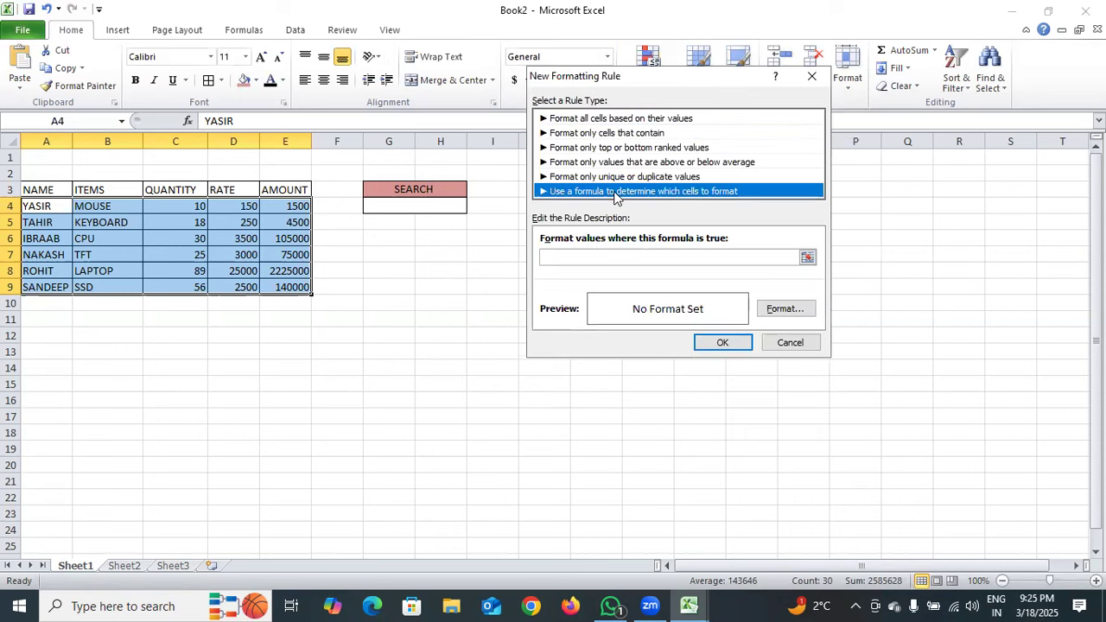
left_click(619, 257)
type("=SEARCH(")
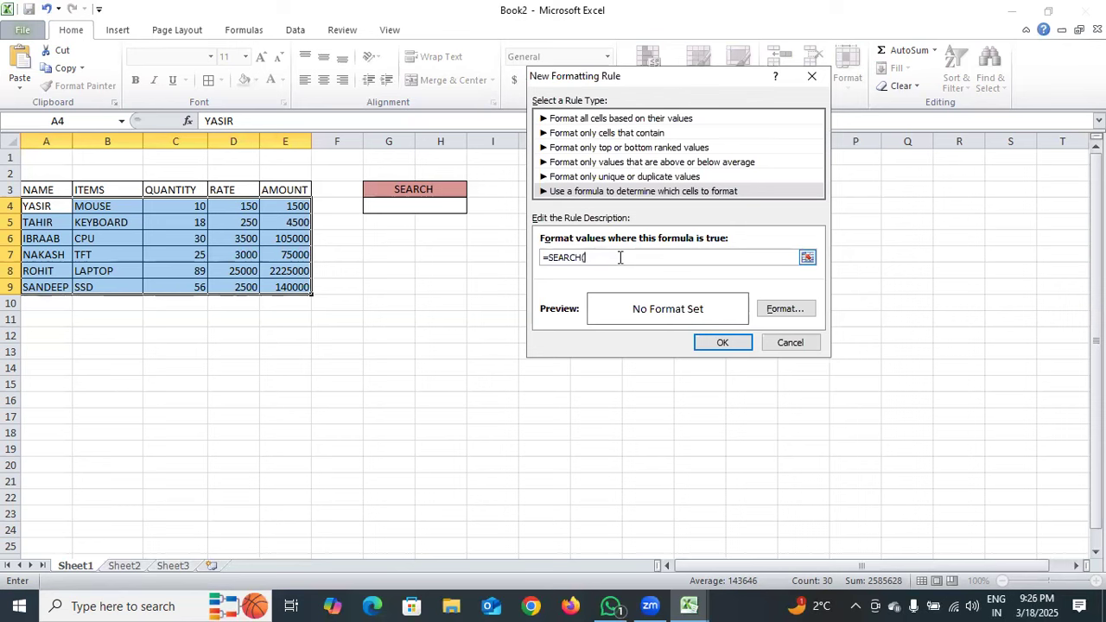
left_click(400, 190)
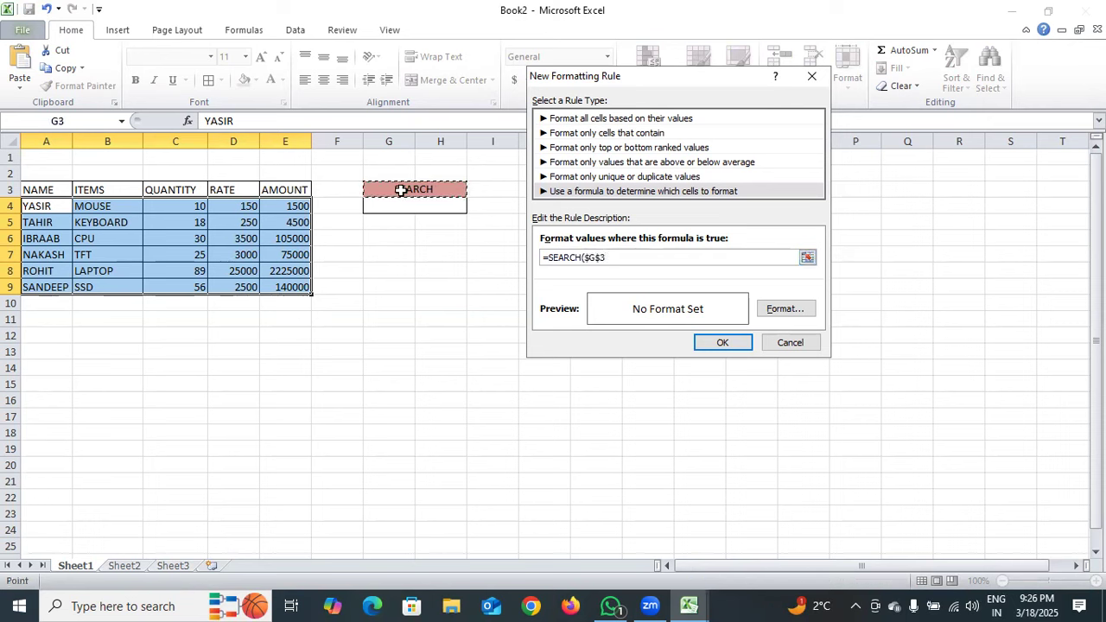
type(",")
Add the column-absolute name and item references $A4&$B4 as the start of the SEARCH formula's text argument.
left_click(49, 205)
key("F4")
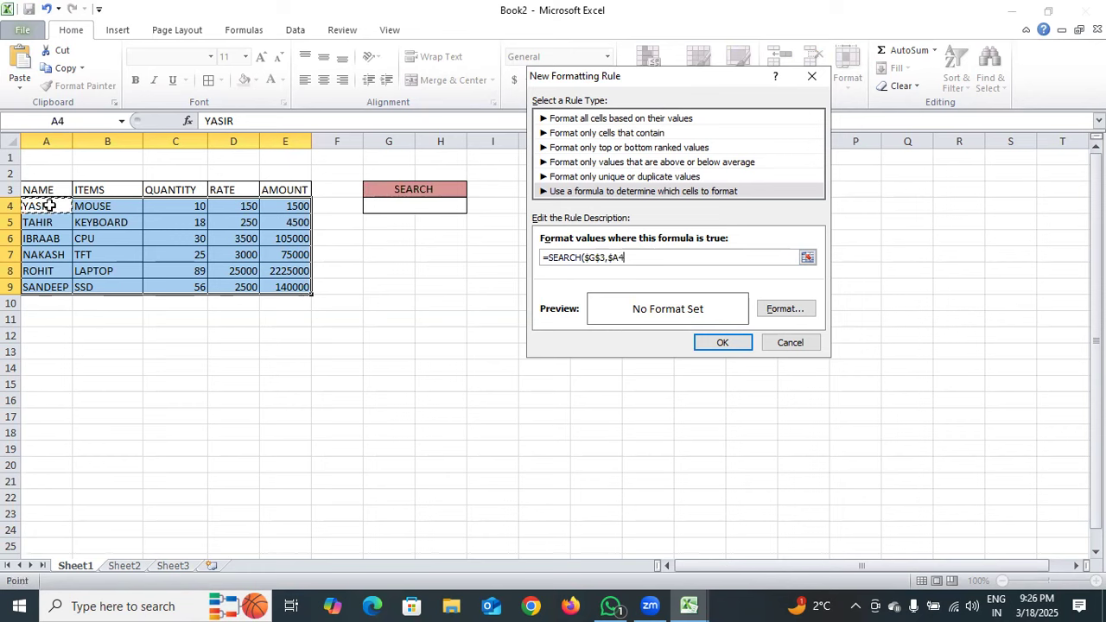
type("&")
left_click(115, 211)
key("F4")
key("F4")
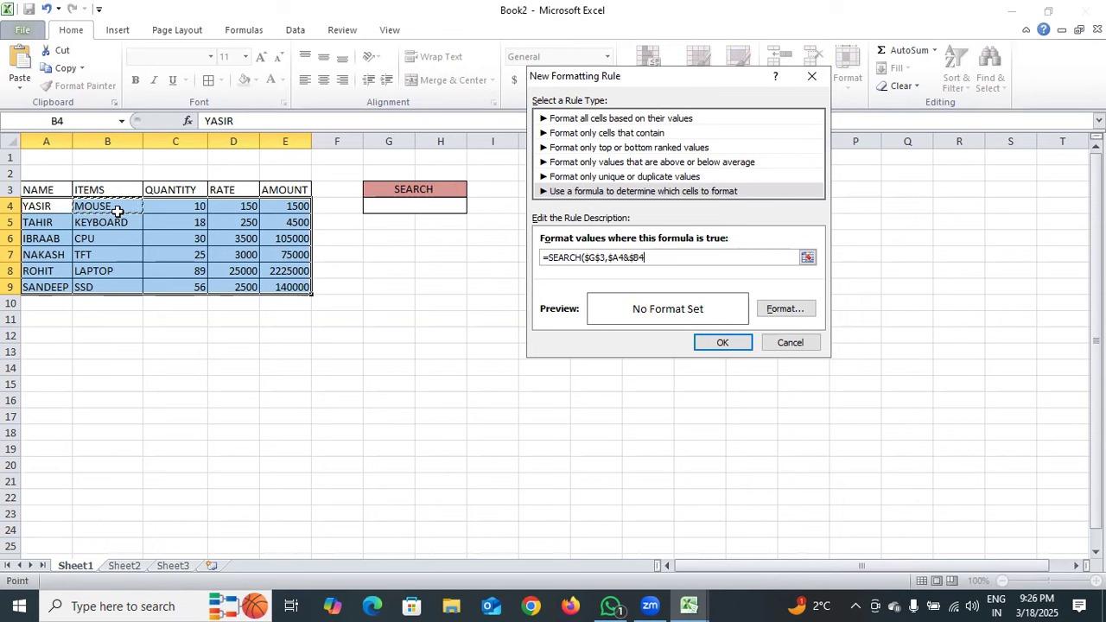
Complete the SEARCH formula by appending the quantity, rate and amount references &$C4&D4&$E4 and closing the parenthesis.
type("&")
left_click(165, 208)
key("F4")
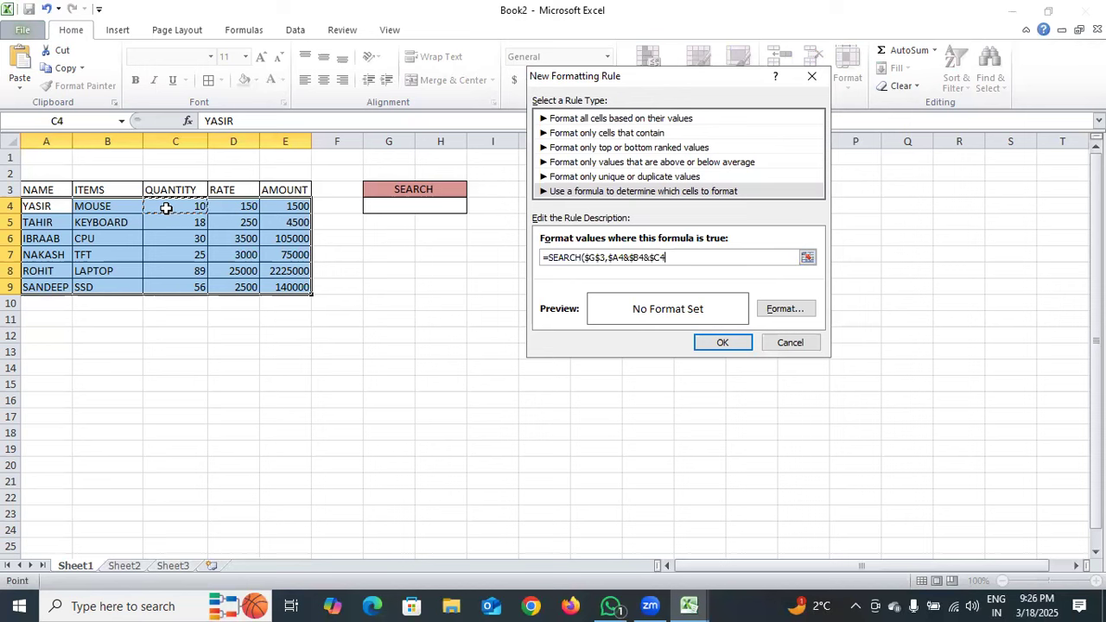
type("&")
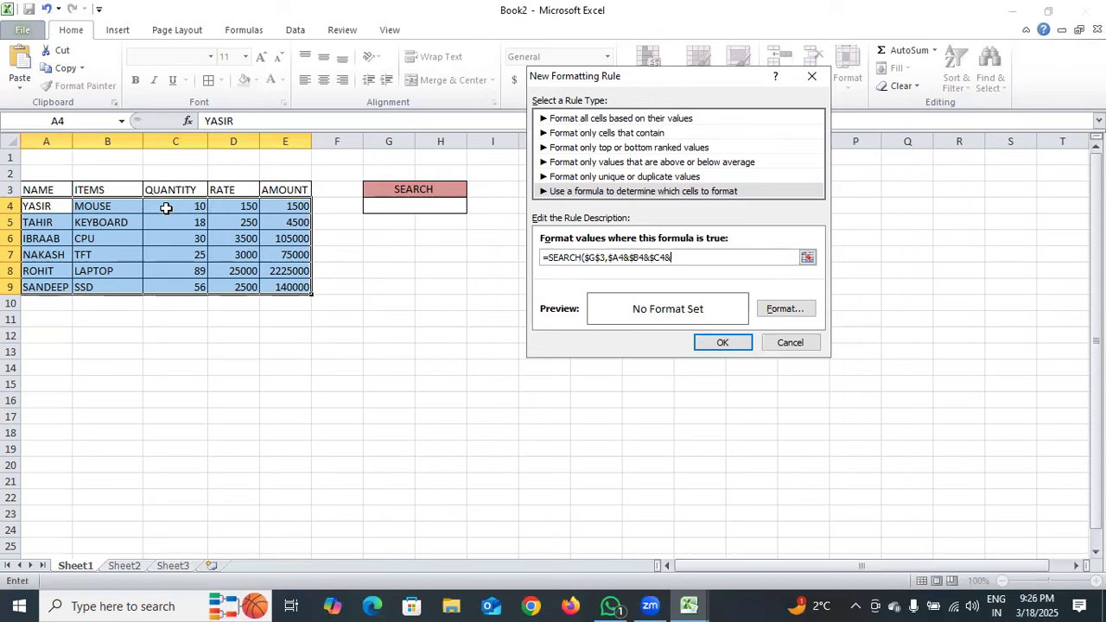
left_click(224, 208)
key("F4")
key("F4")
key("F4")
type("&")
left_click(288, 208)
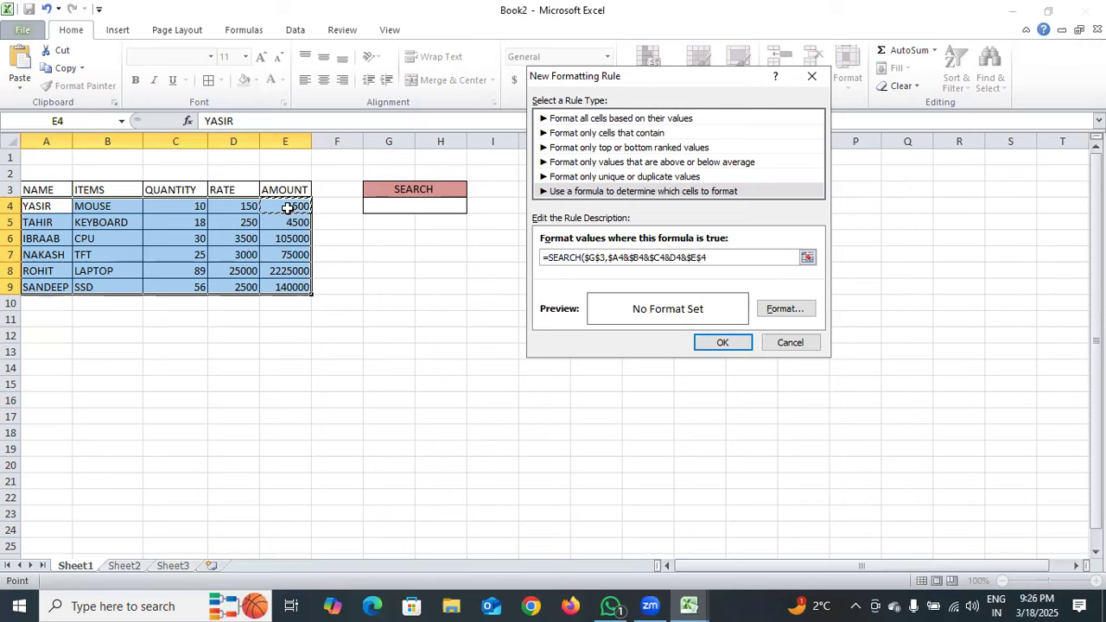
key("F4")
key("F4")
type(")")
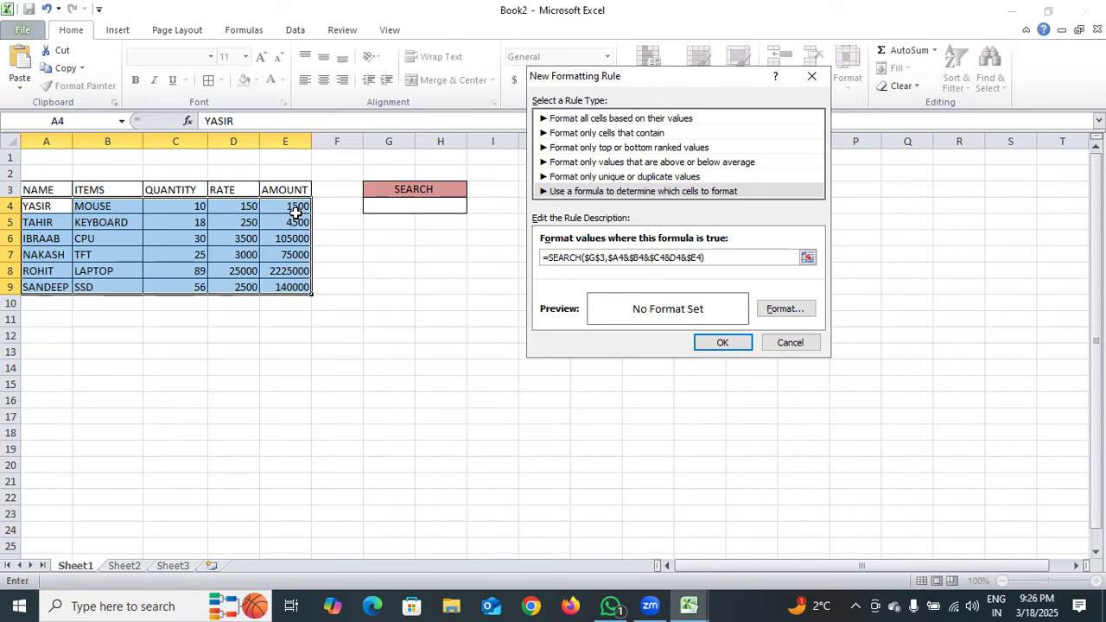
Give the SEARCH rule a yellow fill and apply it to the table rows.
left_click(773, 312)
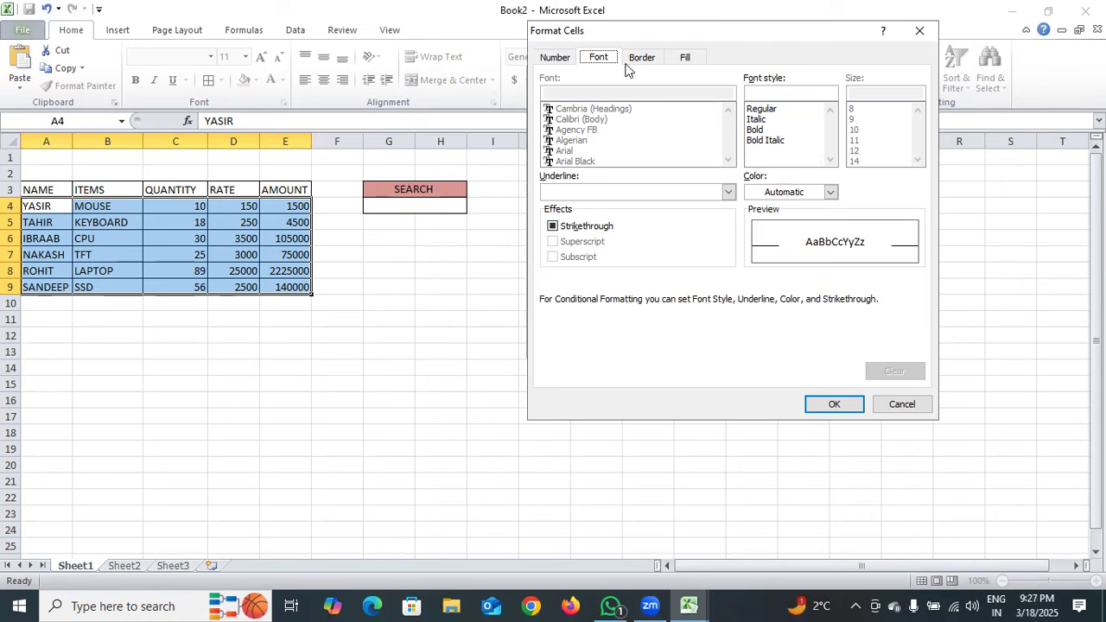
left_click(689, 60)
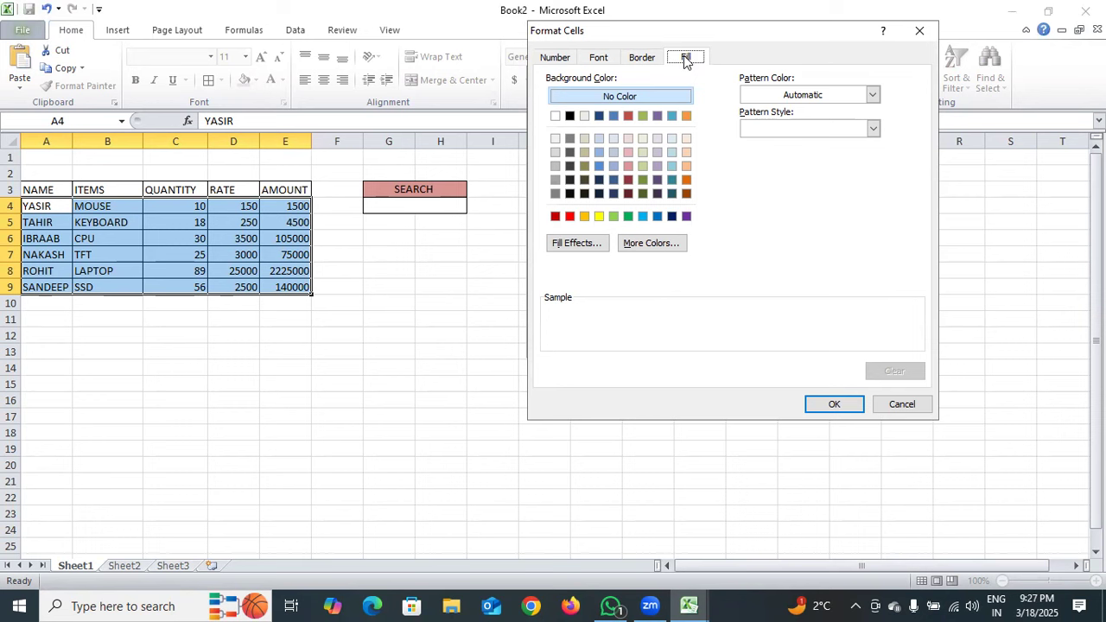
left_click(599, 216)
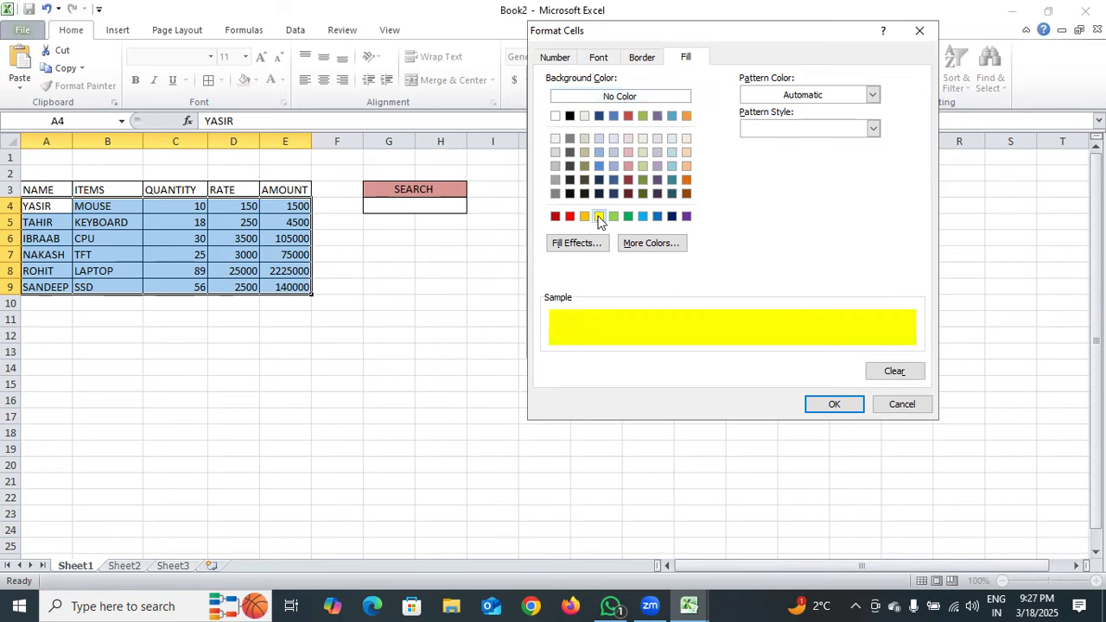
left_click(814, 405)
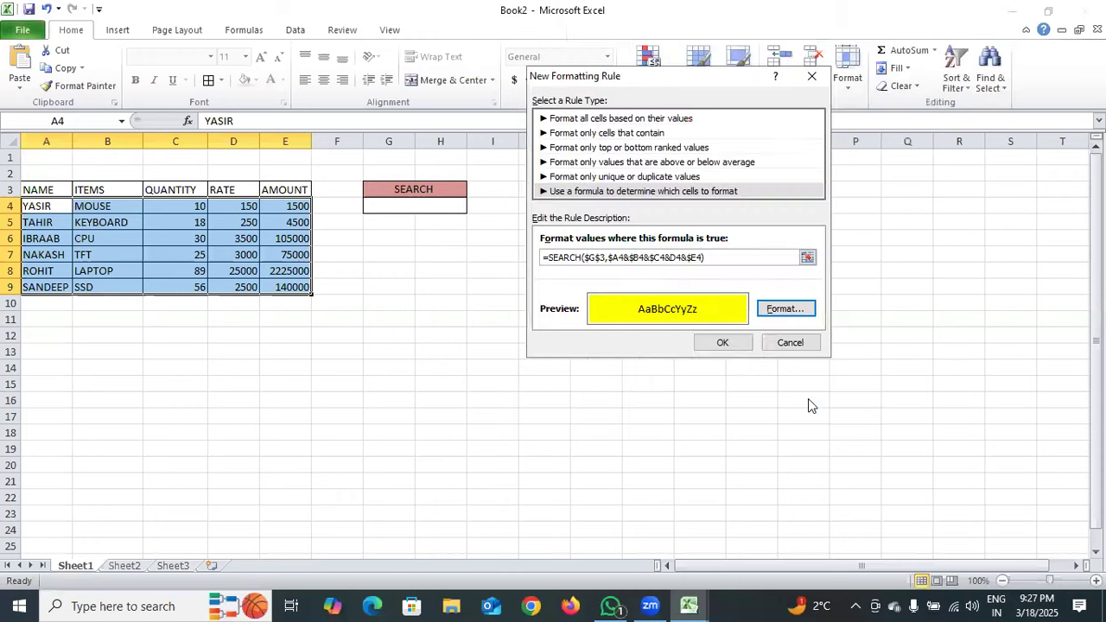
left_click(722, 343)
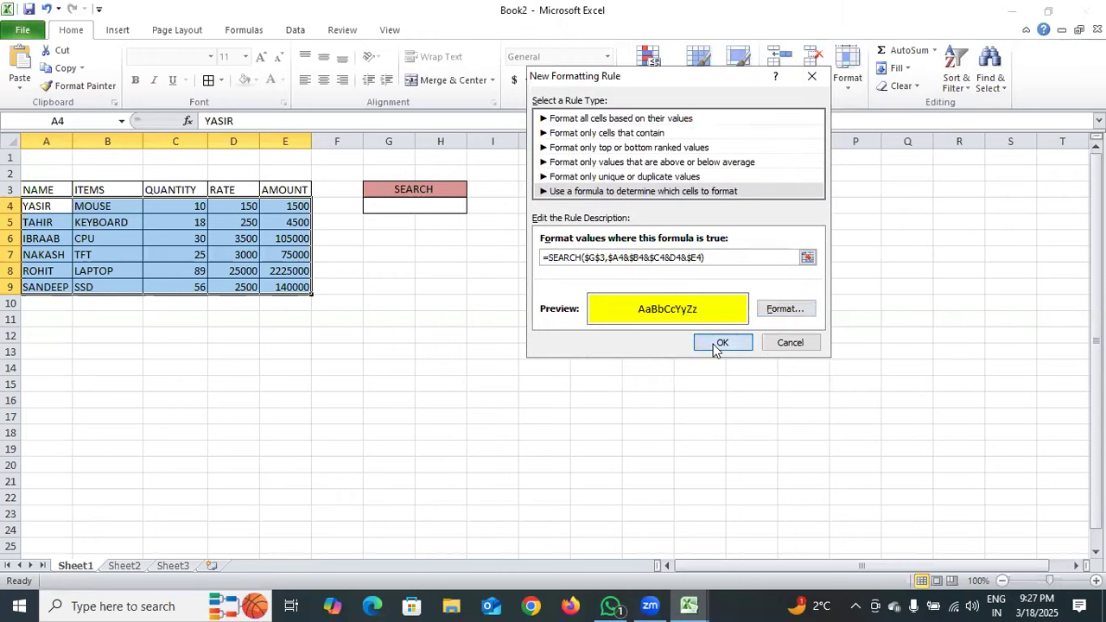
left_click(523, 298)
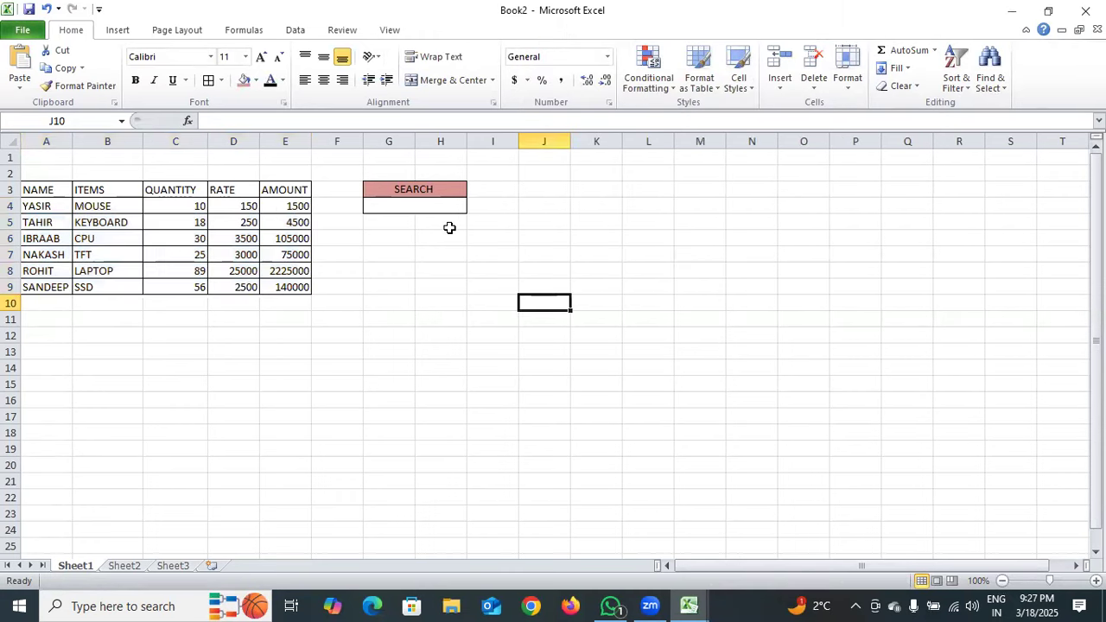
Enter MOUSE in the search cell G4 to test the highlighting rule.
double_click(419, 206)
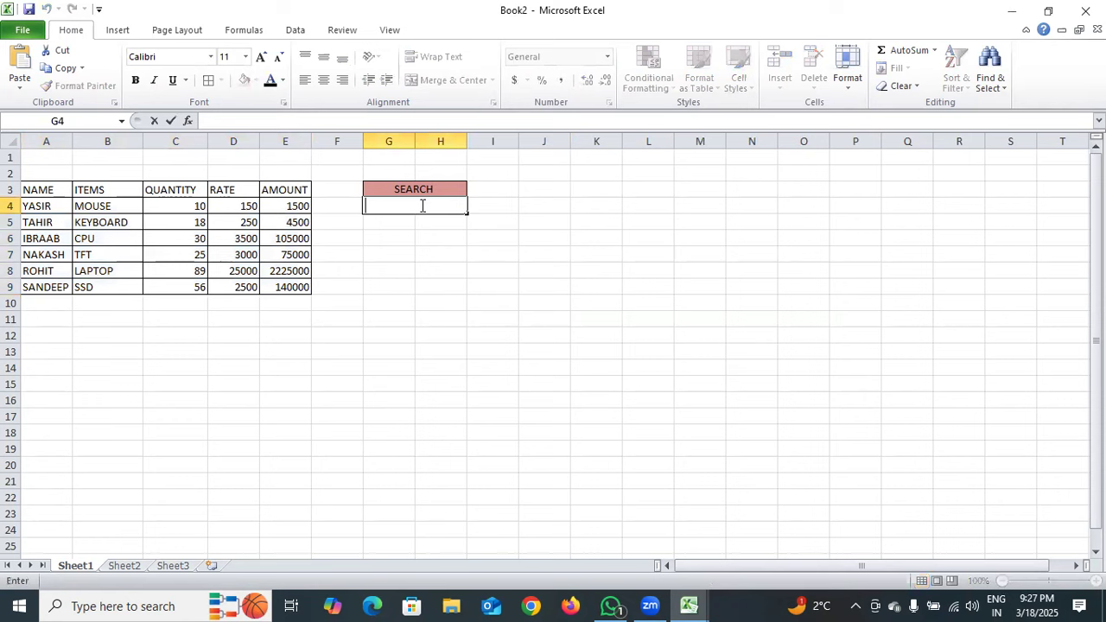
type("MOUSE")
key("Return")
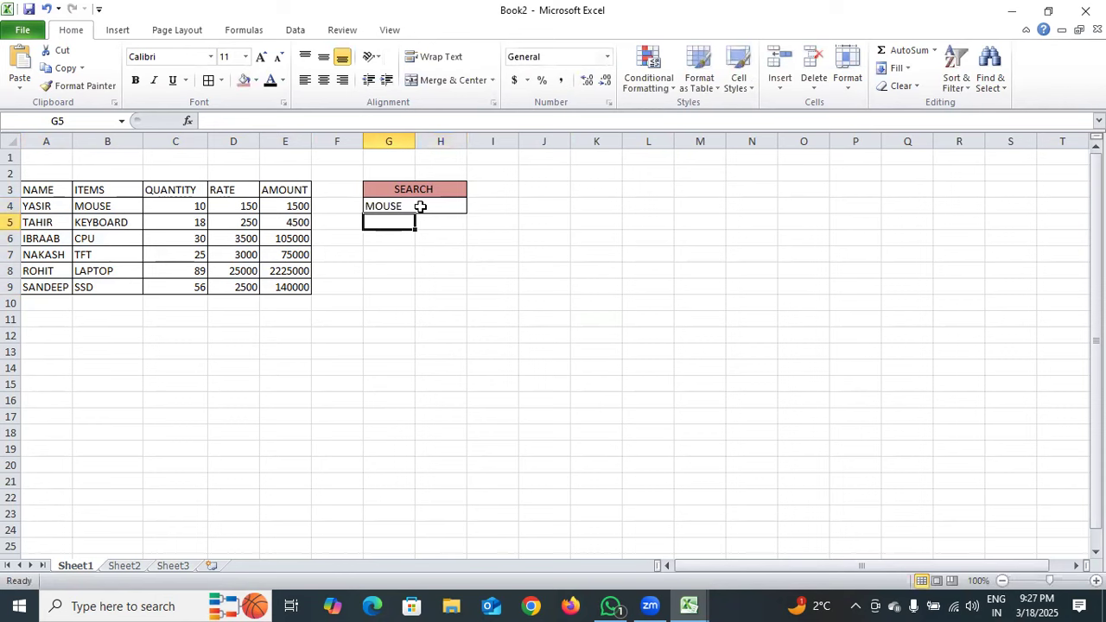
double_click(422, 205)
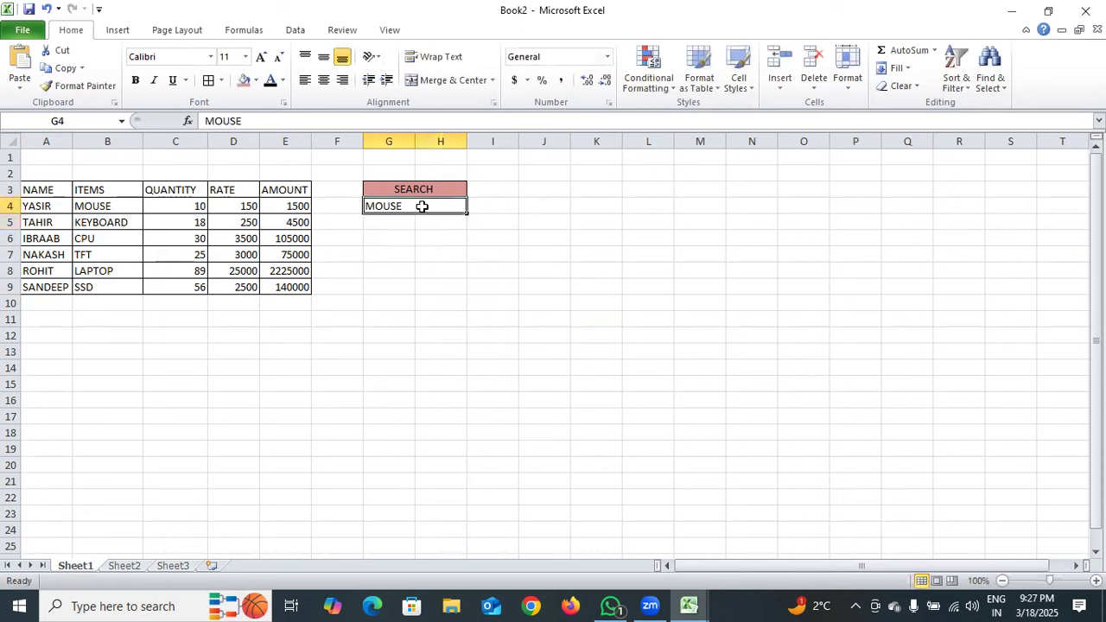
left_click(424, 188)
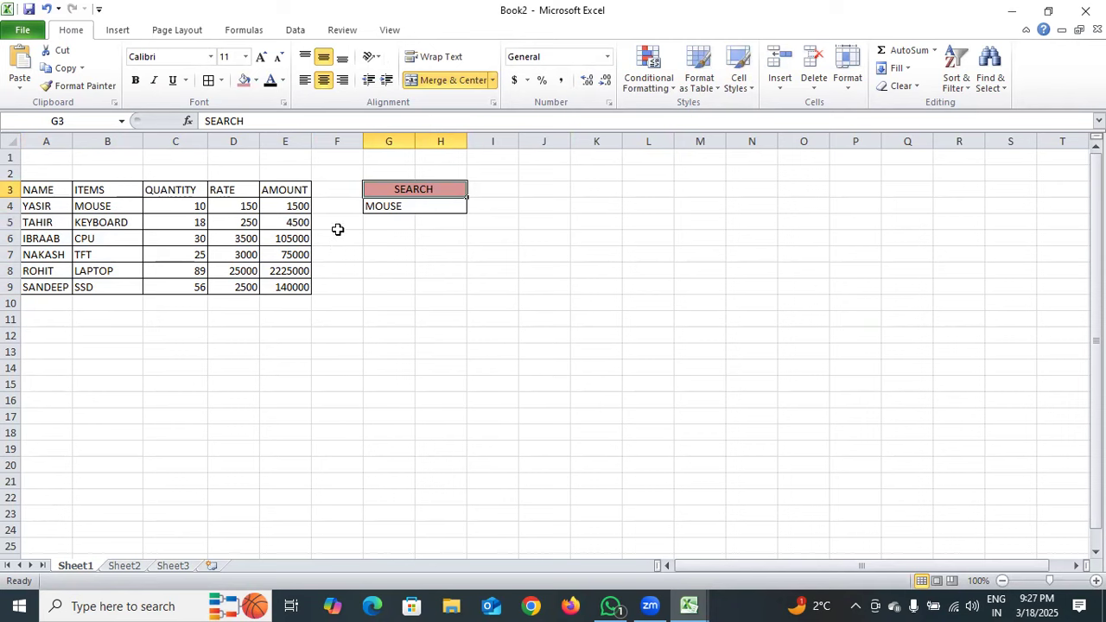
Replace the text in the search cell G4 with 10 to test the rule on a quantity.
double_click(413, 208)
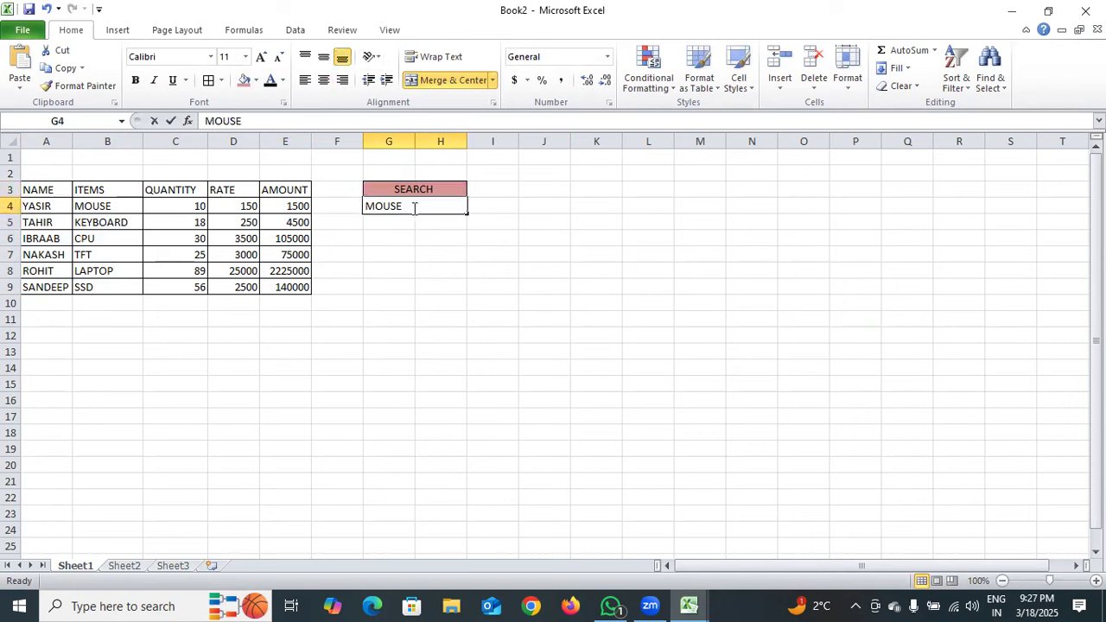
key("BackSpace")
key("BackSpace")
key("BackSpace")
key("BackSpace")
key("BackSpace")
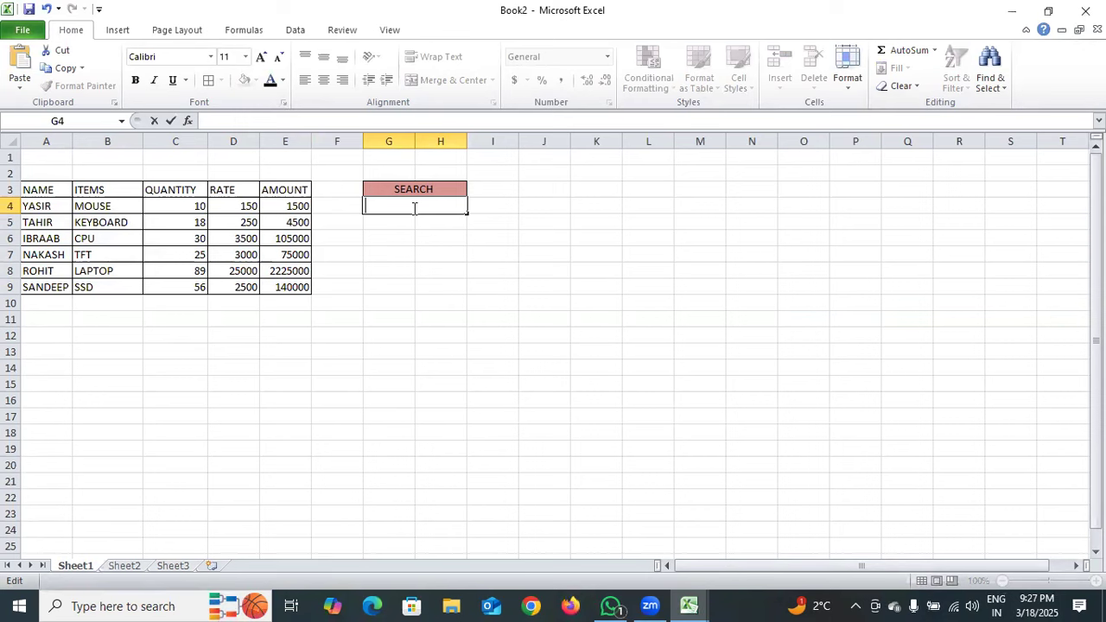
type("10")
left_click(420, 189)
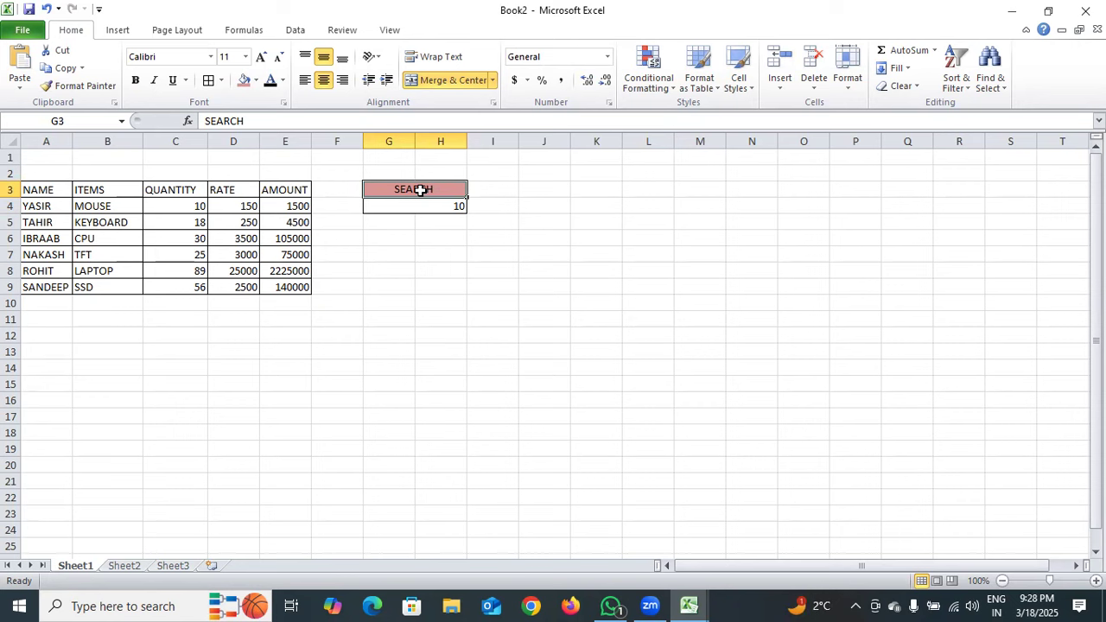
left_click_drag(46, 207, 277, 286)
left_click(673, 89)
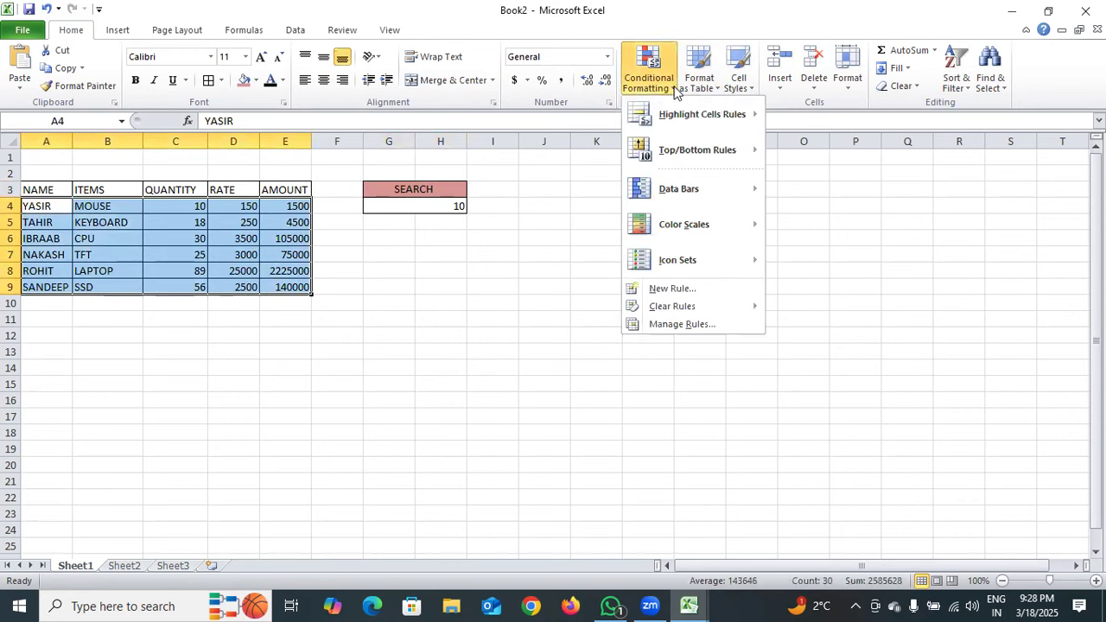
left_click(693, 287)
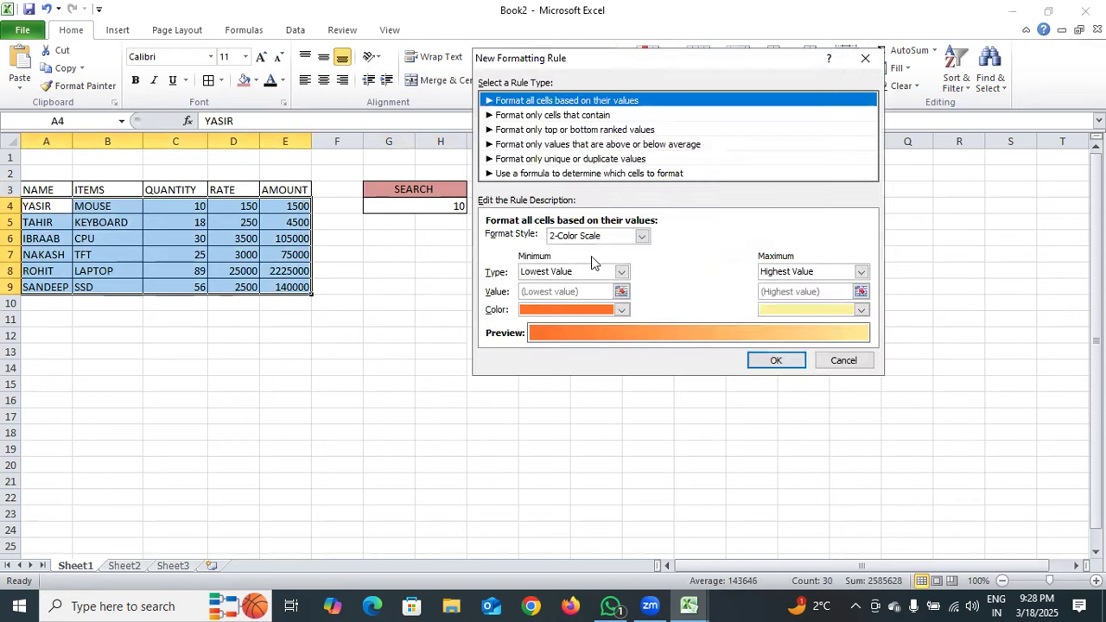
left_click(599, 174)
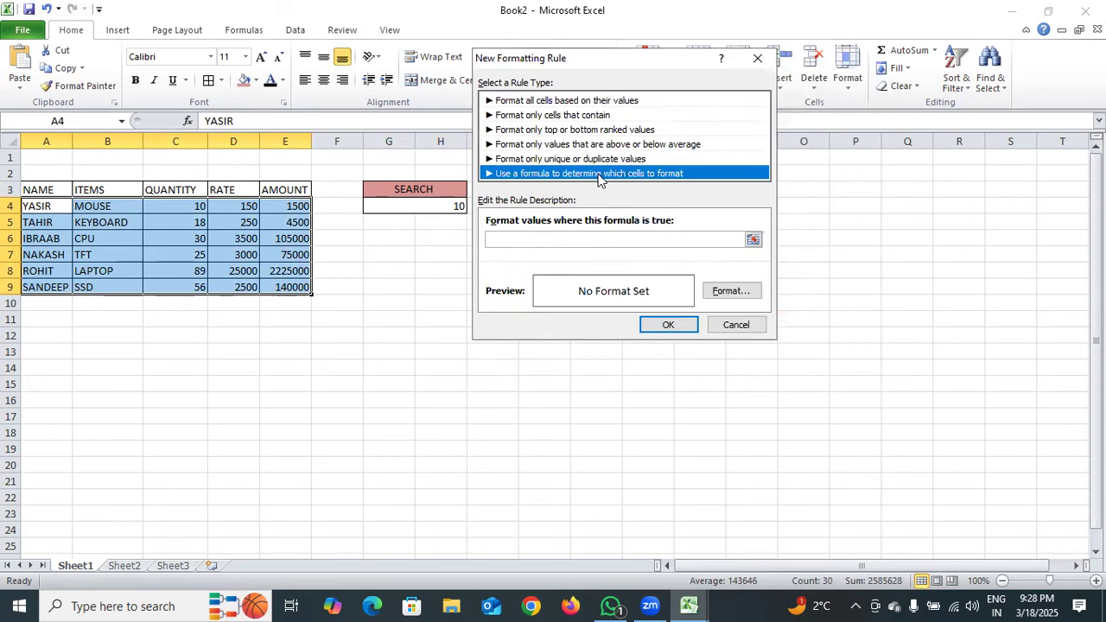
left_click(578, 238)
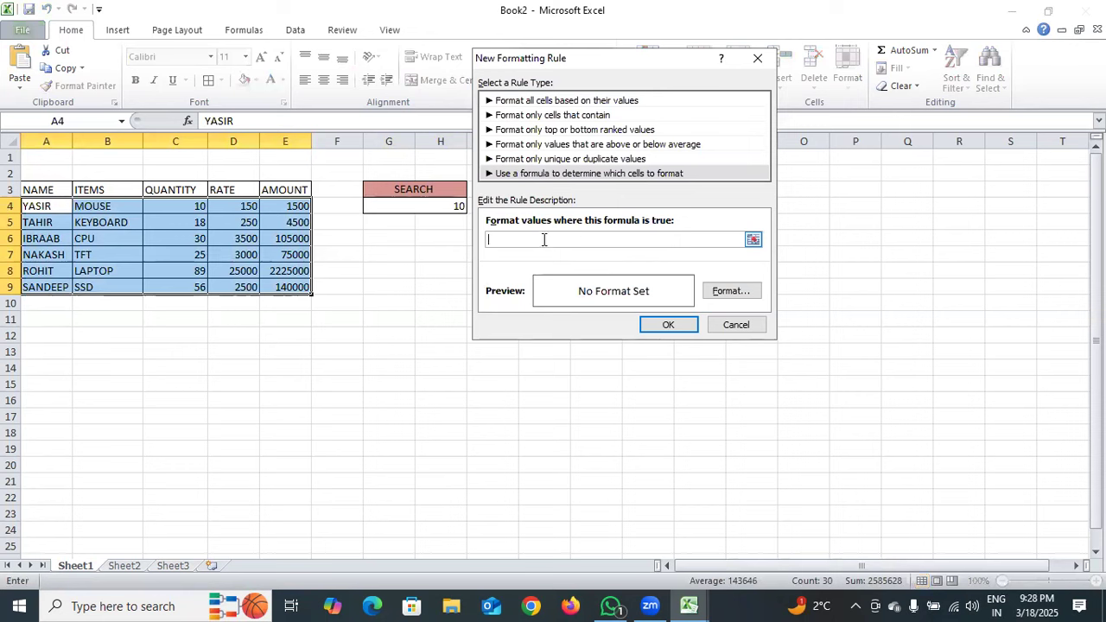
type("=SEARCH(")
left_click(400, 190)
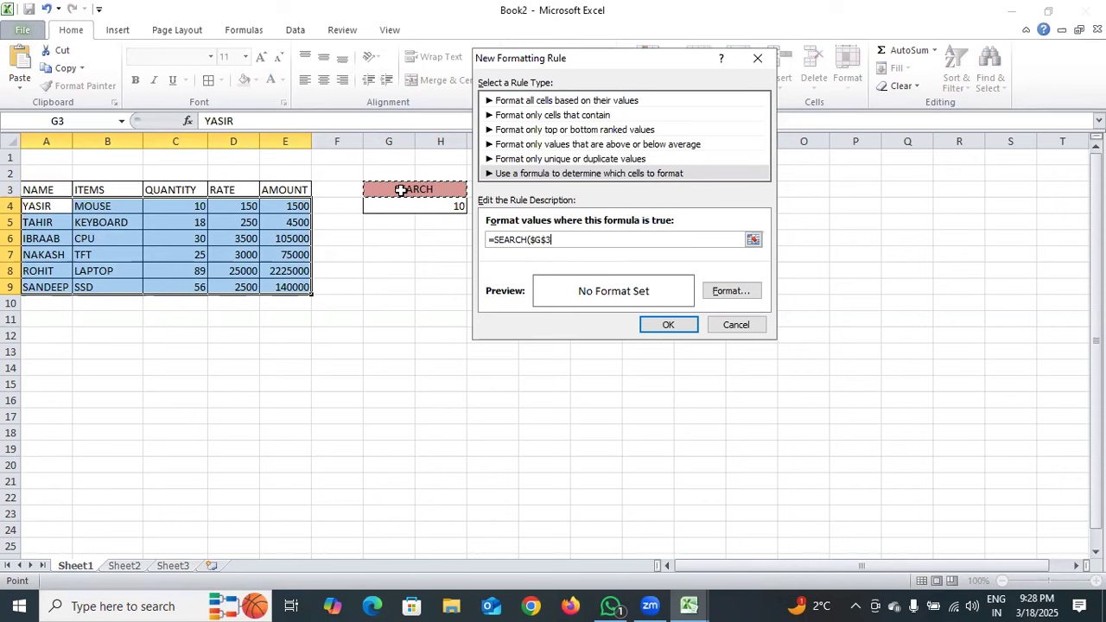
key("BackSpace")
key("BackSpace")
left_click(458, 209)
key("BackSpace")
key("BackSpace")
key("BackSpace")
key("BackSpace")
key("BackSpace")
left_click(459, 209)
key("BackSpace")
key("BackSpace")
key("BackSpace")
key("BackSpace")
left_click(461, 208)
key("BackSpace")
key("BackSpace")
key("BackSpace")
key("BackSpace")
key("BackSpace")
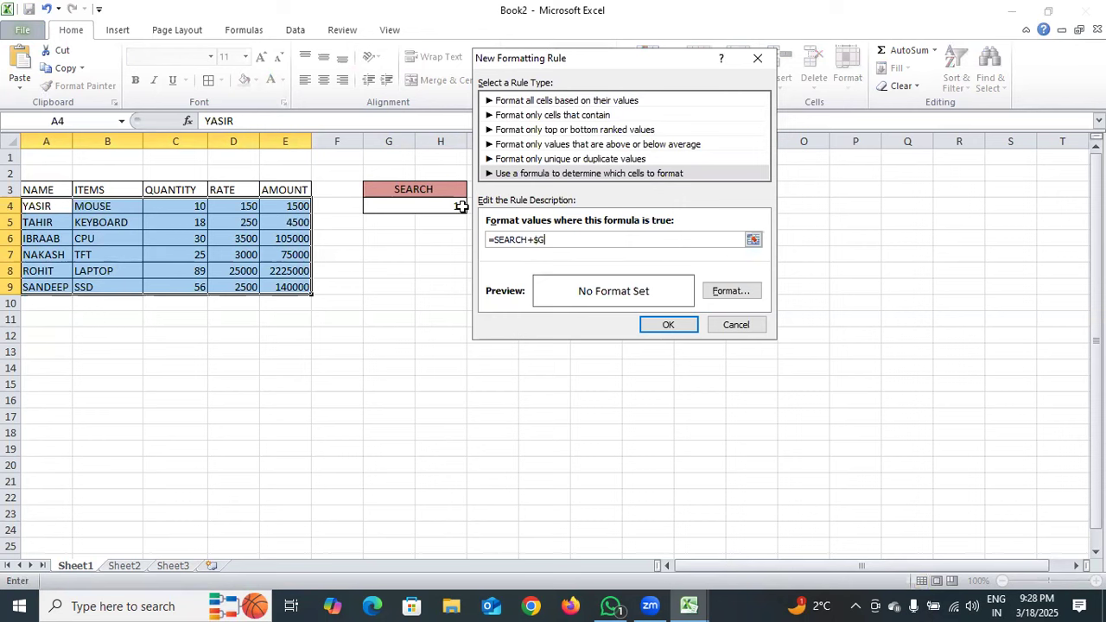
key("BackSpace")
key("BackSpace")
key("BackSpace")
key("BackSpace")
key("BackSpace")
key("BackSpace")
left_click(460, 207)
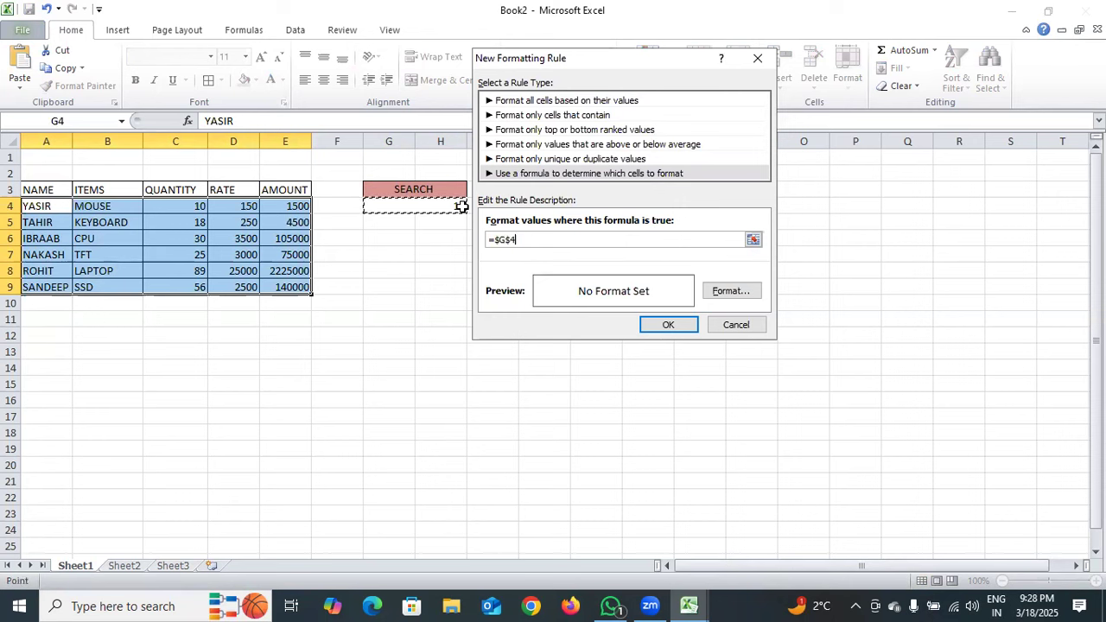
key("BackSpace")
key("BackSpace")
key("BackSpace")
key("BackSpace")
key("BackSpace")
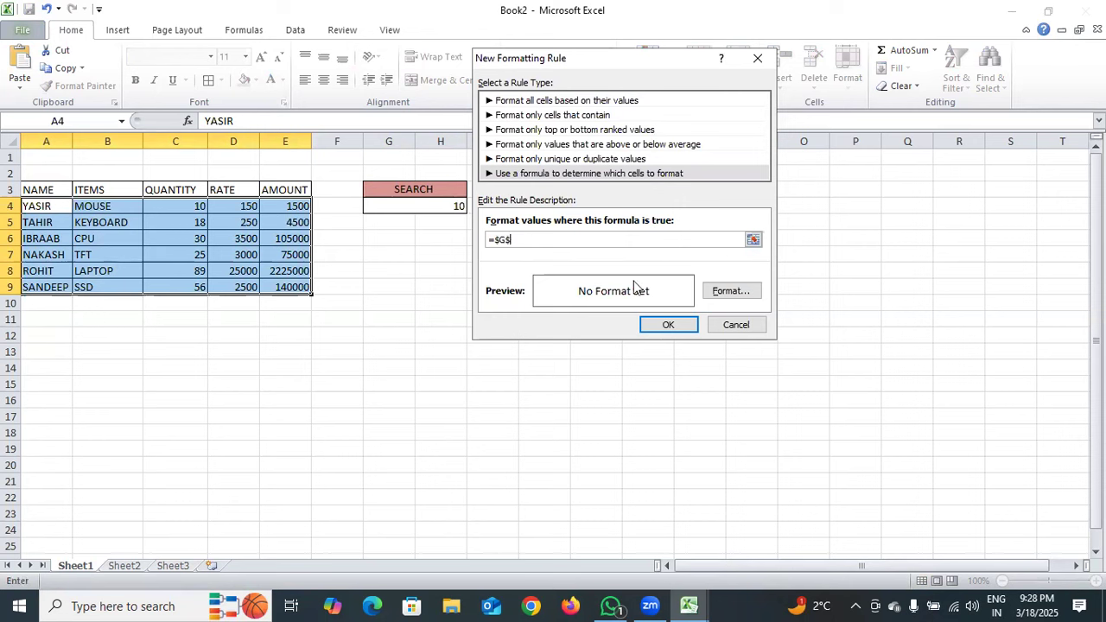
left_click(735, 324)
Clear the value from the search cell G4.
double_click(460, 207)
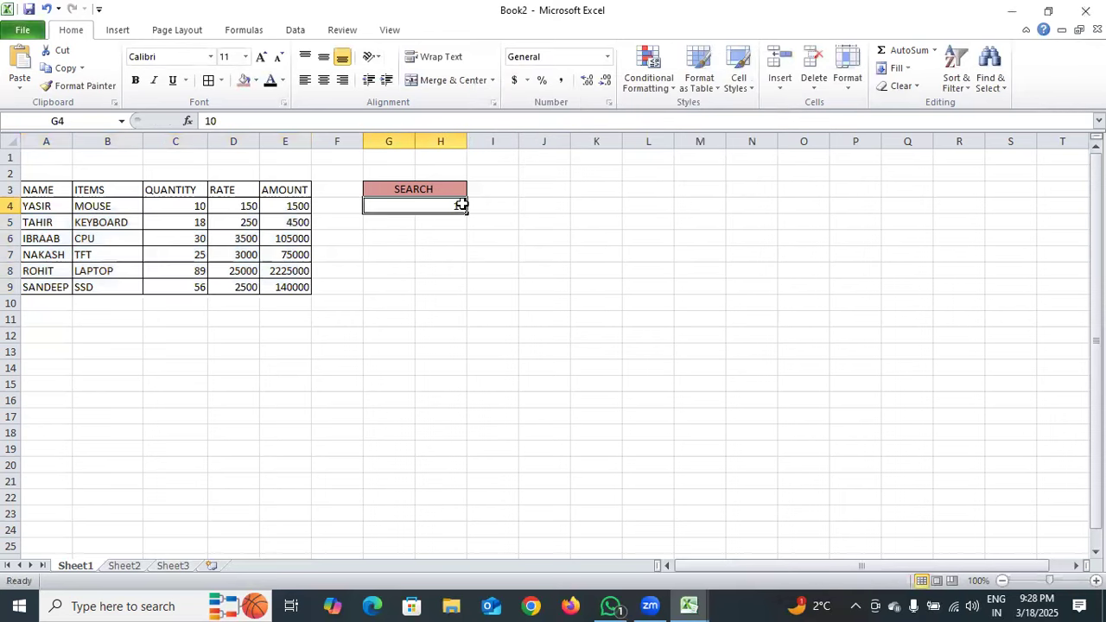
key("BackSpace")
key("BackSpace")
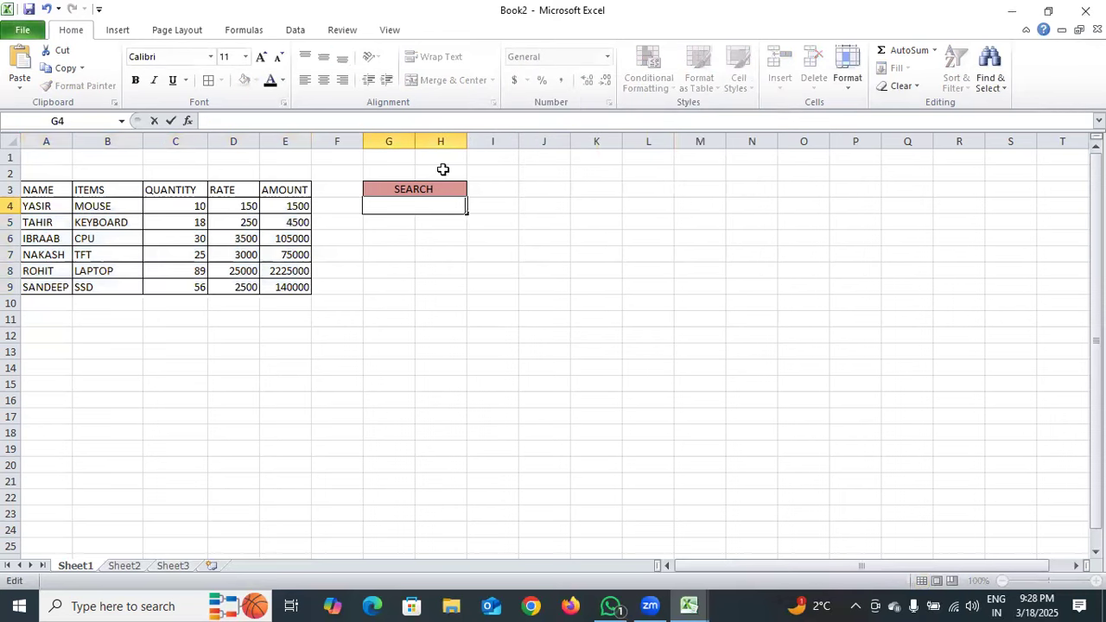
Start a new conditional formatting rule for A4:E9 that uses a formula, keeping the search cell in view.
left_click_drag(54, 207, 296, 284)
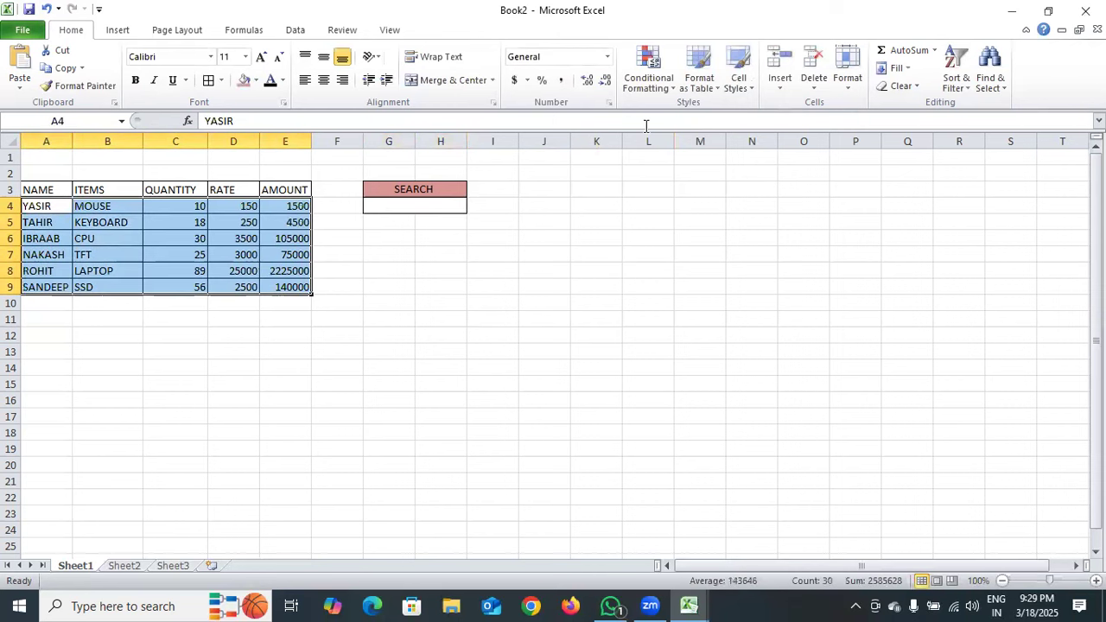
left_click(674, 92)
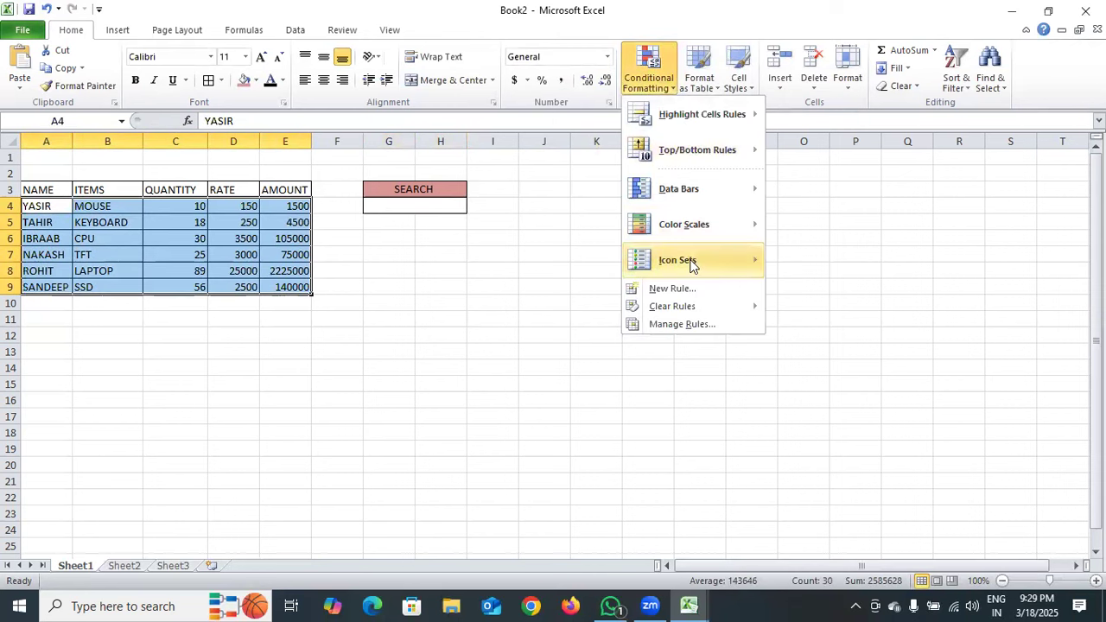
left_click(684, 287)
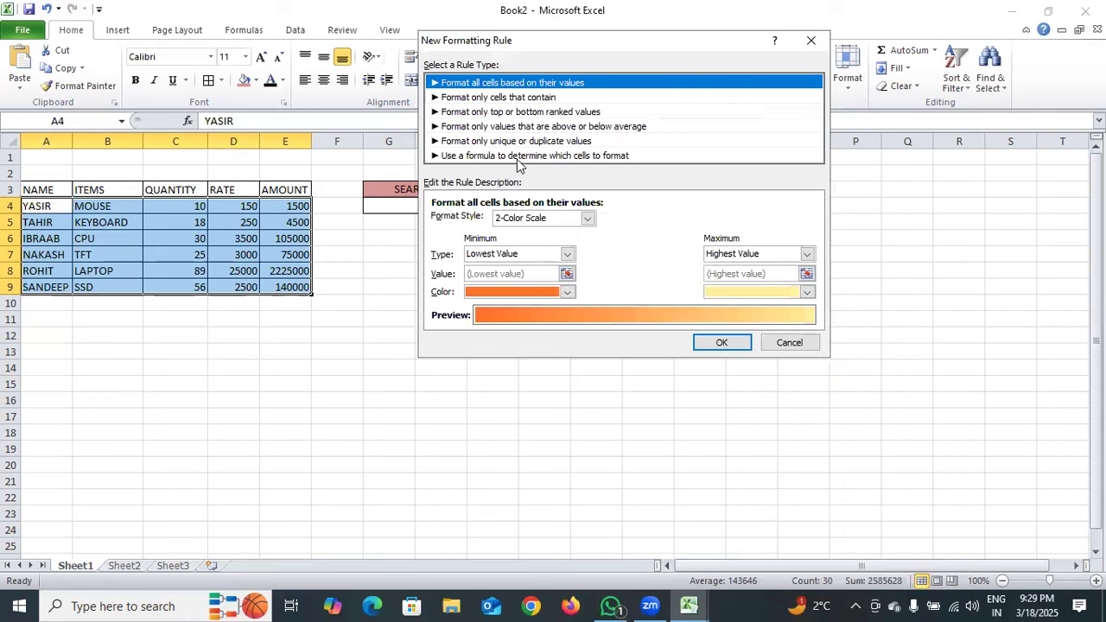
left_click(516, 157)
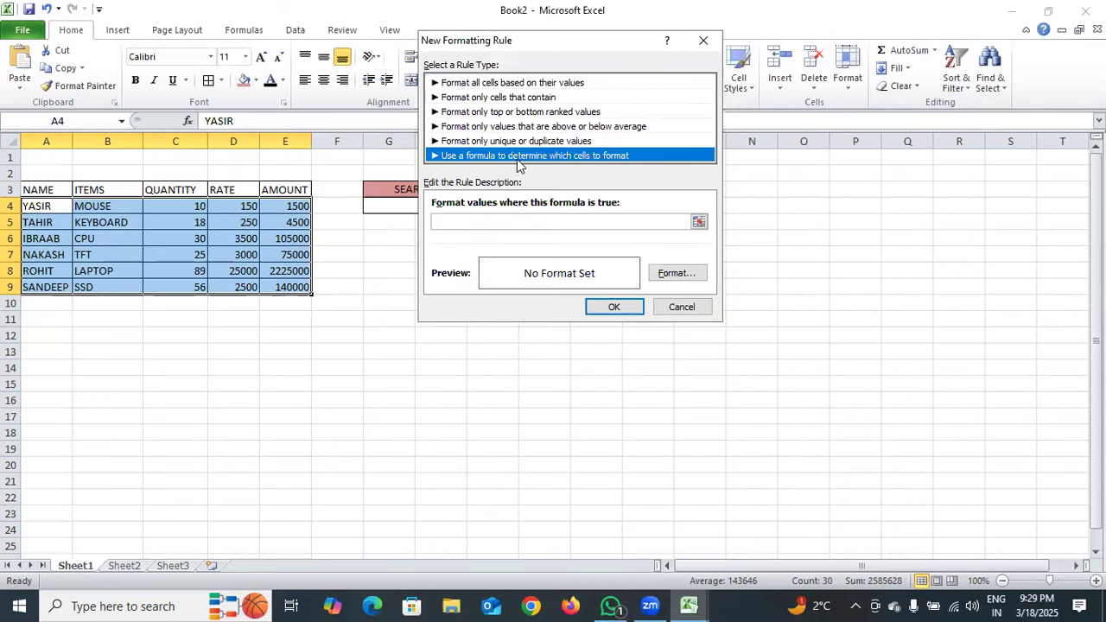
left_click(489, 220)
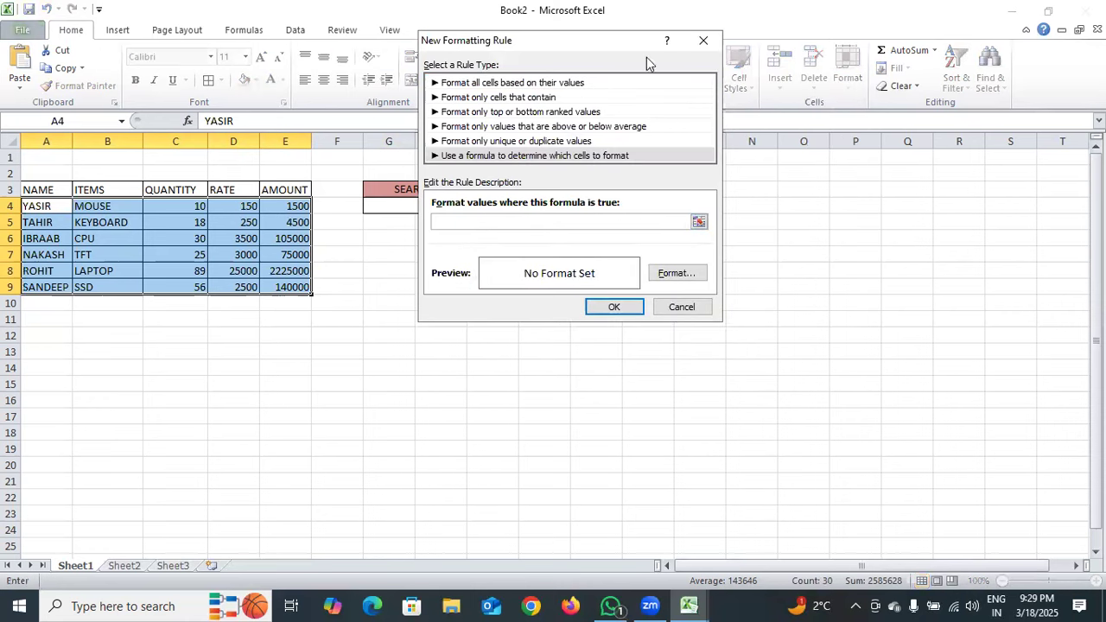
left_click_drag(605, 39, 689, 82)
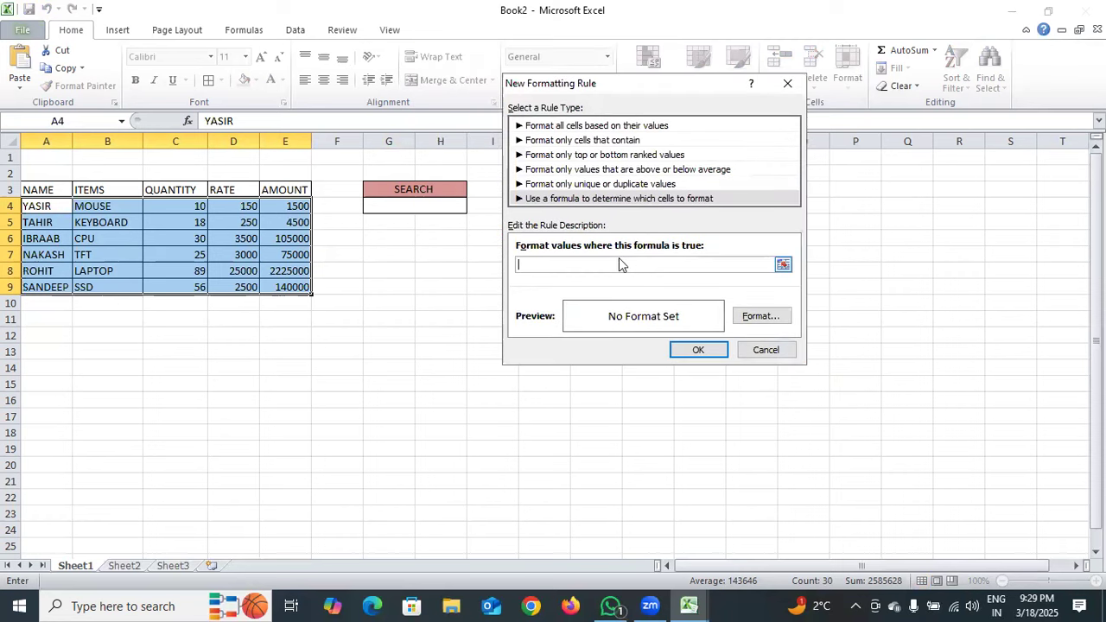
Enter the start of the rule formula, =SEARCH($G$4,$A4&$B4, referencing the search cell, name and item with only their columns locked for the latter two.
type("=SEARCH(")
left_click(420, 209)
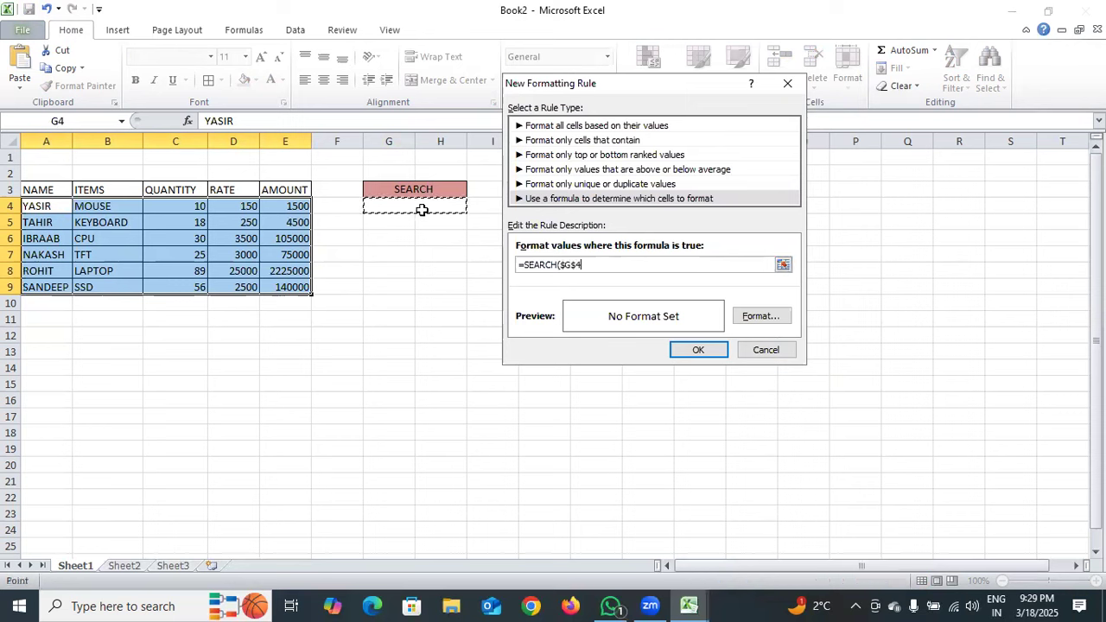
type(",")
left_click(53, 204)
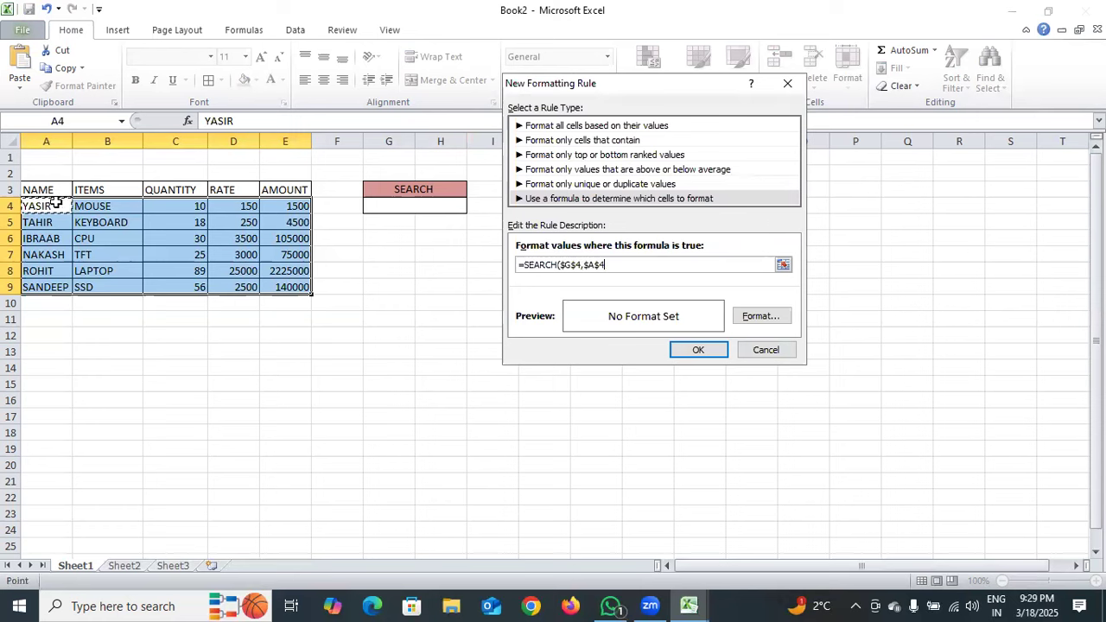
key("F4")
key("F4")
type("&")
left_click(98, 203)
key("F4")
key("F4")
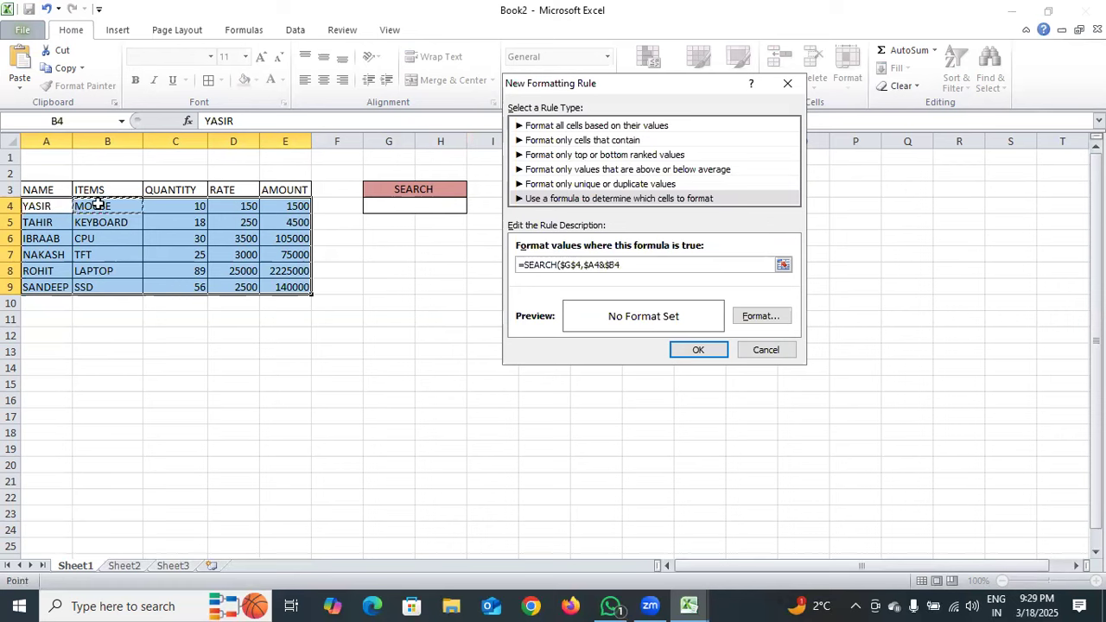
Complete the rule formula with the quantity, rate and amount references &$C4&$D4&$E4 and a closing parenthesis.
type("&")
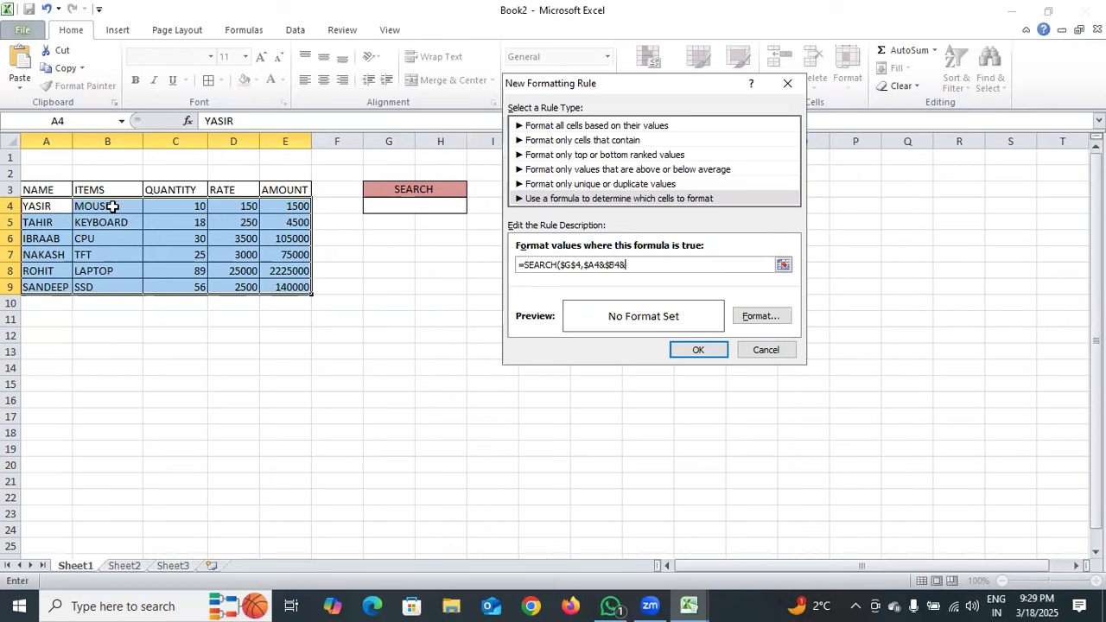
left_click(190, 210)
key("F4")
key("F4")
type("&")
left_click(244, 207)
key("F4")
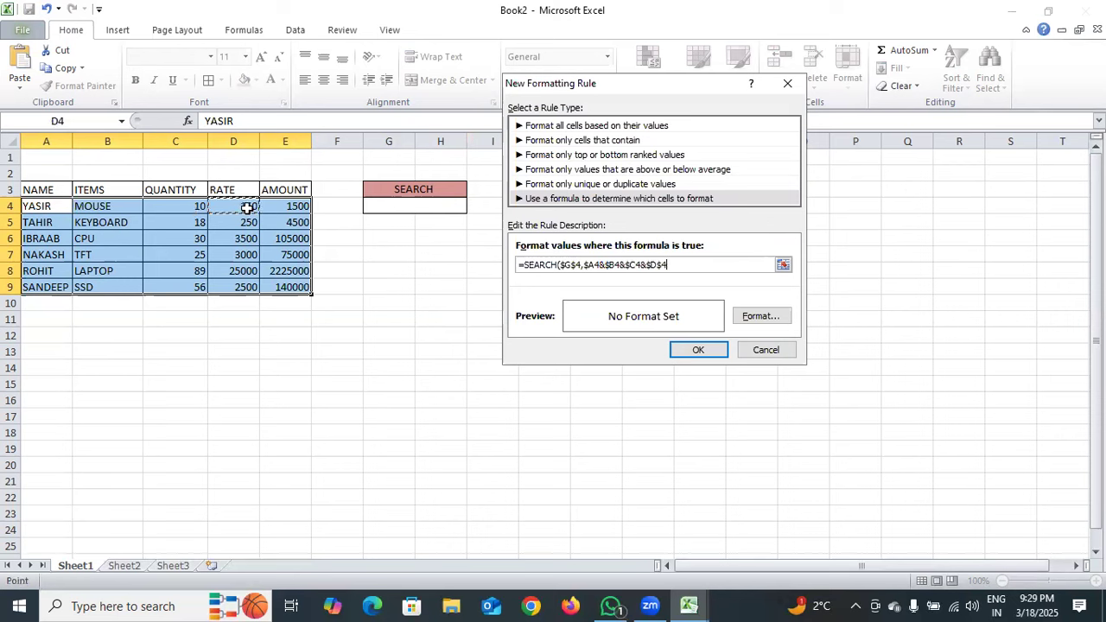
key("F4")
key("F4")
type("&")
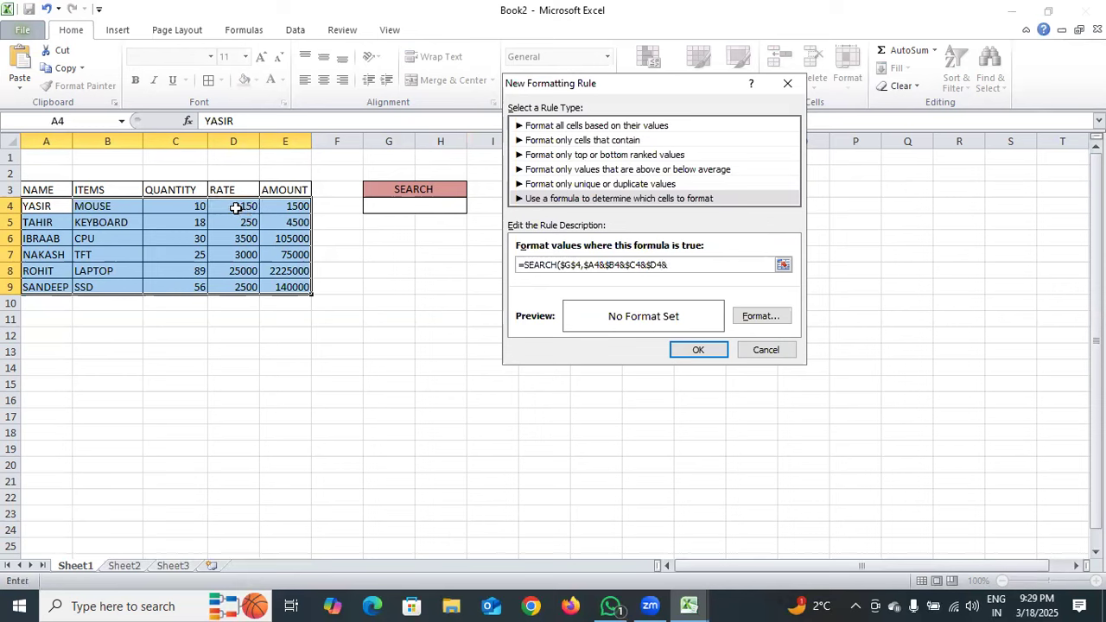
left_click(284, 207)
key("F4")
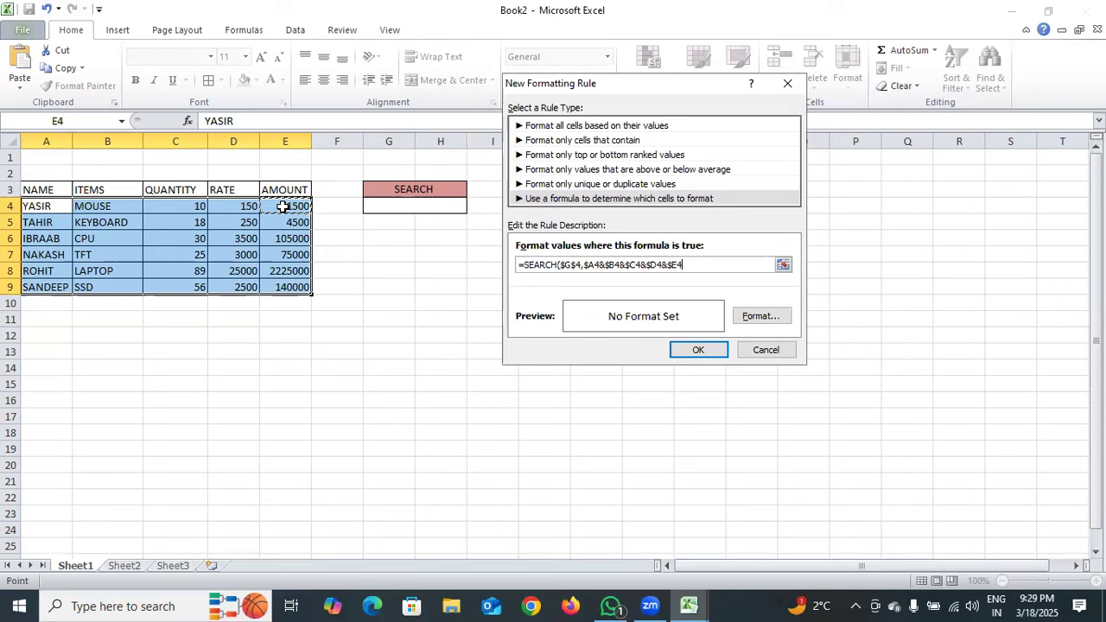
type(")")
Set a yellow fill as the rule's format and apply the rule to the table rows.
left_click(759, 317)
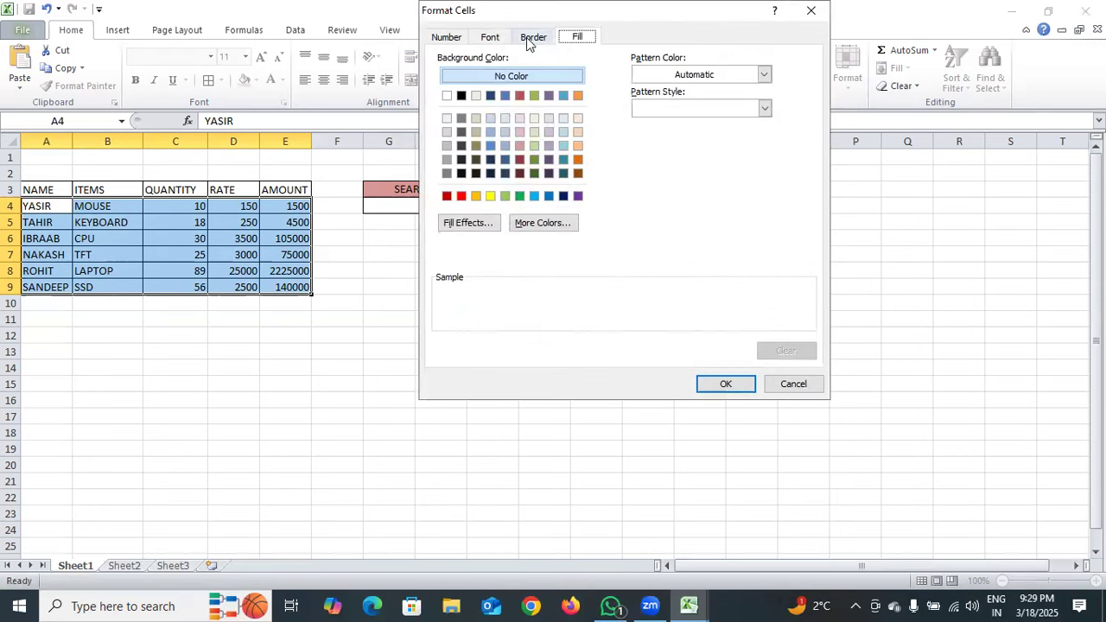
left_click(487, 38)
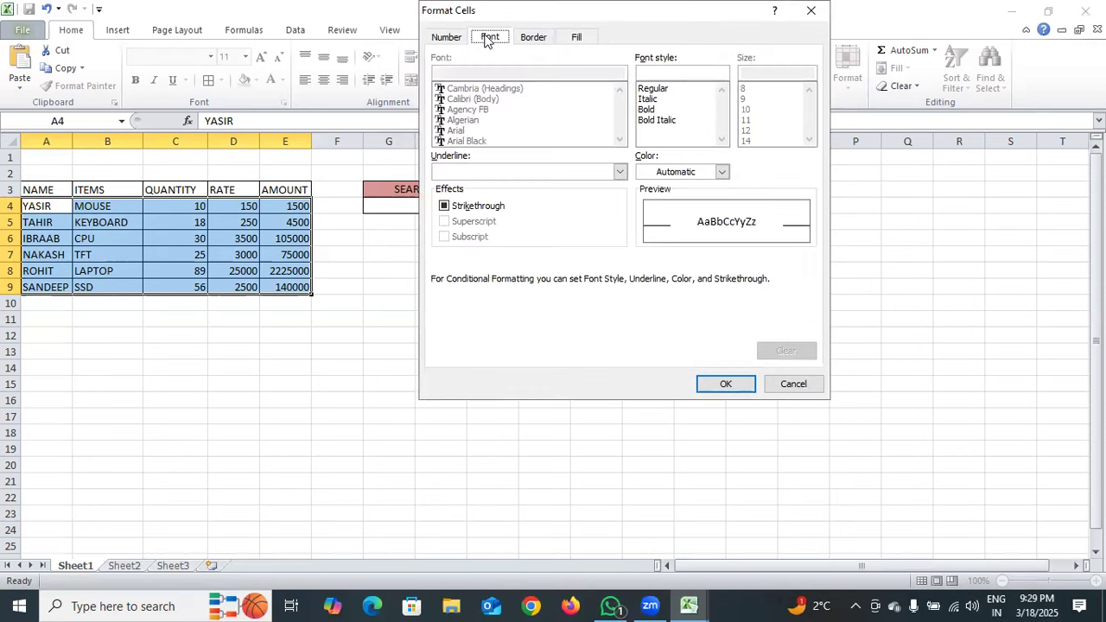
left_click(574, 38)
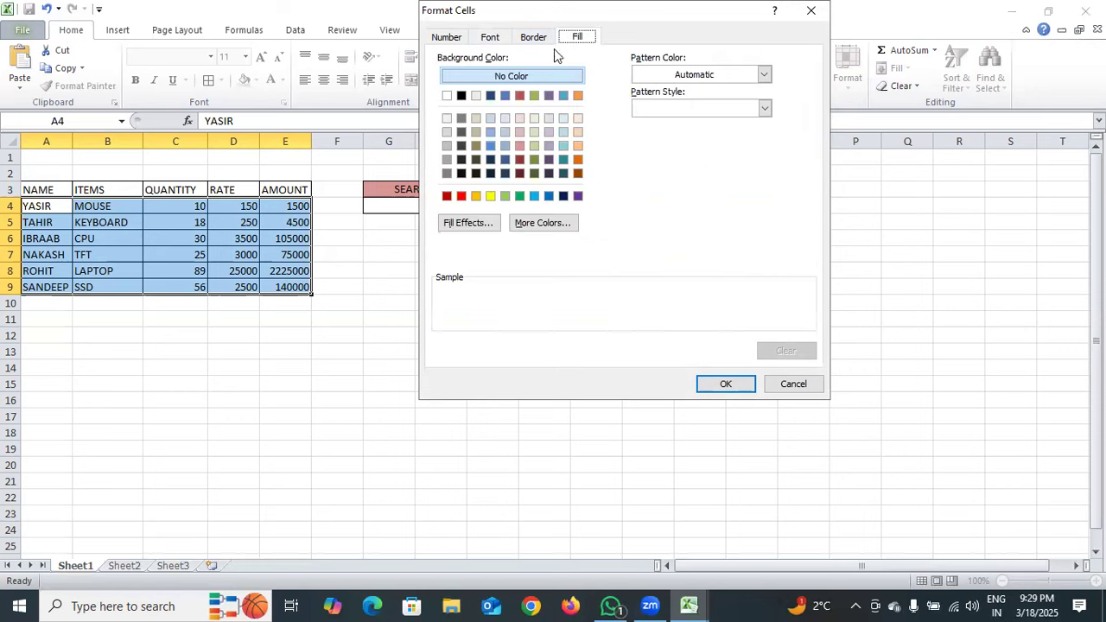
left_click(490, 196)
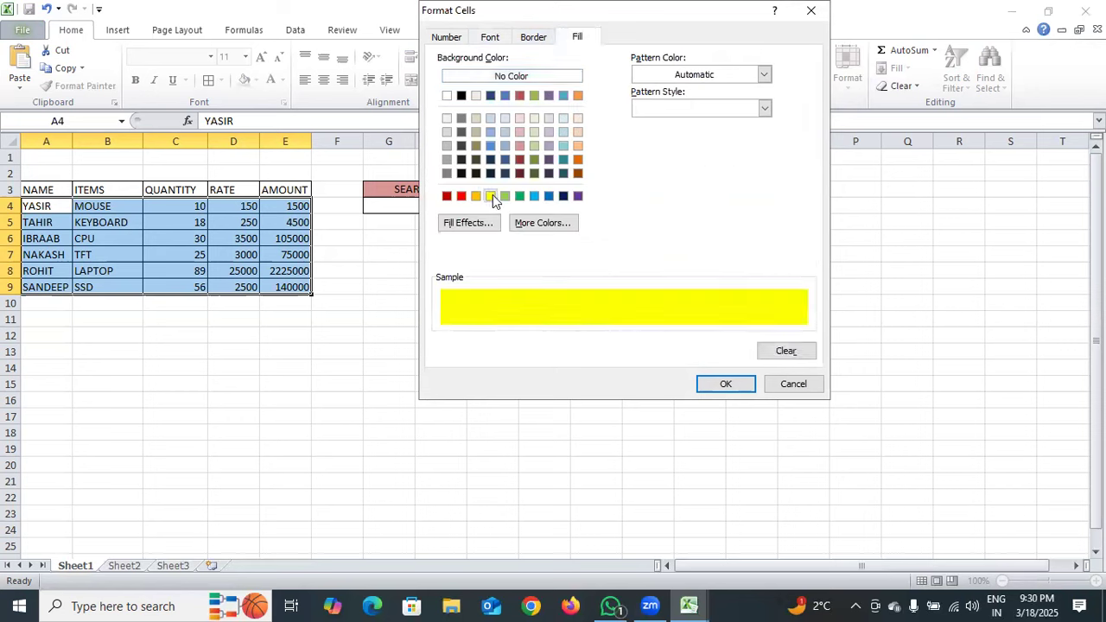
left_click(704, 385)
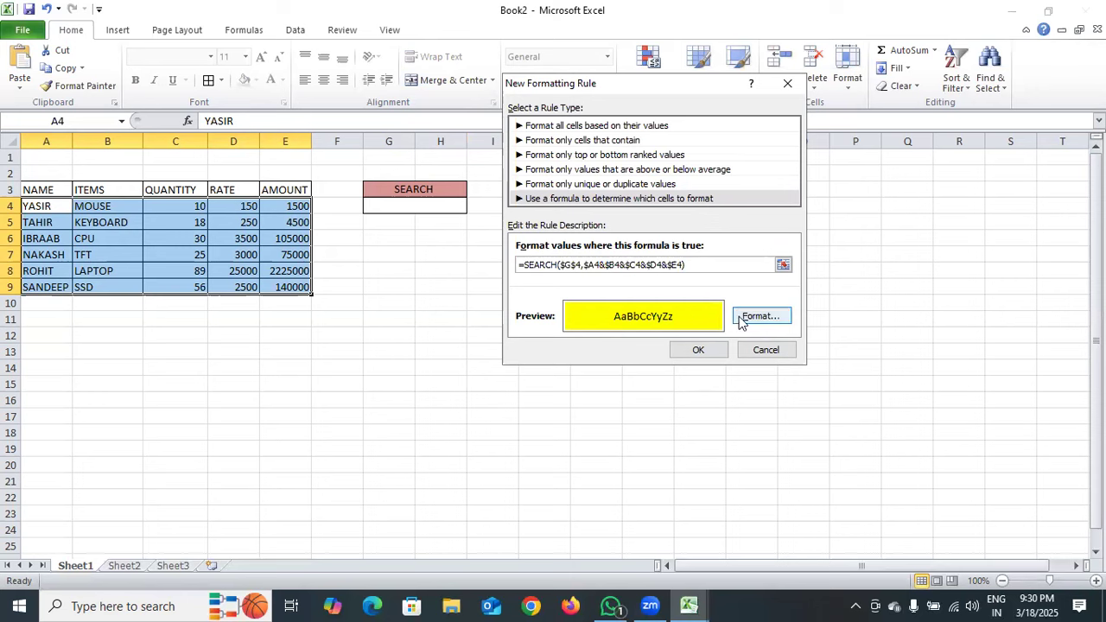
left_click(702, 348)
left_click(479, 258)
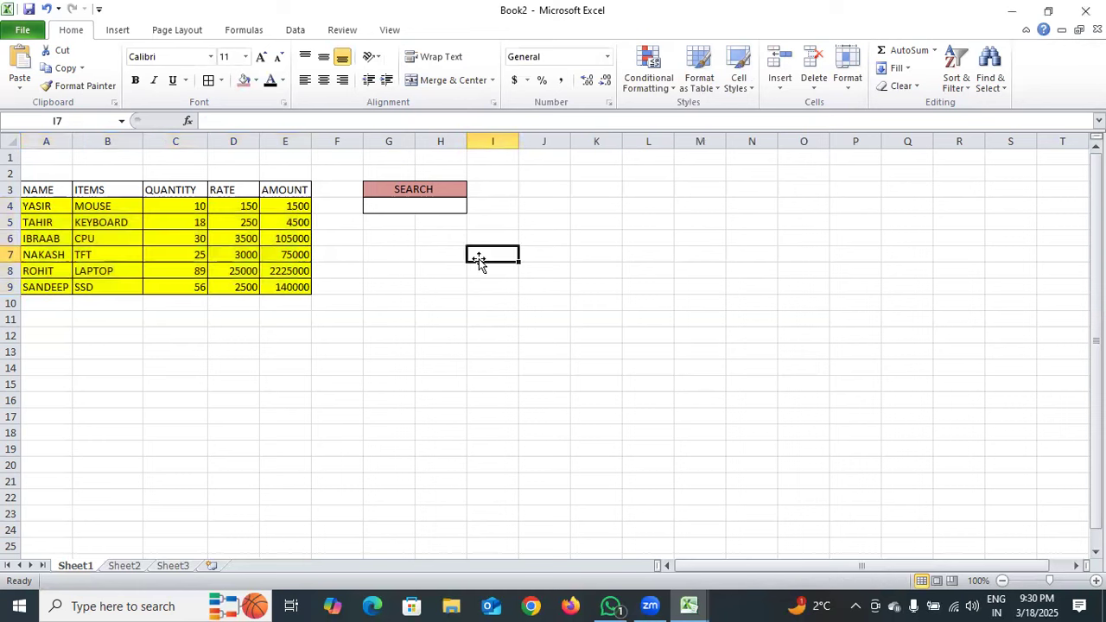
Enter MOUSE in the search cell G4 to test the new rule on an item name.
double_click(423, 207)
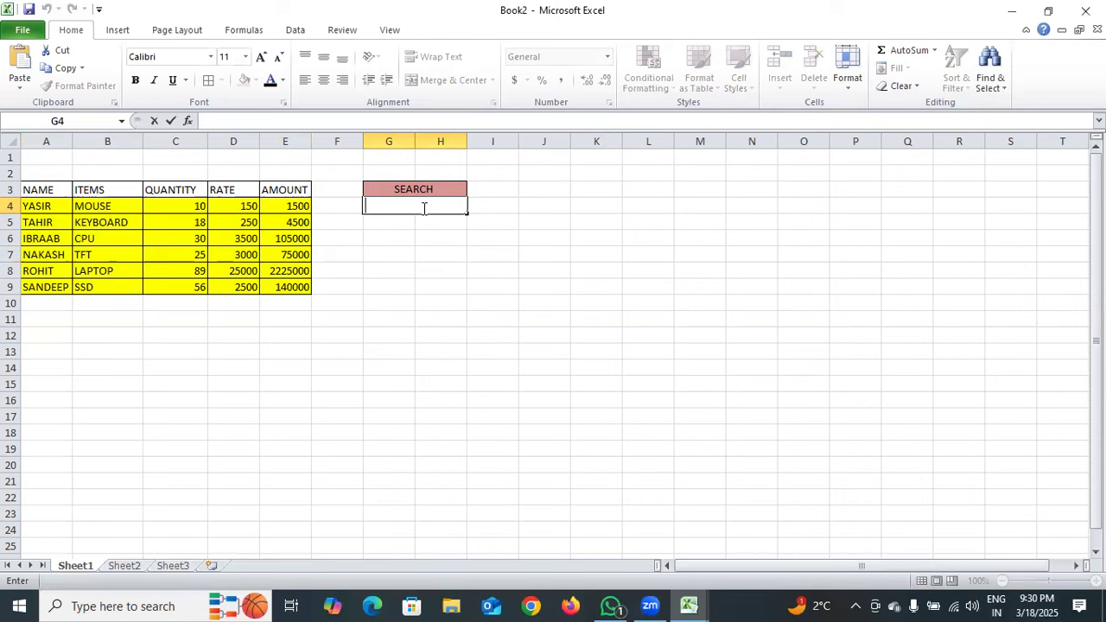
type("MOUSE")
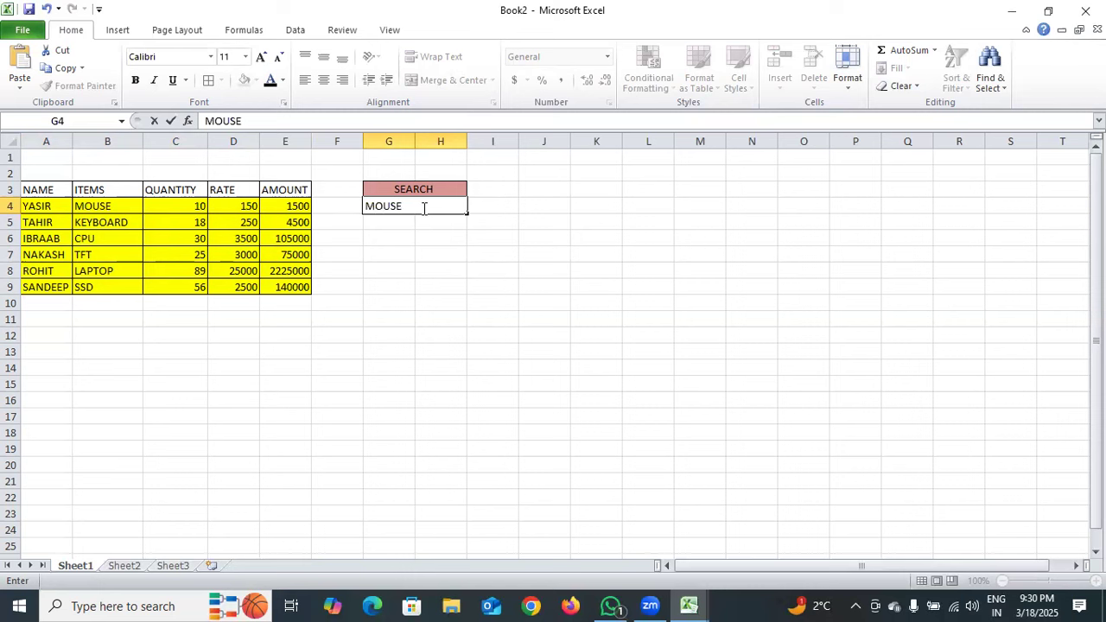
left_click(407, 189)
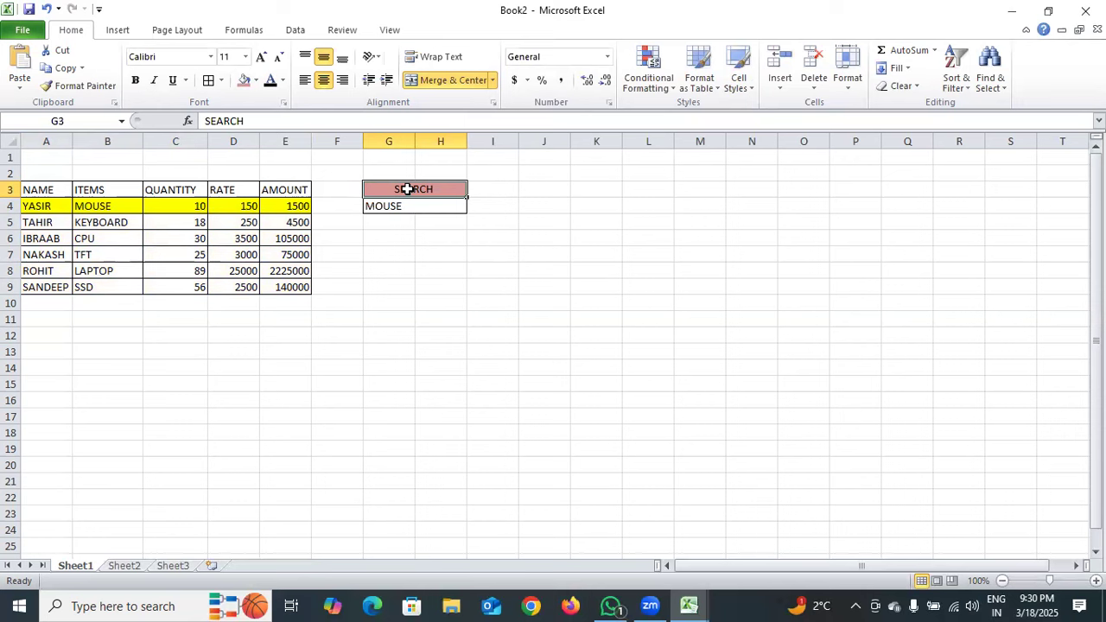
Replace the text in the search cell G4 with KEYBOARD to test another item.
left_click(418, 206)
double_click(418, 204)
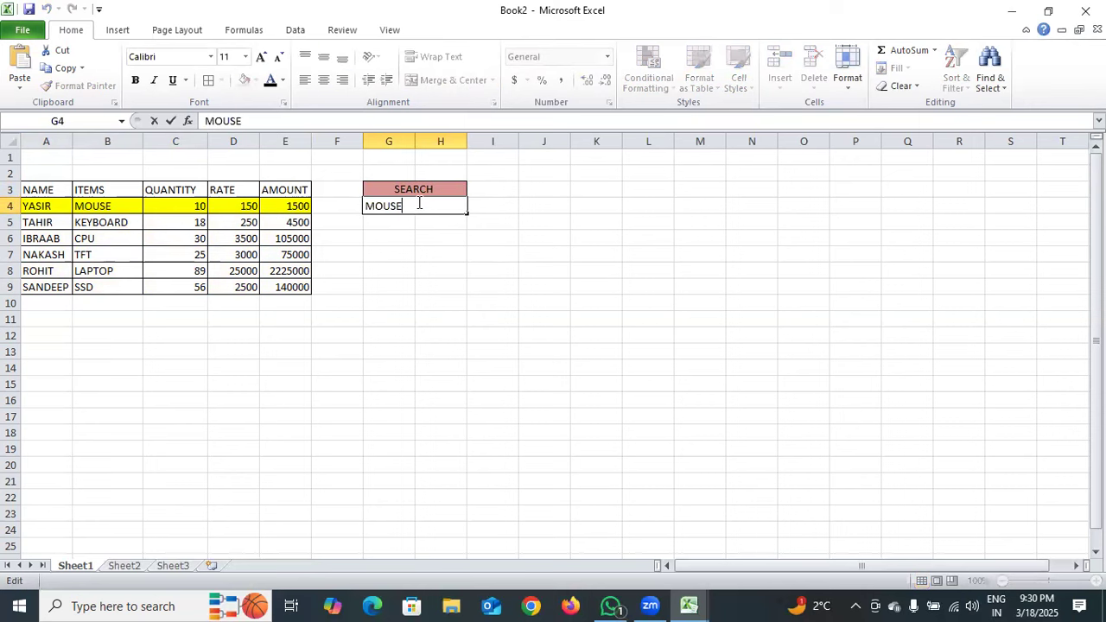
key("BackSpace")
key("BackSpace")
key("BackSpace")
key("BackSpace")
key("BackSpace")
type("KEYBOARD")
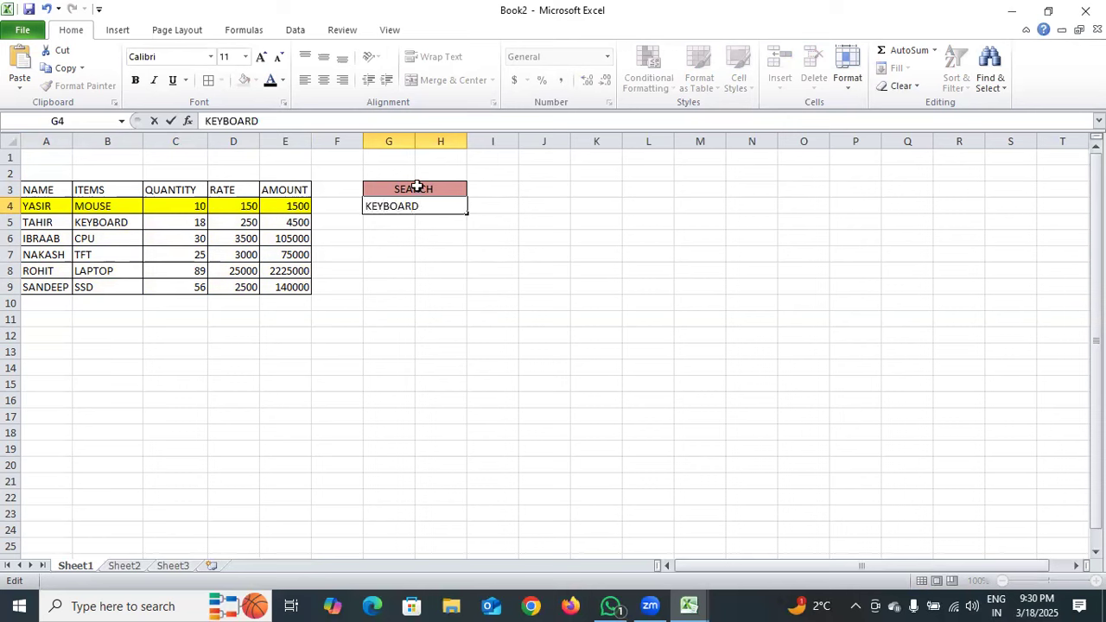
left_click(416, 188)
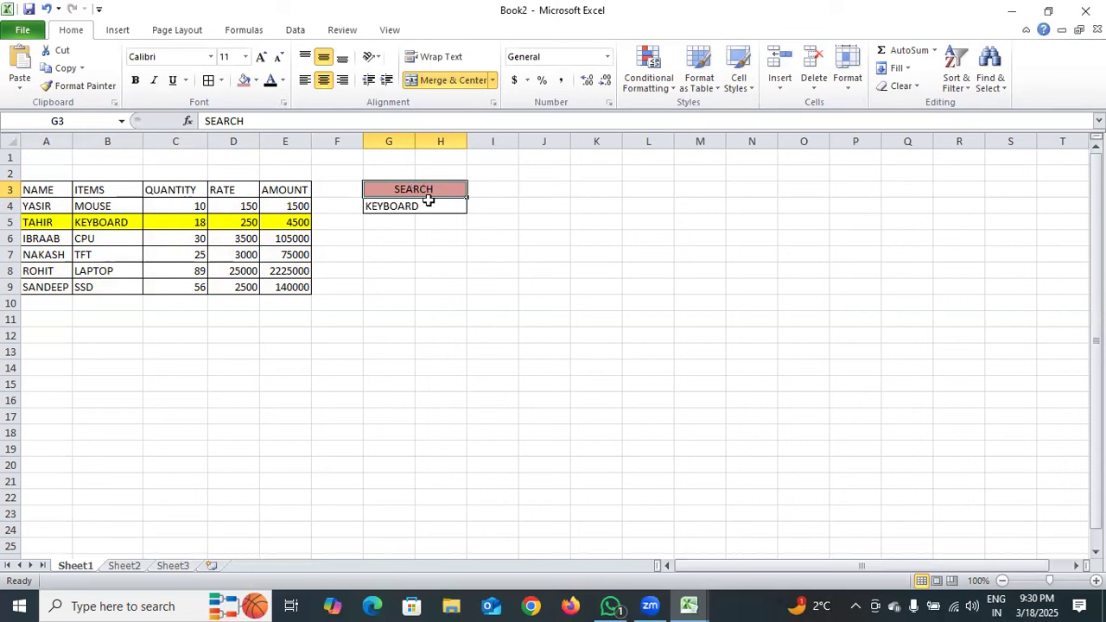
Replace the text in the search cell G4 with 56 to test the rule on a quantity.
double_click(429, 206)
key("BackSpace")
key("BackSpace")
key("BackSpace")
key("BackSpace")
key("BackSpace")
key("BackSpace")
key("BackSpace")
key("BackSpace")
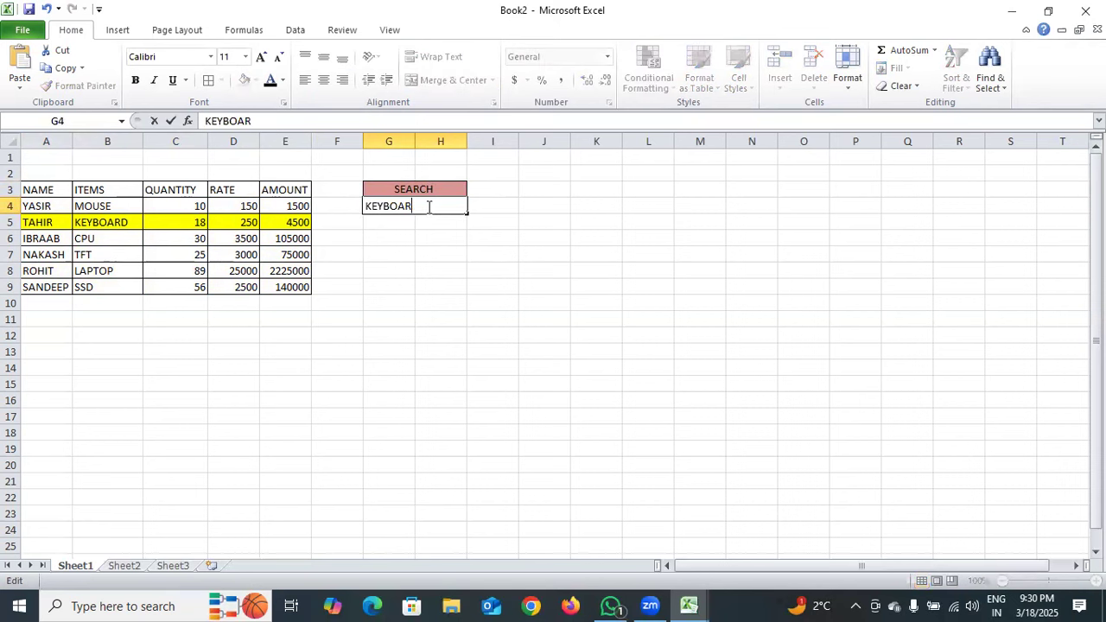
type("56")
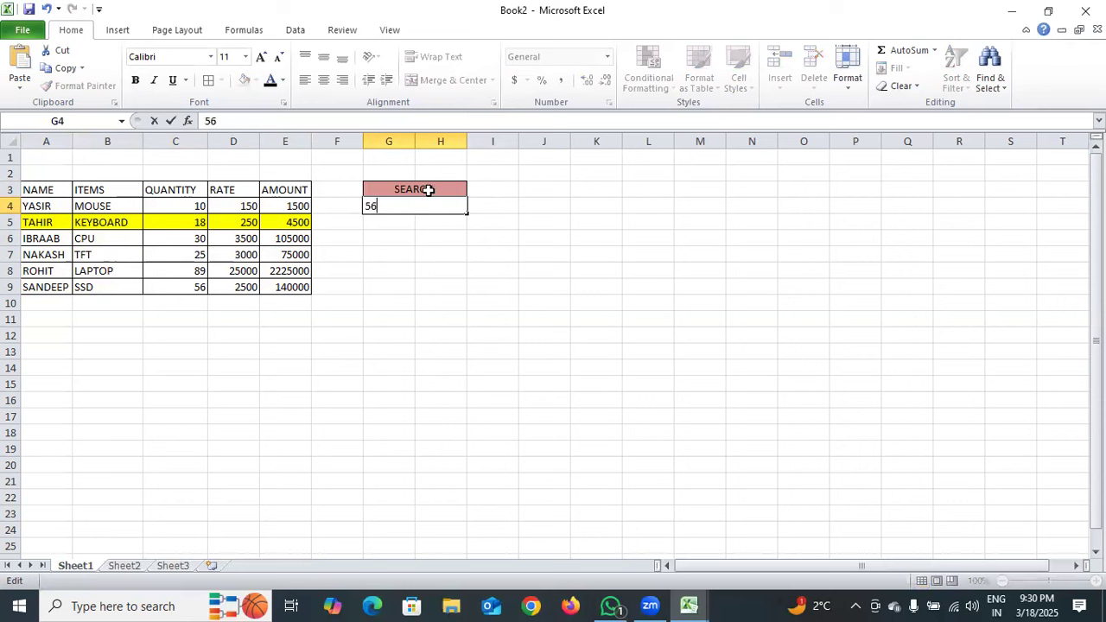
left_click(429, 189)
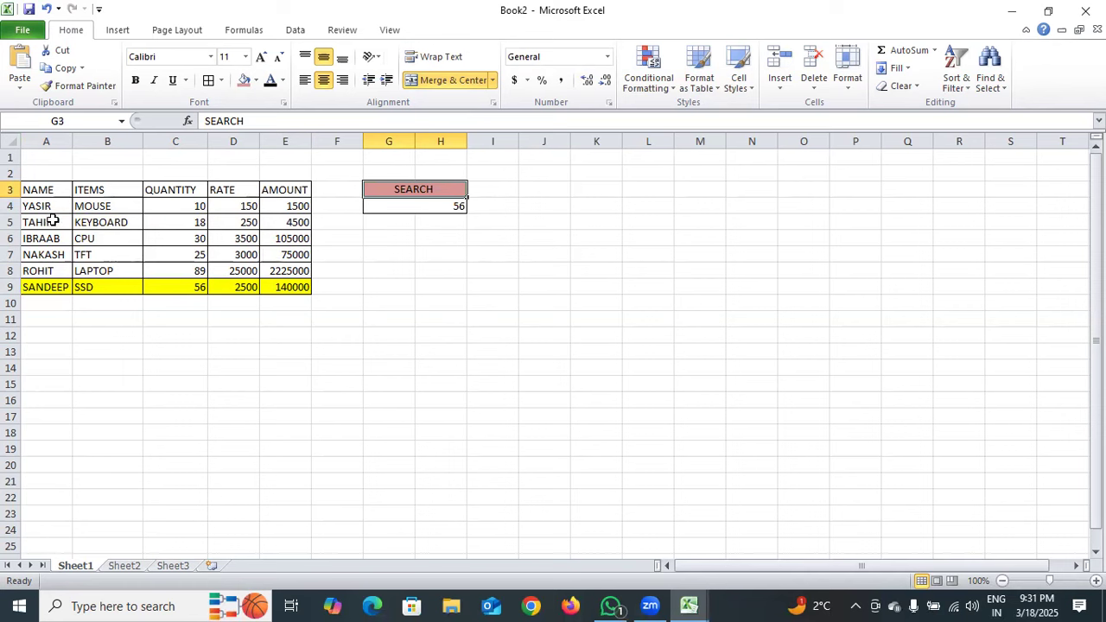
Empty the search cell G4 by deleting the tested quantity.
double_click(461, 208)
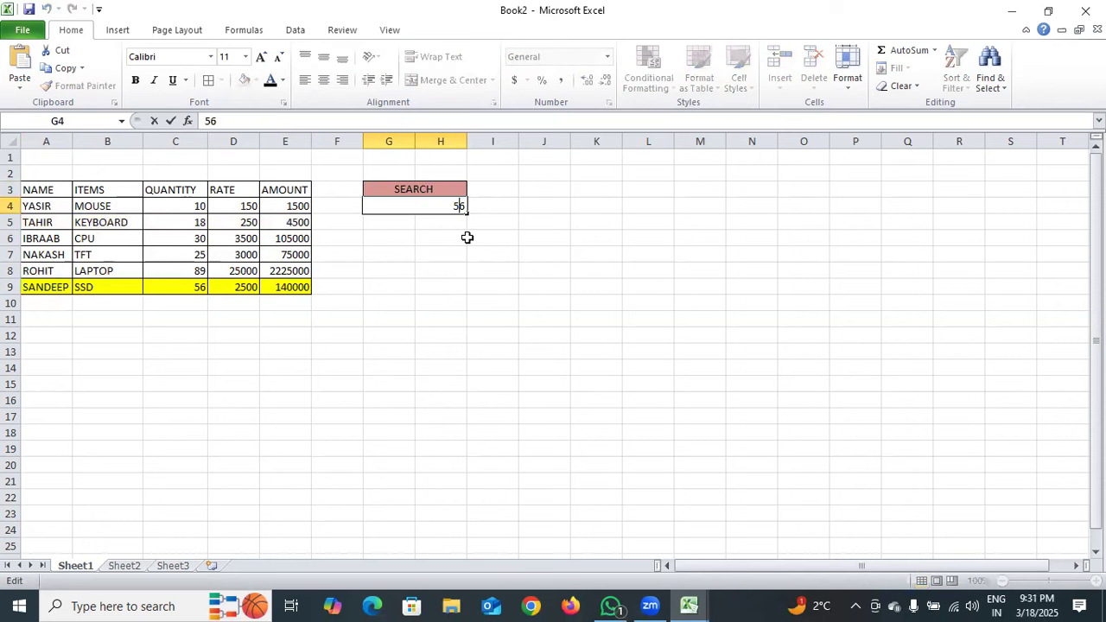
key("Right")
key("BackSpace")
key("BackSpace")
left_click_drag(60, 208, 291, 281)
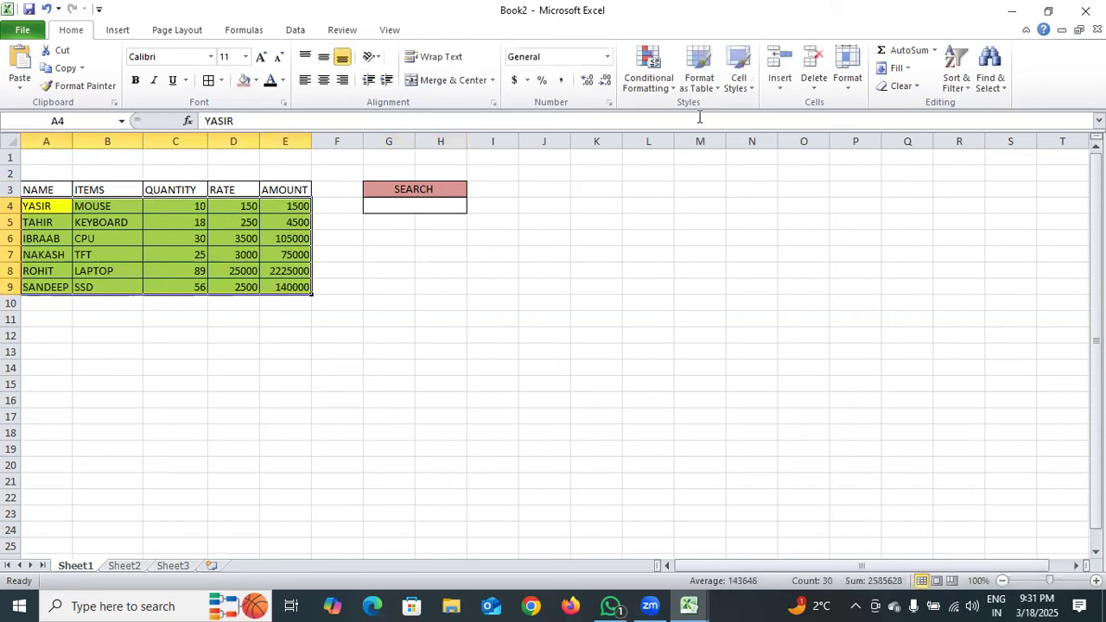
left_click(672, 87)
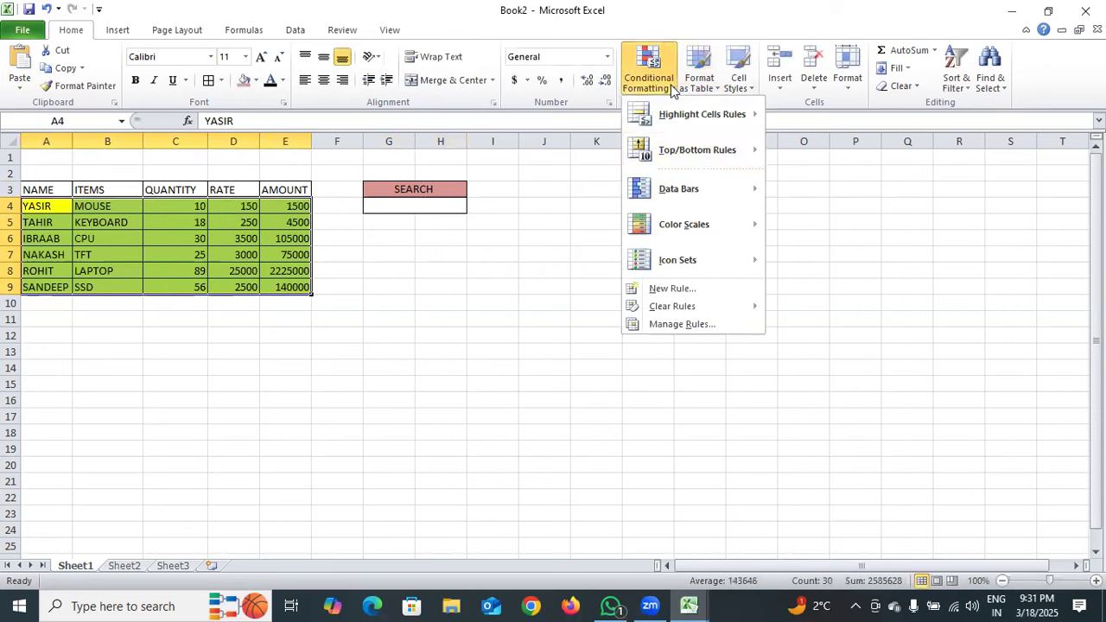
left_click(691, 289)
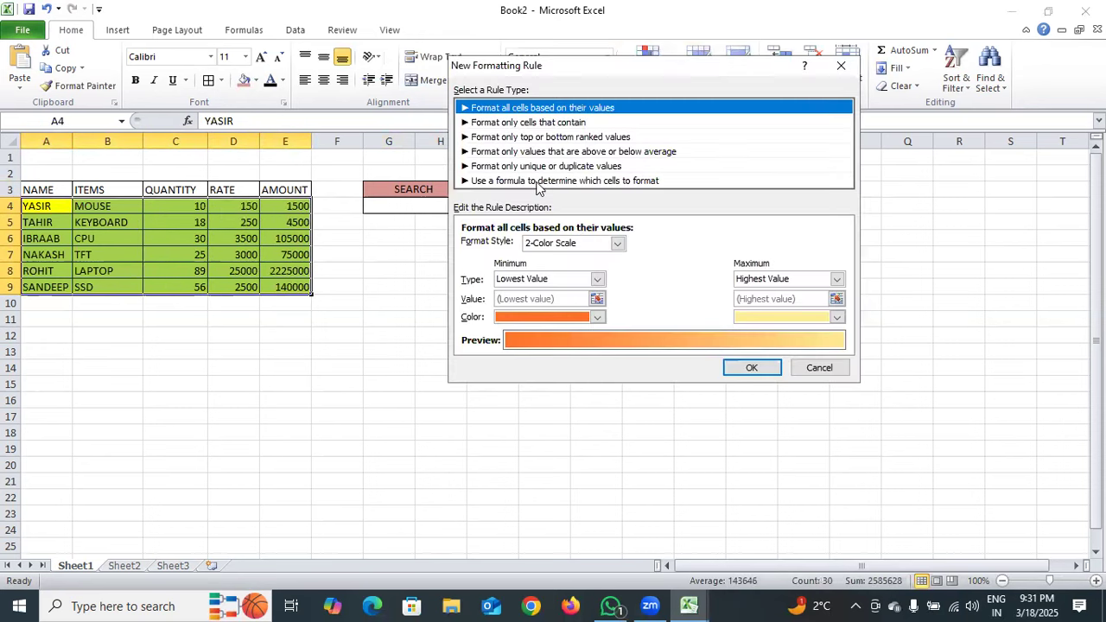
left_click(536, 181)
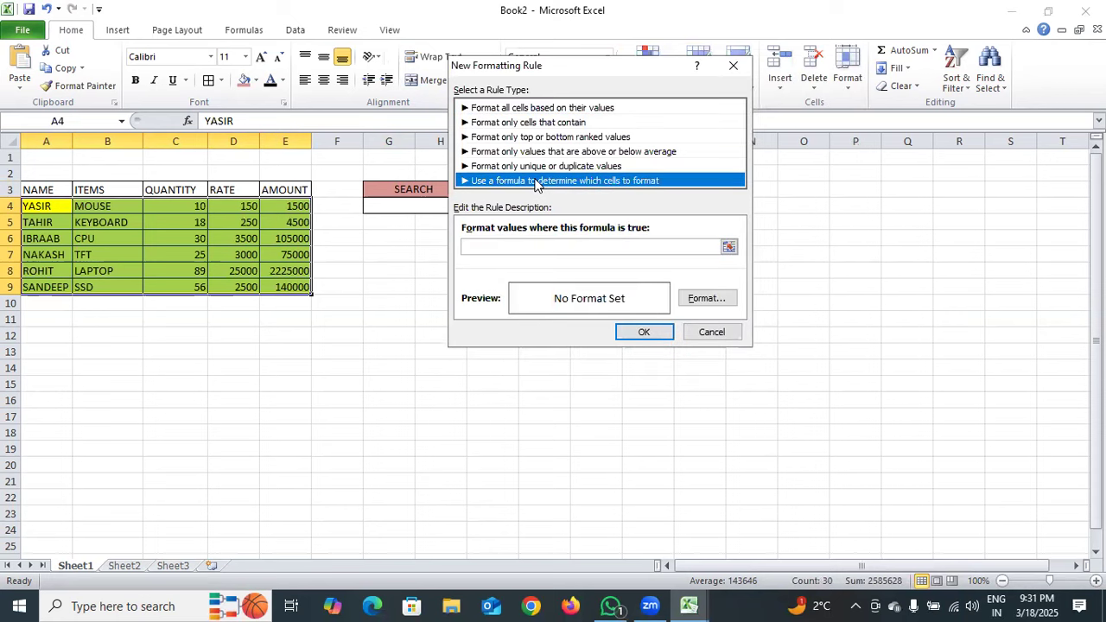
left_click(525, 244)
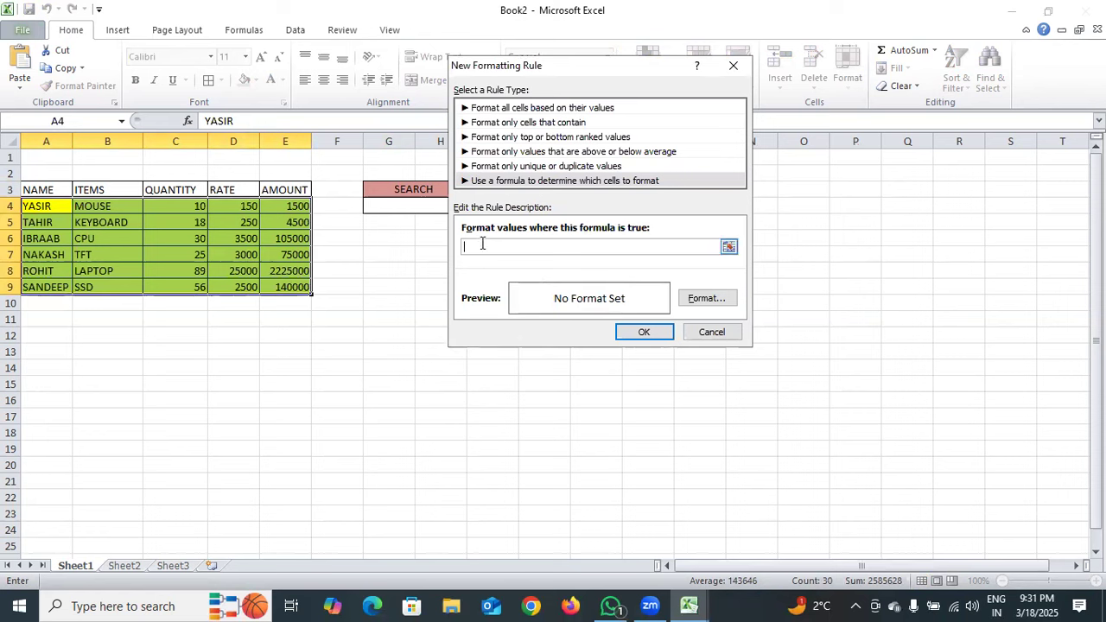
left_click(386, 303)
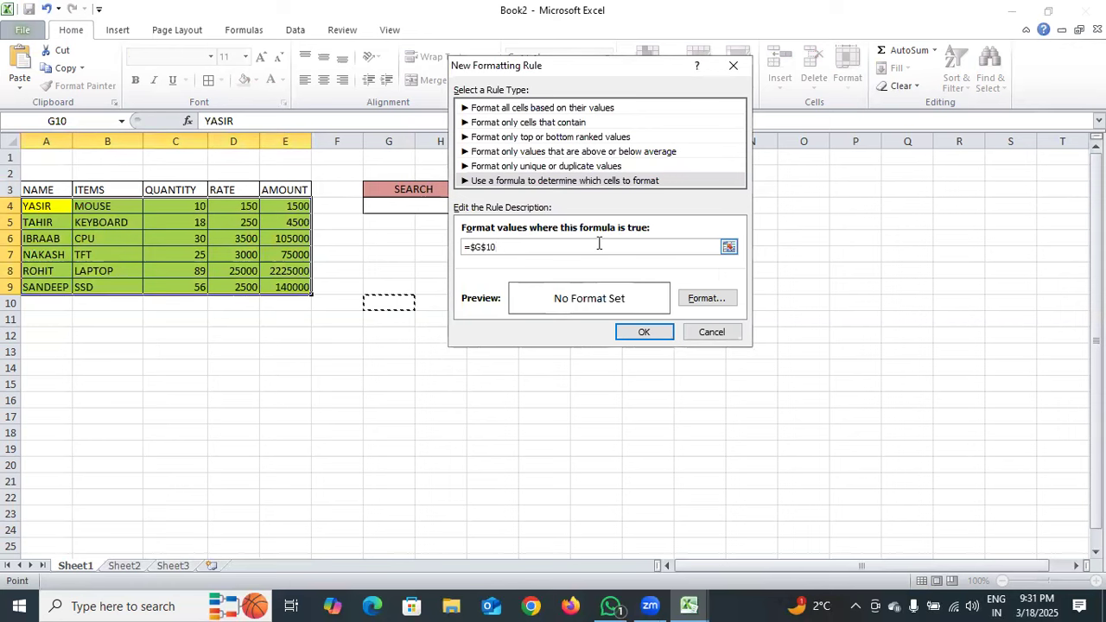
key("BackSpace")
key("BackSpace")
key("BackSpace")
key("BackSpace")
key("BackSpace")
key("BackSpace")
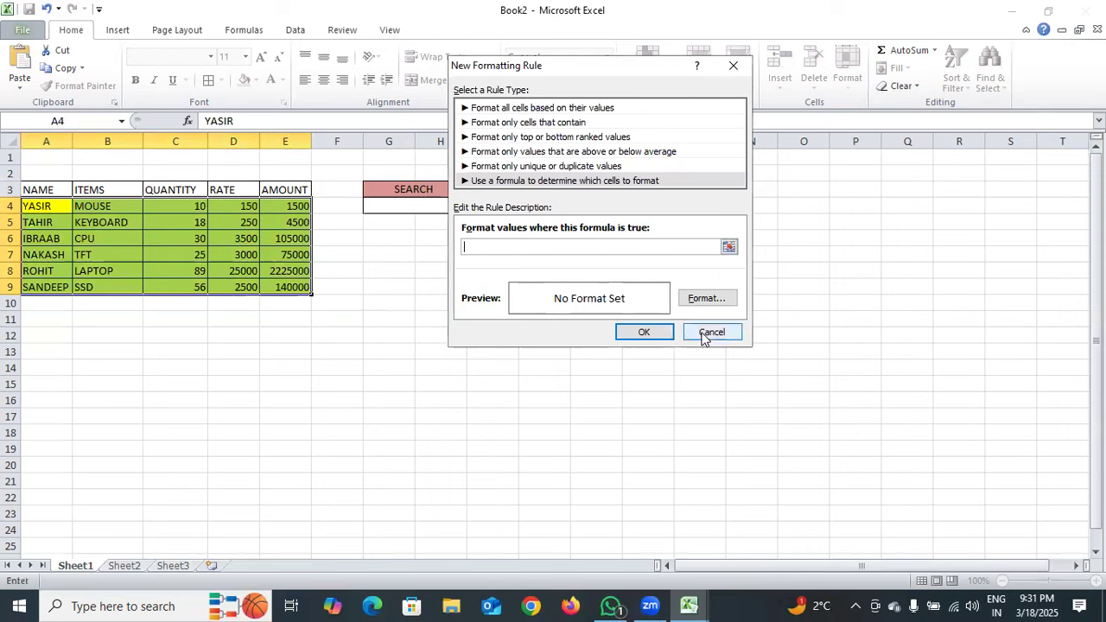
left_click(710, 332)
left_click(363, 370)
left_click_drag(64, 208, 297, 285)
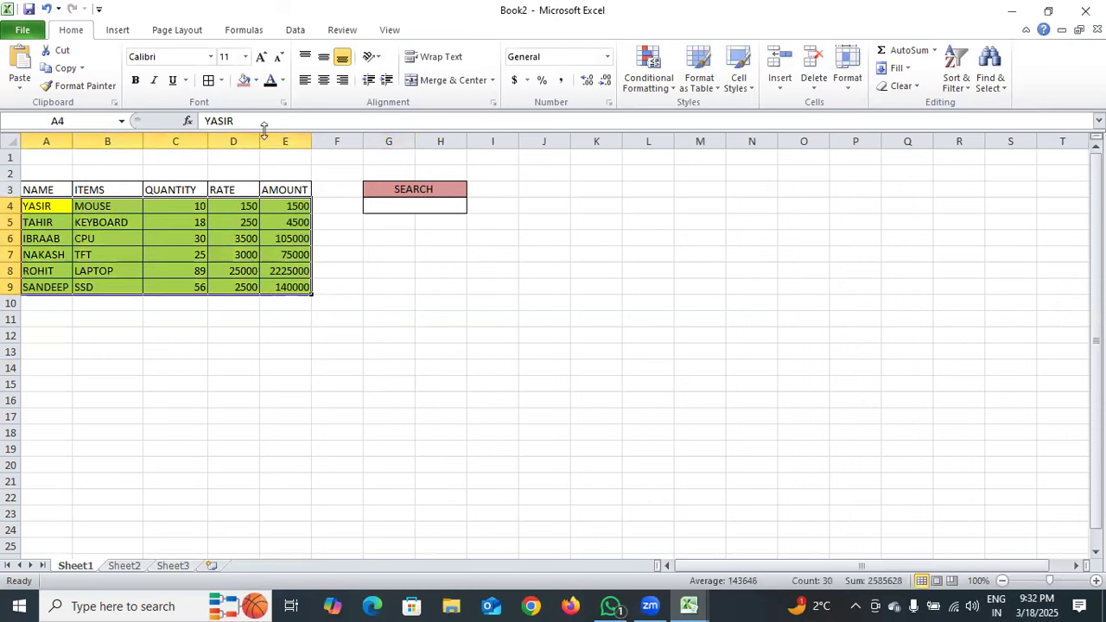
Create a formula-based conditional formatting rule for cell G11 and begin its formula with =SERACH($G$4,.
left_click(404, 316)
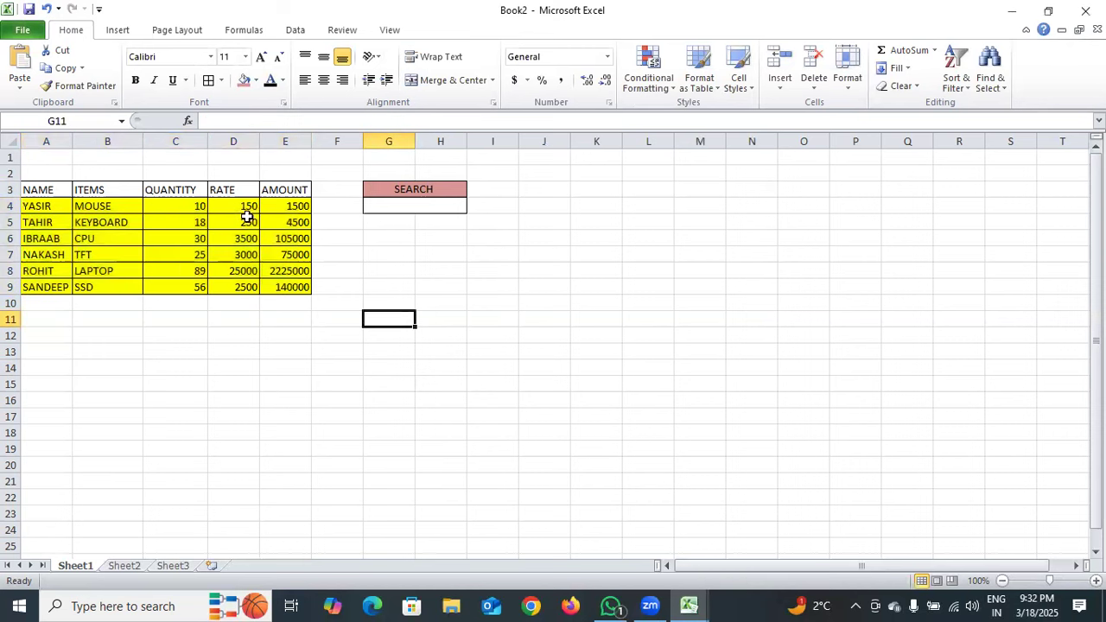
left_click(659, 94)
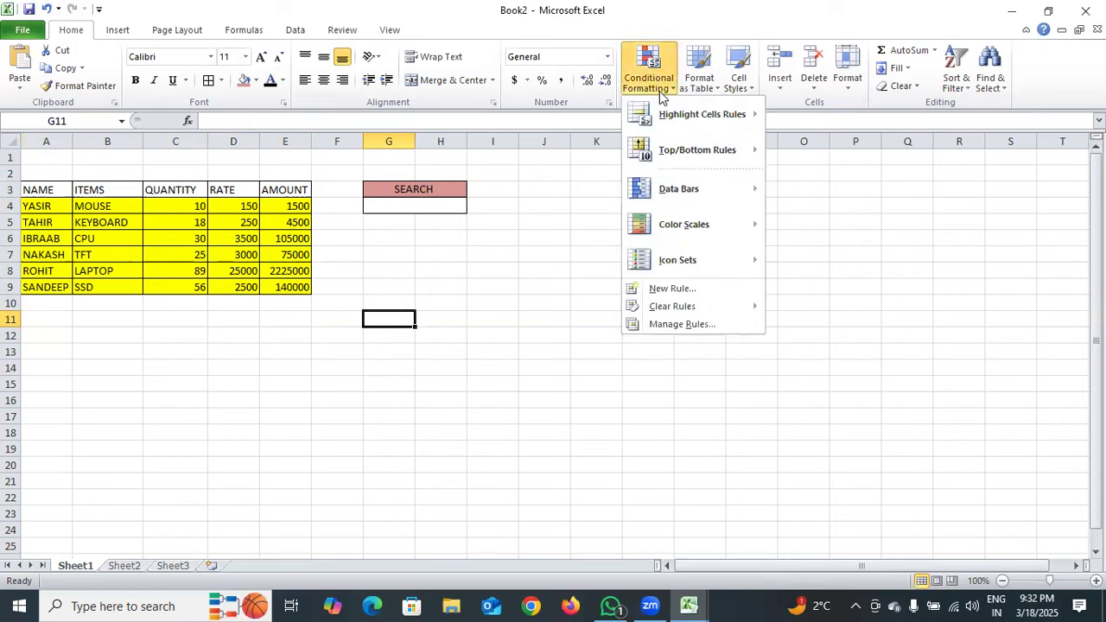
left_click(672, 288)
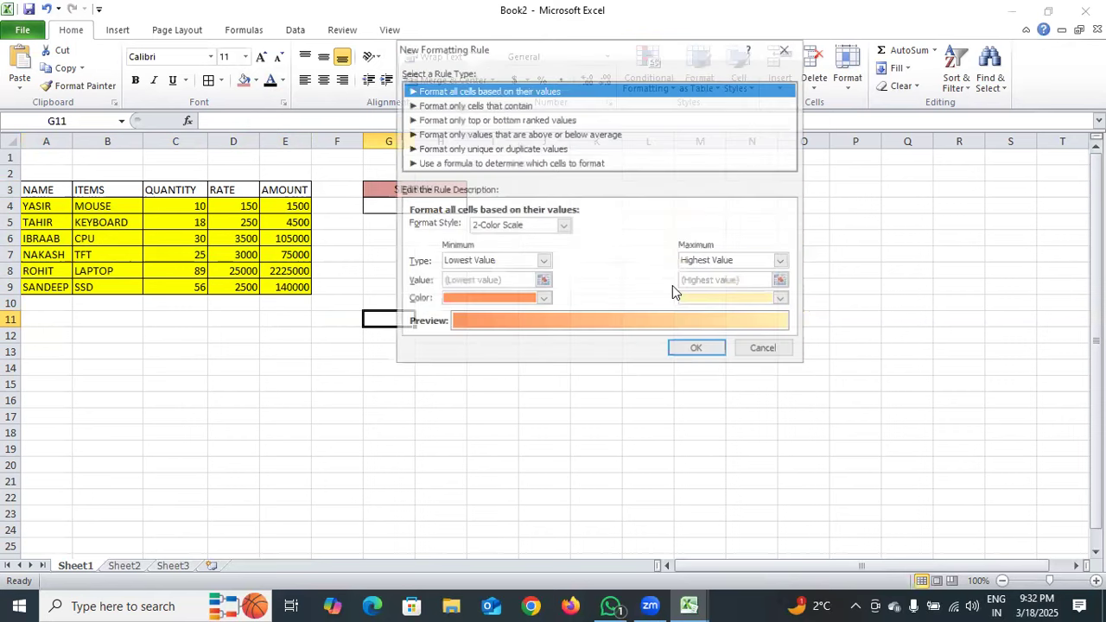
left_click(468, 163)
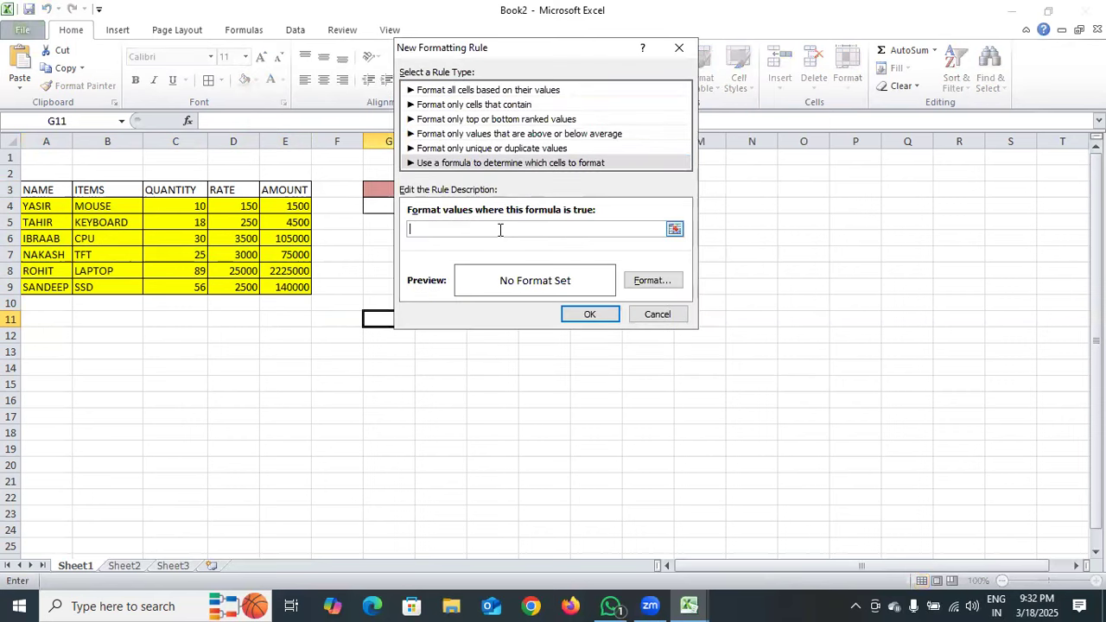
type("=SERACH(")
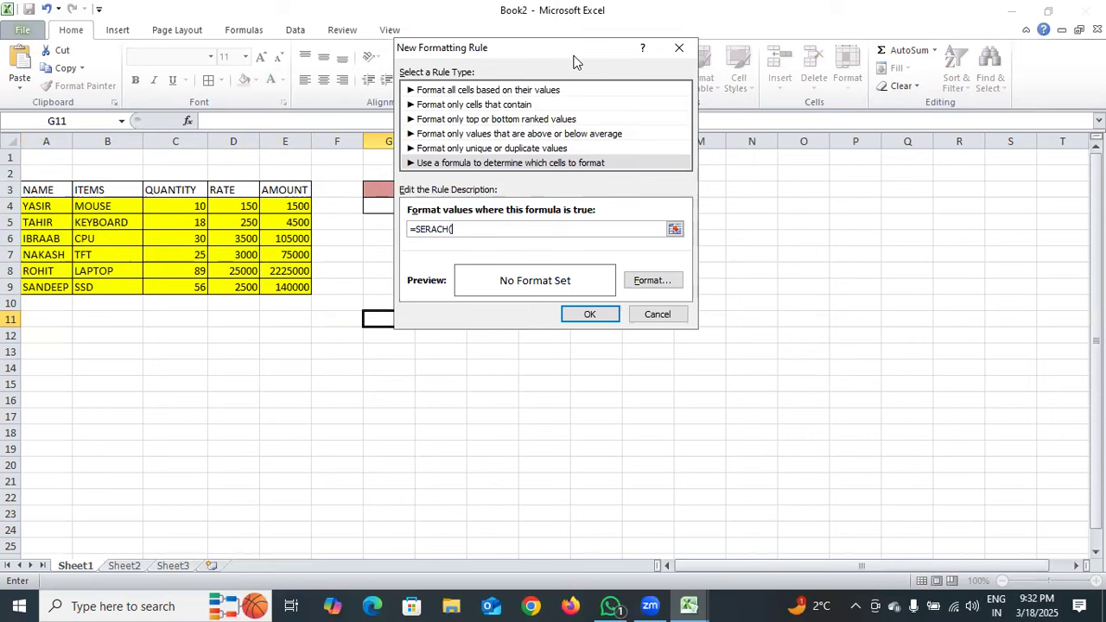
left_click_drag(576, 61, 687, 119)
left_click(388, 209)
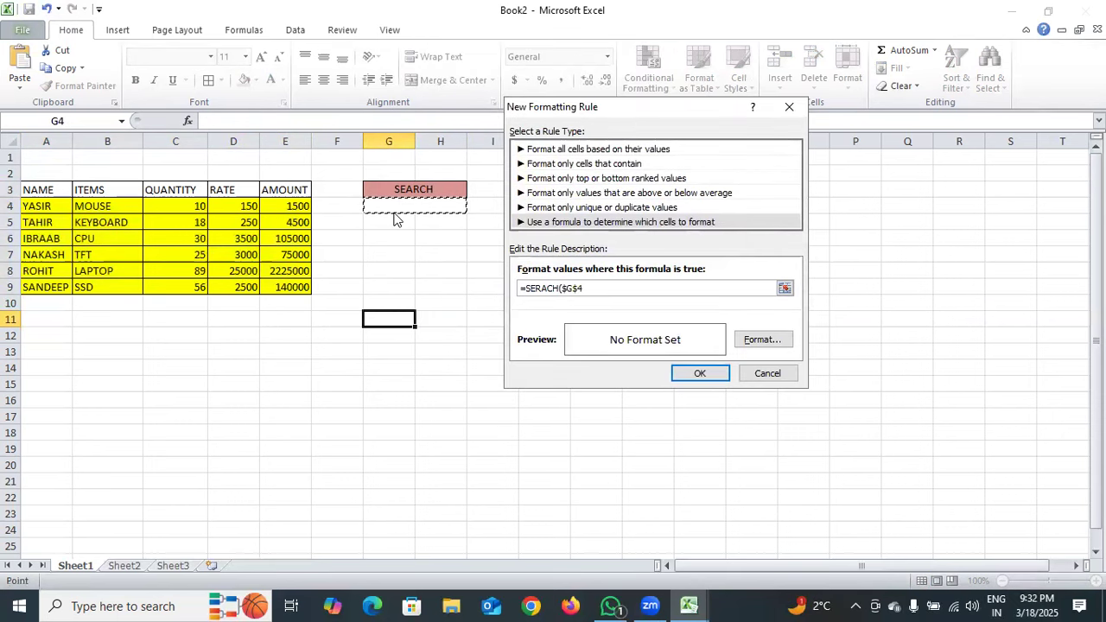
type(",")
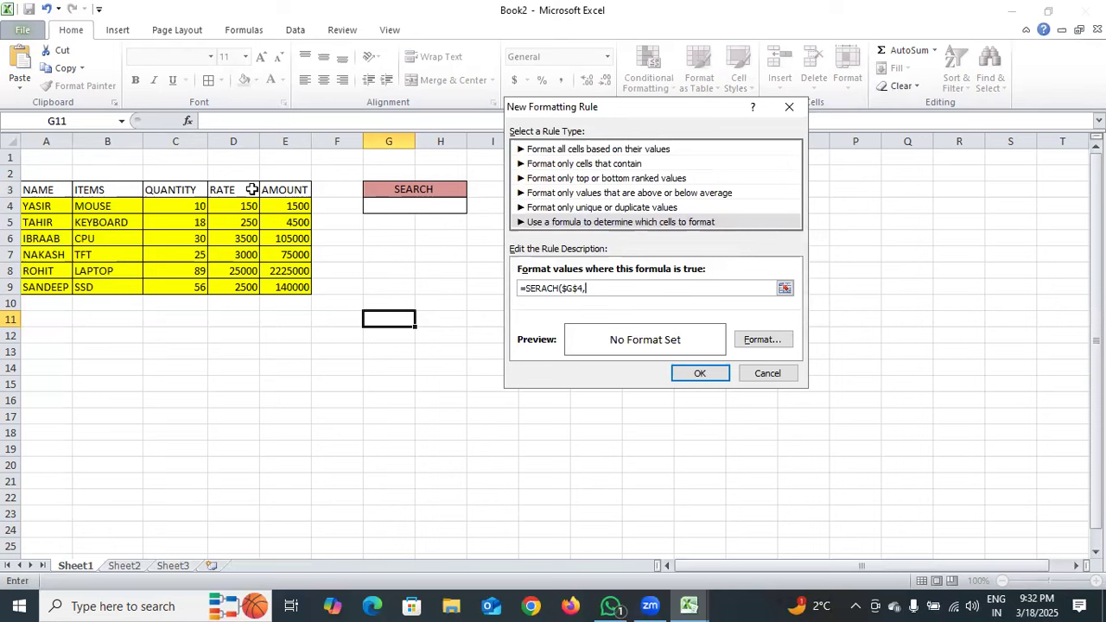
Extend the rule's formula with the row-relative, column-locked references $A4&$B4&$C4.
left_click(59, 208)
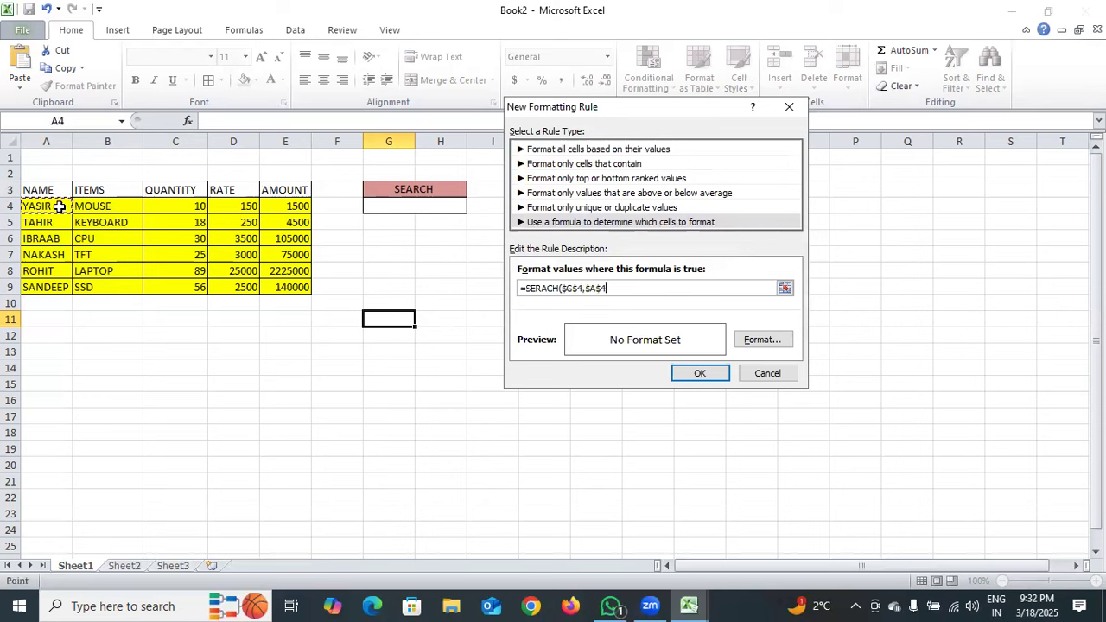
key("F4")
key("F4")
type("&")
left_click(92, 208)
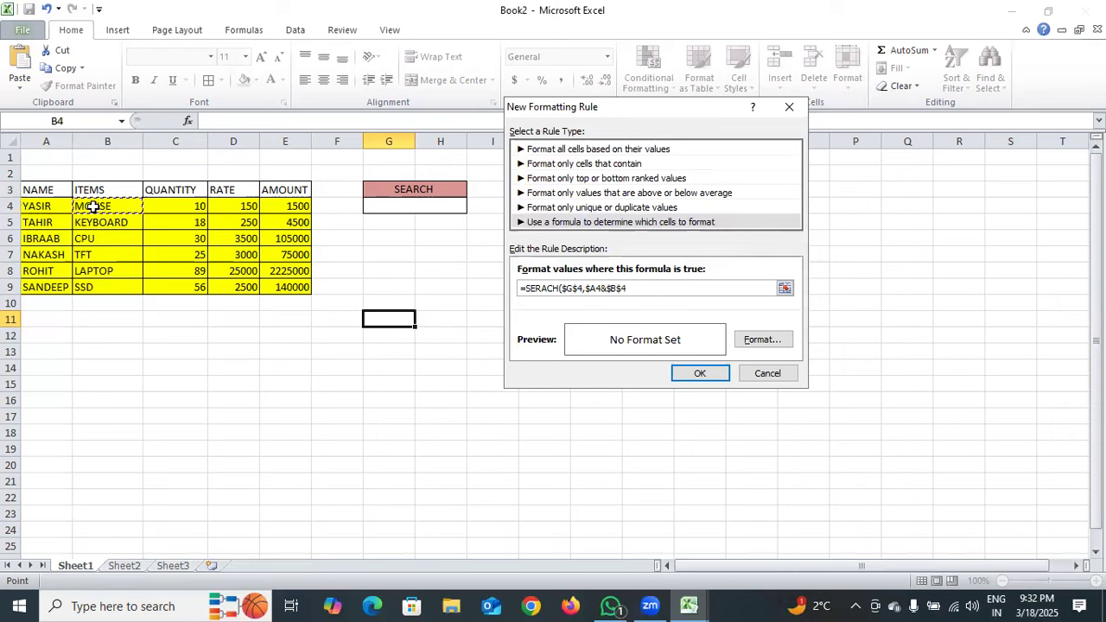
key("F4")
key("F4")
type("&")
left_click(164, 209)
key("F4")
key("F4")
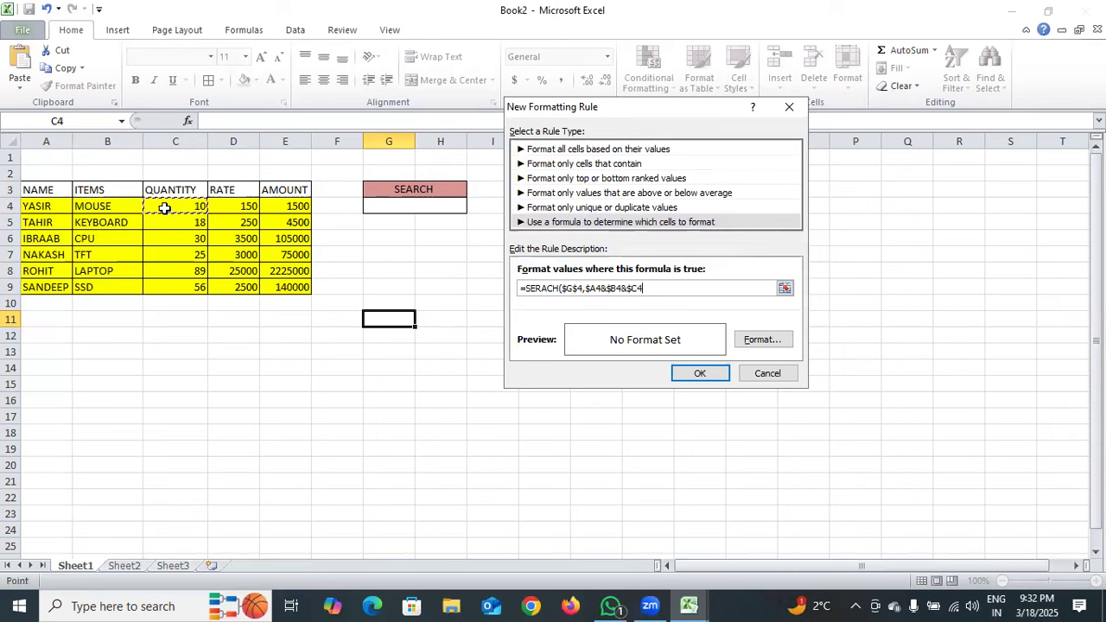
Complete the rule's formula by appending &$D4&$E4 and the closing parenthesis.
type("&")
left_click(233, 205)
key("F4")
key("F4")
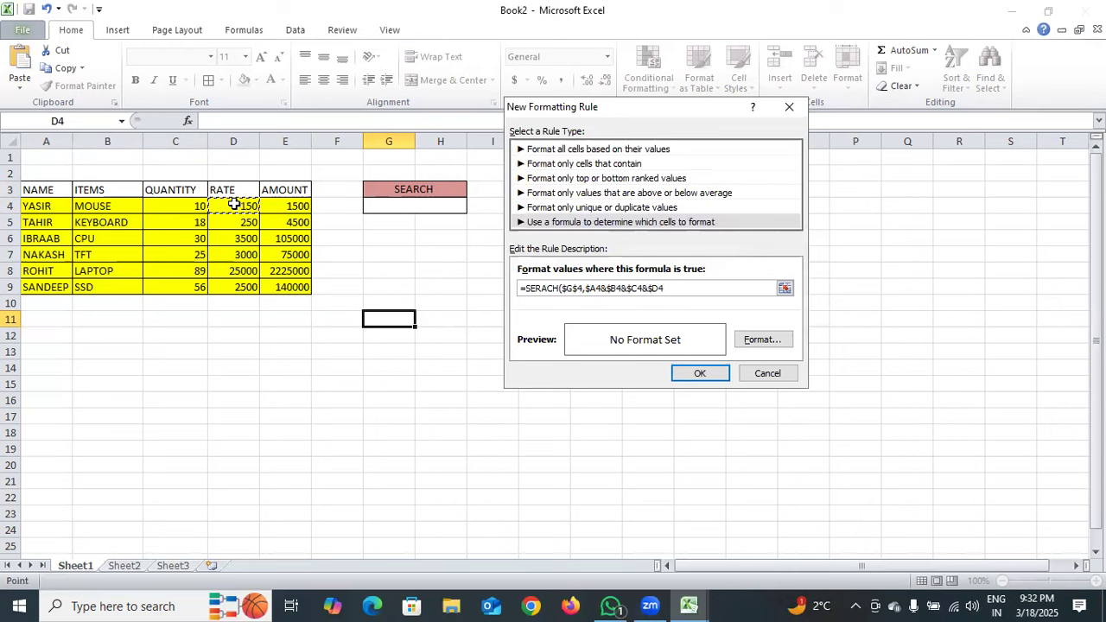
type("&")
left_click(290, 208)
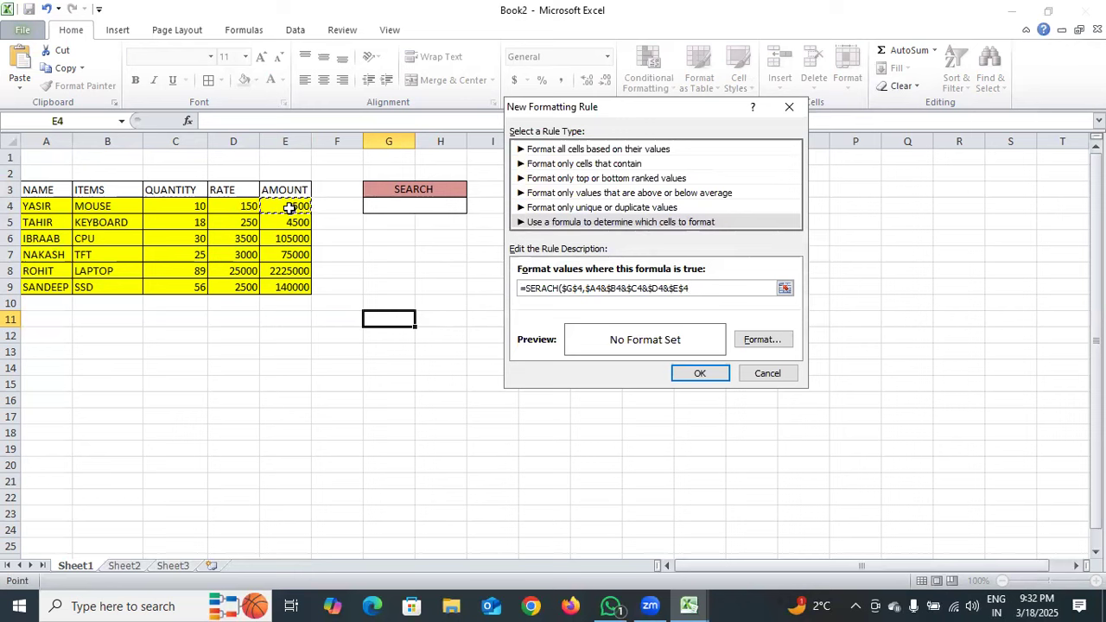
key("F4")
key("F4")
type(")")
Give the new rule a light blue fill and save it.
left_click(757, 342)
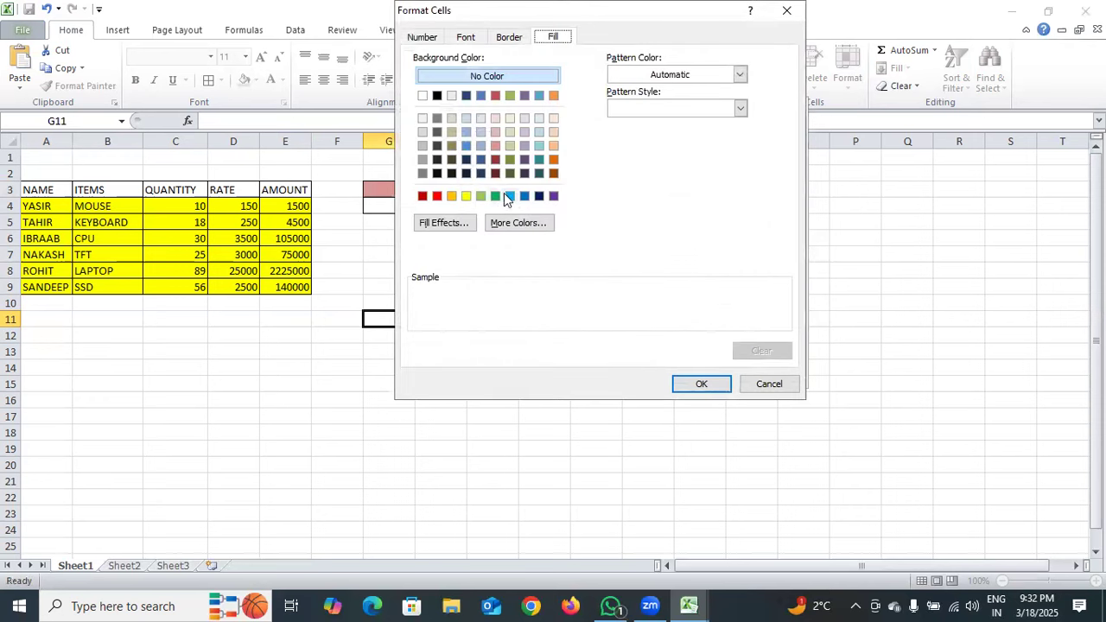
left_click(508, 196)
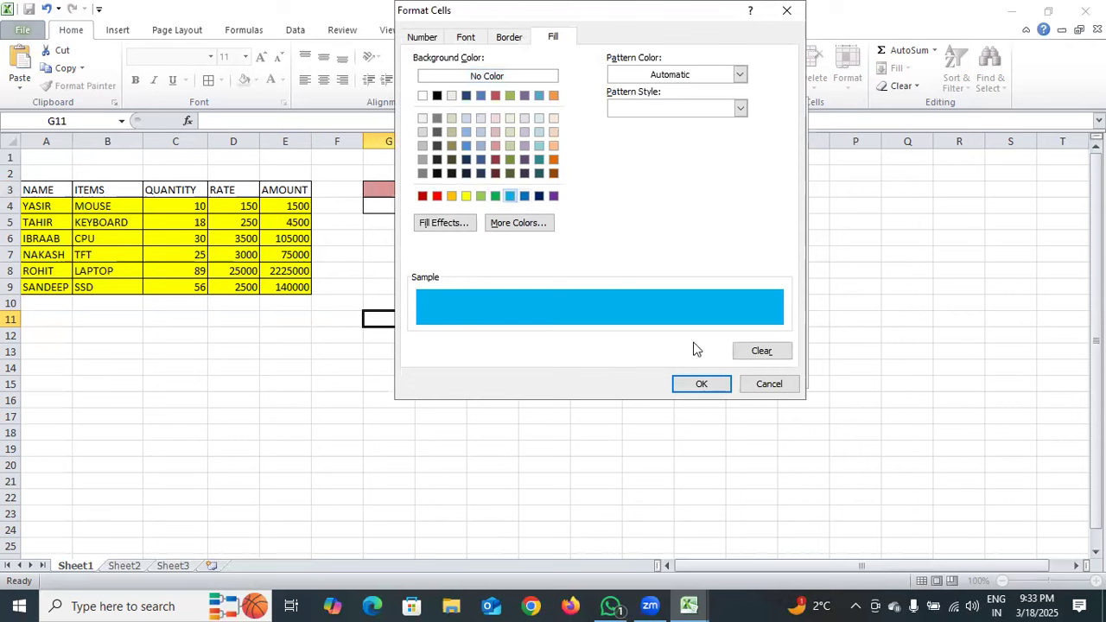
left_click(710, 383)
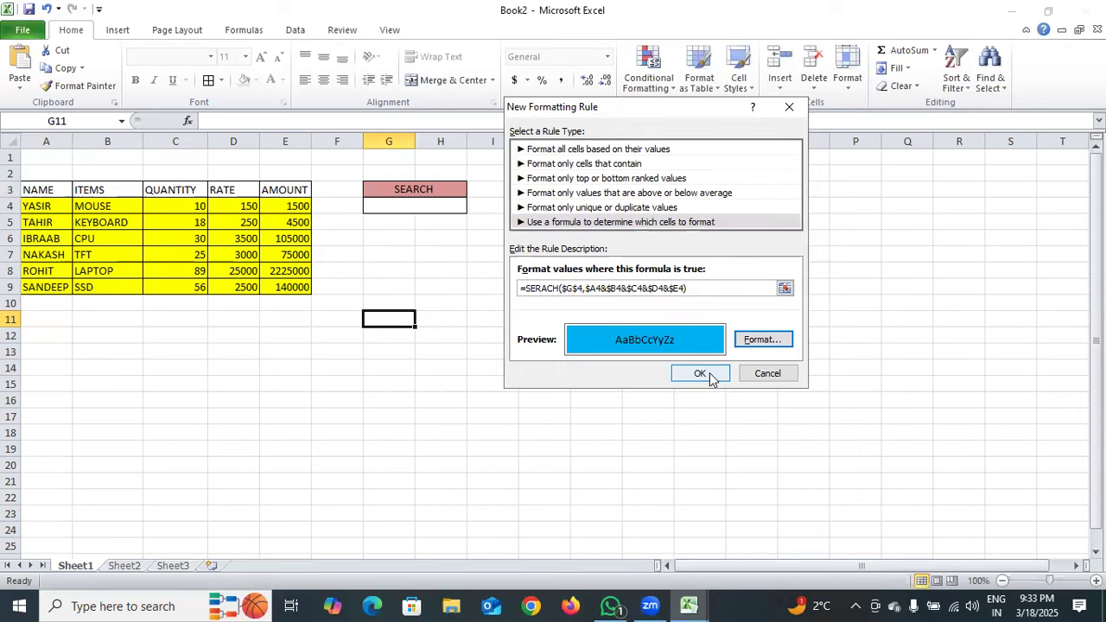
left_click(710, 380)
Enter MOUSE in the search cell G4 to test highlighting by item name.
left_click(436, 206)
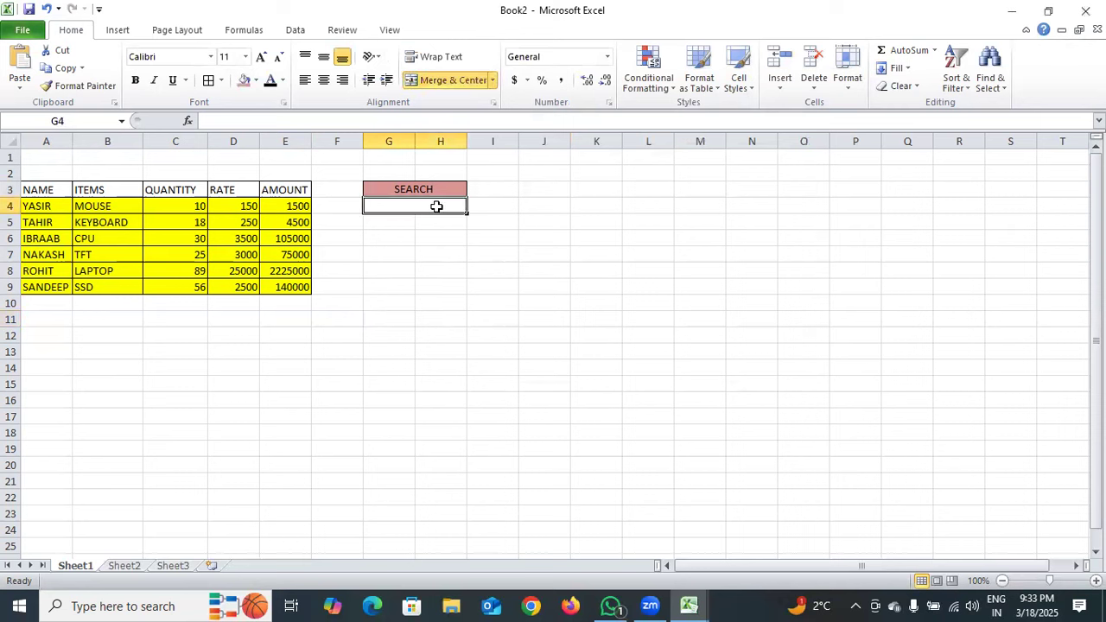
double_click(437, 207)
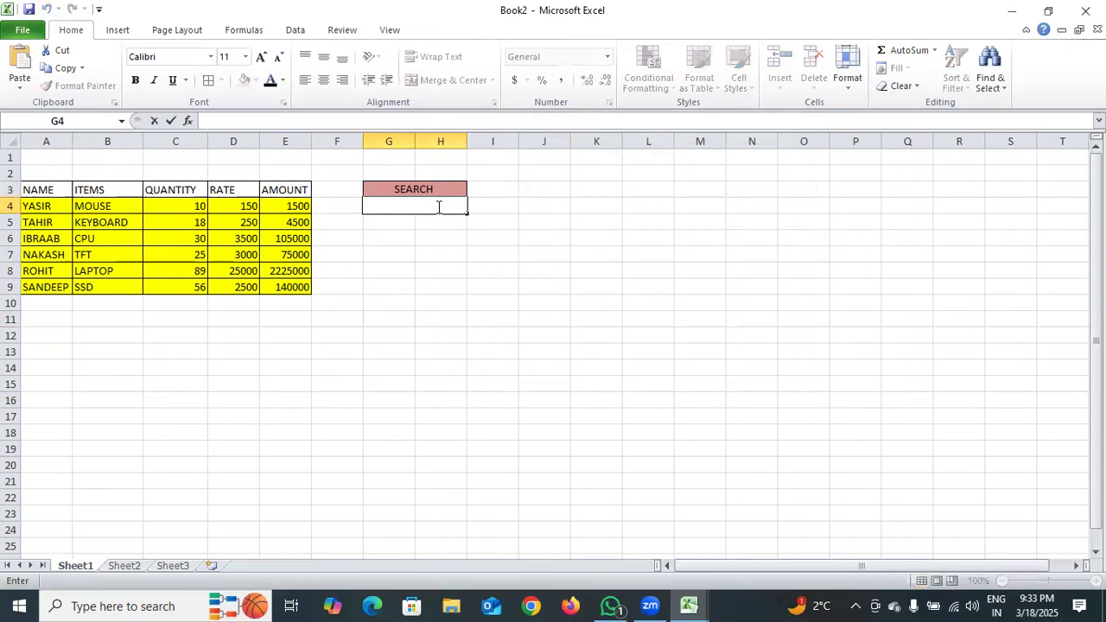
type("MOUSE")
left_click(434, 189)
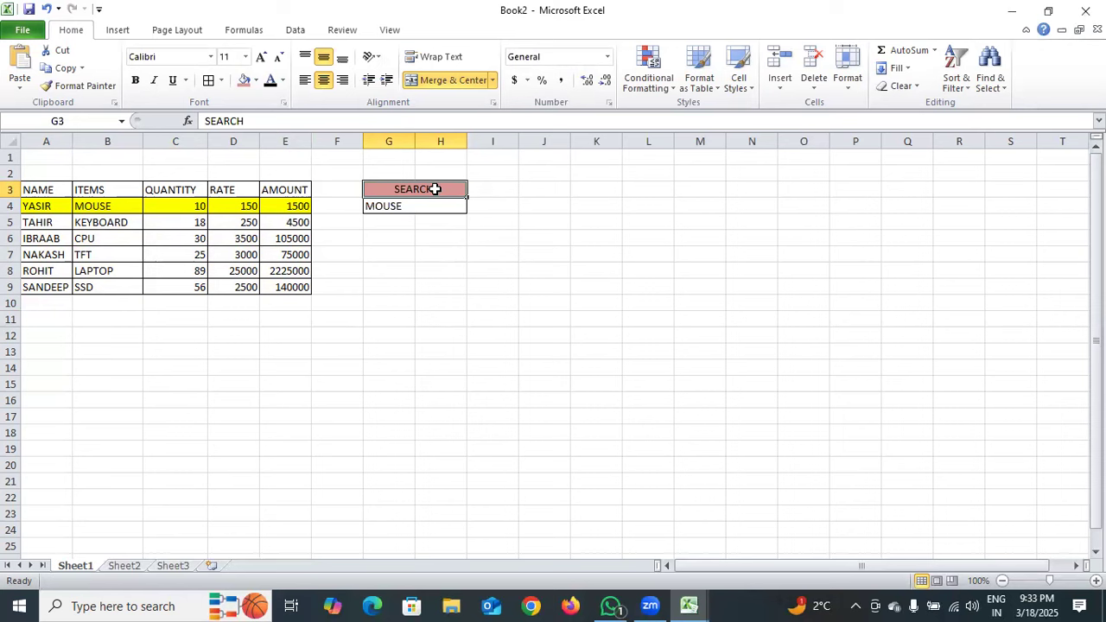
Clear the item name from the search cell G4.
double_click(415, 204)
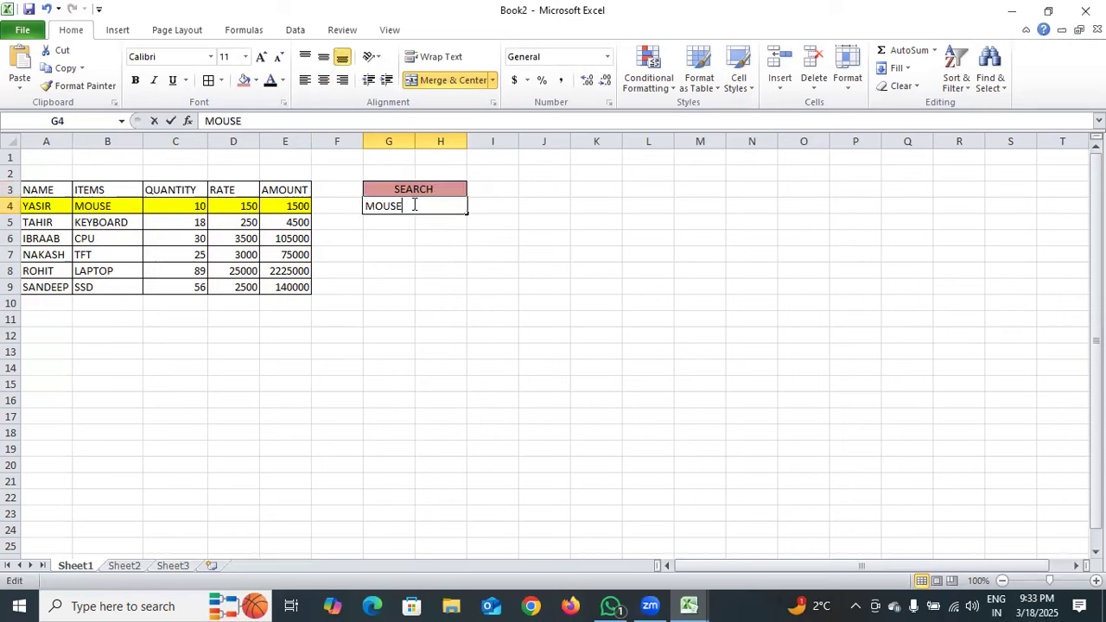
key("BackSpace")
key("BackSpace")
key("BackSpace")
key("BackSpace")
key("BackSpace")
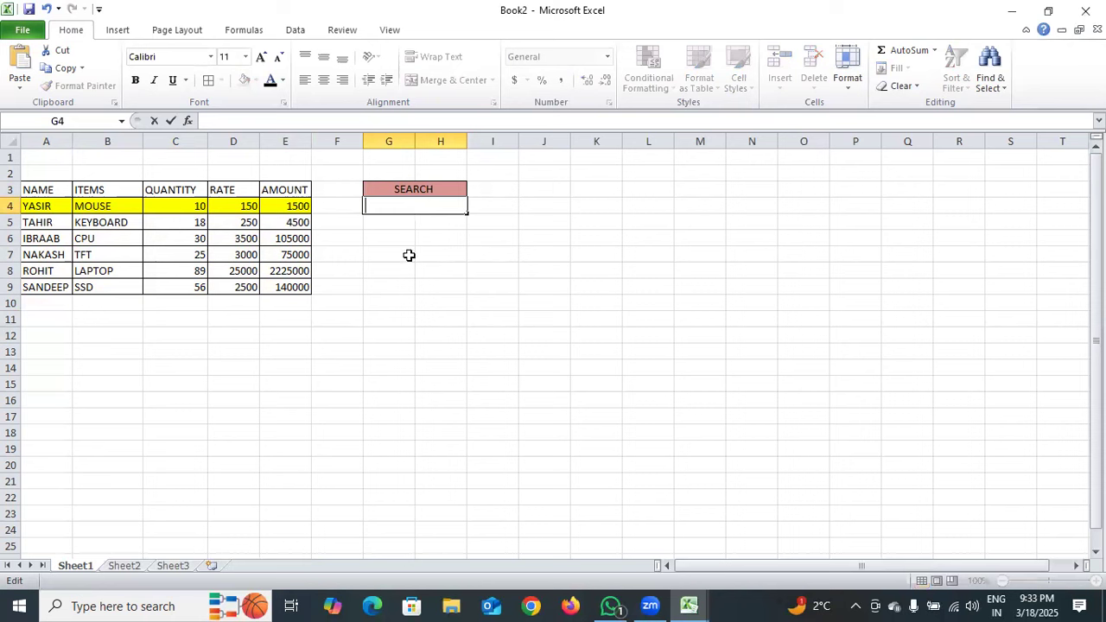
left_click(406, 254)
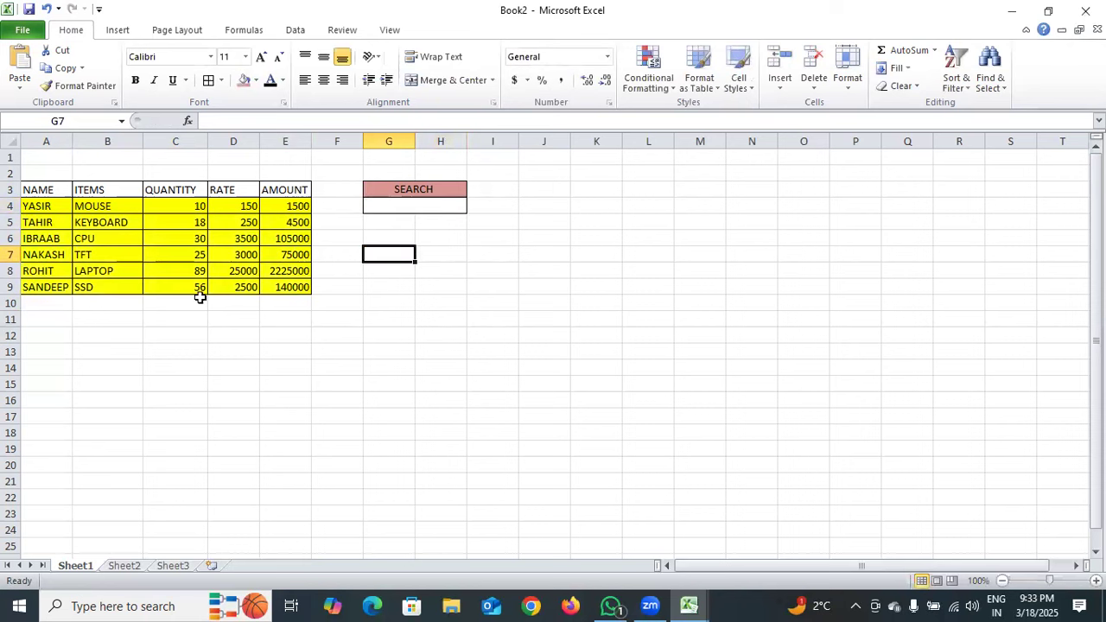
Enter 56 in the empty search cell G4 to test highlighting by quantity.
left_click(380, 207)
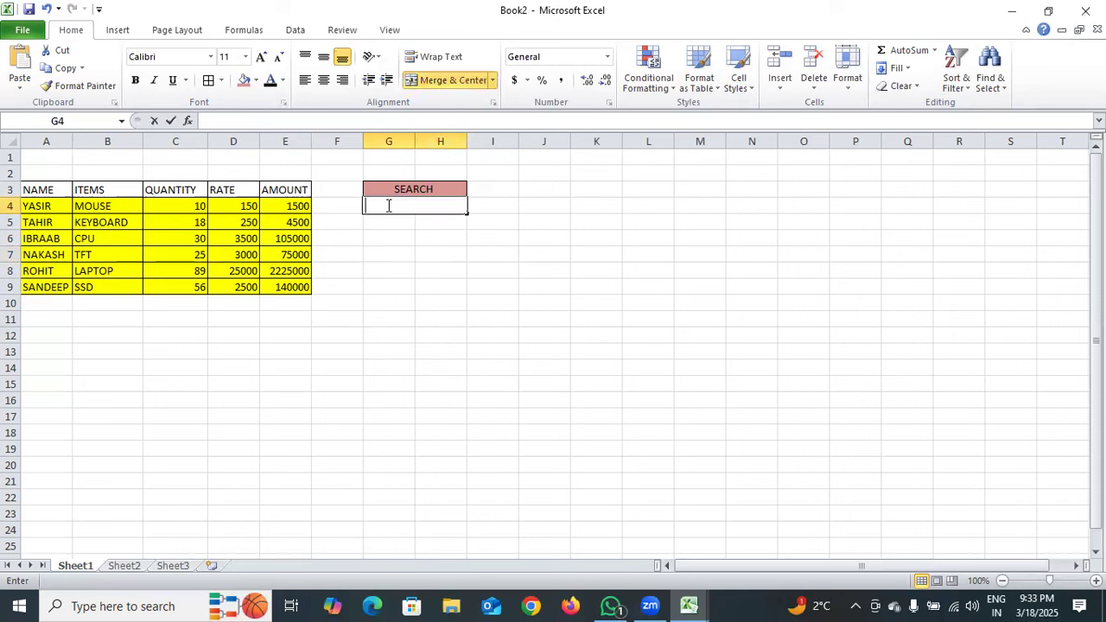
type("56")
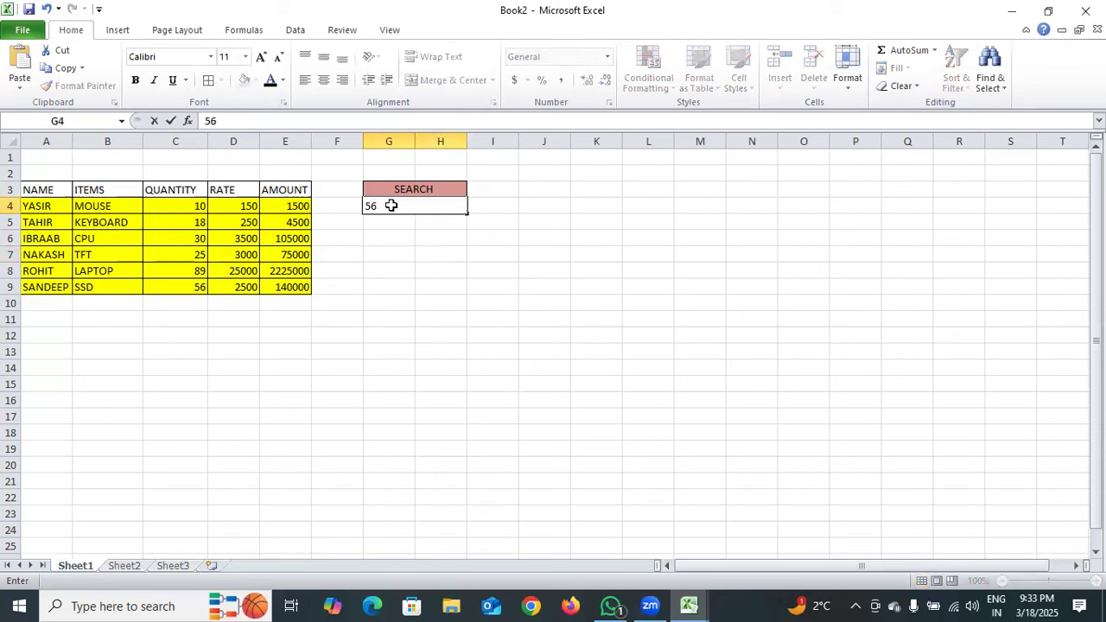
key("Return")
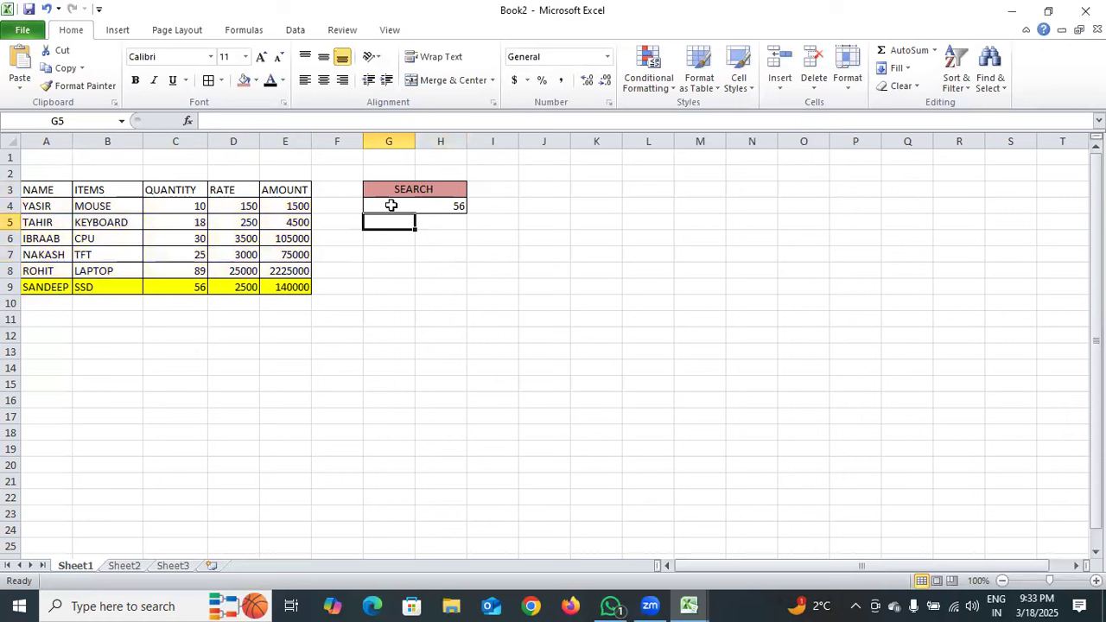